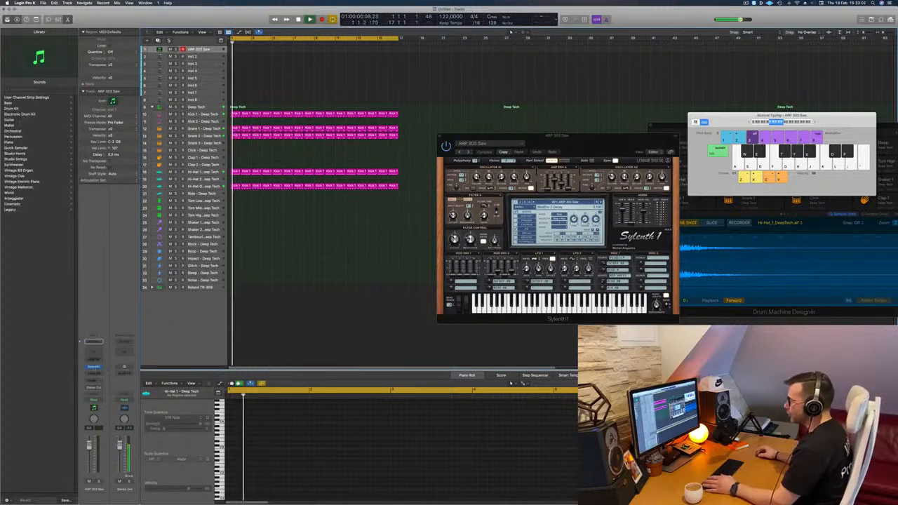
- Load the BS Big Bass preset into the Sylenth1 instrument on the first track
left_click_drag(605, 144, 499, 151)
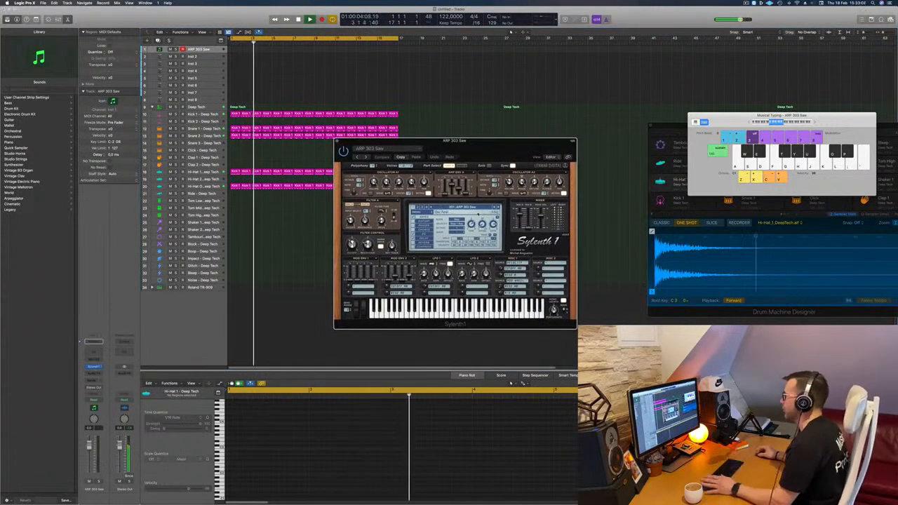
left_click(455, 208)
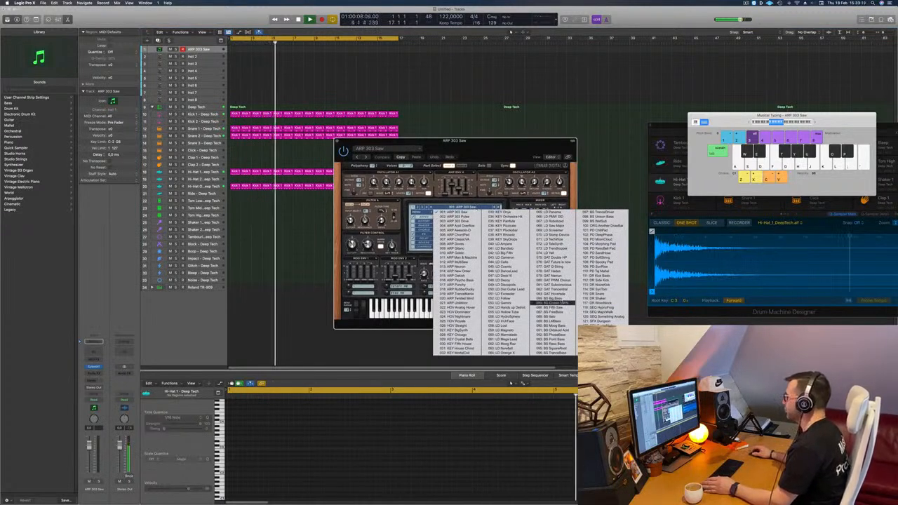
left_click(554, 299)
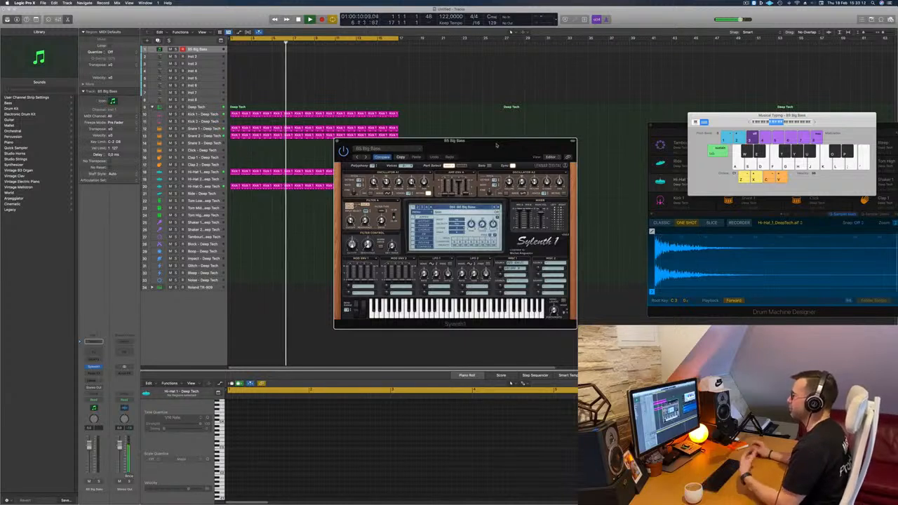
- Move the Musical Typing keyboard closer to the synth window and enlarge the BS Big Bass track's height
left_click_drag(789, 123, 735, 125)
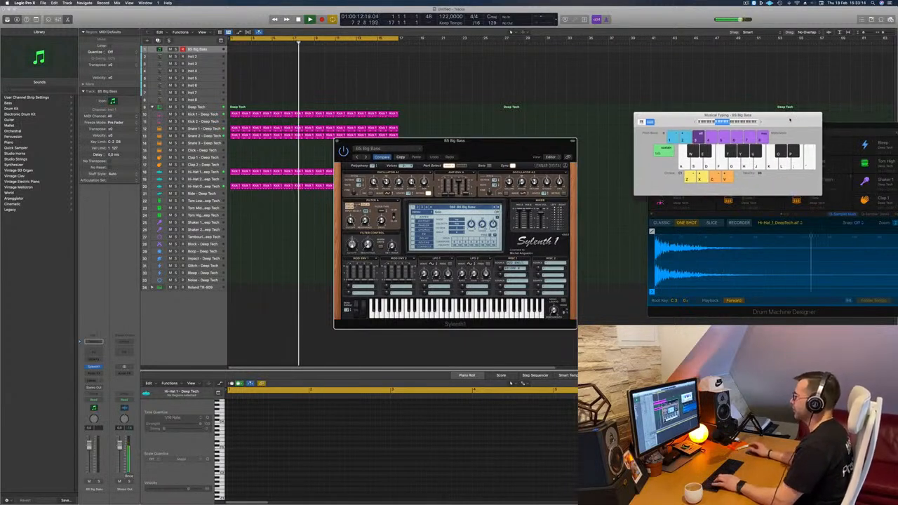
left_click(206, 50)
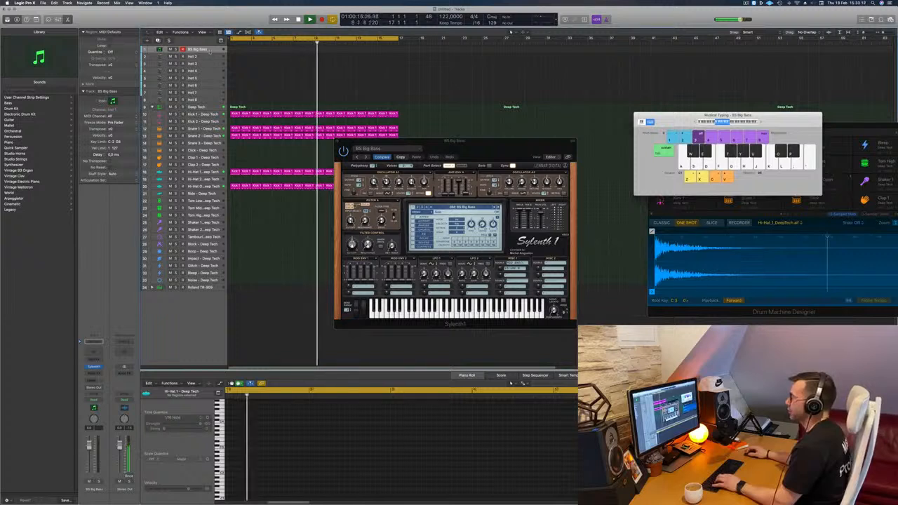
left_click_drag(210, 54, 211, 79)
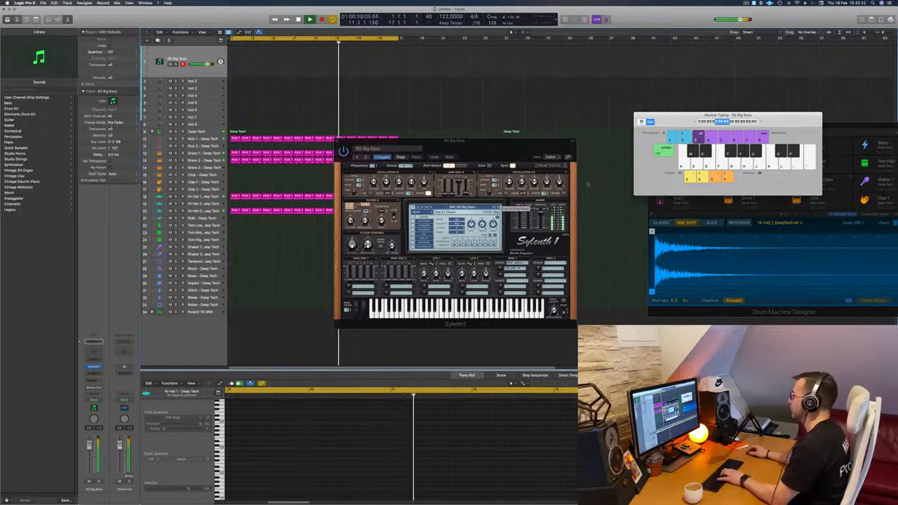
- Step through the Sylenth1 bass presets, auditioning them with played notes, and settle on BS Fifth Saw
left_click(498, 207)
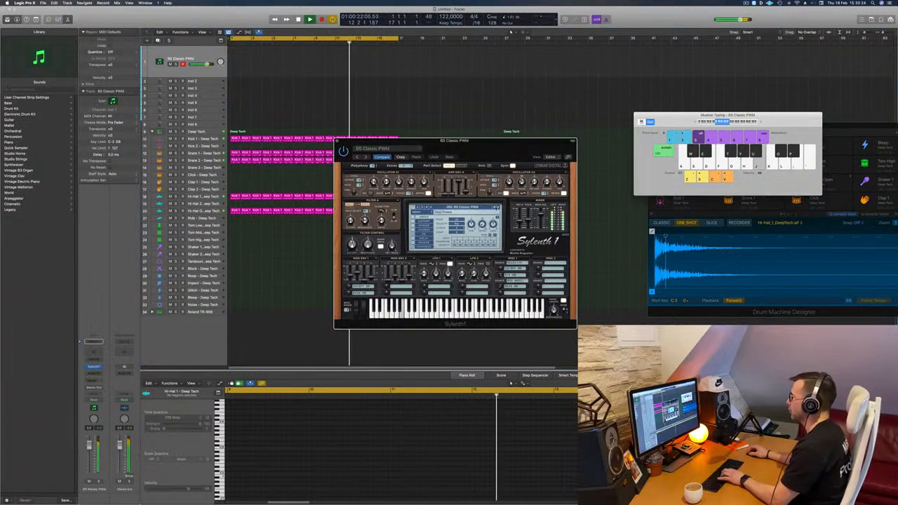
left_click(498, 207)
key("j")
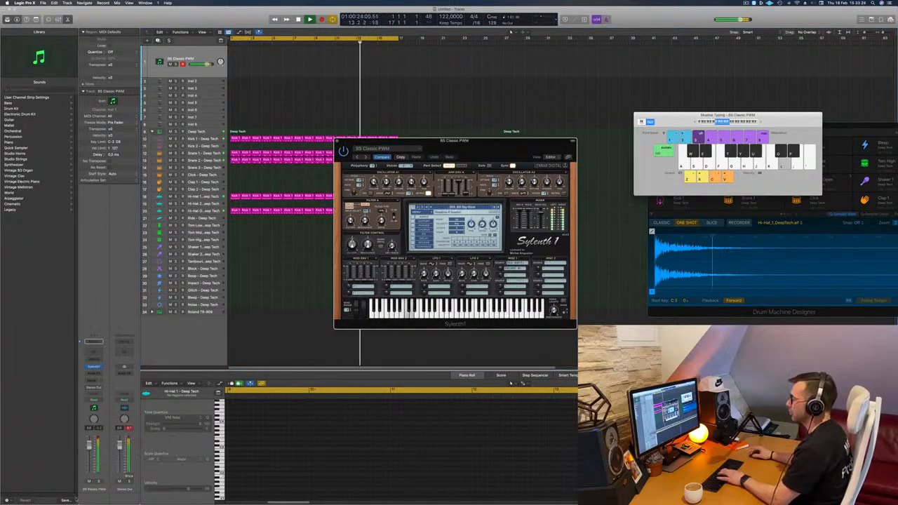
key("j")
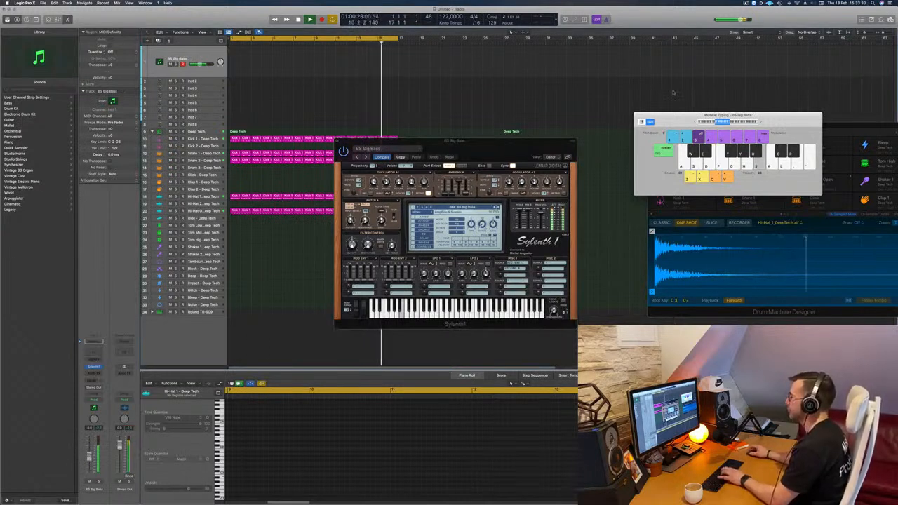
left_click(498, 207)
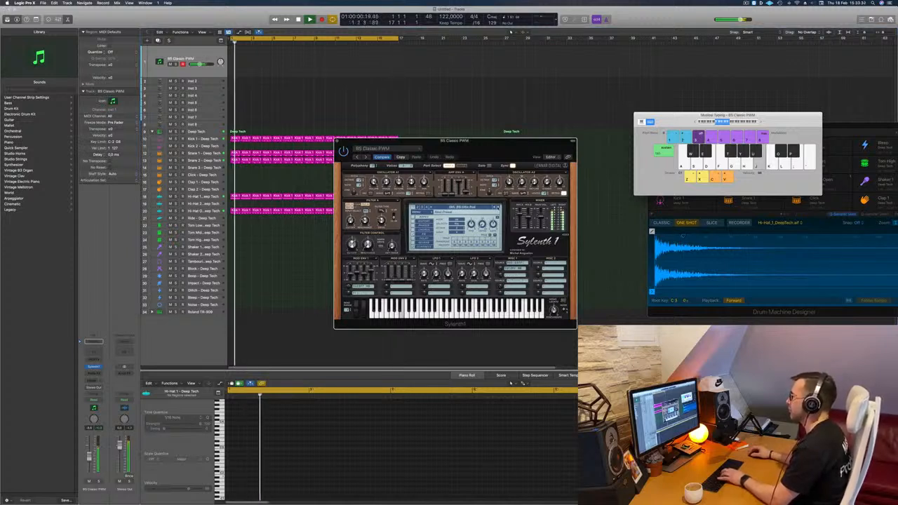
left_click(497, 207)
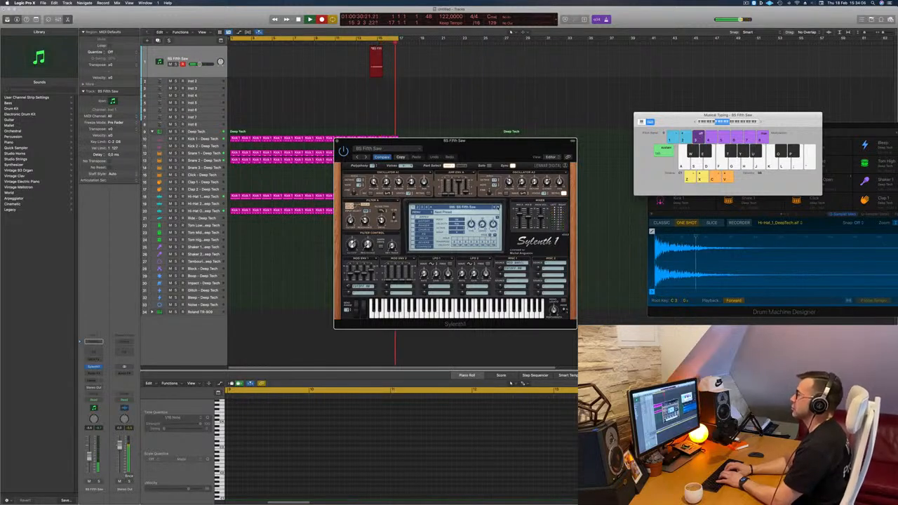
- Record a bass line on the BS Fifth Saw track by playing notes with Musical Typing over the drum loop
key("space")
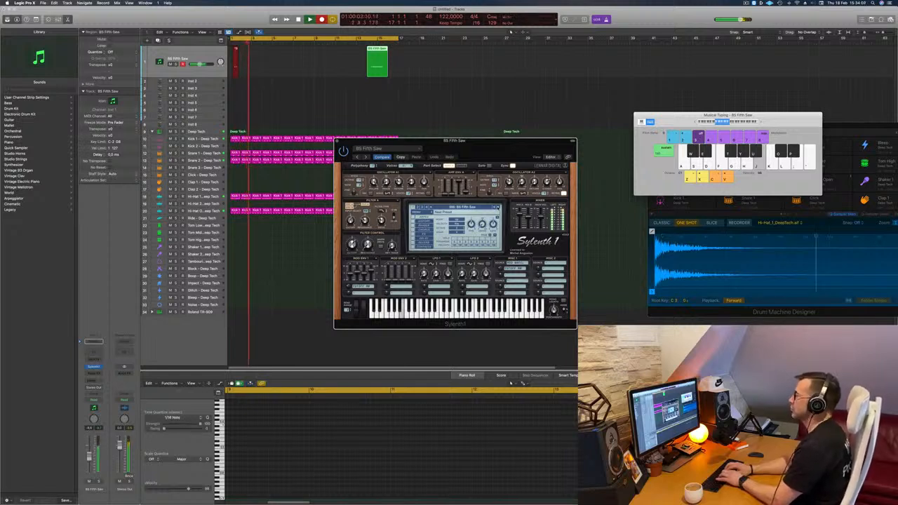
key("k")
key("h")
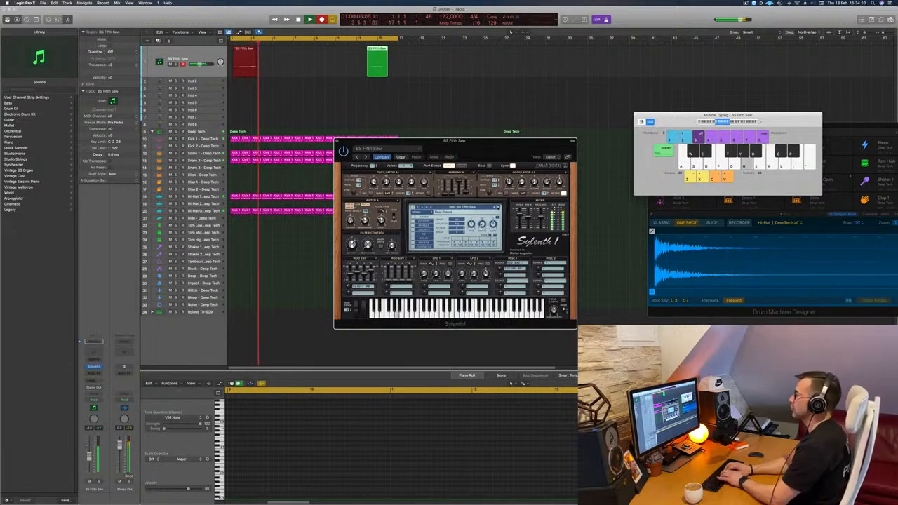
key("j")
key("semicolon")
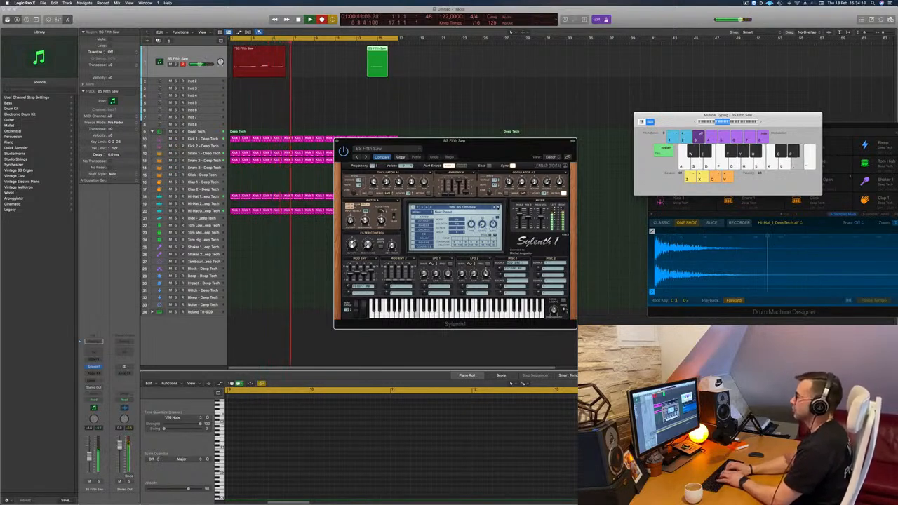
key("apostrophe")
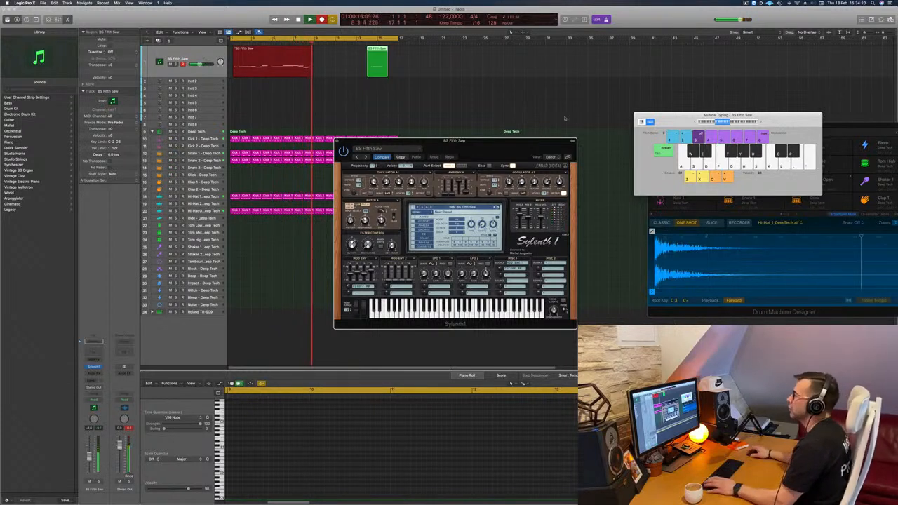
key("space")
- Split the newly recorded bass region at bar 5 and delete its first four bars
key("space")
left_click(325, 87)
left_click(271, 51, "super")
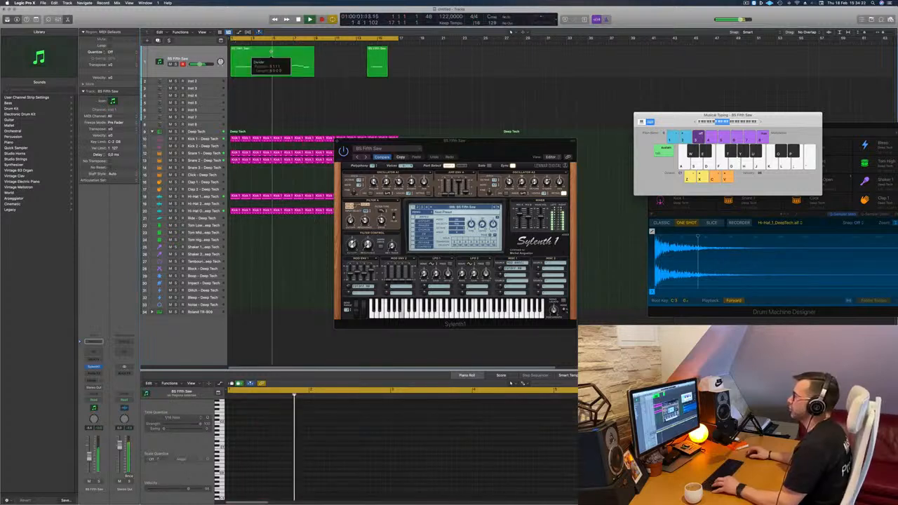
key("space")
left_click(254, 58)
key("Delete")
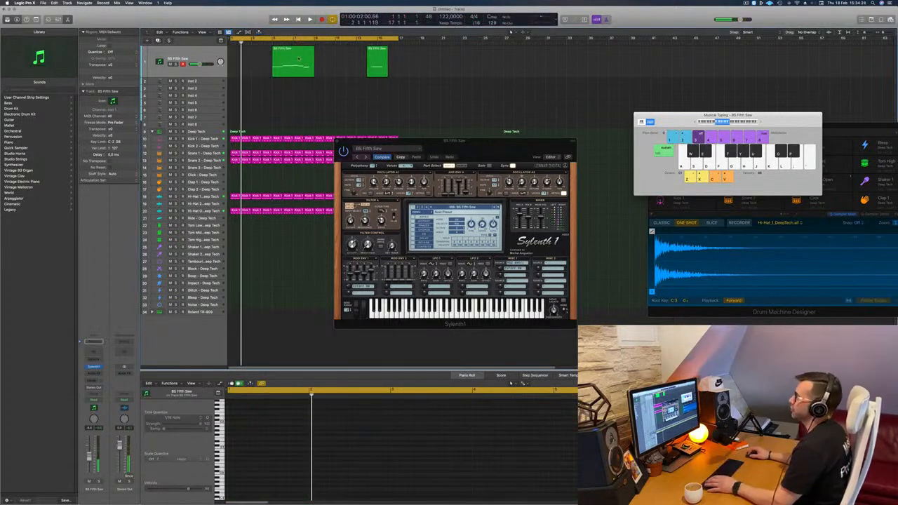
- Move the remaining bass region to bar 1 and play it back briefly
left_click_drag(298, 59, 254, 60)
key("space")
key("space")
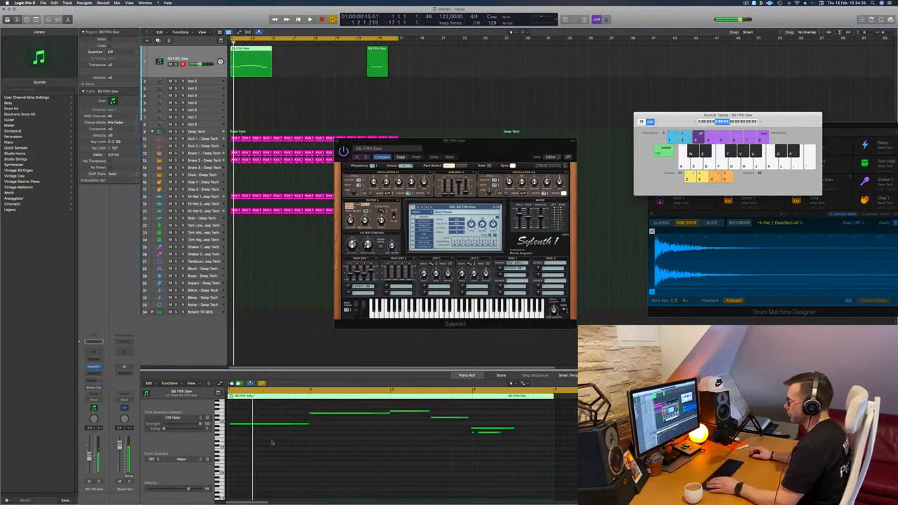
- Quantize all notes of the bass region to 1/16 notes and listen to the result
left_click(282, 442)
key("super+a")
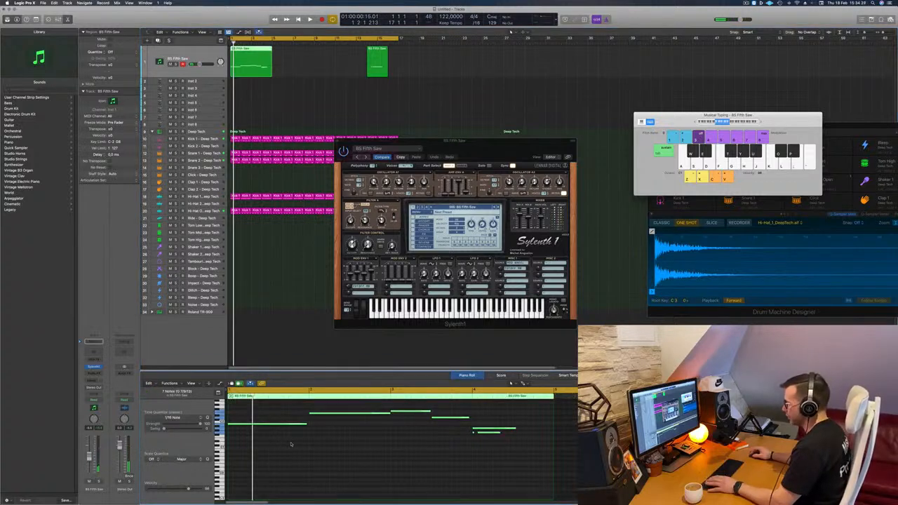
key("space")
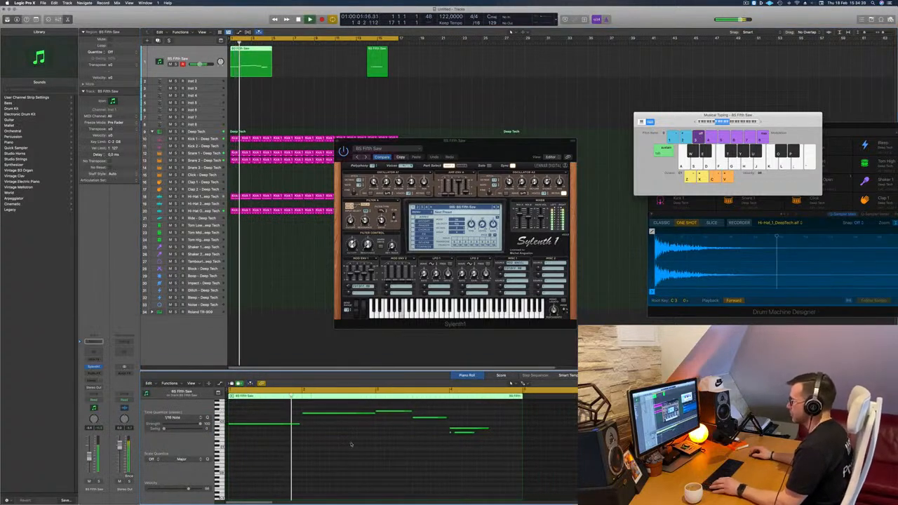
scroll(350, 444, "down", 4)
scroll(337, 439, "right", 3)
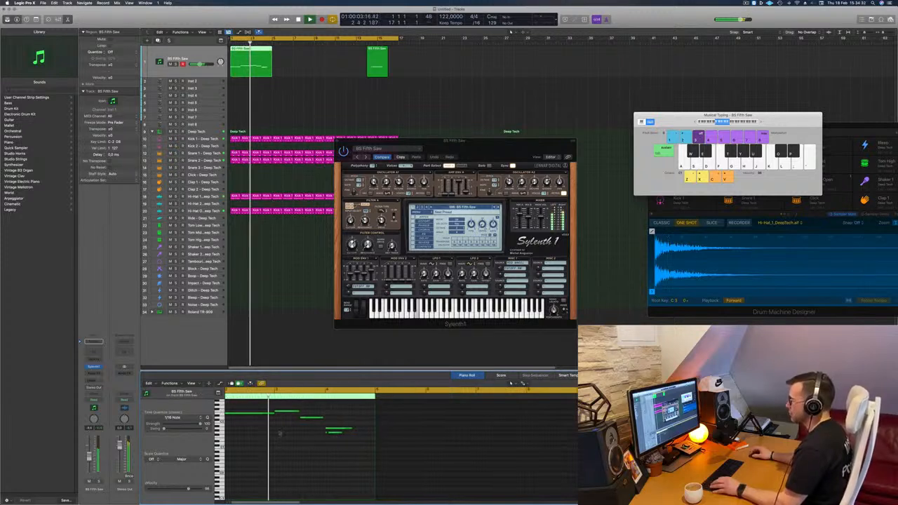
scroll(316, 433, "left", 3)
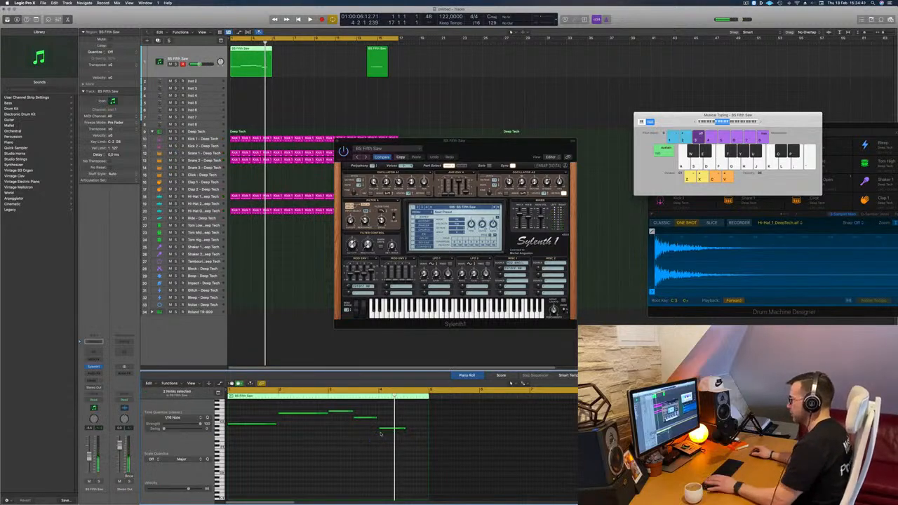
- Try the bass line's last note at a lower pitch, raise it two semitones again, and replay from the start
left_click_drag(469, 144, 475, 126)
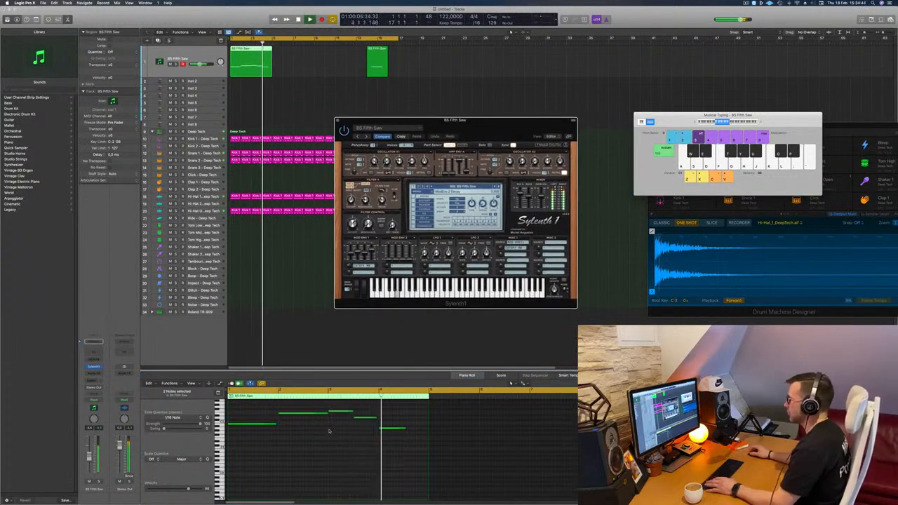
left_click(388, 430)
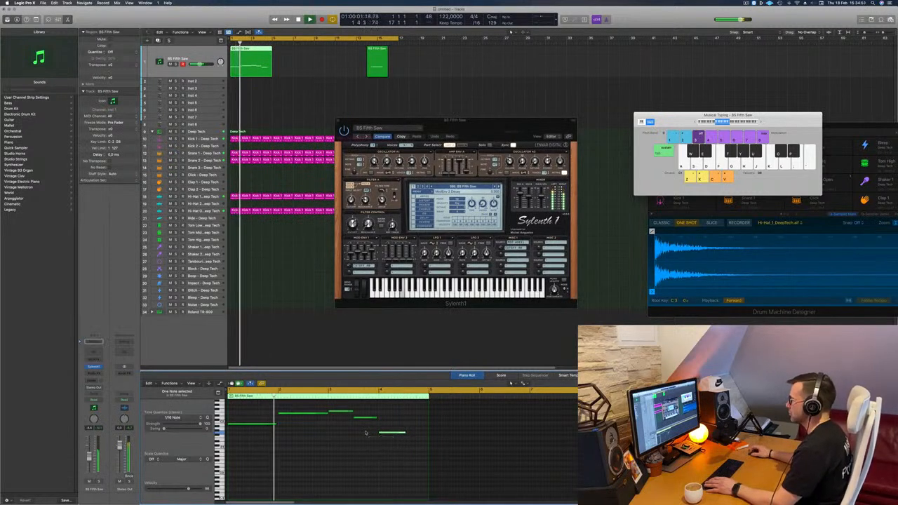
left_click(455, 409)
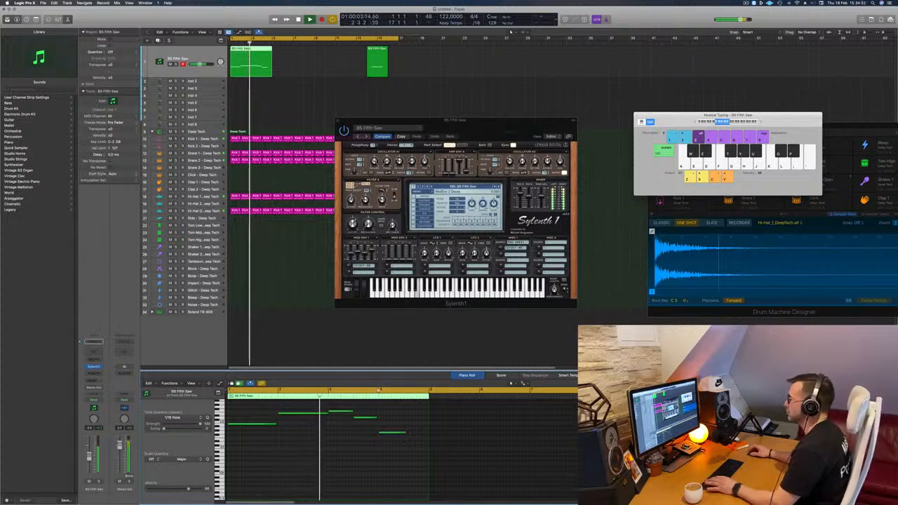
left_click(395, 432)
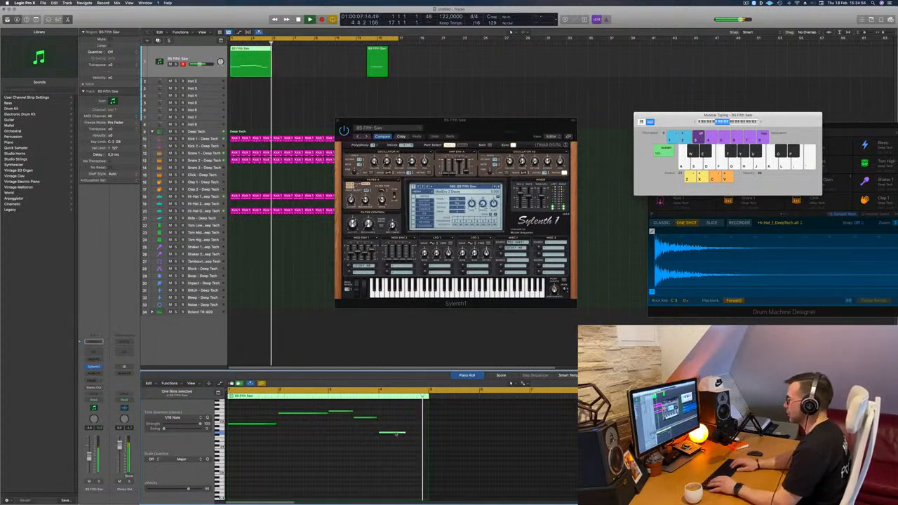
key("alt+Up")
key("alt+Up")
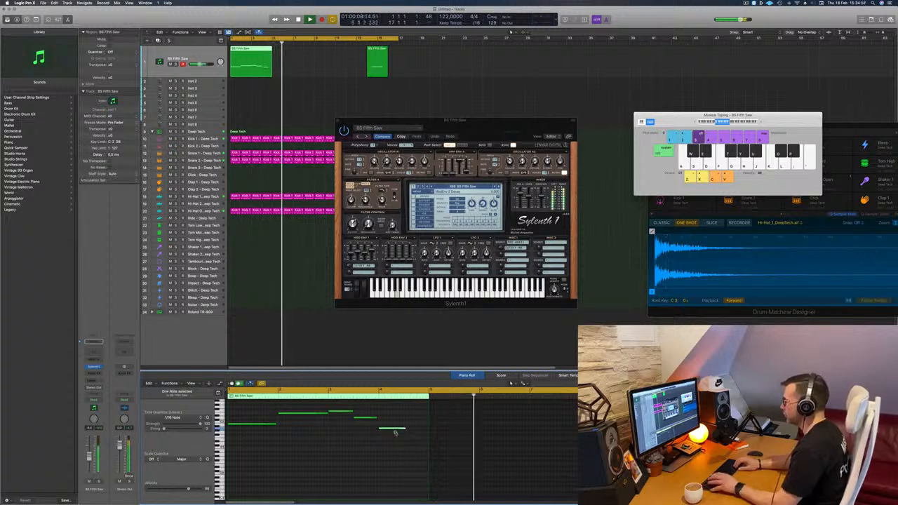
key("Return")
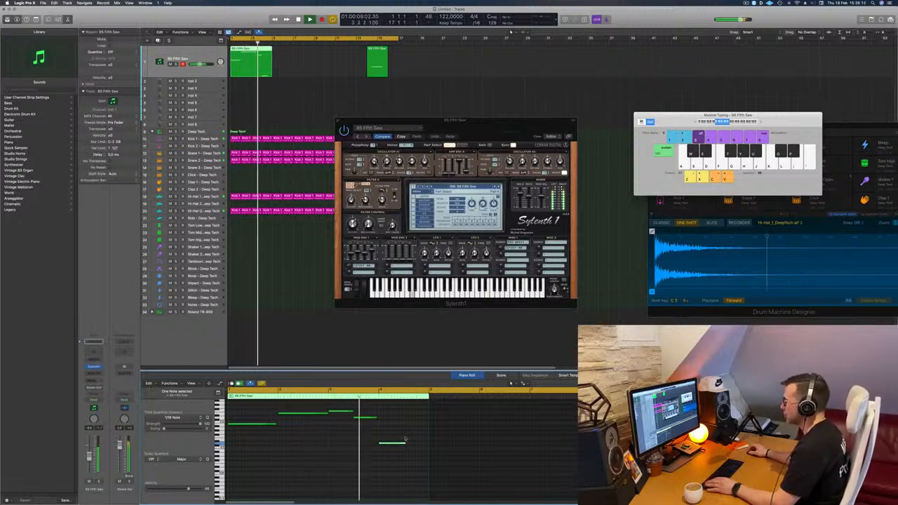
- Raise the last bass note and extend it to the region's end, and delete the leftover region near bar 14
left_click_drag(395, 442, 426, 425)
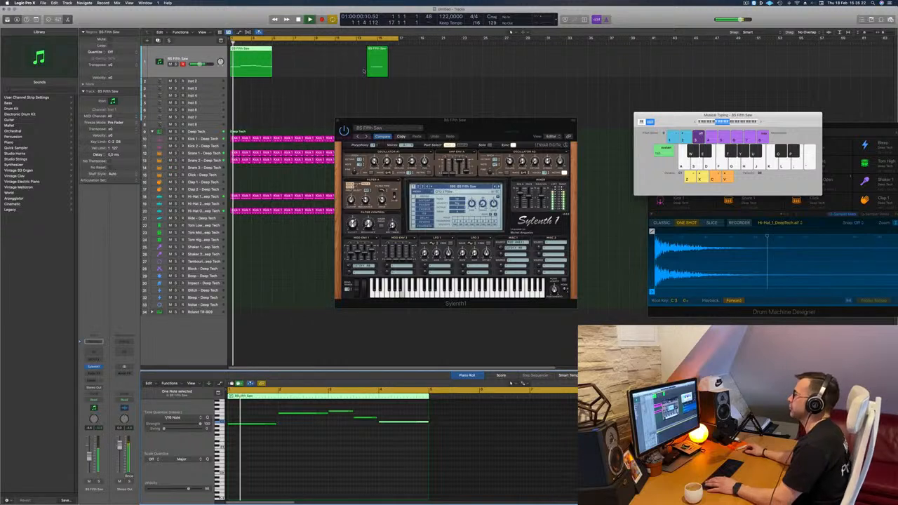
key("Delete")
left_click(263, 61)
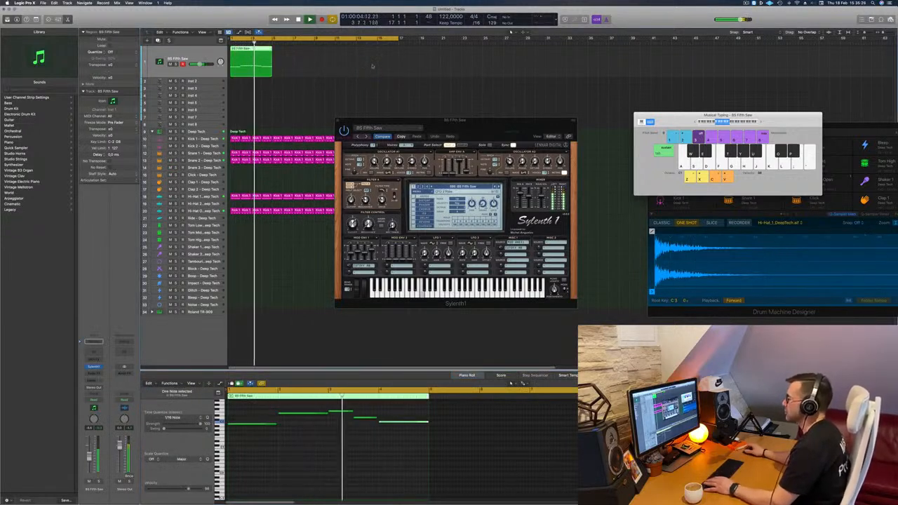
- Raise the last bass note to the same pitch as the second note
left_click_drag(461, 118, 487, 72)
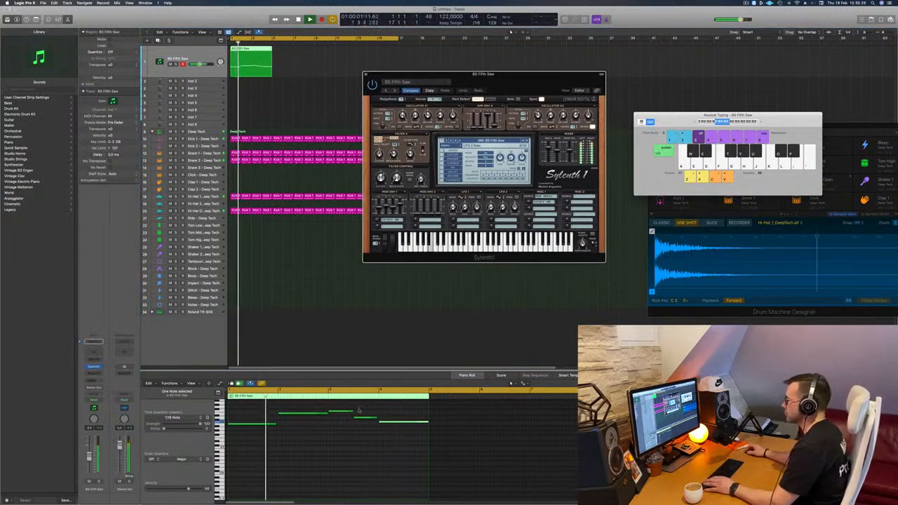
left_click(397, 413)
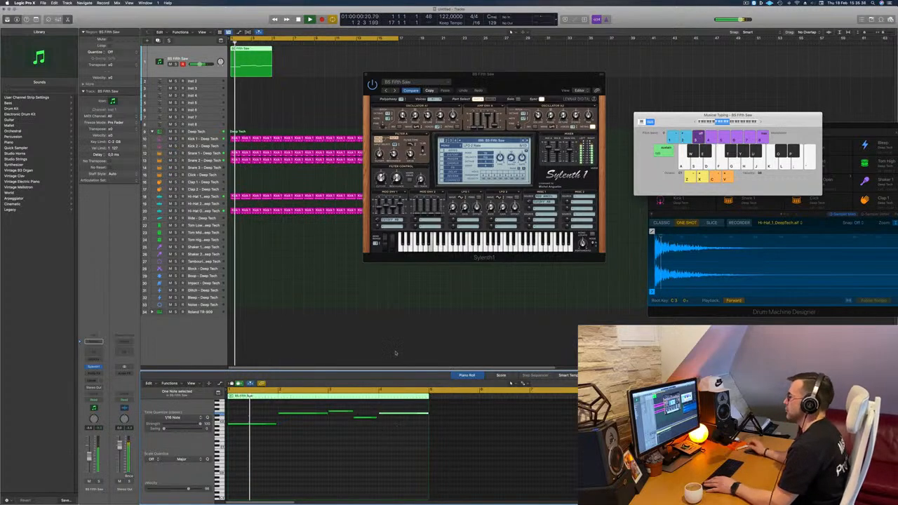
- Reposition the Sylenth1 window, lengthen the fourth bass note until it meets the last note, and play the loop
left_click_drag(522, 95, 540, 96)
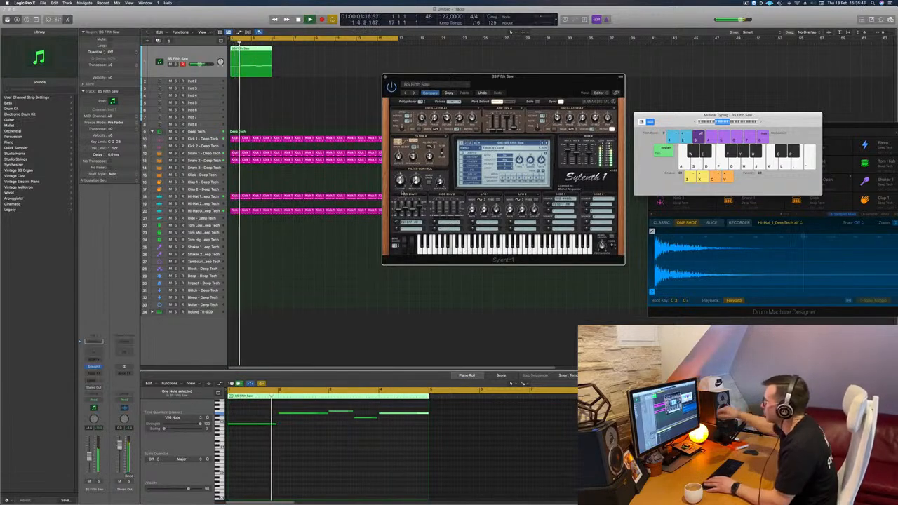
left_click_drag(521, 85, 450, 88)
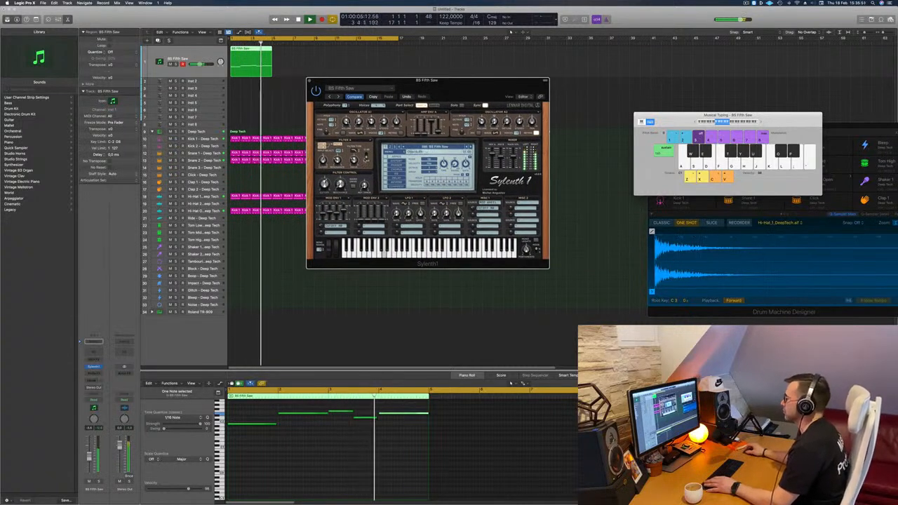
left_click(377, 419)
key("space")
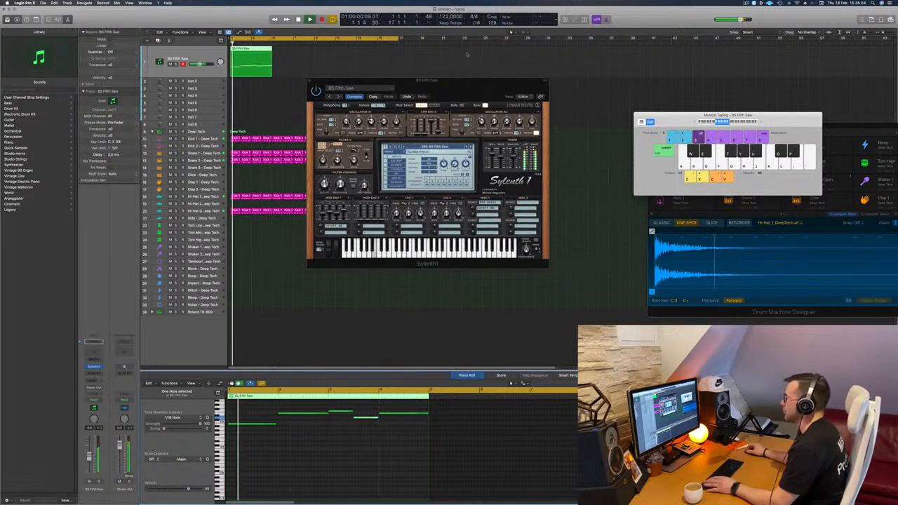
- Switch Sylenth1 to another effects page for the BS Fifth Saw preset, reposition its window, and replay the loop from the start
left_click_drag(462, 83, 478, 115)
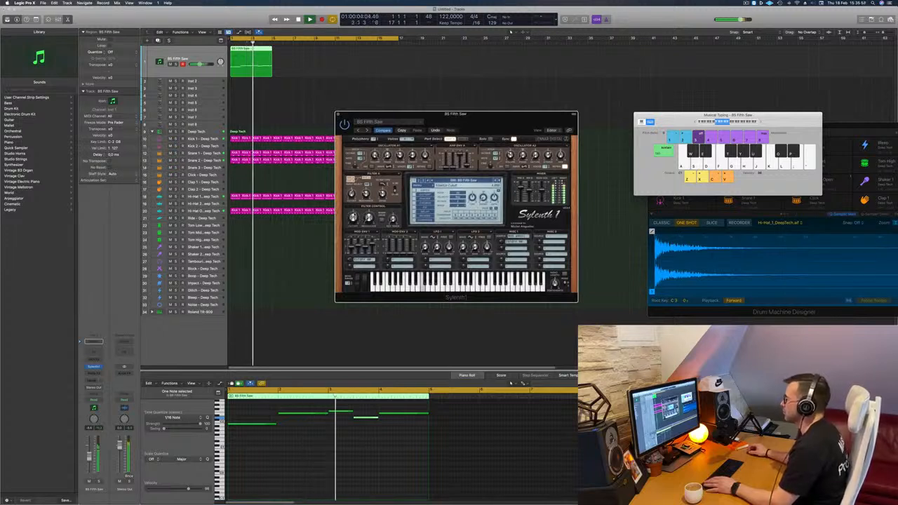
left_click(415, 212)
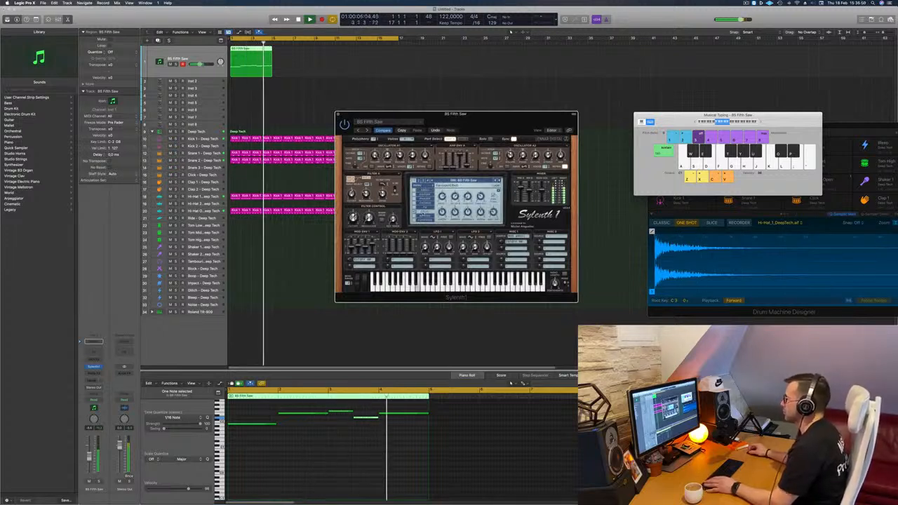
left_click_drag(483, 120, 504, 122)
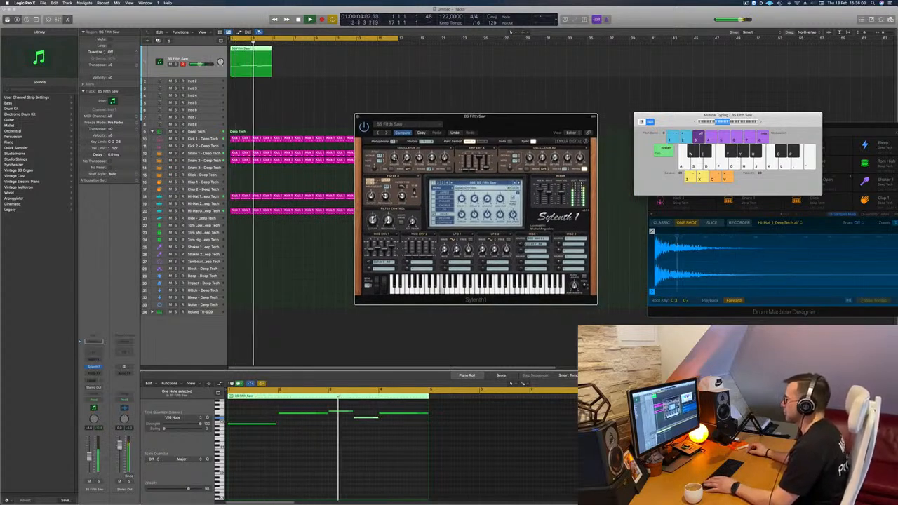
mouse_move(532, 121)
left_mouse_down()
mouse_move(539, 122)
mouse_move(527, 119)
left_mouse_up()
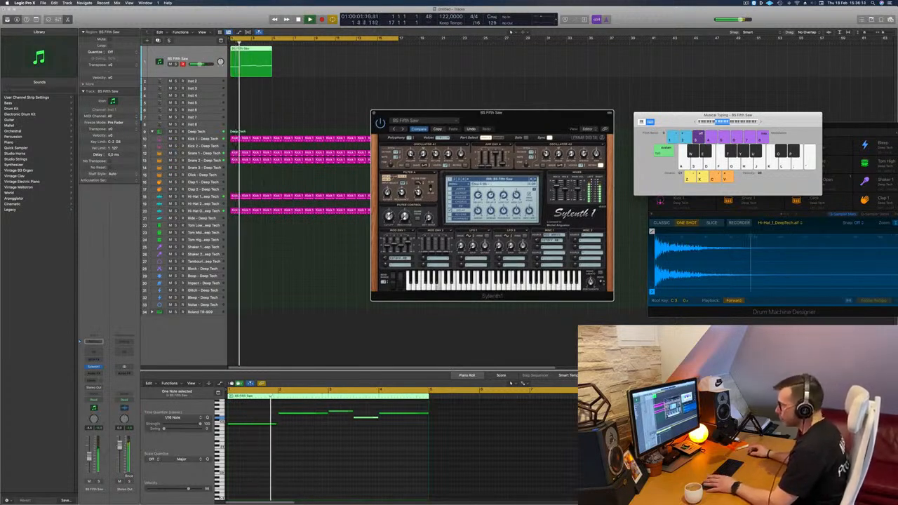
left_click(366, 418)
left_click_drag(526, 125, 478, 127)
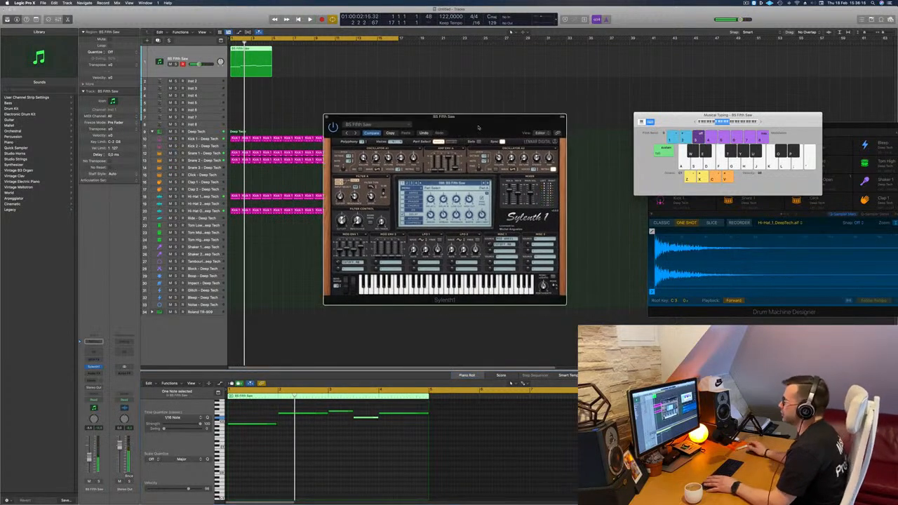
key("Return")
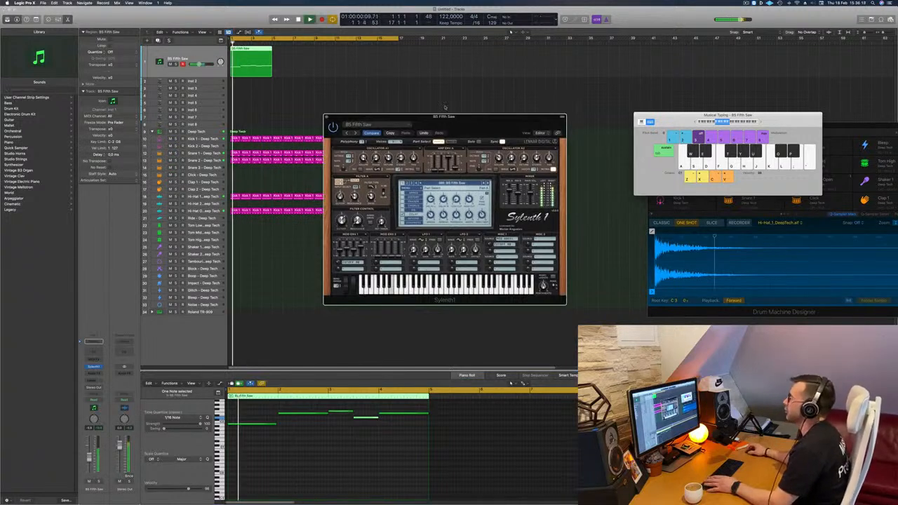
- Copy the four-bar bass region to bar 5, and copy both regions again to fill bars 1 to 16
left_click_drag(269, 56, 312, 56)
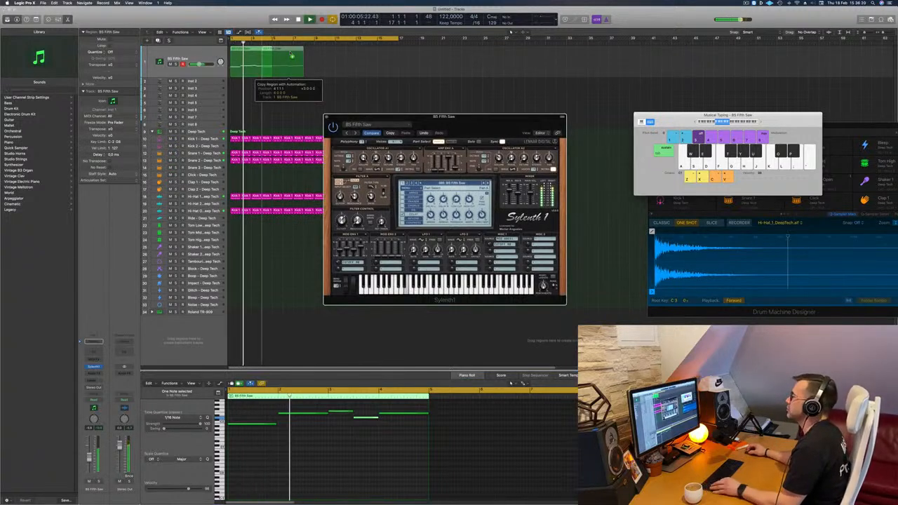
left_click(254, 66)
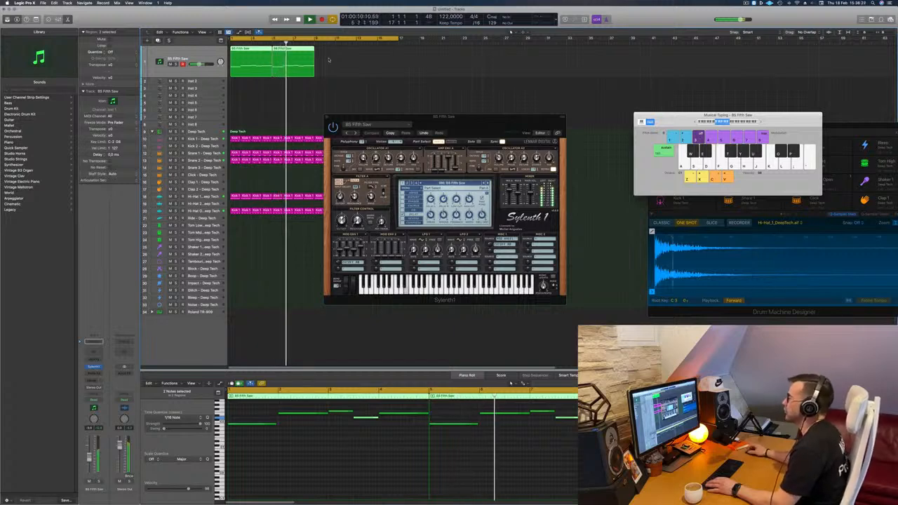
left_click_drag(294, 51, 340, 54)
- Move the Sylenth1 window clear of the bass regions and play the 16-bar bass line from the start
left_click_drag(456, 118, 496, 111)
key("space")
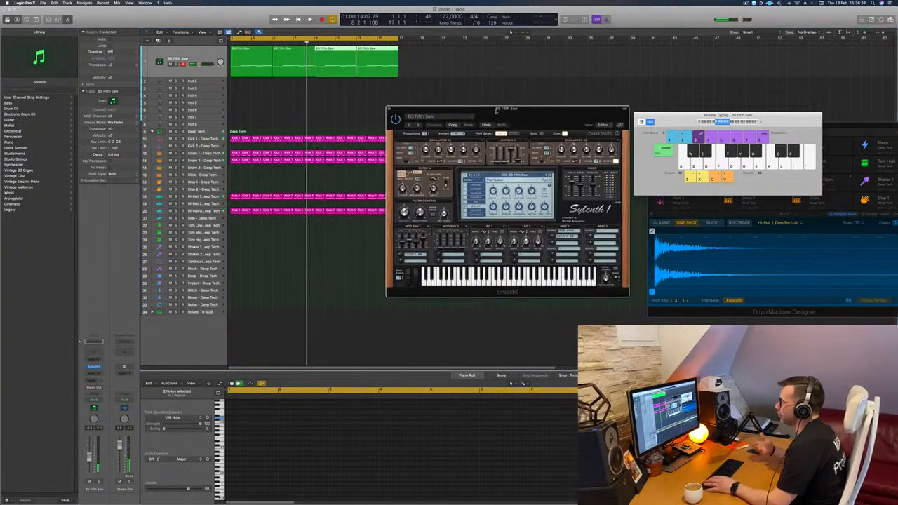
key("Return")
key("space")
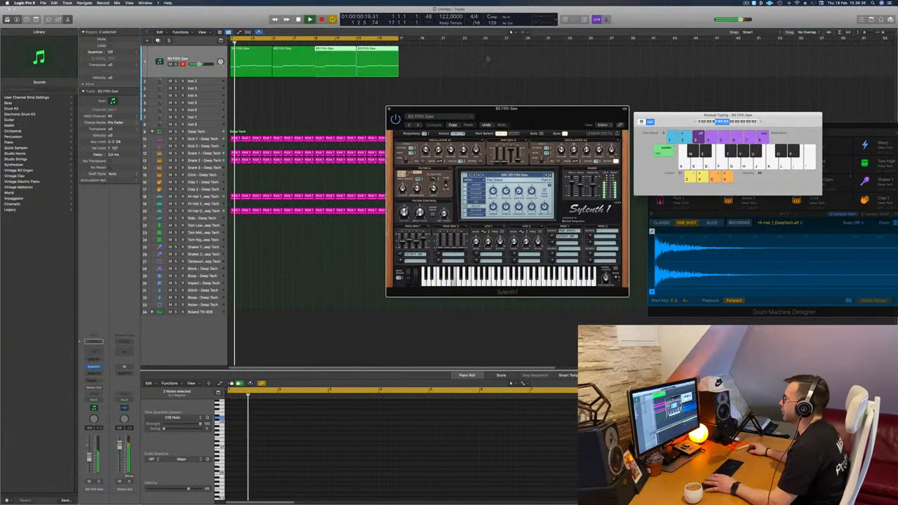
left_click_drag(556, 114, 511, 113)
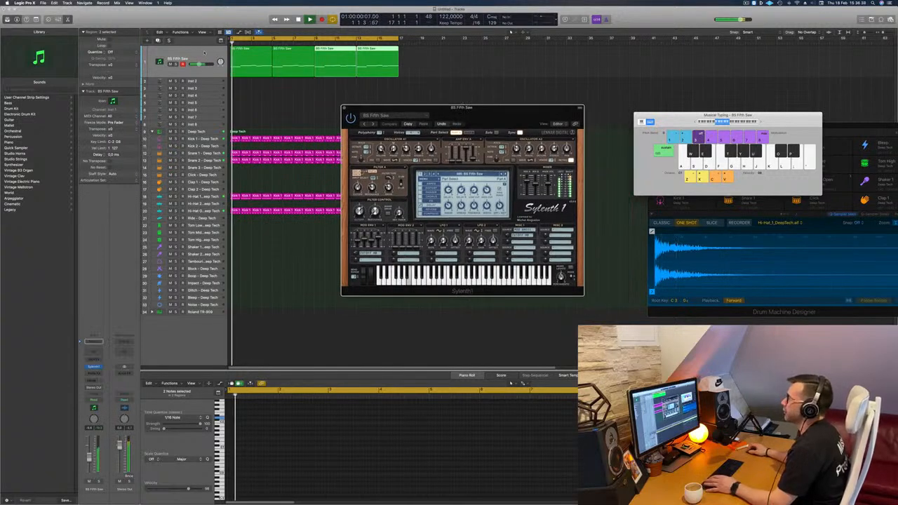
- Duplicate the BS Fifth Saw track with its settings, and select the Hi-Hat 1 and Hi-Hat Open tracks in turn
left_click(204, 53)
key("super+d")
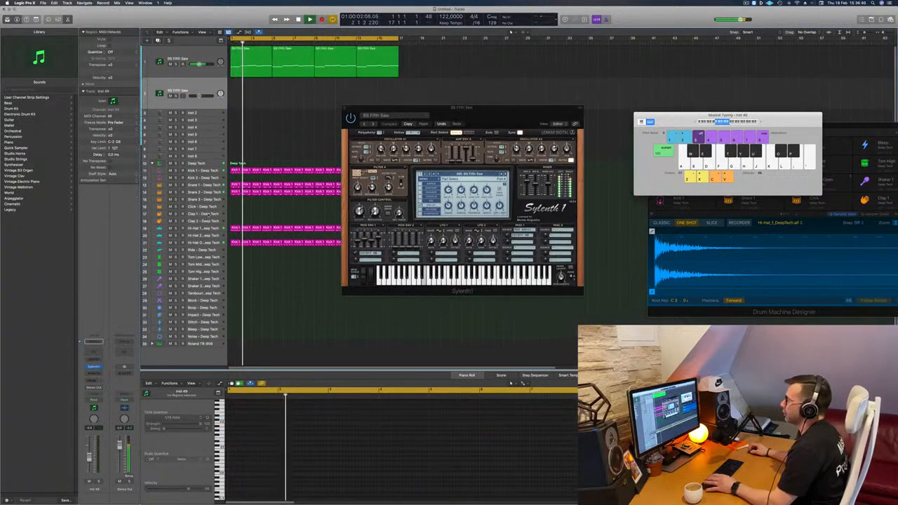
left_click(205, 229)
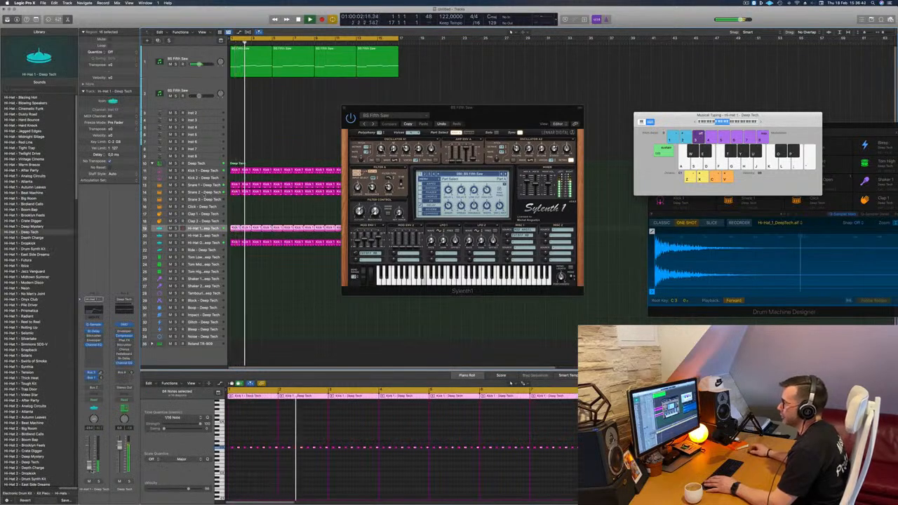
left_click(204, 243)
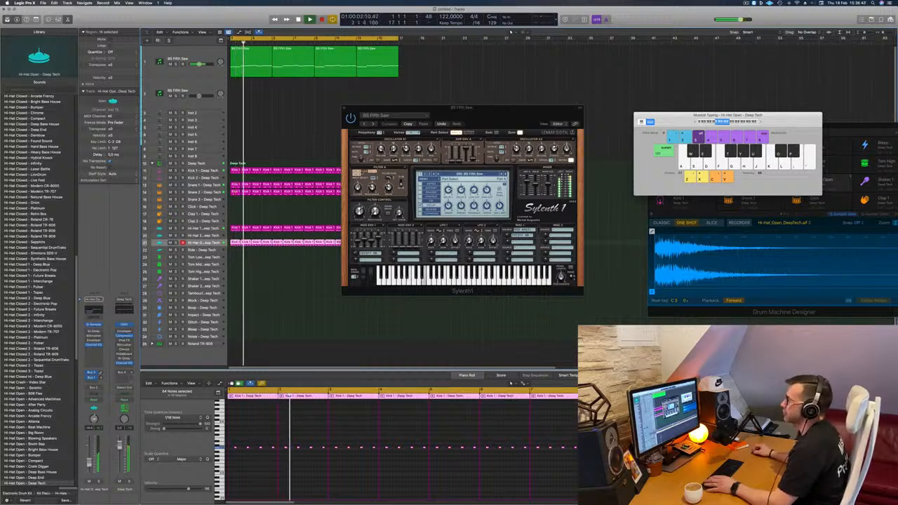
- Copy the four bass regions onto the duplicate track and mute the original bass track
left_click_drag(502, 109, 509, 78)
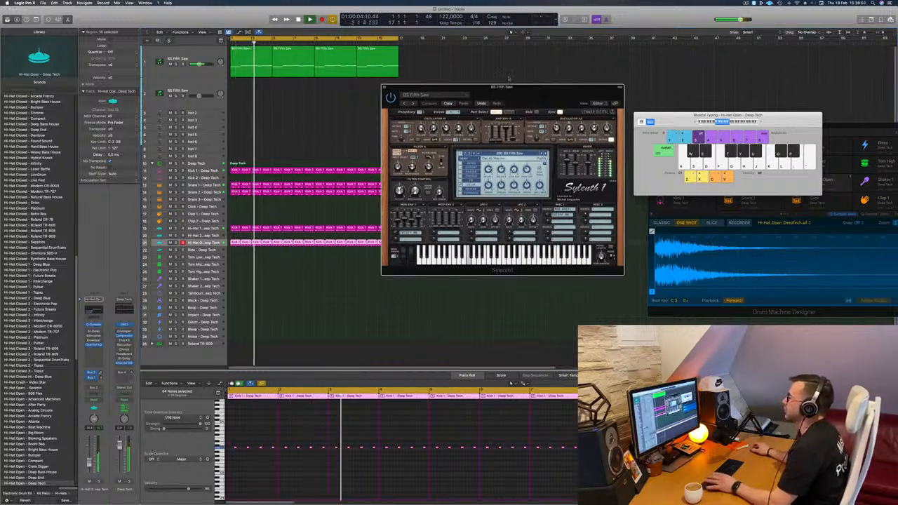
left_click_drag(431, 47, 250, 95)
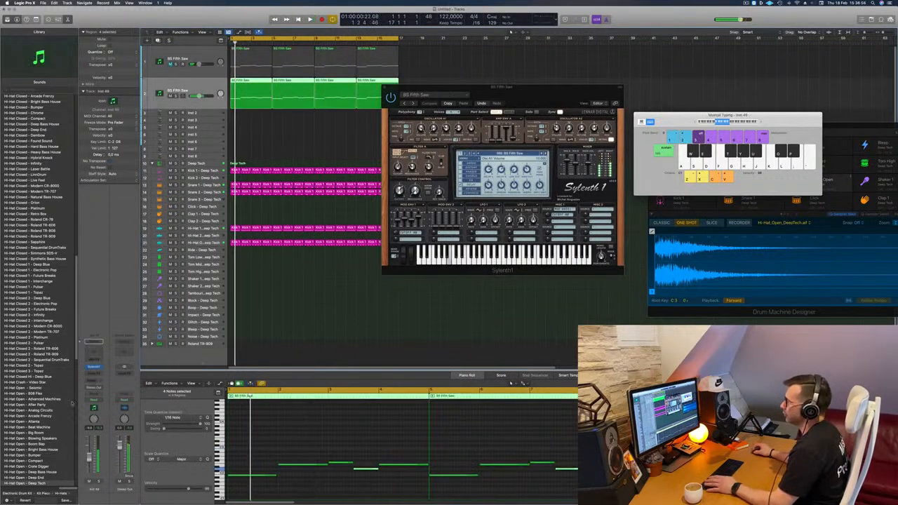
- Open the duplicate track's Sylenth1 and arrange it beside the original track's Sylenth1 window
left_click(93, 366)
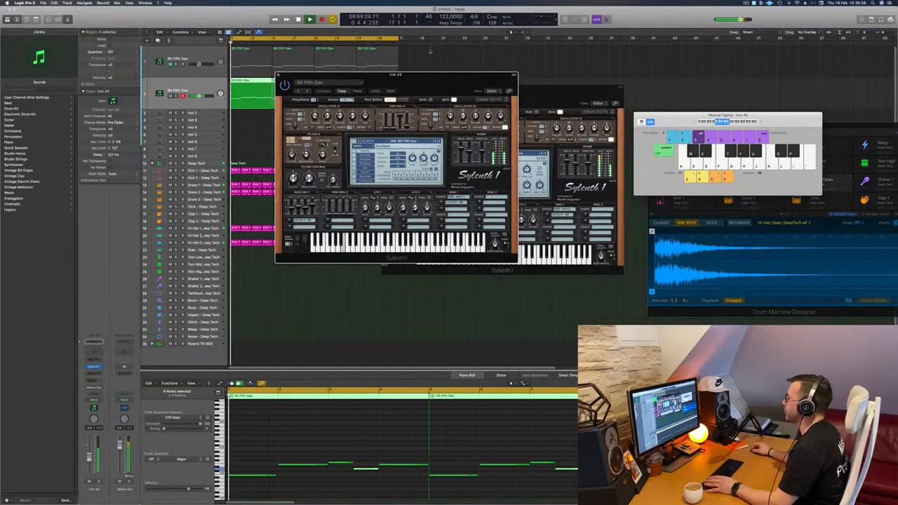
left_click_drag(430, 75, 750, 83)
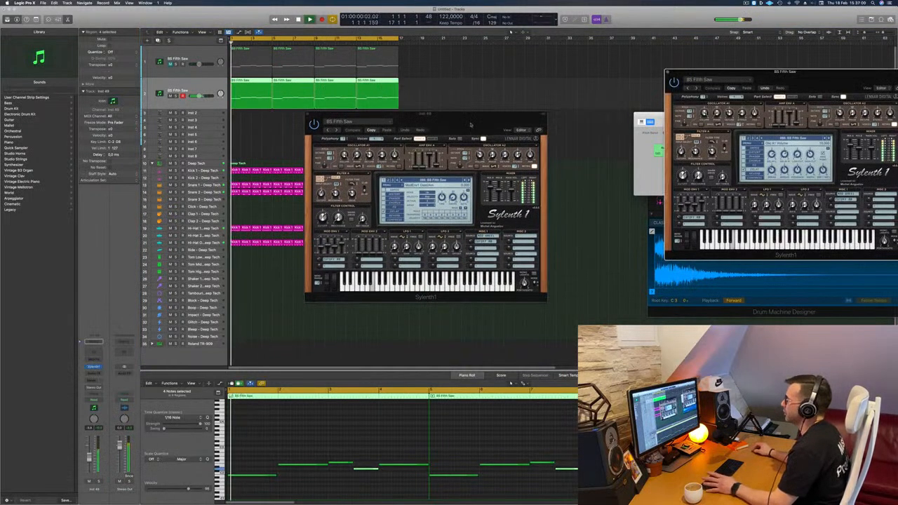
left_click_drag(470, 125, 556, 95)
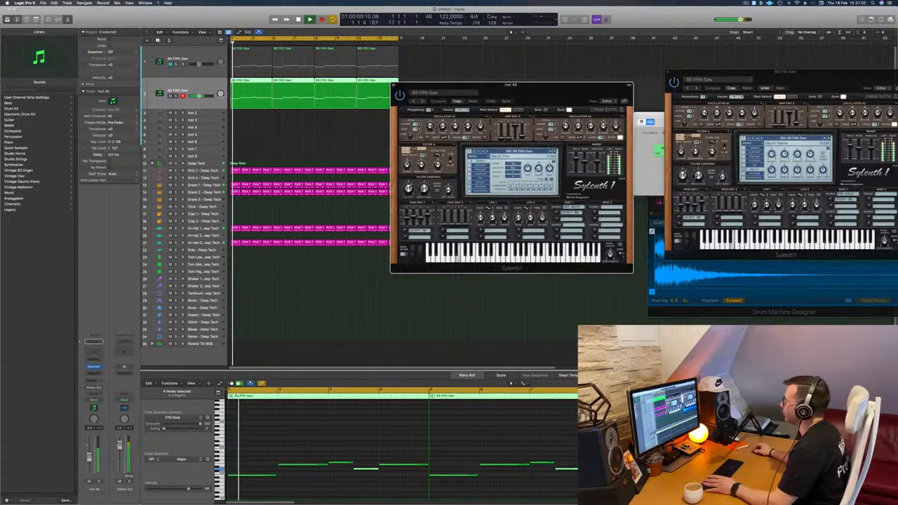
- Audition successive bass presets on the duplicate track, including BS FreeBass, BS Italo, BS Oldskool Acid and BS Point Bass
left_click(436, 189)
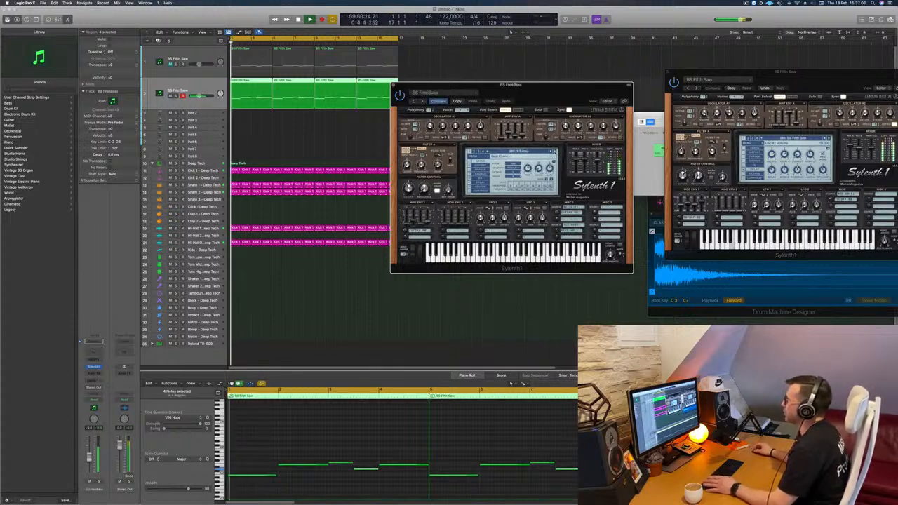
left_click_drag(562, 99, 533, 115)
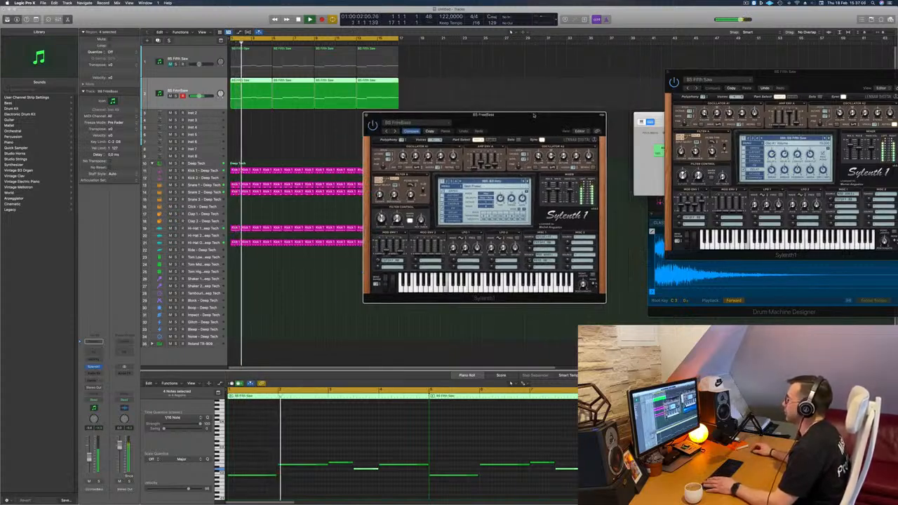
key("space")
key("space")
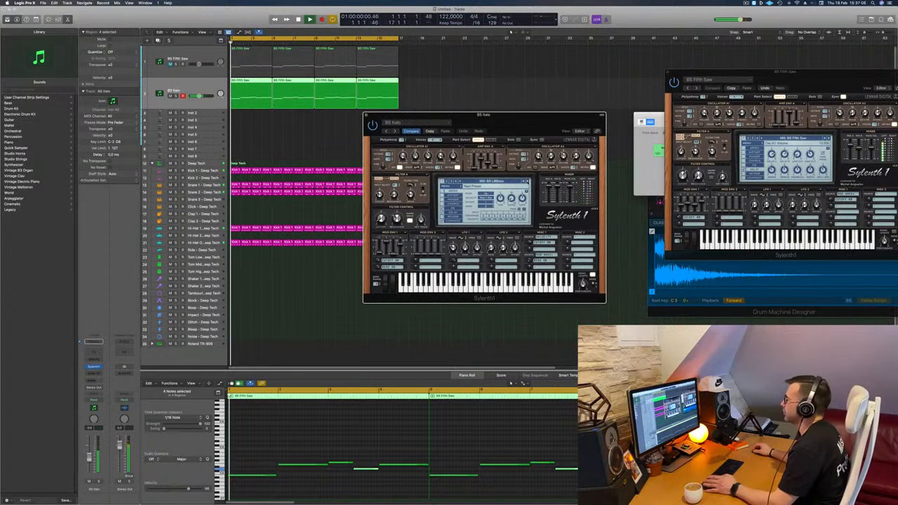
left_click(529, 182)
left_click(528, 182)
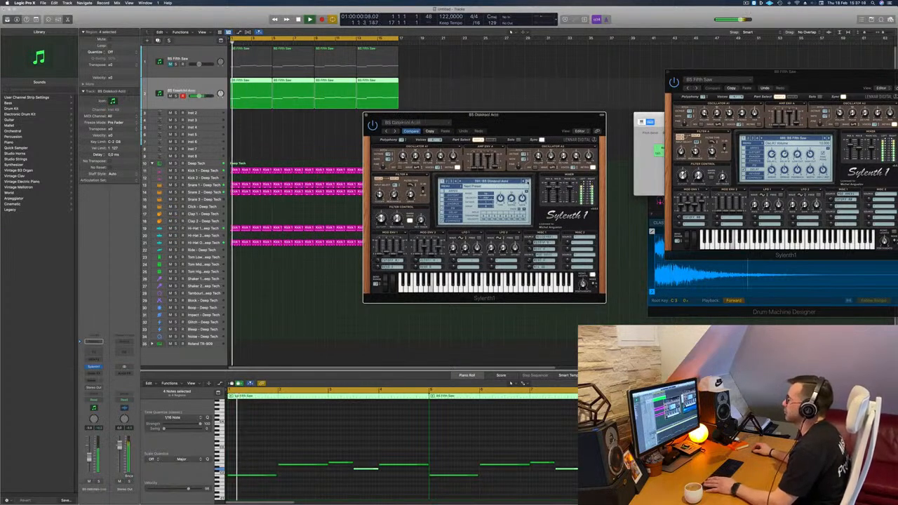
left_click(528, 181)
left_click(529, 182)
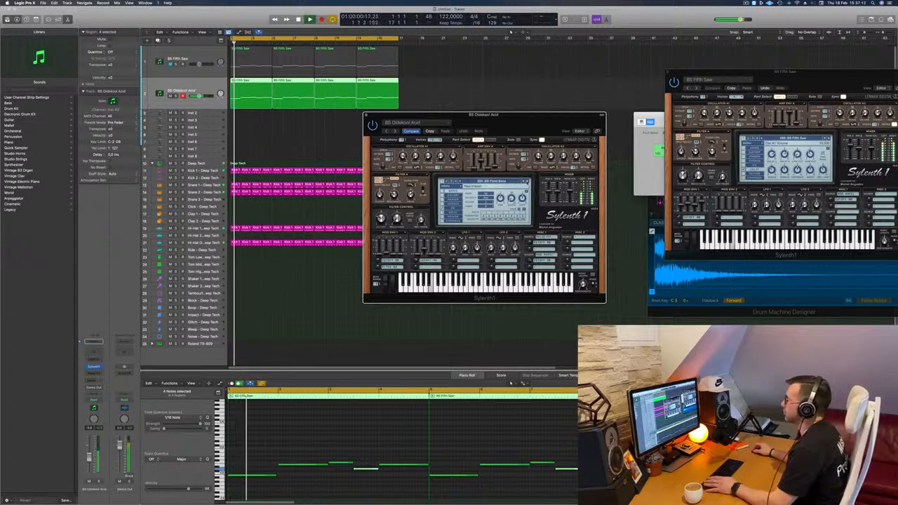
- Load a different sound bank into the duplicate track's Sylenth1 and choose the preset BASS - Acid Bass
left_click(445, 187)
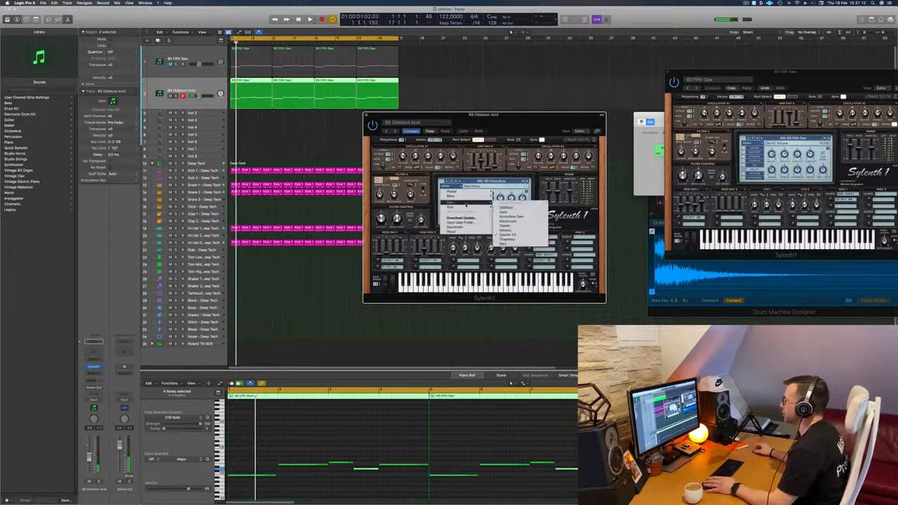
mouse_move(473, 197)
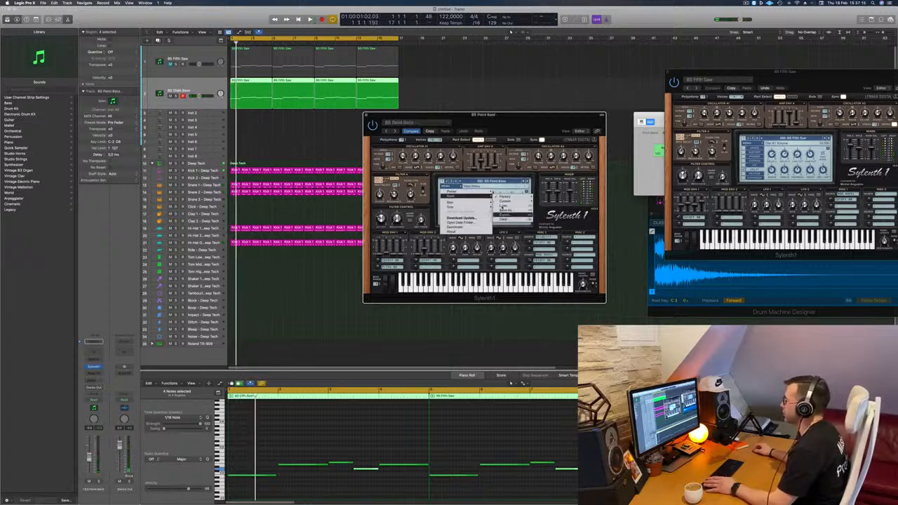
mouse_move(506, 198)
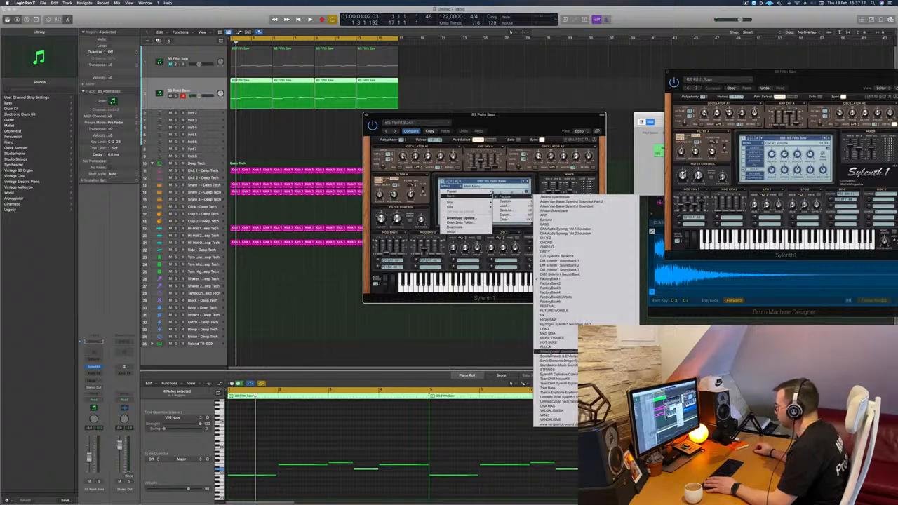
left_click(560, 375)
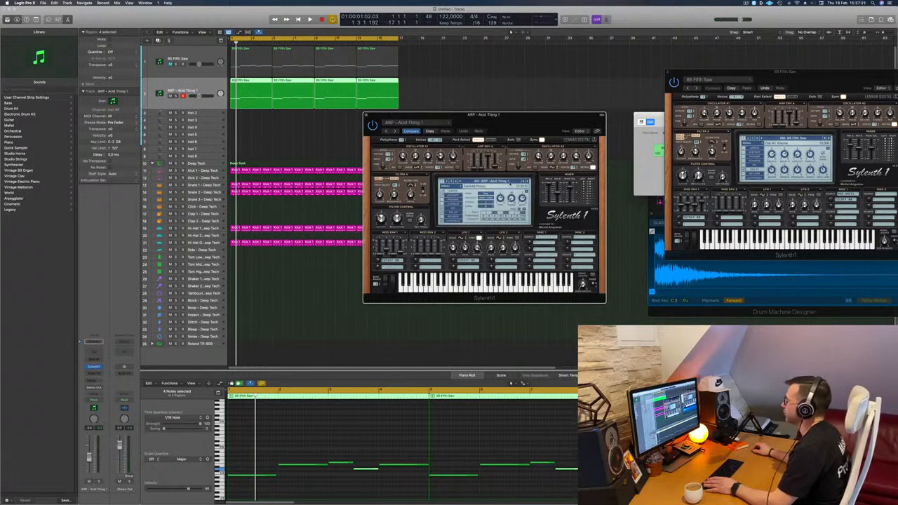
left_click(491, 183)
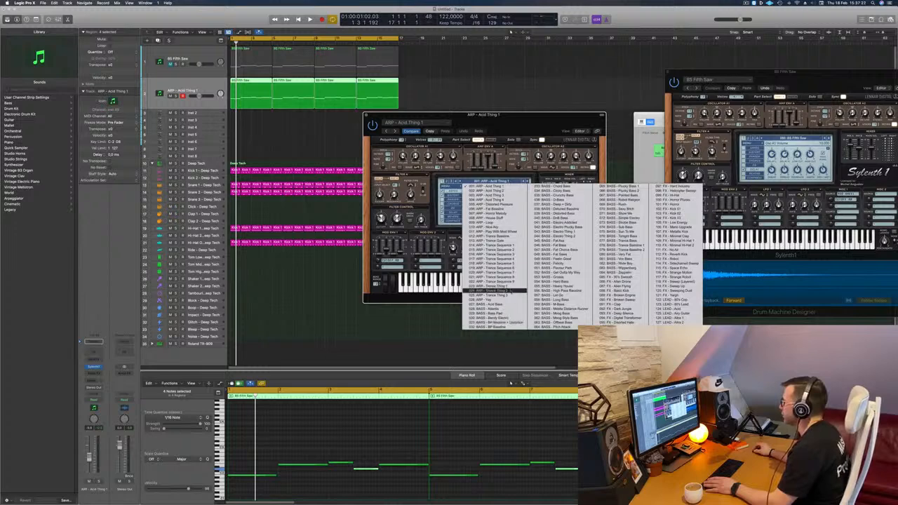
left_click(508, 306)
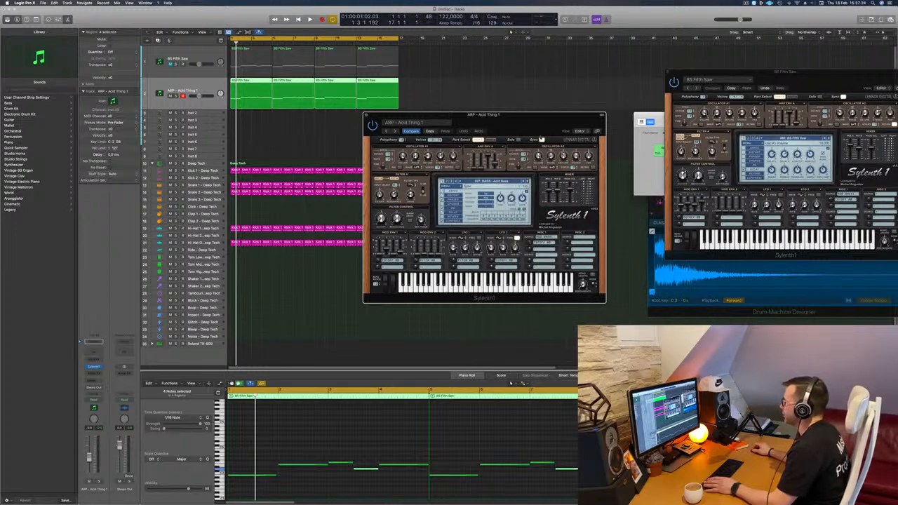
- Audition successive bass presets on the duplicate track with playback from the start, including BASS - Atlantis, BASS - Bendy Electro and BASS - Chord Bass
left_click_drag(533, 126, 512, 133)
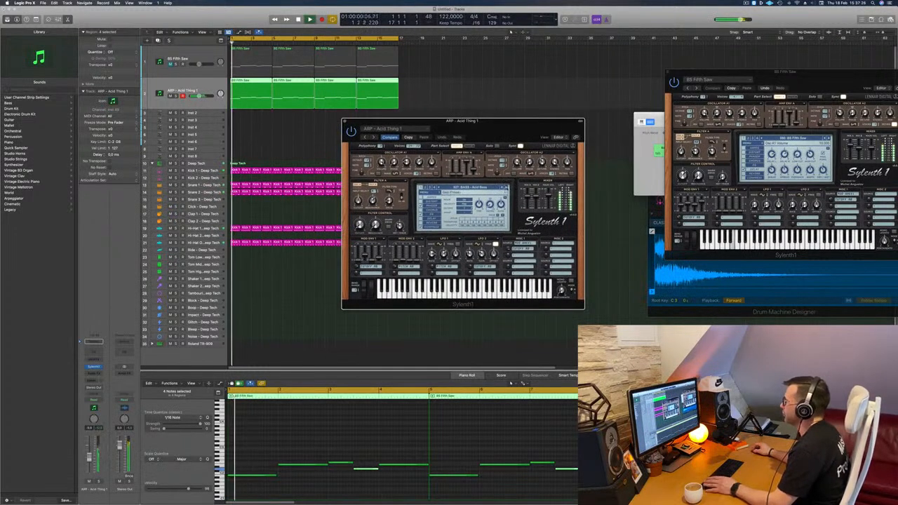
left_click(506, 188)
left_click(506, 187)
key("Return")
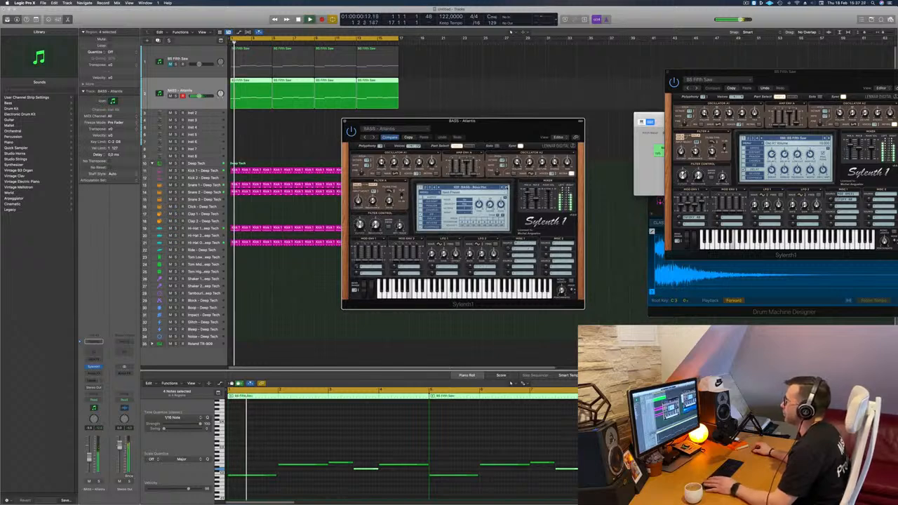
left_click(507, 188)
key("Return")
left_click(507, 187)
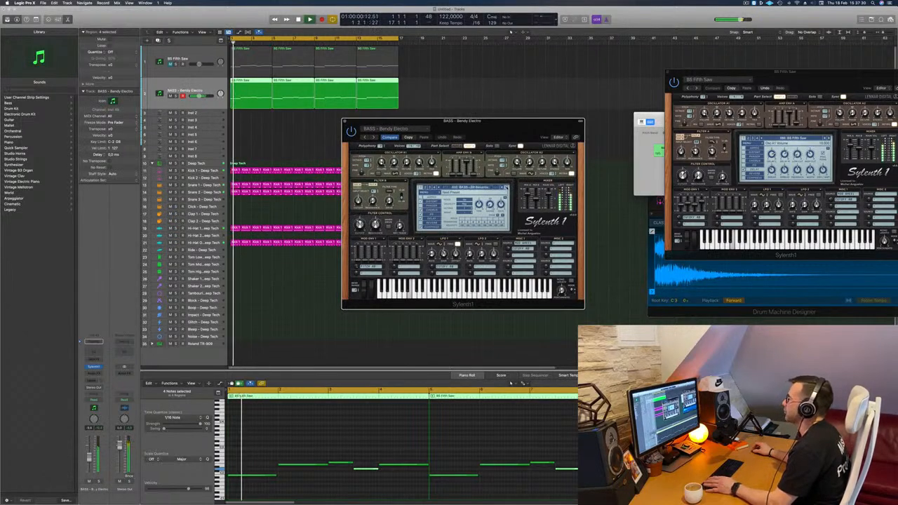
left_click(507, 187)
key("Return")
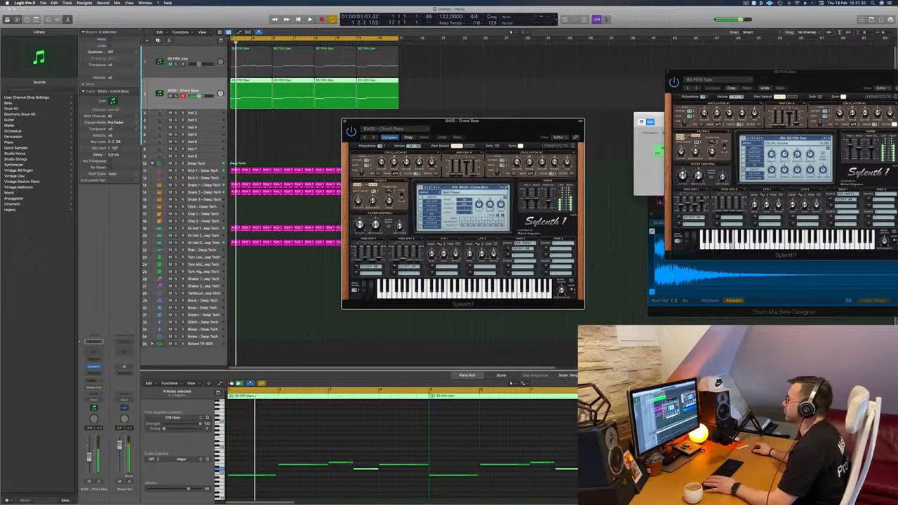
- Step through further presets on the duplicate track, choose BASS - DnB Bass and close its Sylenth1
key("Return")
left_click(506, 188)
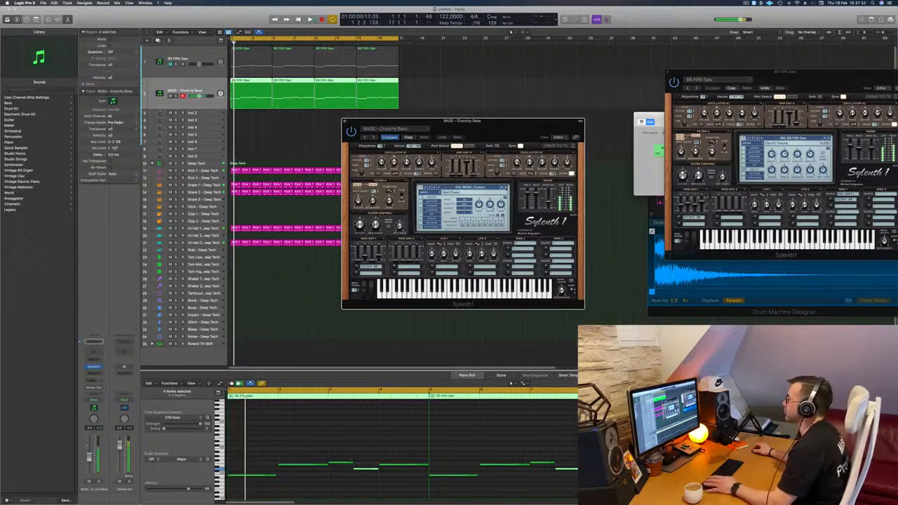
key("Return")
left_click(504, 188)
key("Return")
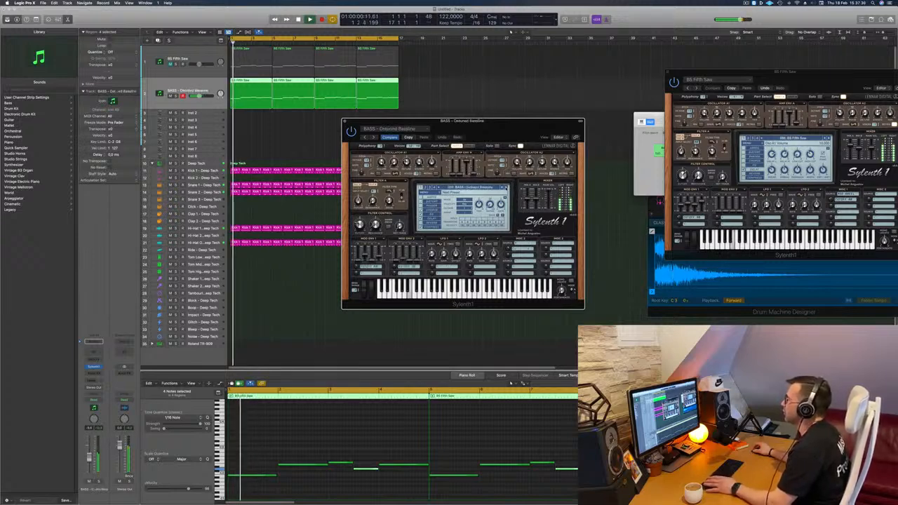
key("Return")
left_click(505, 188)
key("Return")
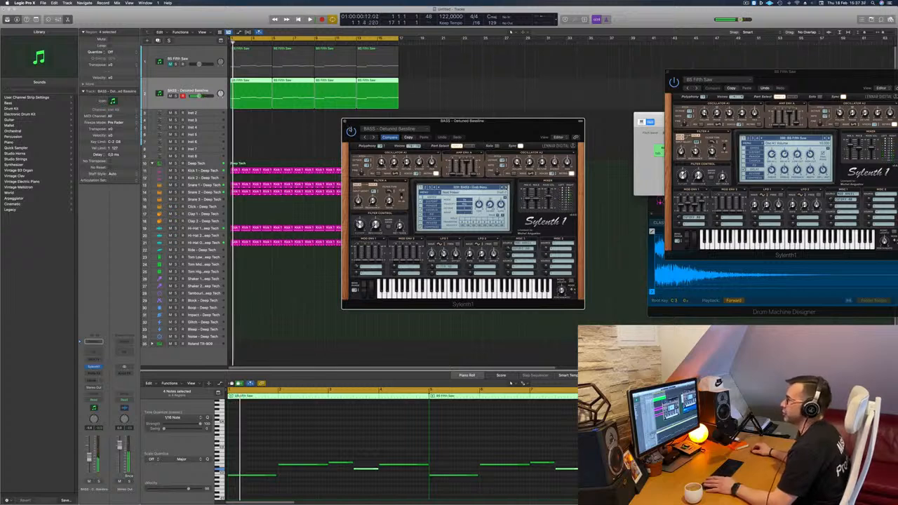
left_click(345, 121)
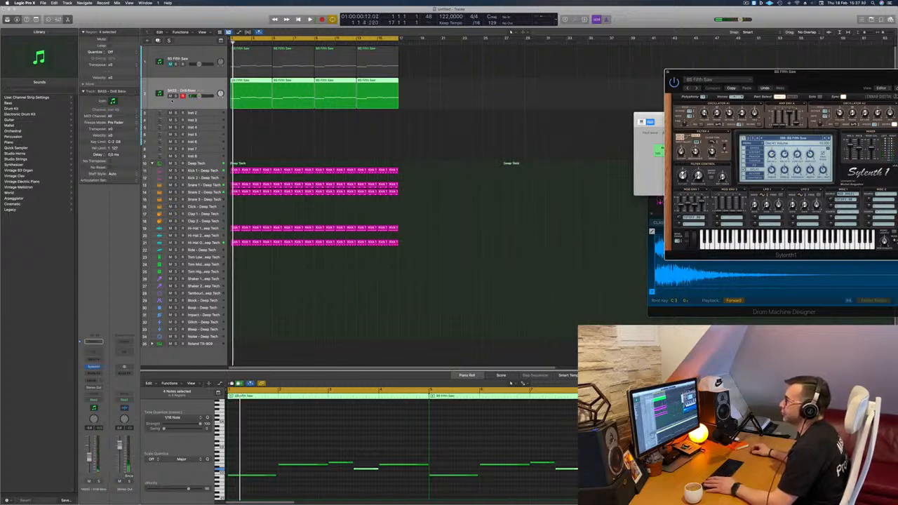
- Make BS Fifth Saw the audible bass track instead of the duplicate and reopen its Sylenth1 over the arrangement
left_click(199, 55)
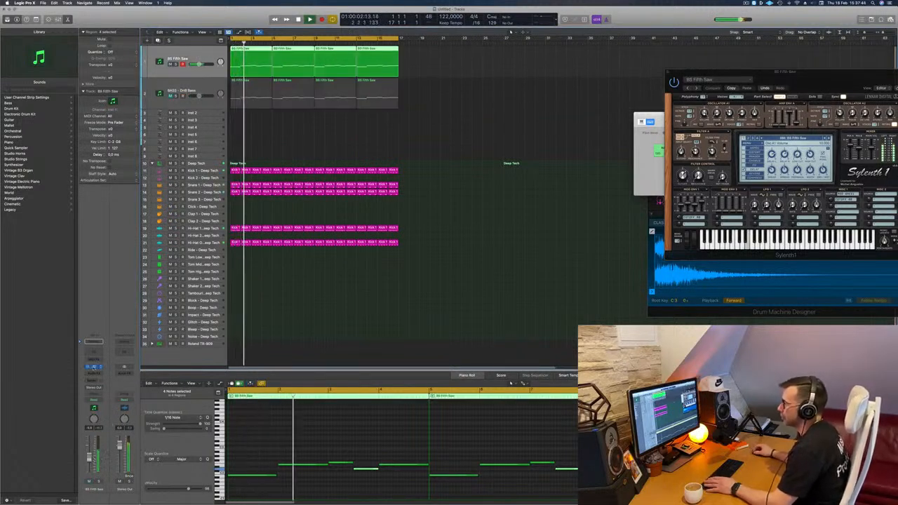
left_click(94, 368)
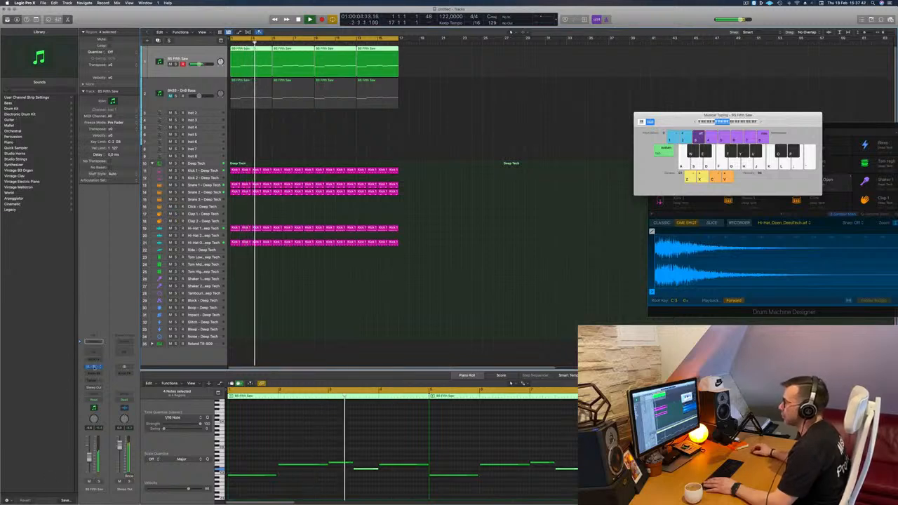
left_click(94, 367)
left_click_drag(811, 75, 464, 125)
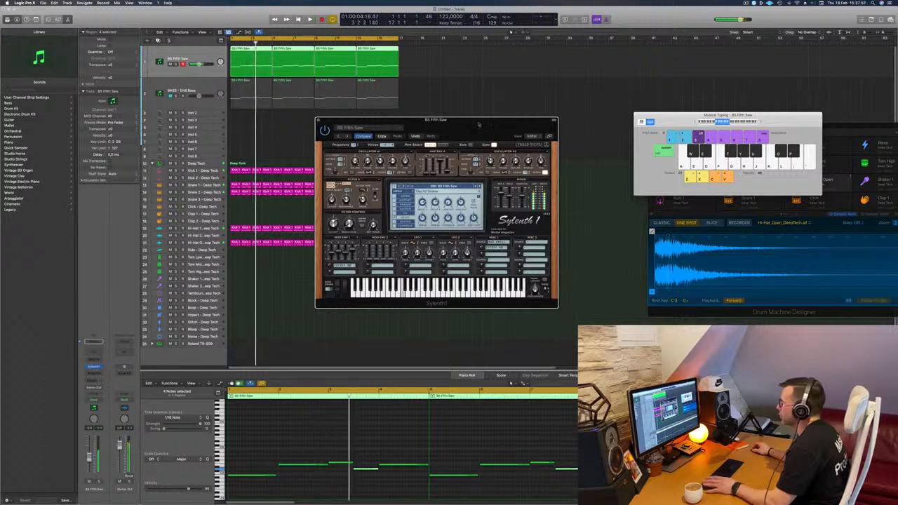
- Play the arrangement repeatedly from the start to evaluate the BS Fifth Saw bass sound, and close its Sylenth1
left_click_drag(479, 124, 481, 124)
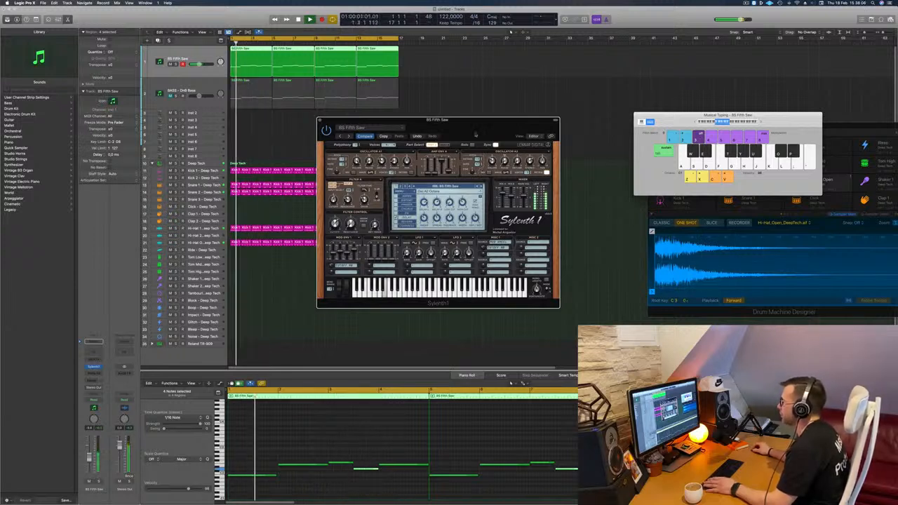
left_click_drag(475, 133, 466, 150)
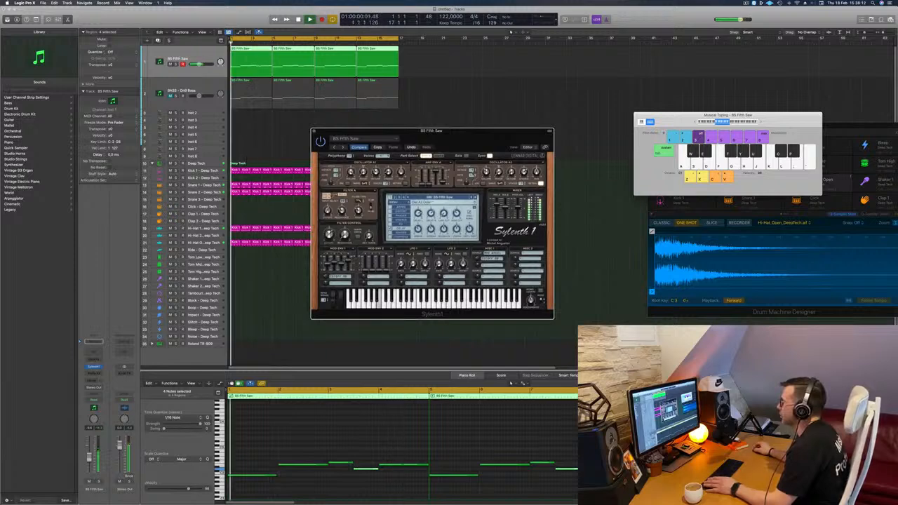
left_click_drag(470, 146, 468, 123)
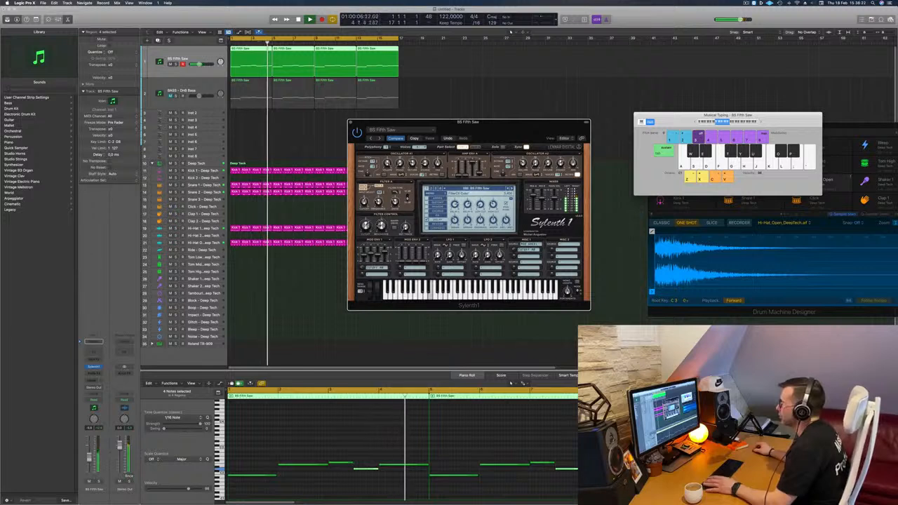
key("Return")
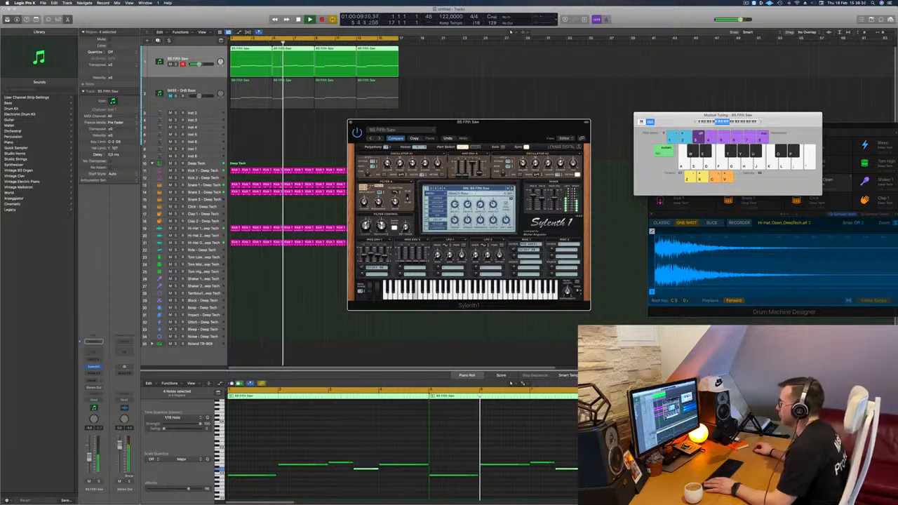
key("Return")
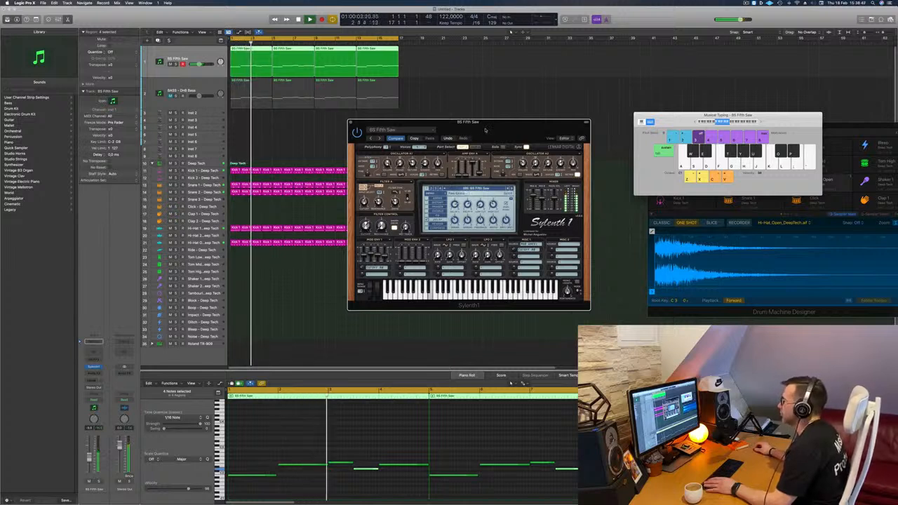
left_click_drag(485, 130, 501, 128)
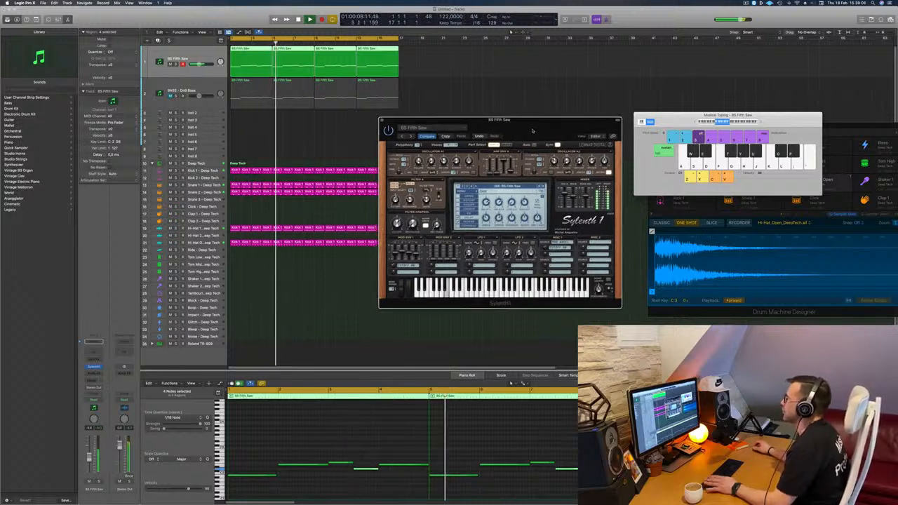
key("space")
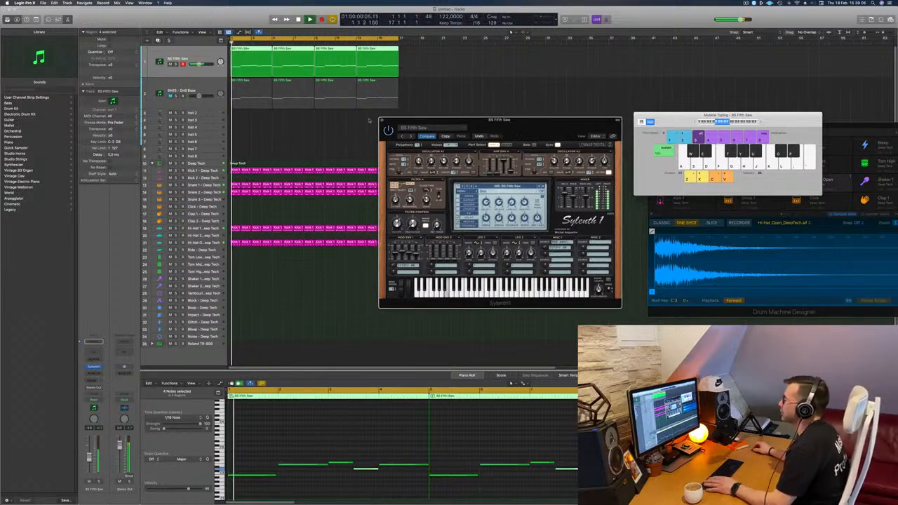
key("super+w")
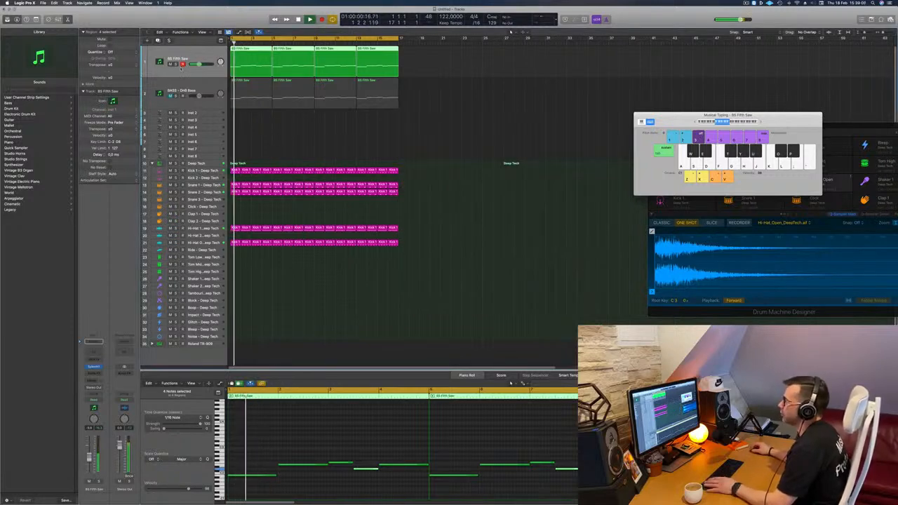
- Insert a stereo Compressor on the BS Fifth Saw track and set its side chain source to Inst 9
left_click(93, 373)
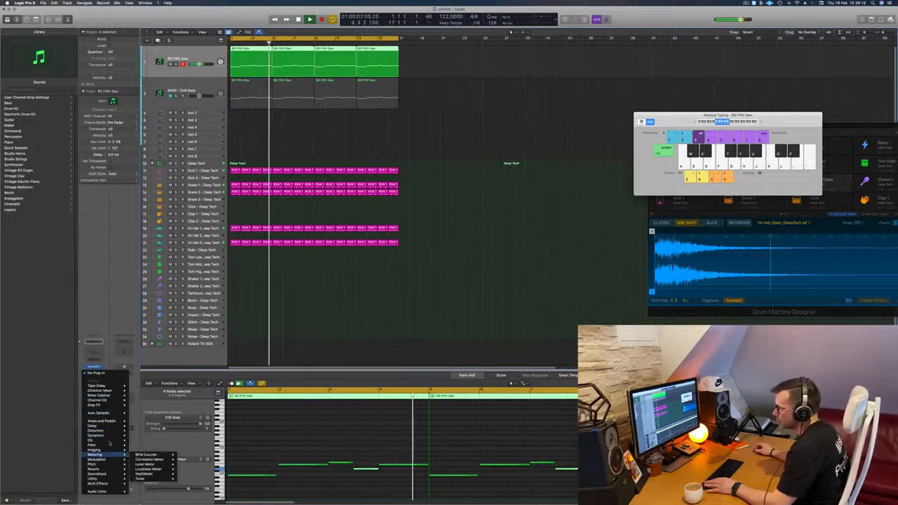
mouse_move(110, 427)
mouse_move(151, 440)
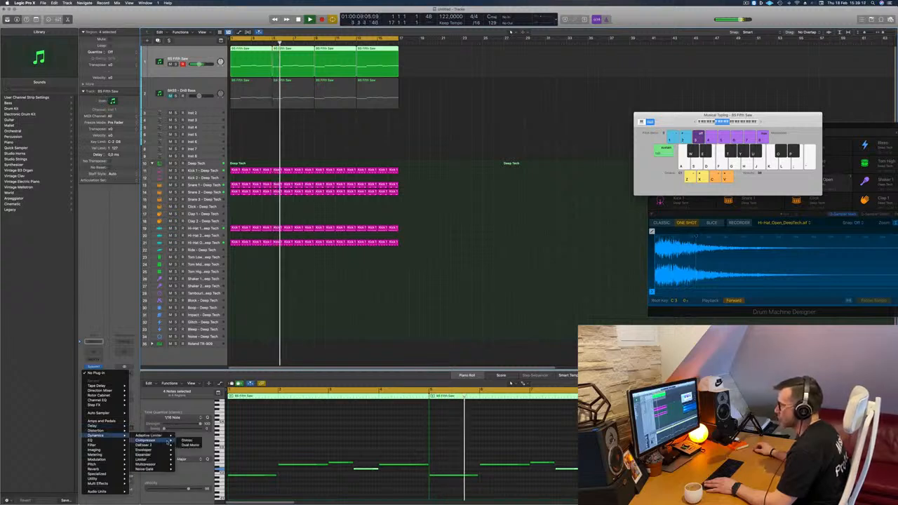
left_click(186, 440)
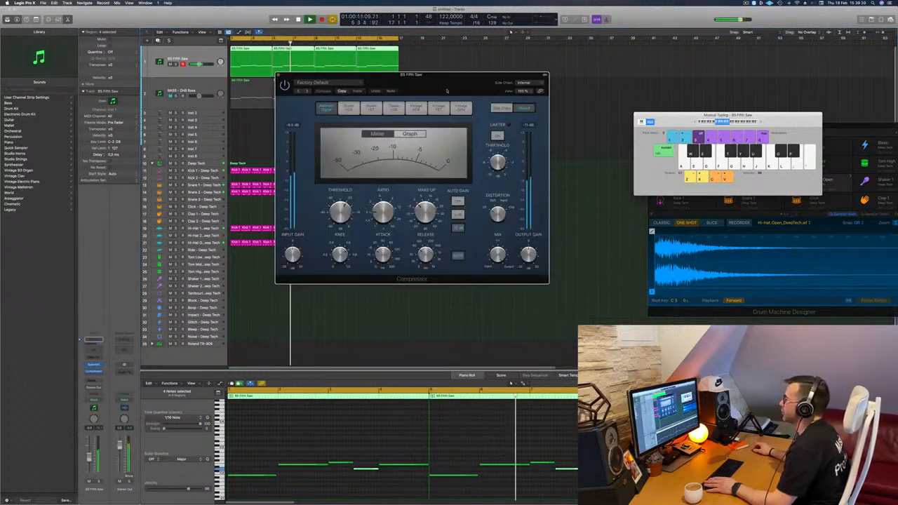
left_click(513, 82)
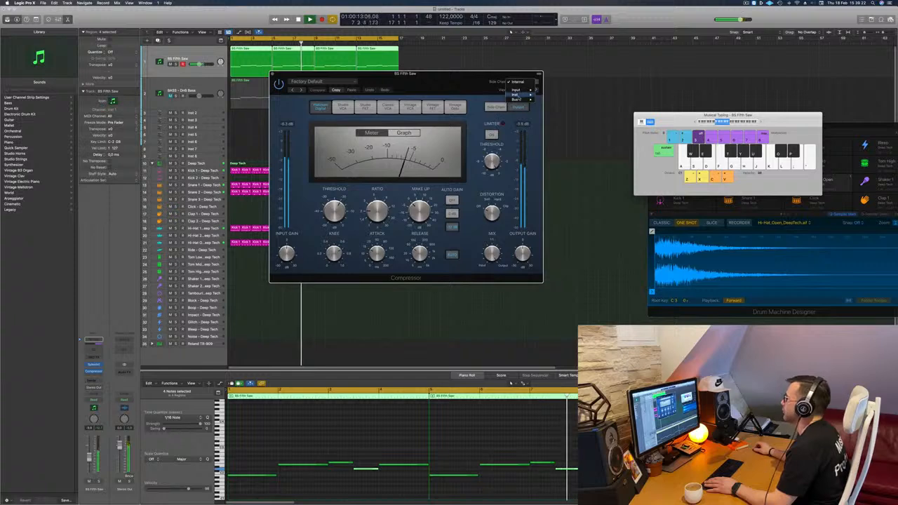
mouse_move(516, 94)
left_click(561, 128)
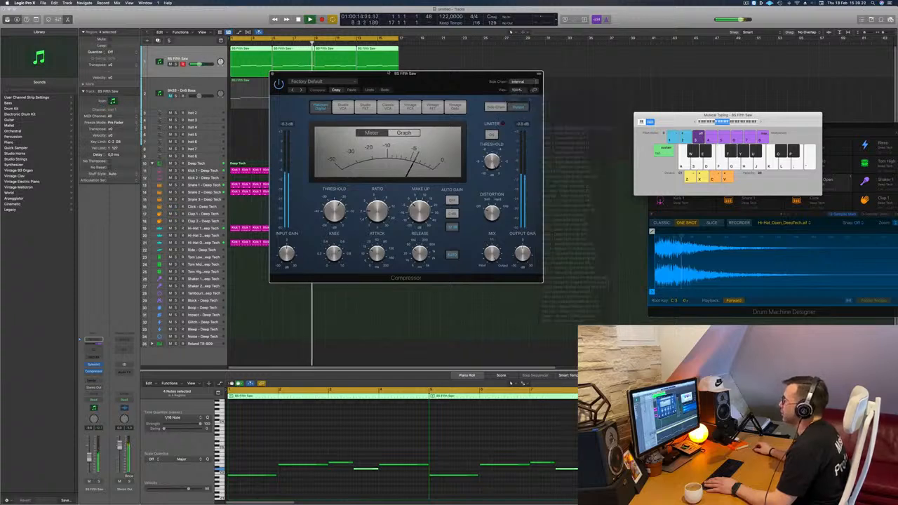
left_click_drag(456, 73, 552, 86)
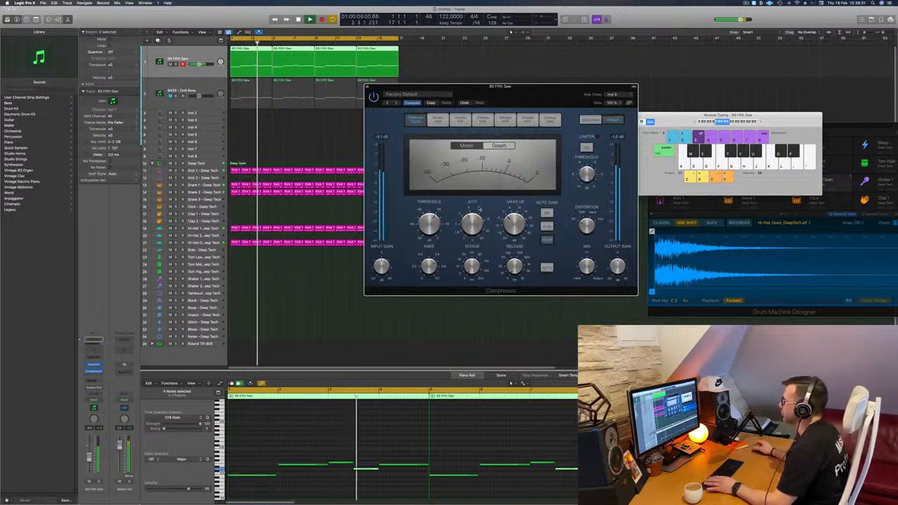
- Listen to the compressed BS Fifth Saw bass from the start and close the Compressor
key("Return")
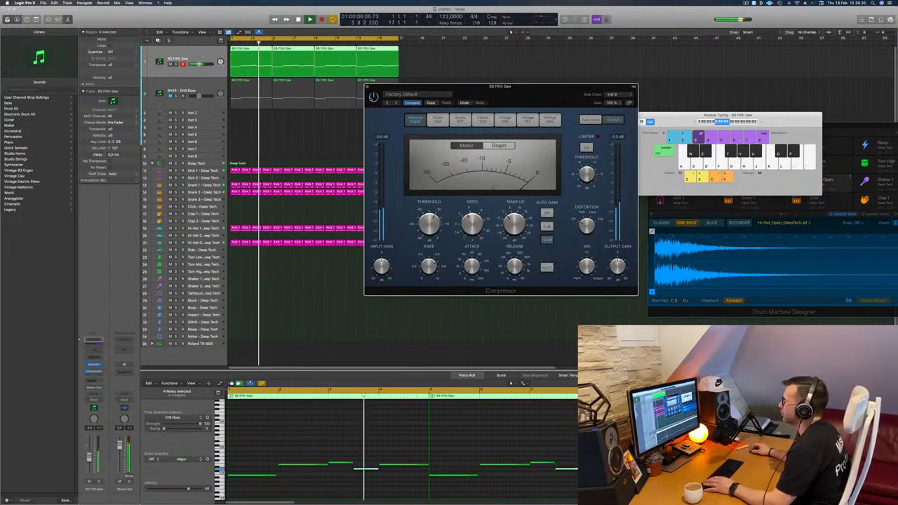
left_click_drag(507, 88, 499, 97)
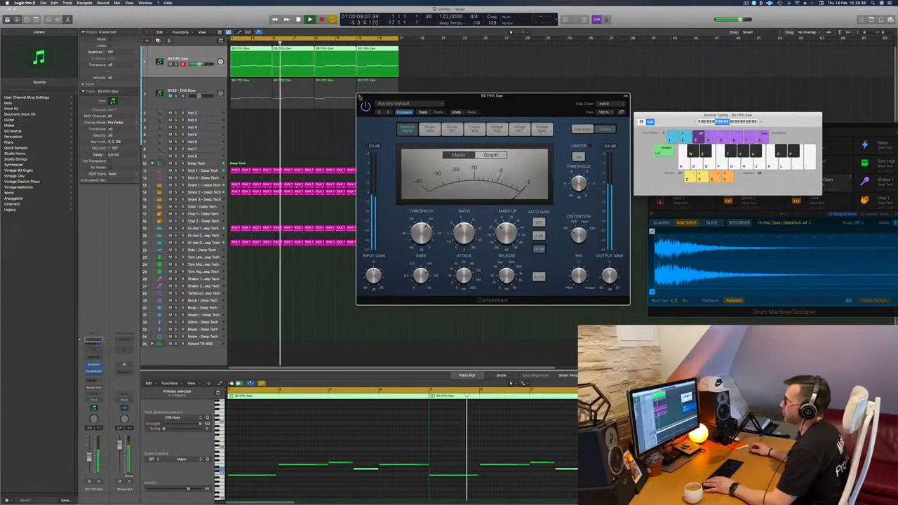
left_click(358, 96)
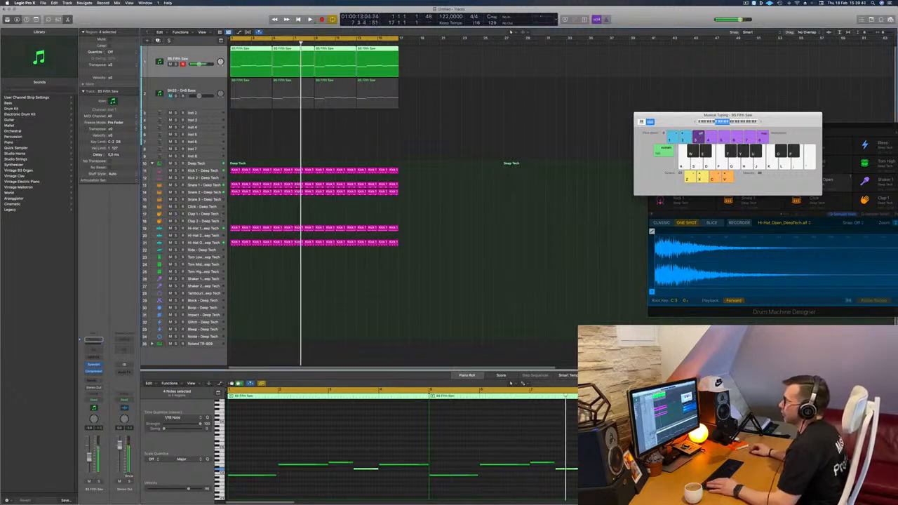
key("space")
key("space")
- Copy the first region of the open hi-hat track onto the Tom Low - Deep Tech track at bar 1
left_click(236, 243)
left_click_drag(235, 244, 235, 272)
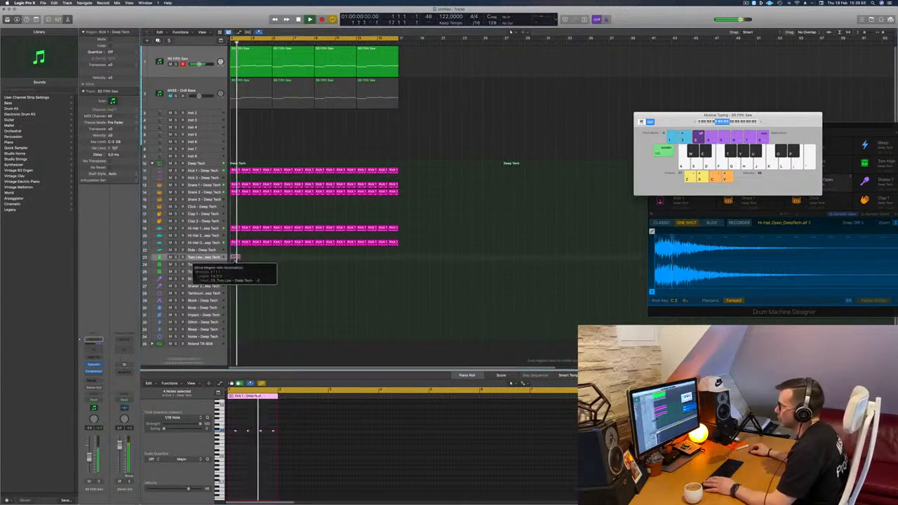
left_click_drag(235, 258, 235, 259)
left_click(203, 258)
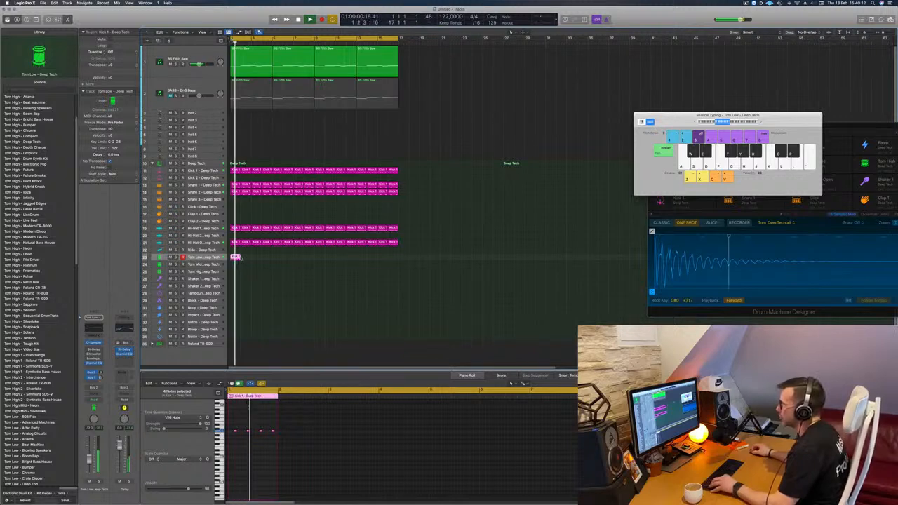
- Repeat the Tom Low region across the 16 bars up to bar 17 and play the arrangement with BS Fifth Saw selected
left_click_drag(239, 257, 251, 259)
left_click_drag(255, 262, 398, 257)
key("super+z")
left_click(167, 73)
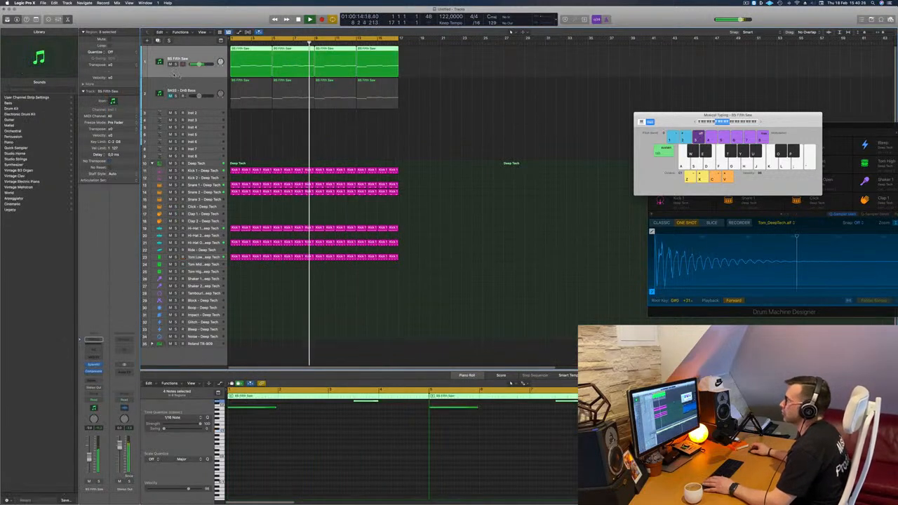
key("Return")
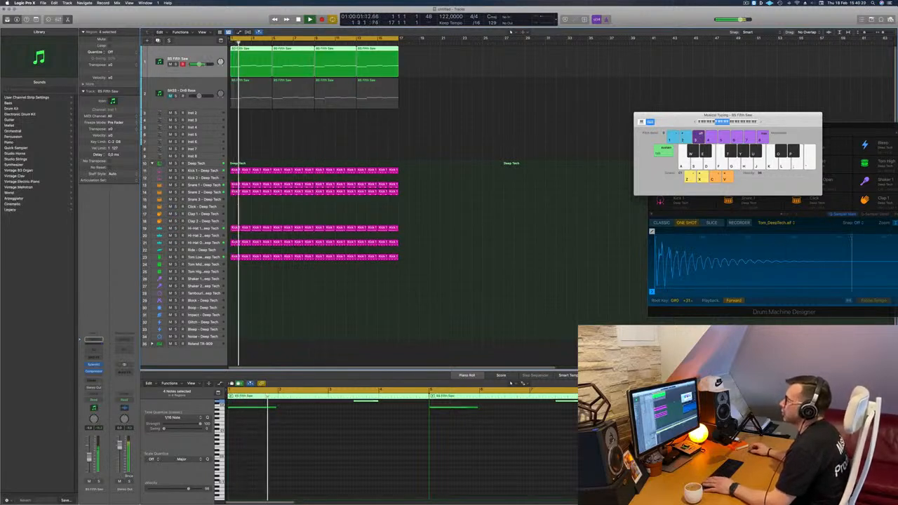
- Open the BASS - DnB Bass track's Sylenth1 and look through its plug-in settings options without choosing one
left_click(198, 88)
key("Return")
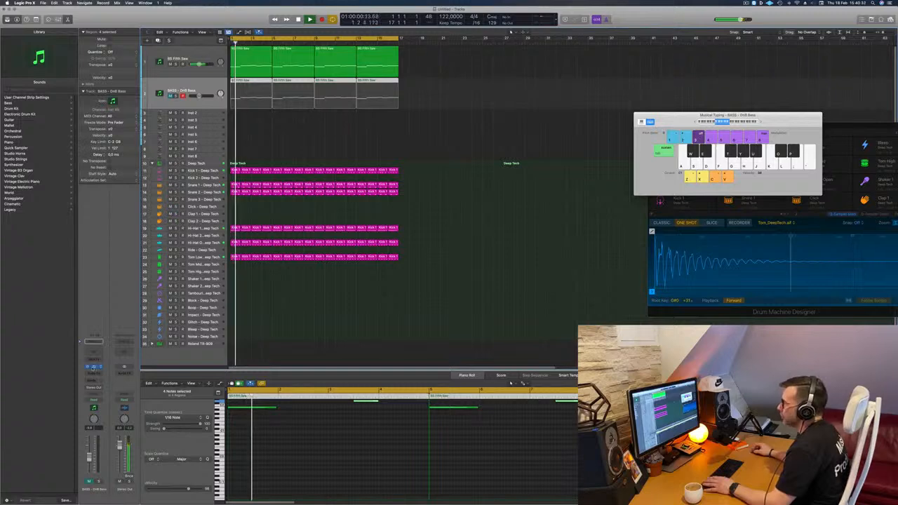
left_click(93, 367)
left_click_drag(477, 126, 467, 127)
left_click(397, 130)
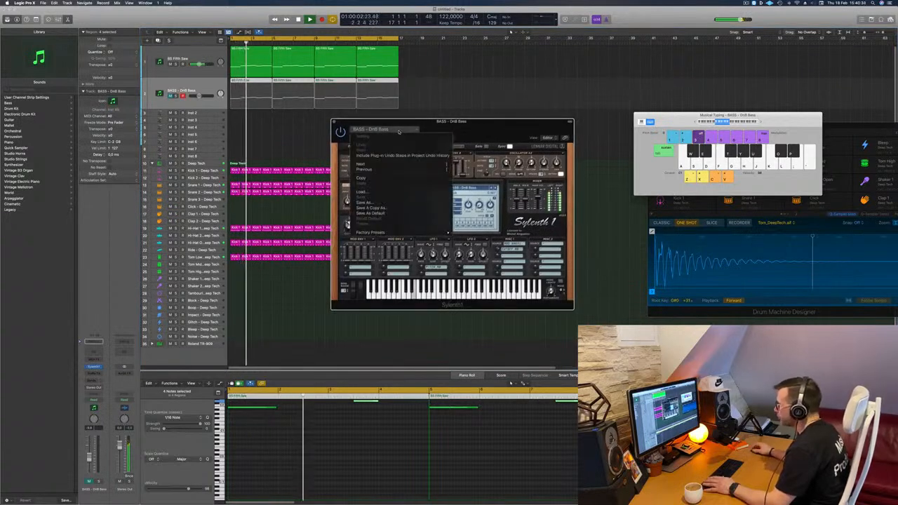
left_click(478, 124)
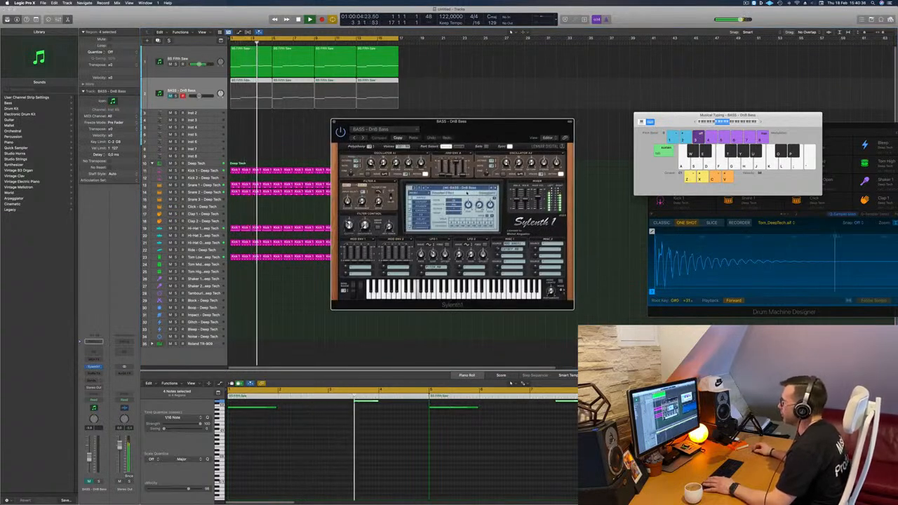
- Try the BASS - Electro Addicted and LEAD - Growling presets on the second Sylenth1 track during playback
left_click(468, 188)
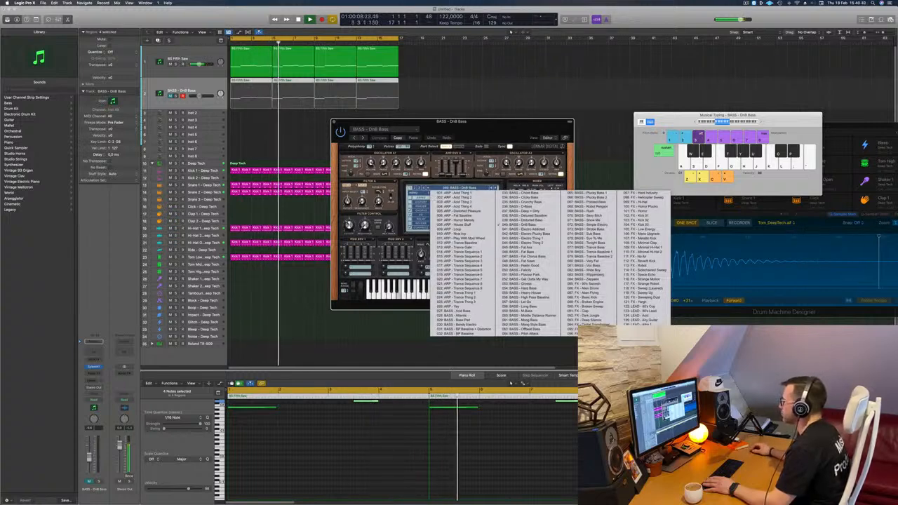
left_click(526, 229)
left_click(463, 188)
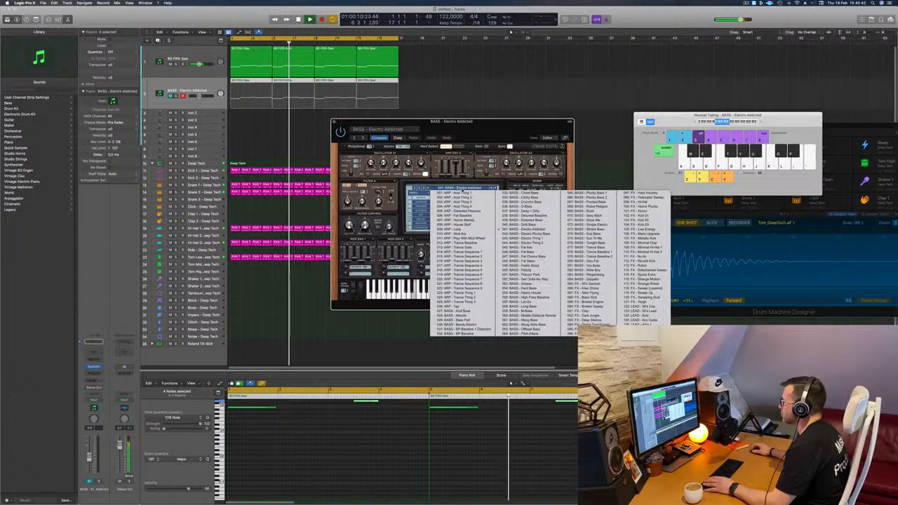
left_click(415, 189)
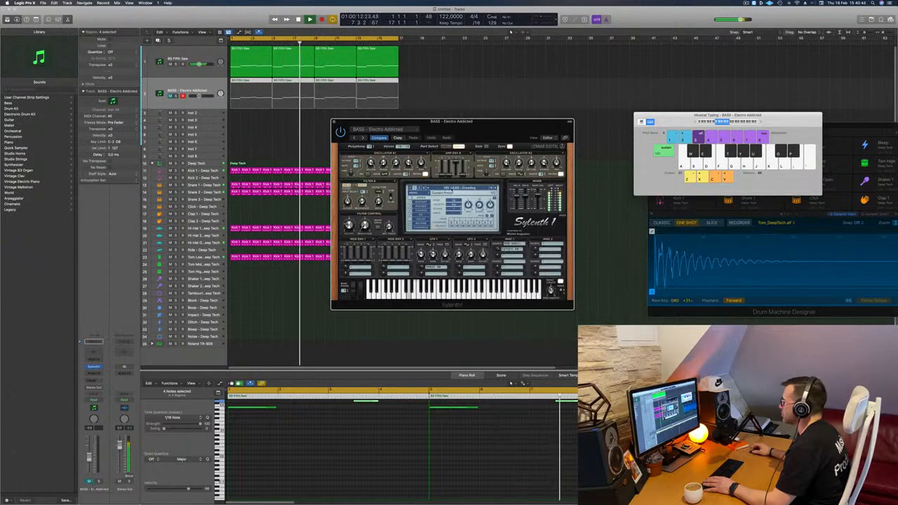
- Load the PAD - Anjuna Pad preset on the second Sylenth1 track and try out notes over the playing loop
left_click(453, 188)
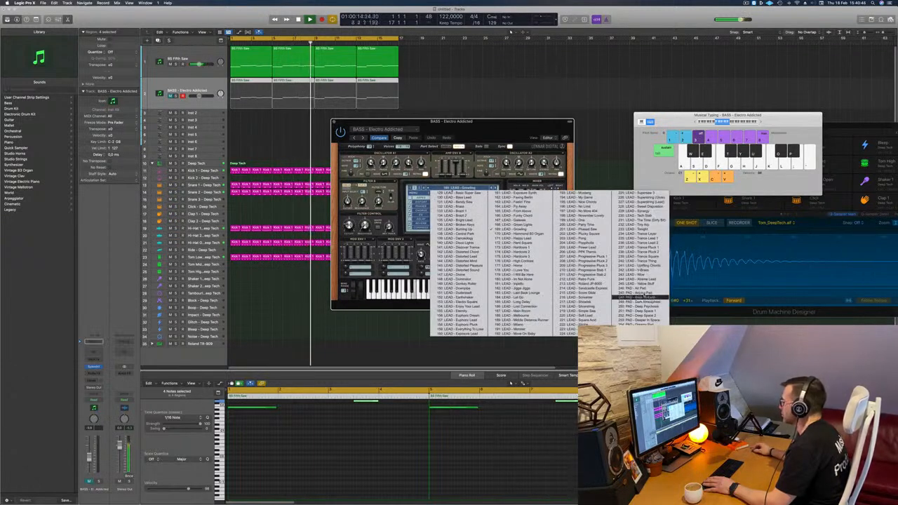
left_click(622, 294)
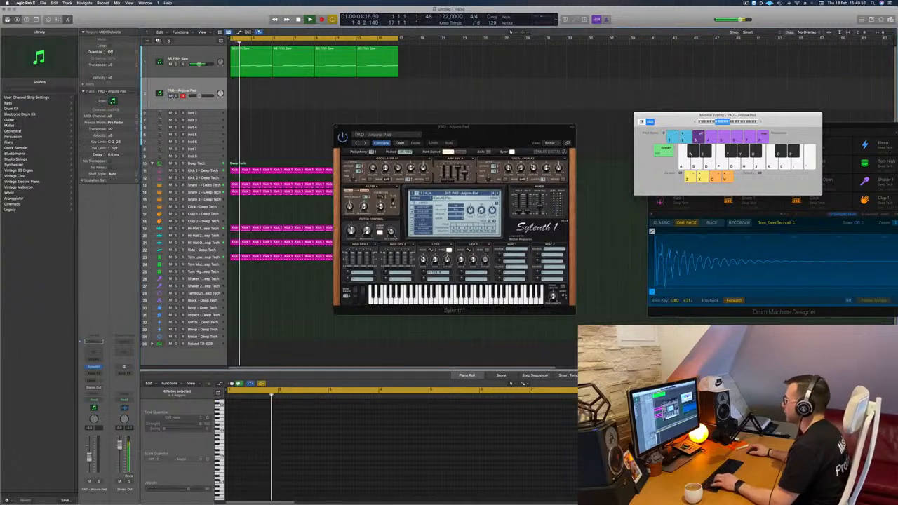
key("j")
key("k")
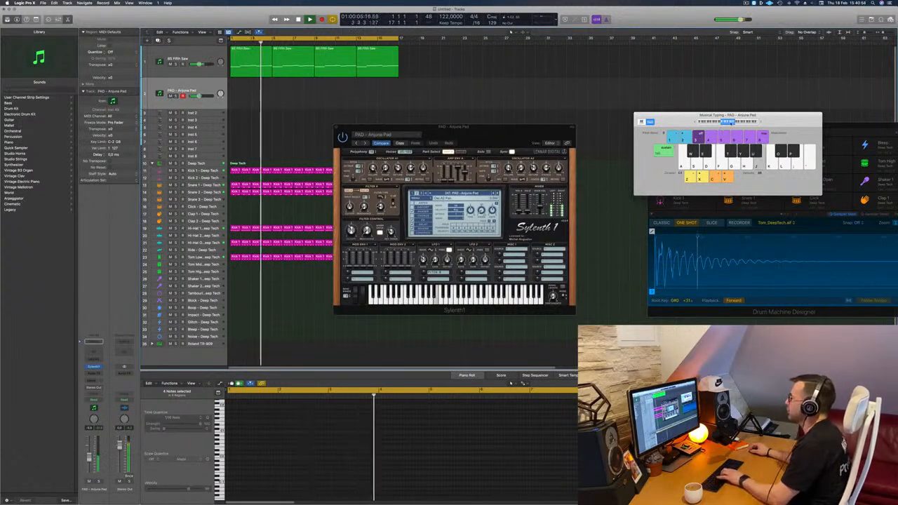
left_click_drag(480, 133, 437, 146)
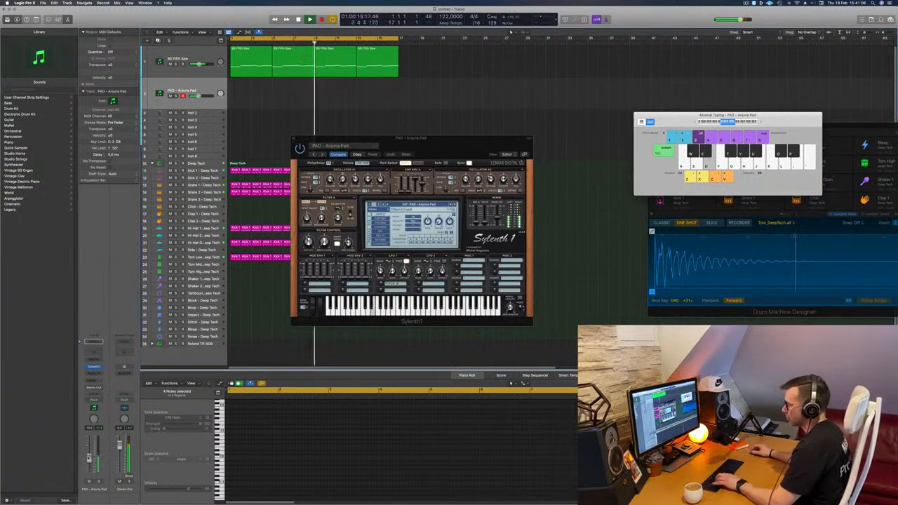
key("a")
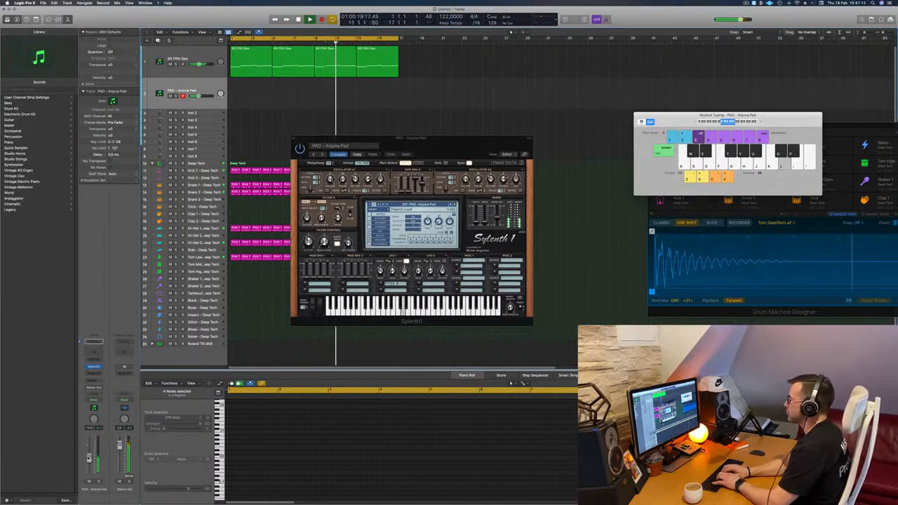
key("j")
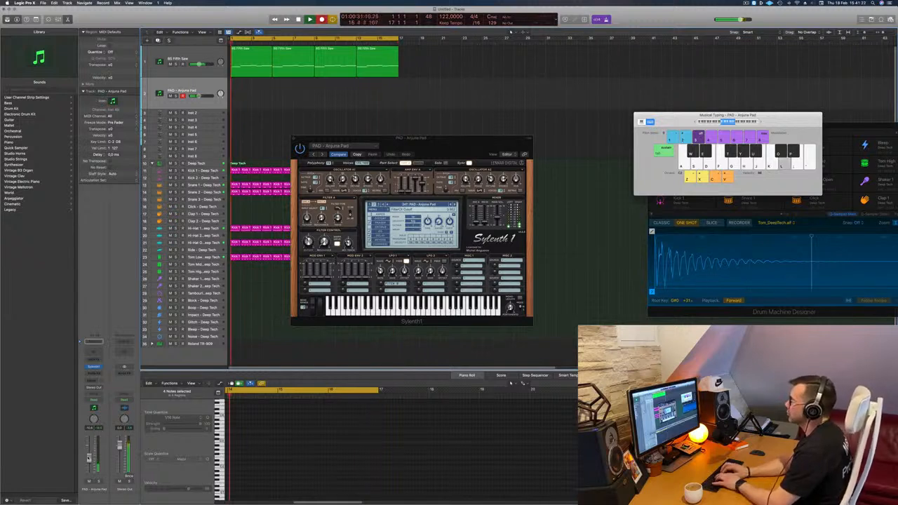
- Record an improvised melody of about 11 bars on the PAD - Anjuna Pad track from bar 1
key("k")
key("j")
key("h")
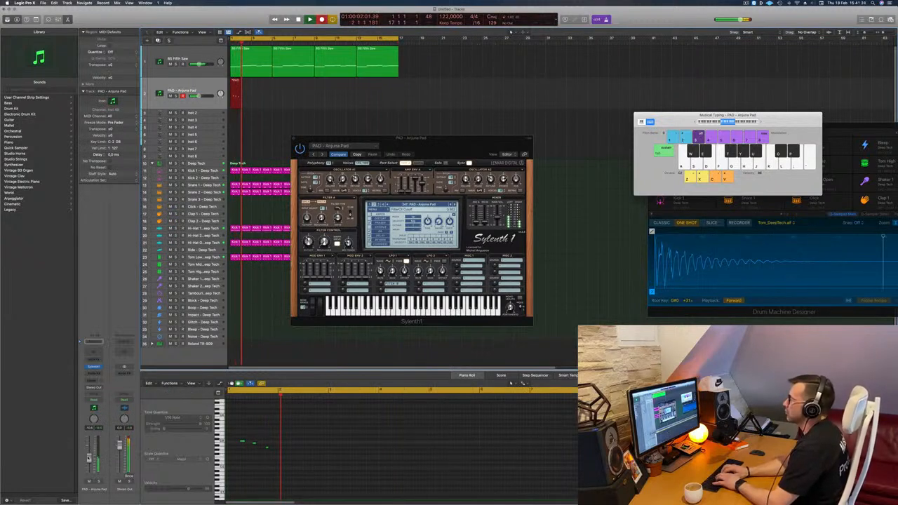
key("l")
key("k")
key("j")
key("h")
key("g")
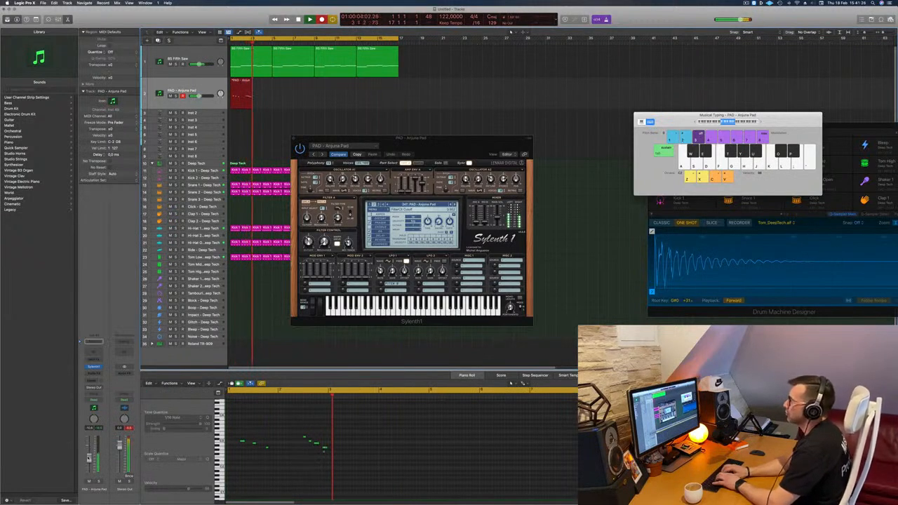
key("j")
key("k")
key("l")
key("f")
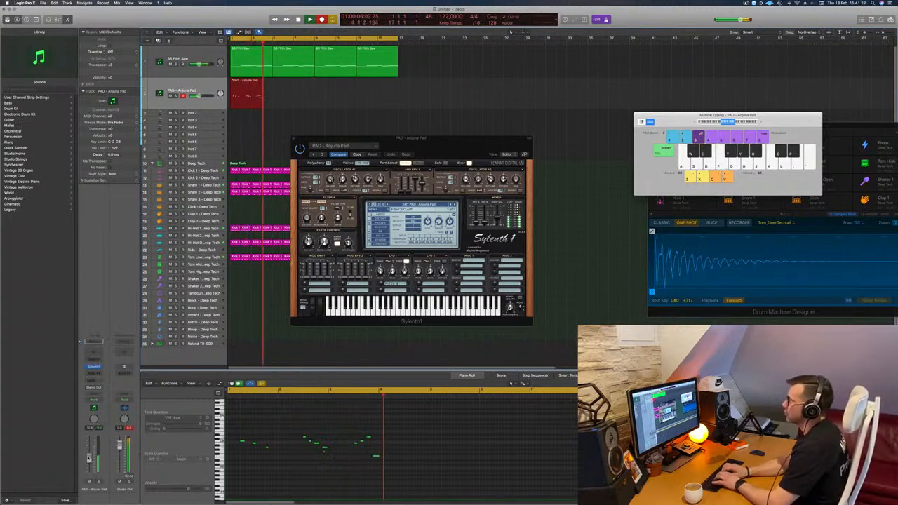
key("k")
key("f")
key("l")
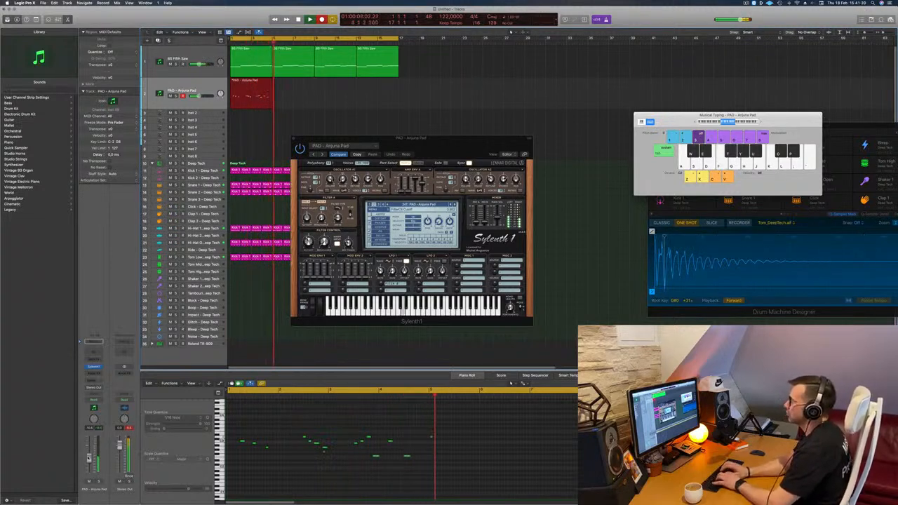
key("k")
key("j")
key("h")
key("g")
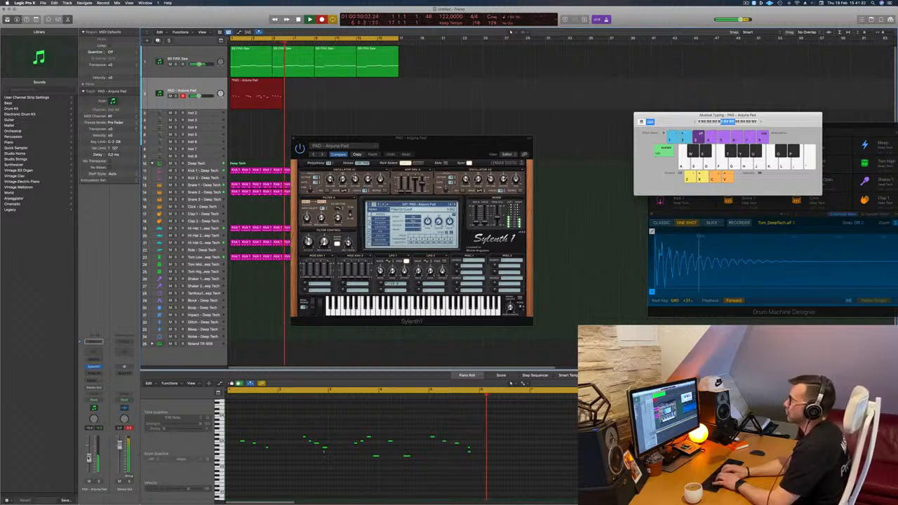
key("l")
key("j")
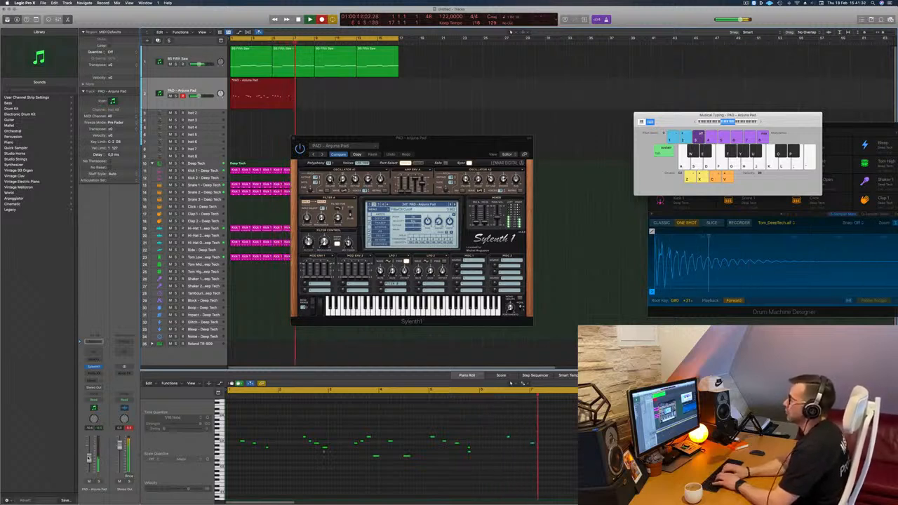
key("k")
key("l")
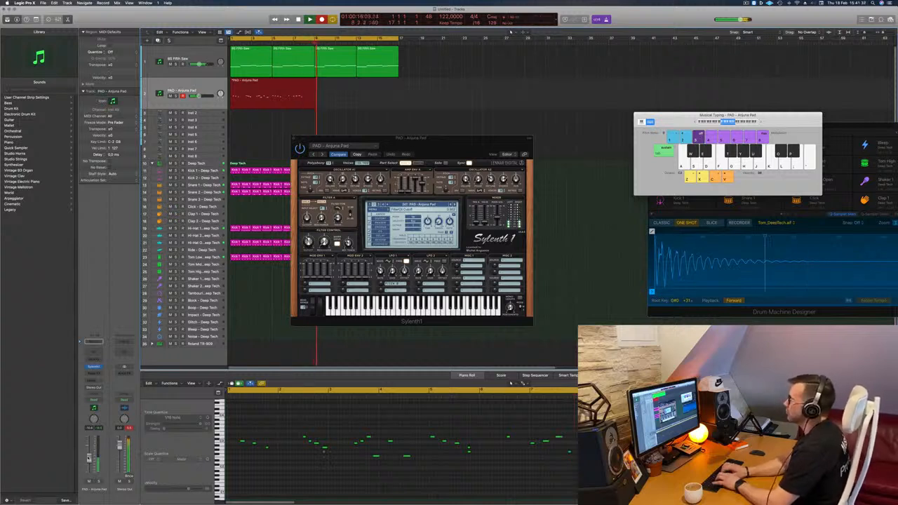
key("k")
key("j")
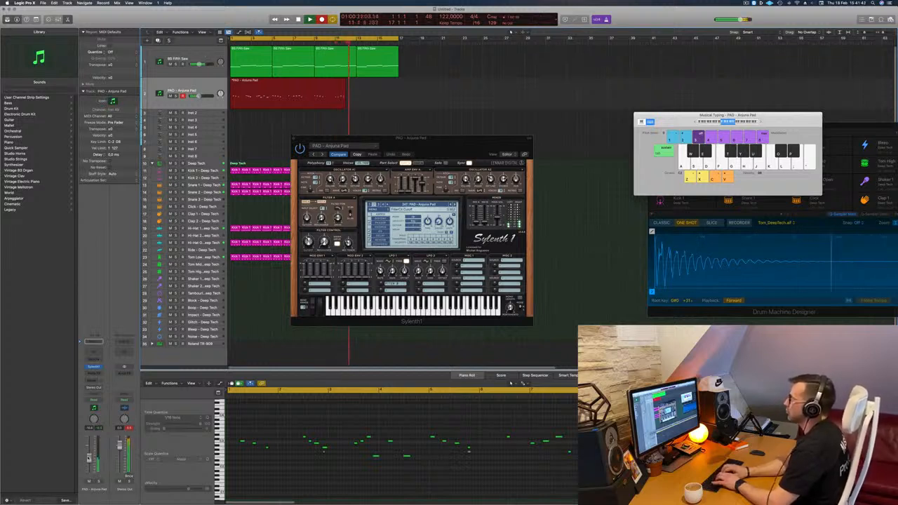
key("space")
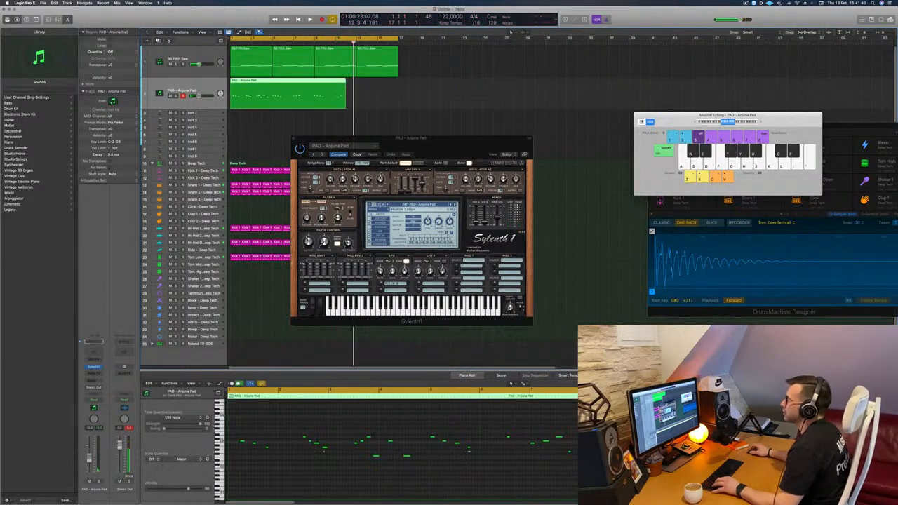
- Split the recorded pad region at bar 9, delete its first part, move the remainder to bar 1 and play it
left_click(314, 82, "super")
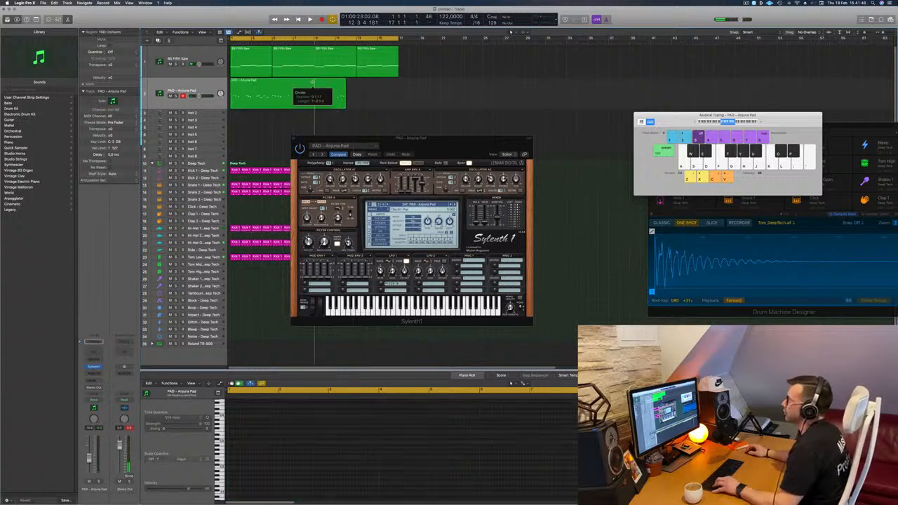
left_click(297, 85)
key("Delete")
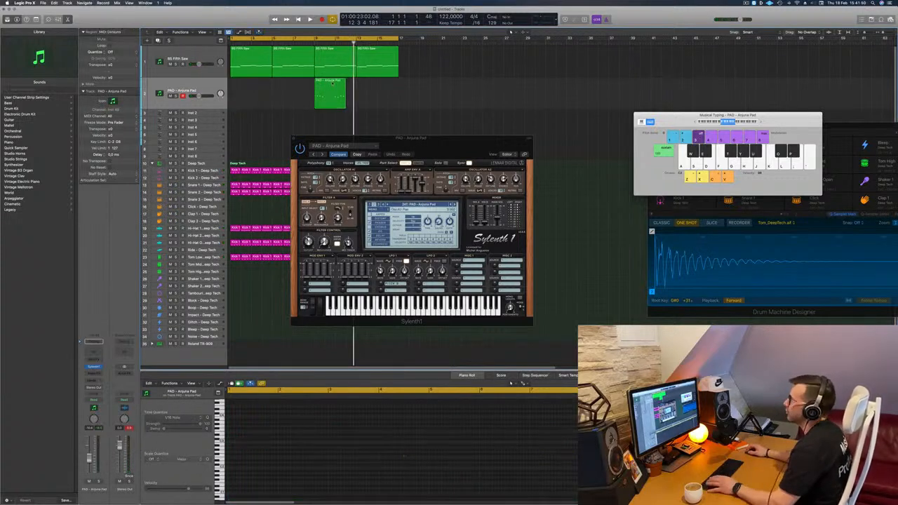
left_click_drag(332, 83, 249, 85)
key("Return")
key("space")
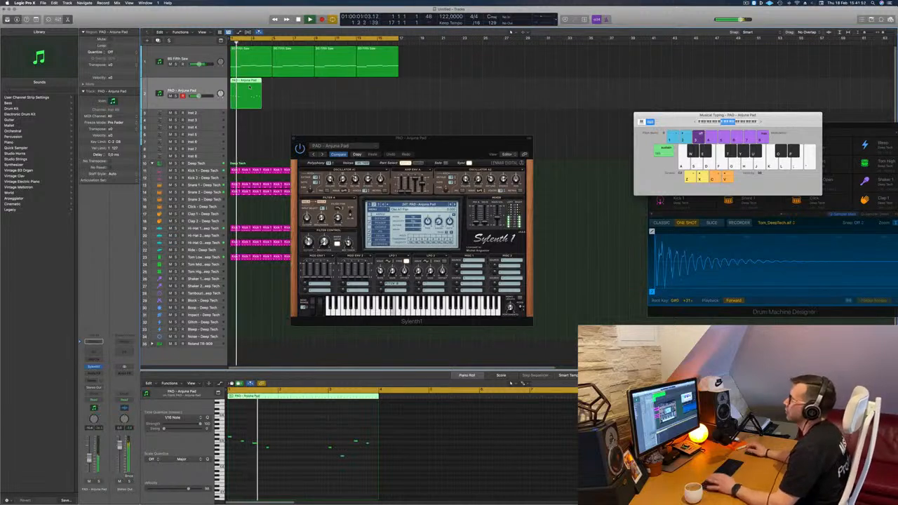
- Listen to the shortened pad region over the loop and examine its notes in the Piano Roll
left_click(294, 100)
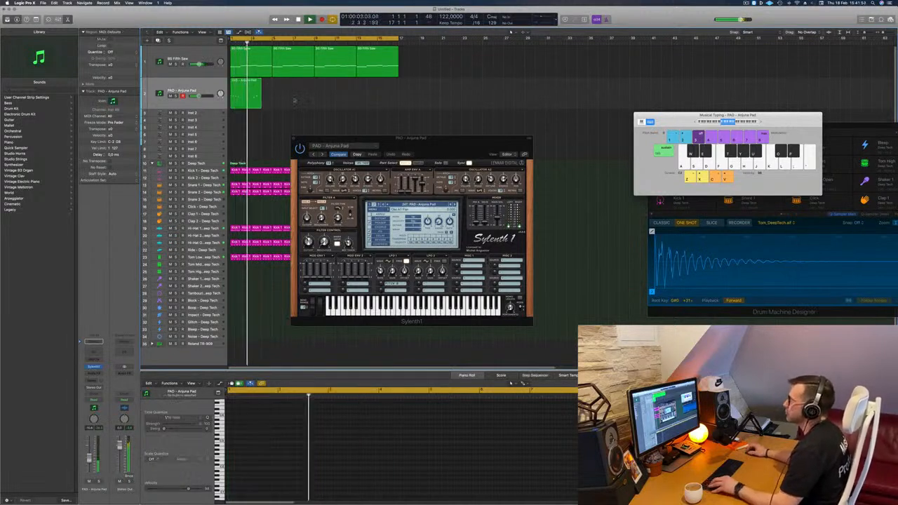
scroll(299, 97, "up", 2)
scroll(297, 96, "down", 2)
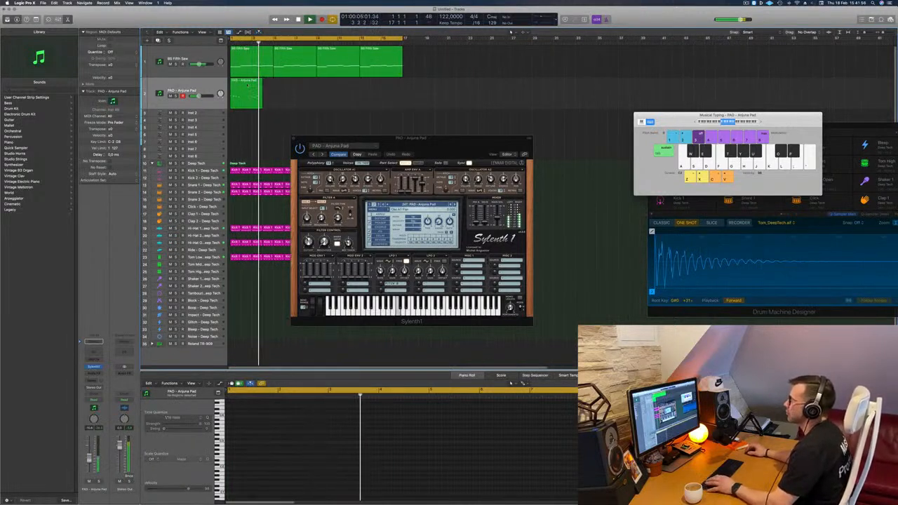
left_click(247, 88)
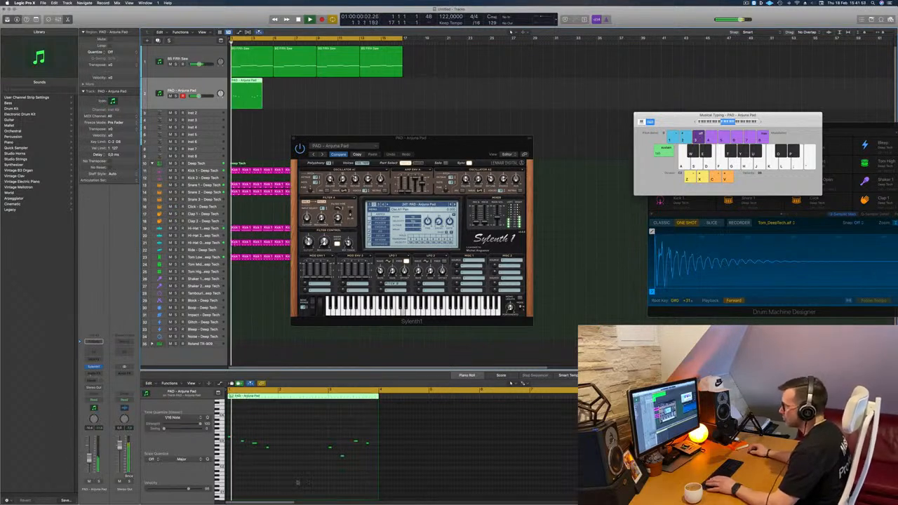
left_click(298, 481)
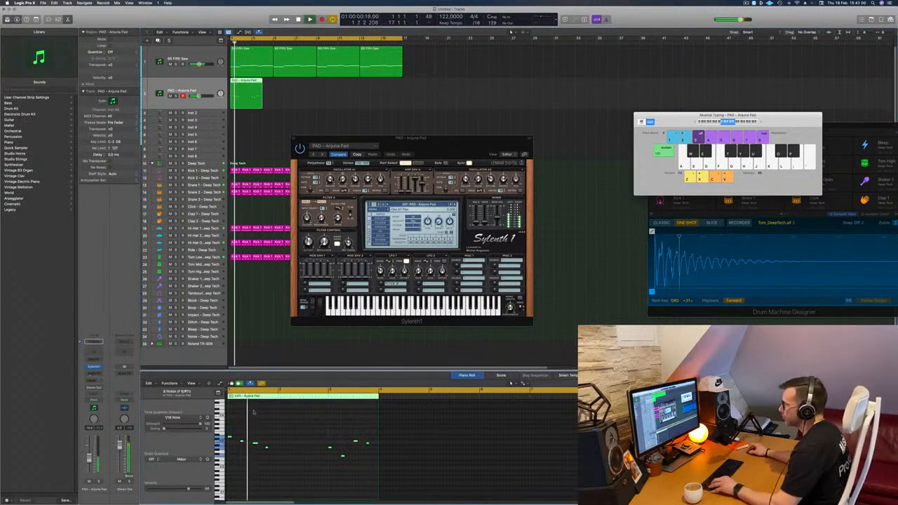
scroll(284, 419, "down", 1)
scroll(286, 419, "up", 5)
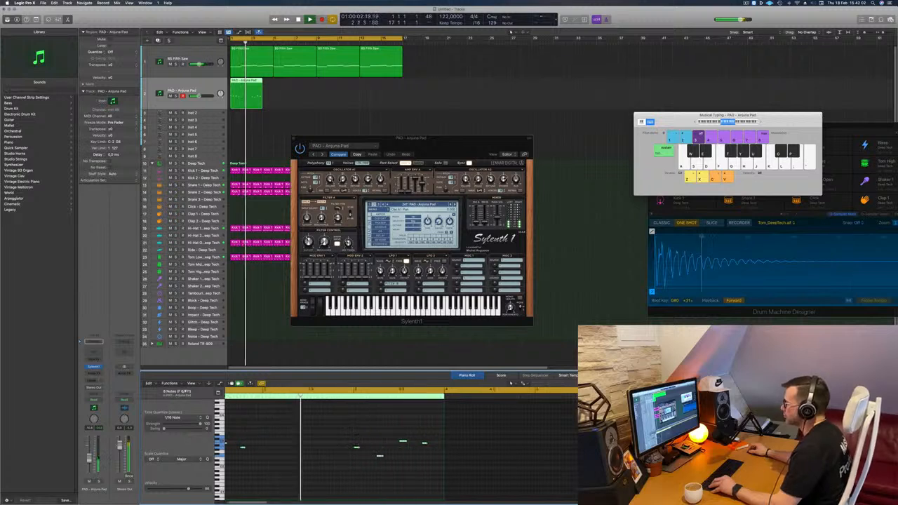
scroll(287, 419, "down", 1)
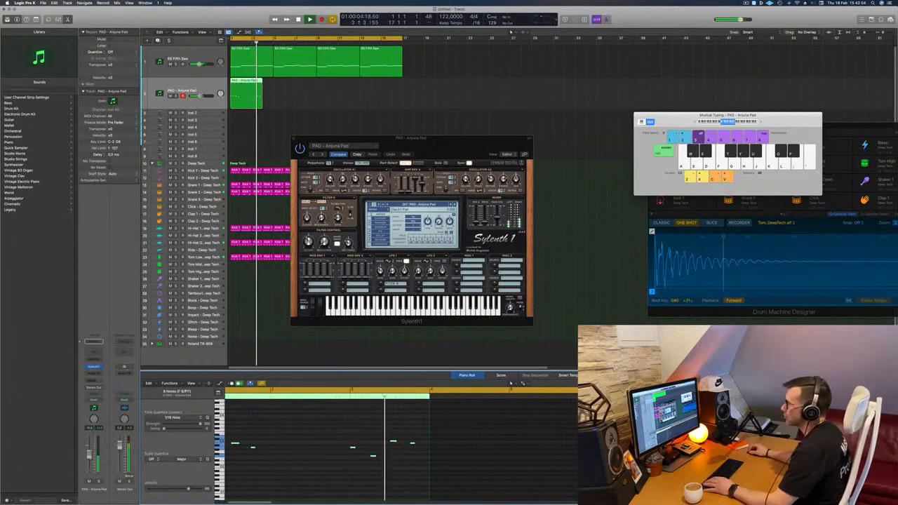
- Replay the pad from the start and adjust Sylenth1's Filter Control cutoff for PAD - Anjuna Pad
key("Return")
left_click_drag(444, 139, 406, 112)
key("Return")
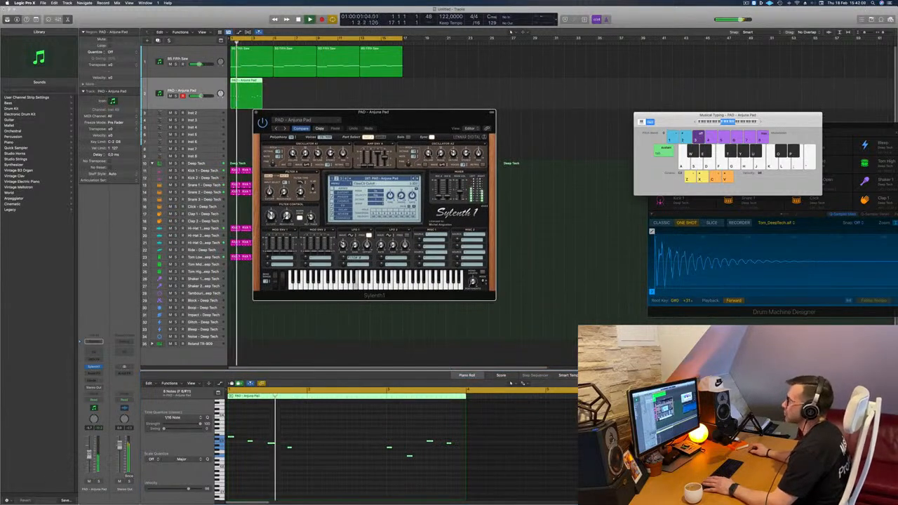
left_click(341, 188)
left_click(442, 108)
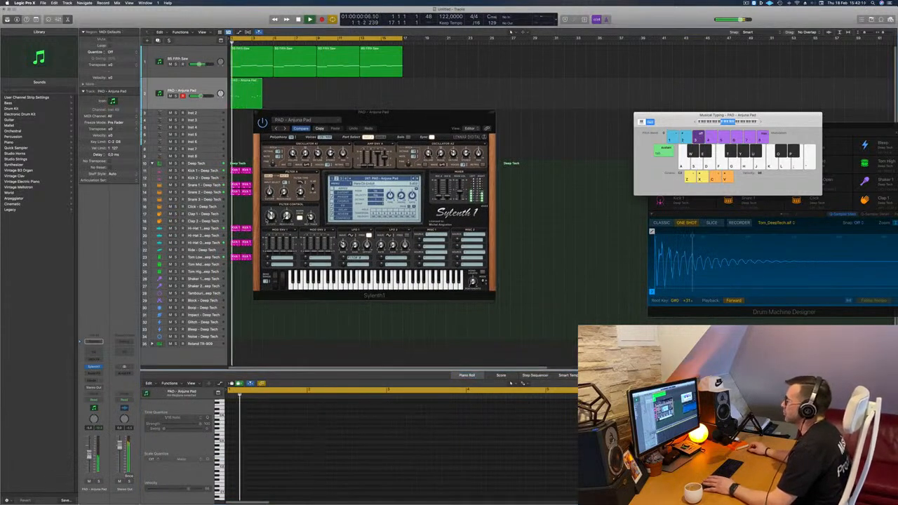
left_click(270, 217)
left_click_drag(383, 133, 445, 185)
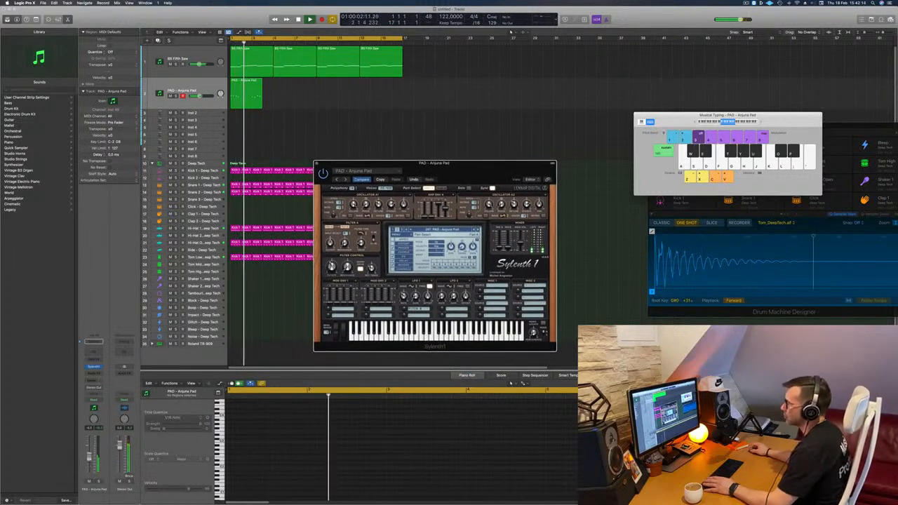
- Copy the pad region to bars 5, 9 and 13 on the PAD - Anjuna Pad track
left_click(242, 99)
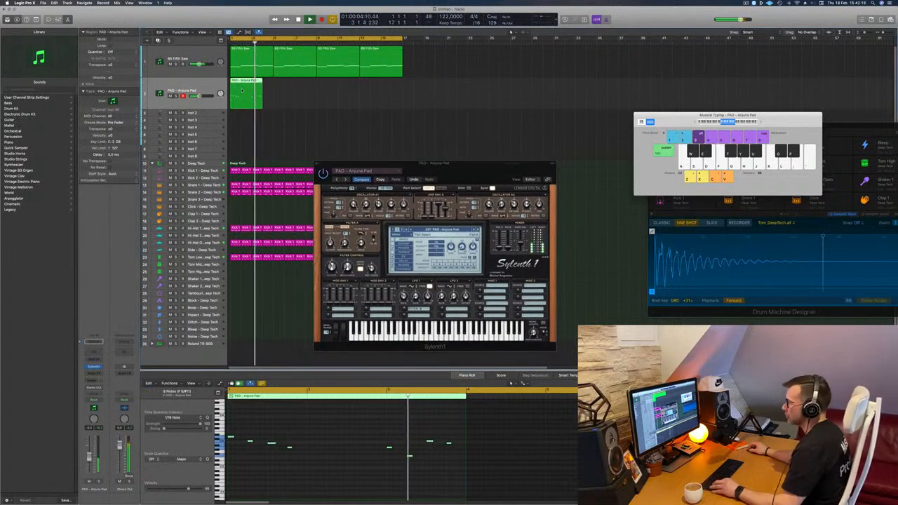
left_click_drag(242, 98, 275, 98)
left_click_drag(372, 94, 327, 88)
- Duplicate the BS Fifth Saw track, copy its first region to the new track at bar 1 and stop playback
left_click(195, 56)
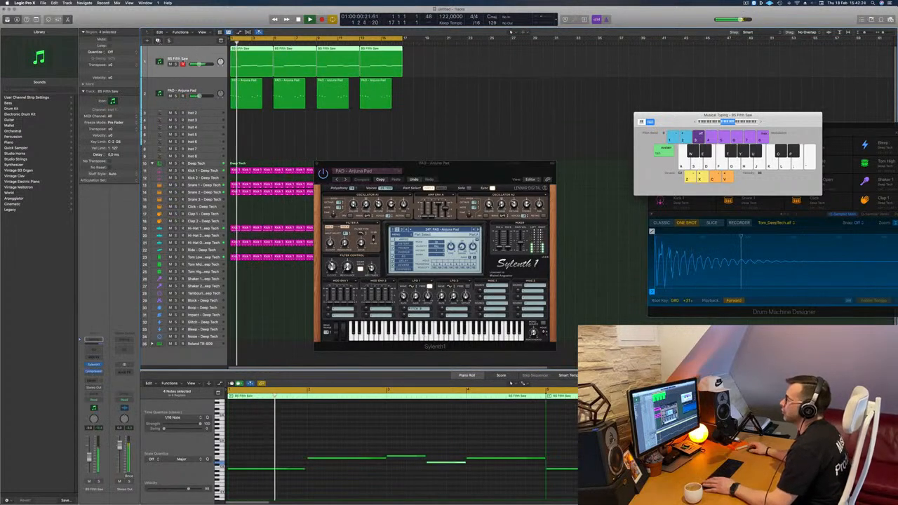
key("super+d")
left_click_drag(249, 64, 254, 88)
key("space")
- Copy the duplicated region's first note to a higher pitch and delete all notes from bar 2 onward
scroll(269, 409, "down", 1)
left_click(284, 446)
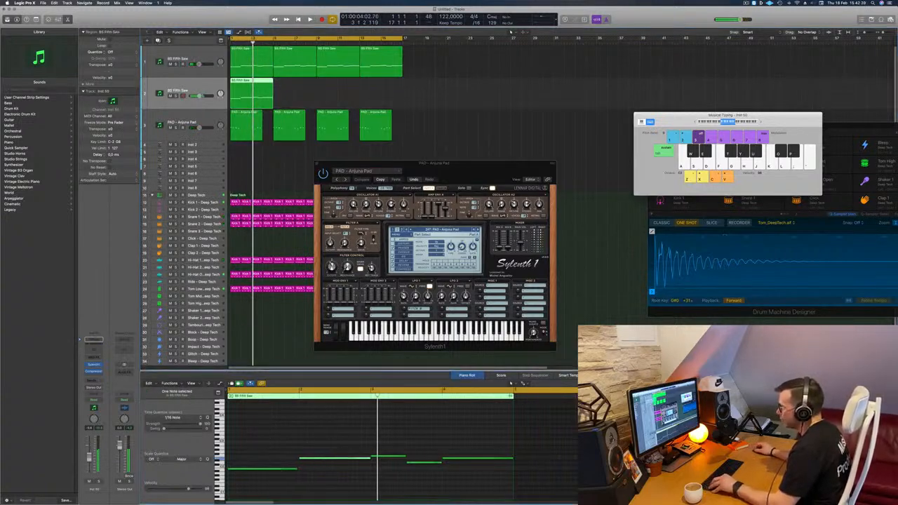
left_click_drag(247, 468, 252, 464)
scroll(365, 446, "down", 2)
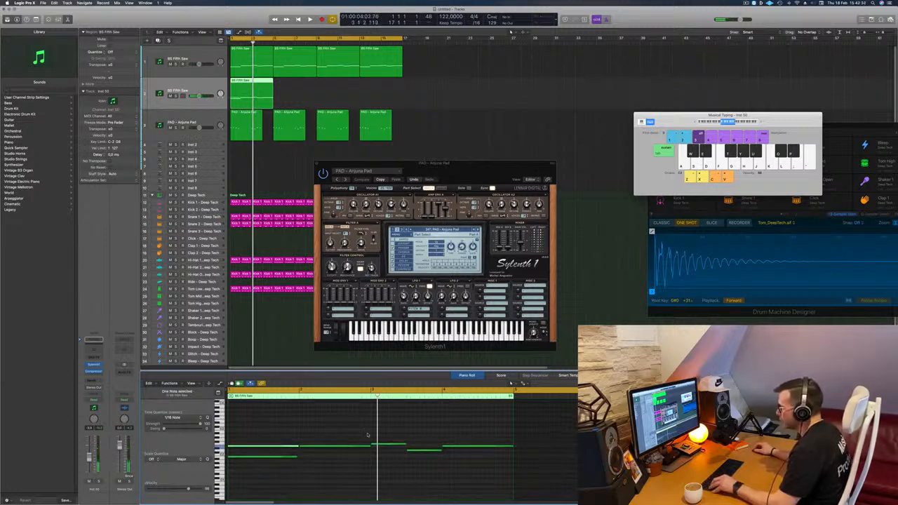
left_click_drag(340, 437, 478, 480)
key("Delete")
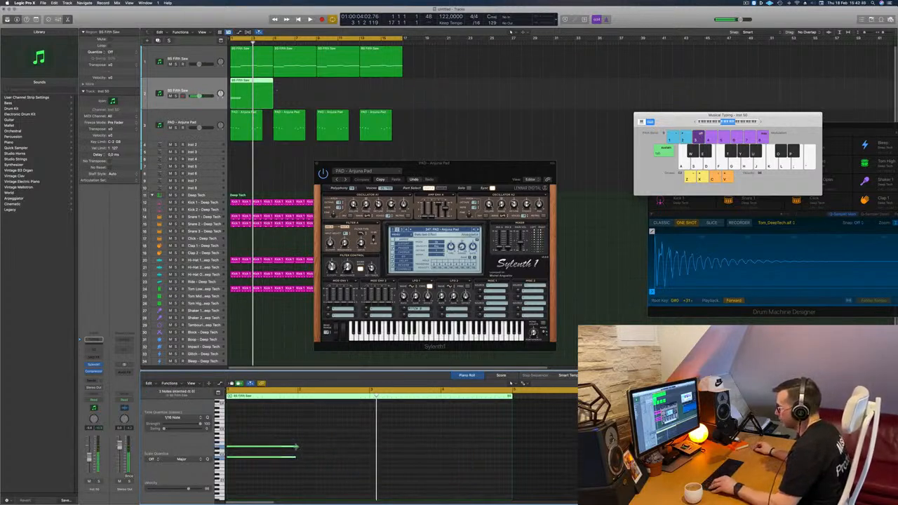
- Lengthen both notes of the duplicated BS Fifth Saw region to the region's end at bar 5 and audition them
left_click_drag(296, 447, 510, 448)
left_click(509, 457)
key("space")
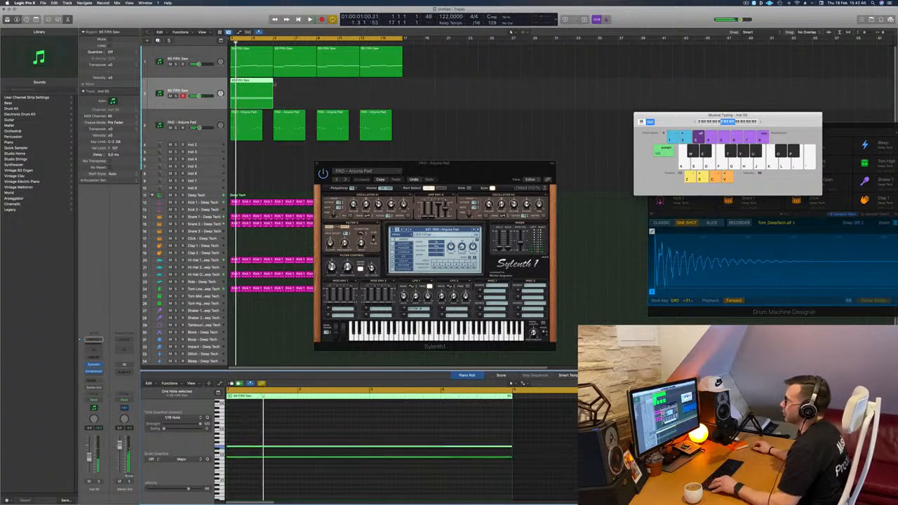
- Replace Sylenth1 on the duplicated track with a stereo Retro Synth and play it back
left_click(101, 366)
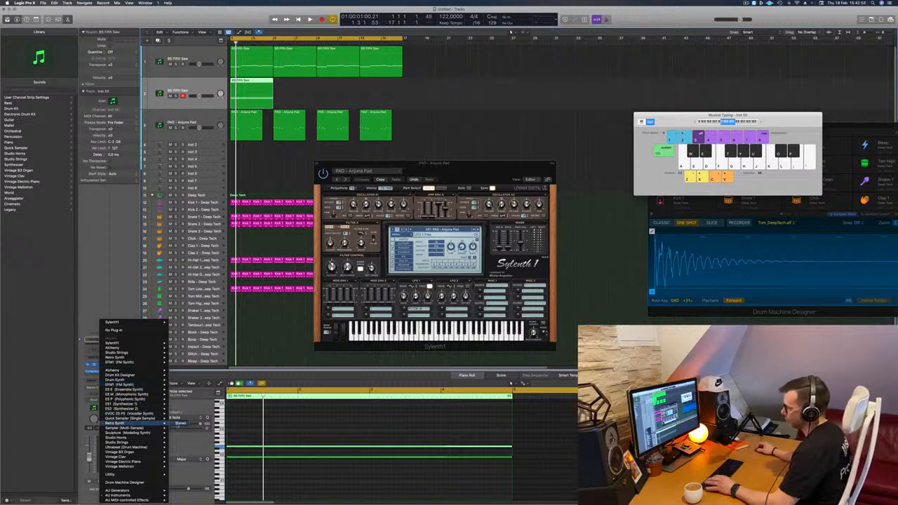
left_click(180, 424)
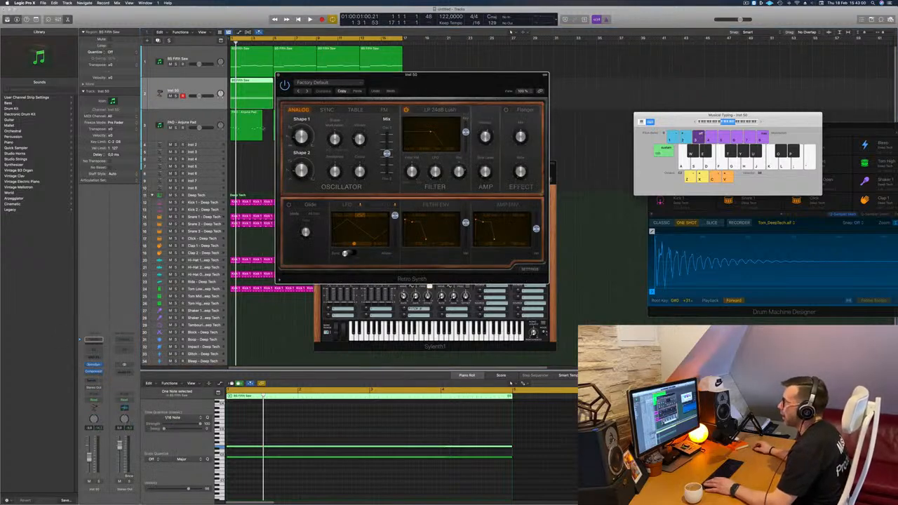
key("space")
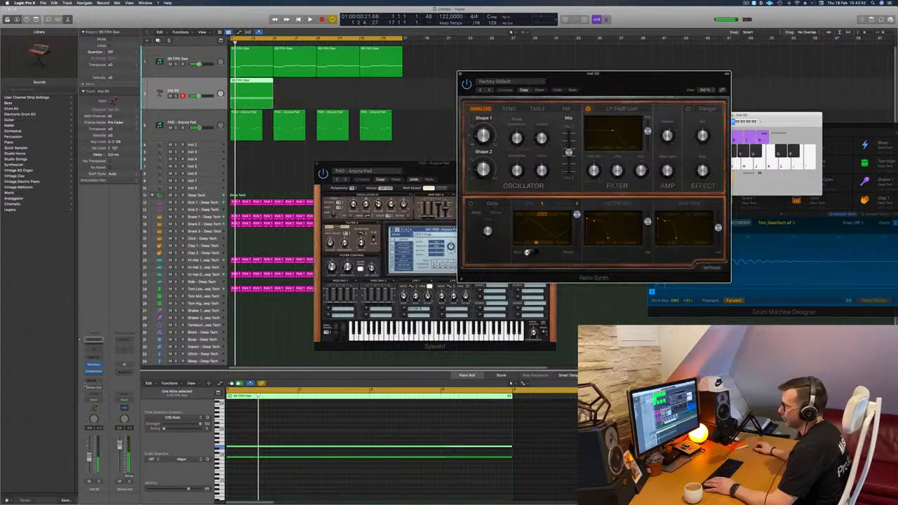
- Add an Arpeggiator MIDI effect to the Retro Synth track and play the pattern with the loop
left_click(94, 364)
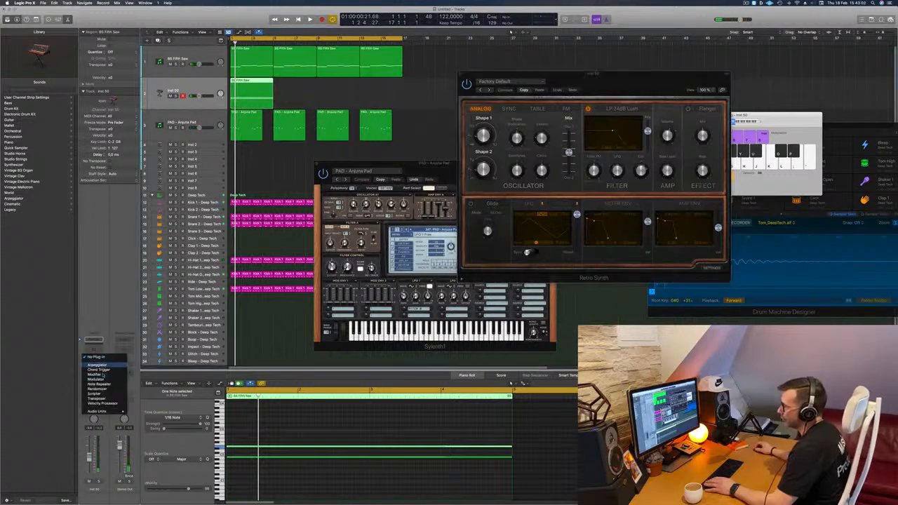
left_click(98, 365)
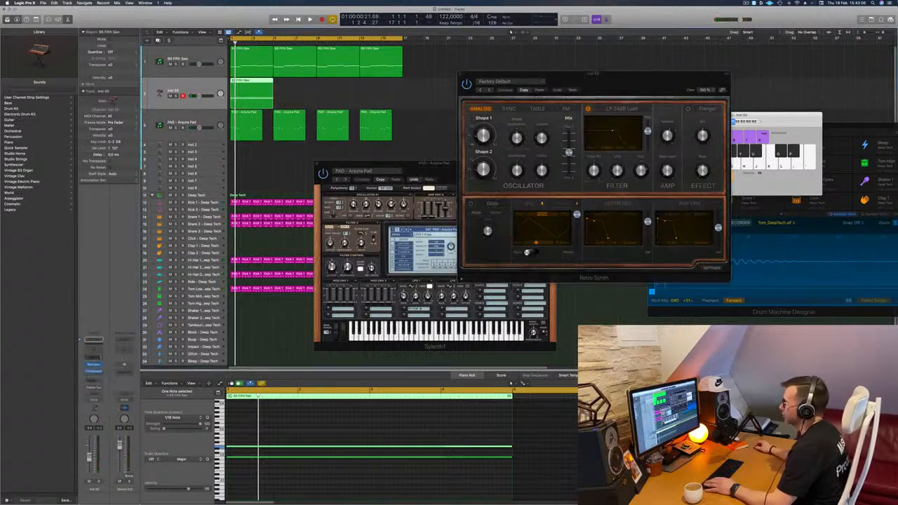
left_click_drag(453, 83, 565, 74)
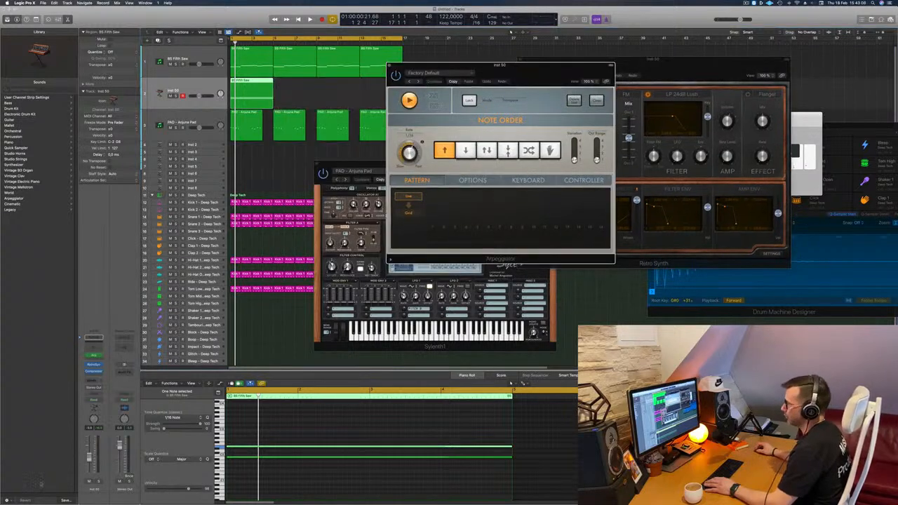
key("space")
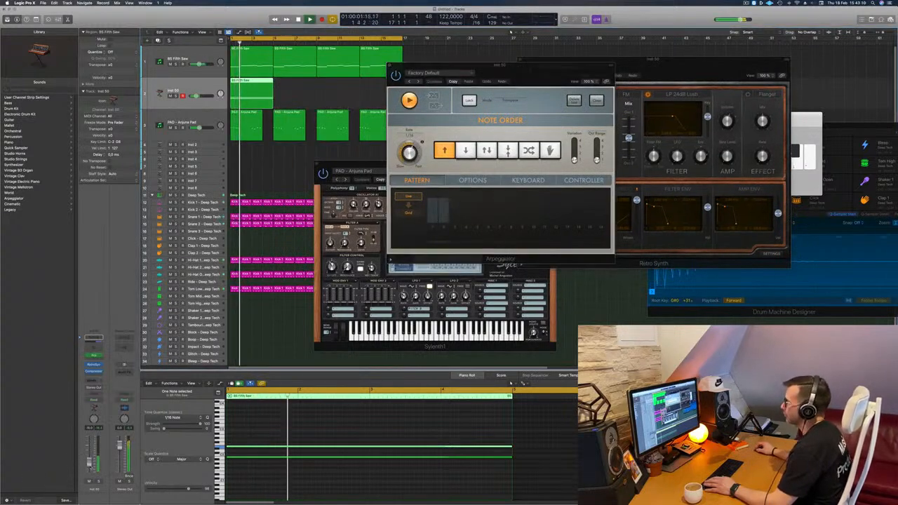
left_click_drag(530, 72, 680, 118)
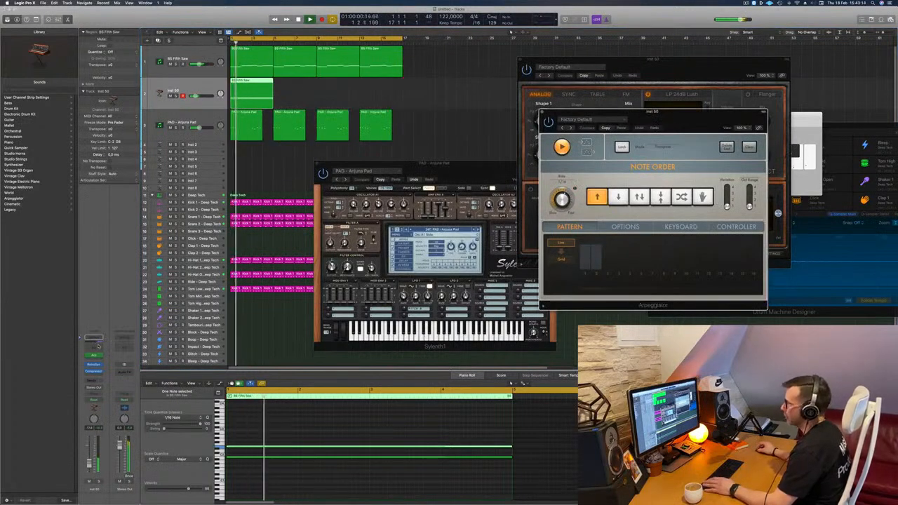
- Add a Channel EQ to the Retro Synth track with a 304 Hz low cut and an 865 Hz, 48 dB/Oct high cut
key("e")
left_click(691, 105)
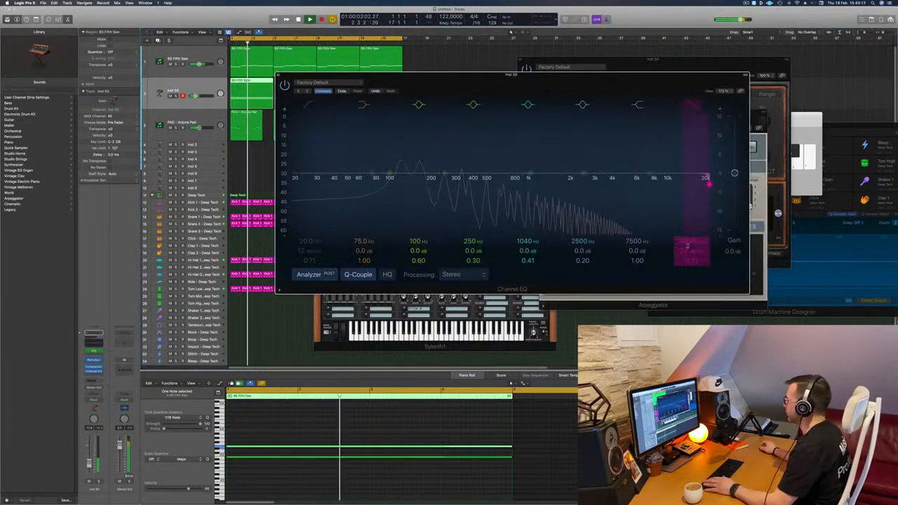
left_click_drag(709, 183, 520, 181)
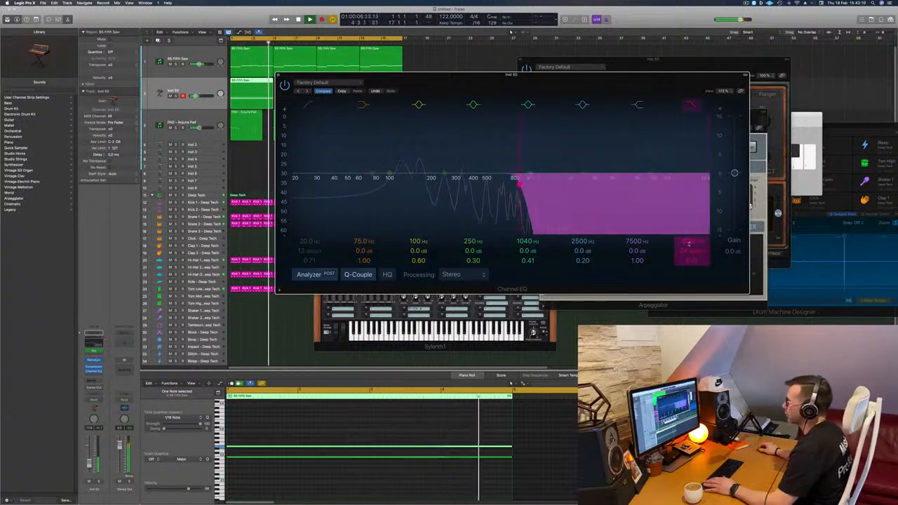
left_click_drag(301, 148, 456, 148)
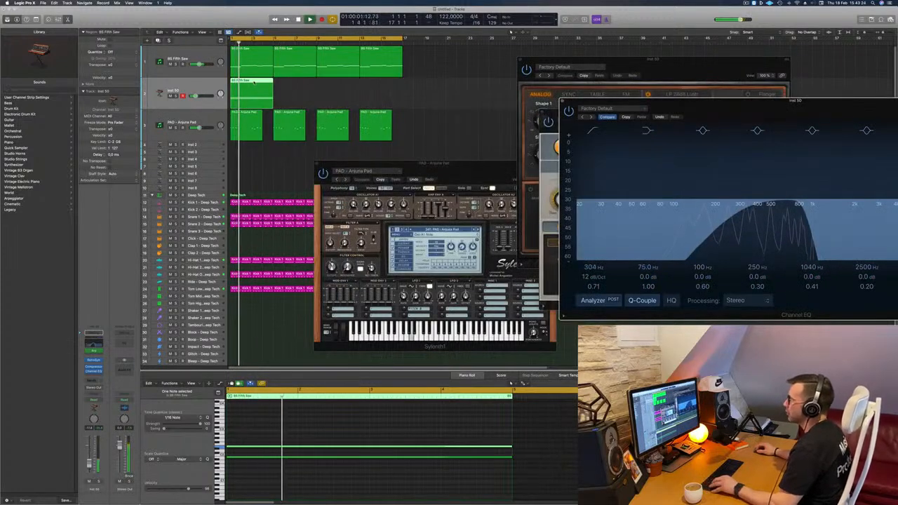
- Copy the Retro Synth track's region to bars 5, 9 and 13
left_click_drag(259, 89, 298, 87)
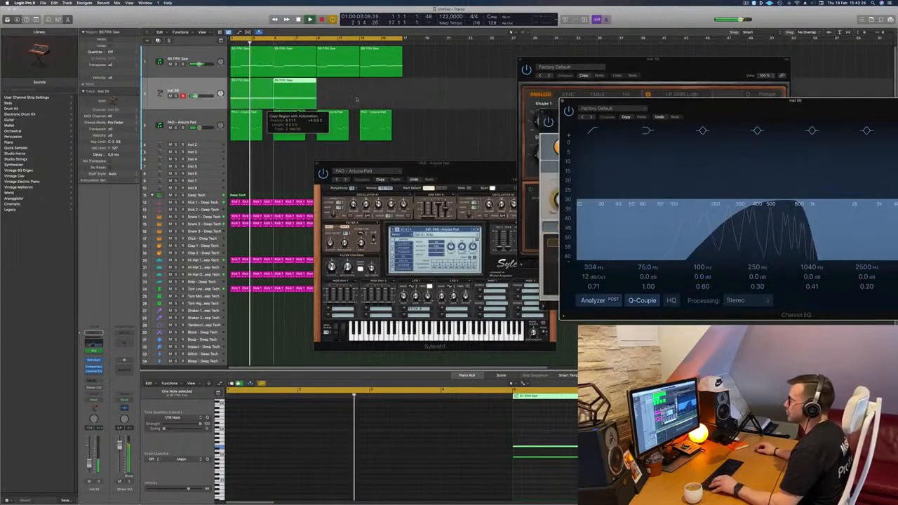
left_click_drag(356, 101, 343, 88)
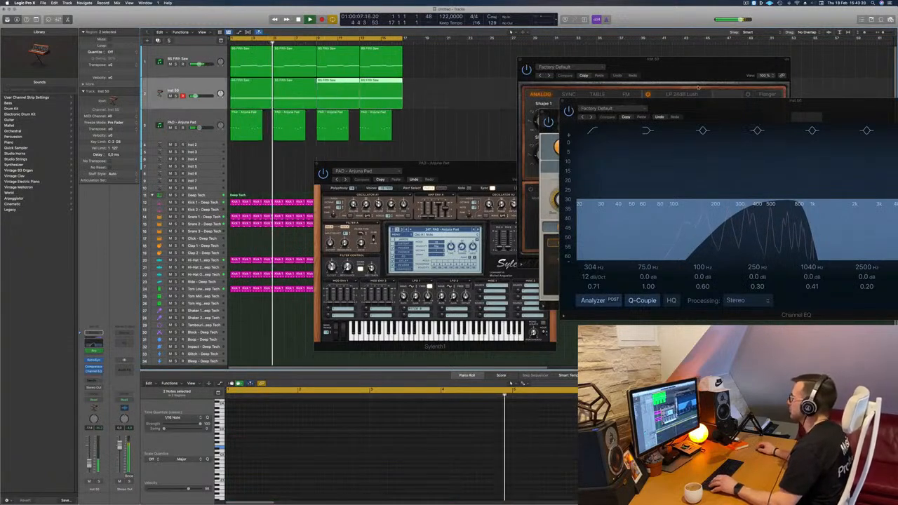
left_click_drag(693, 104, 591, 84)
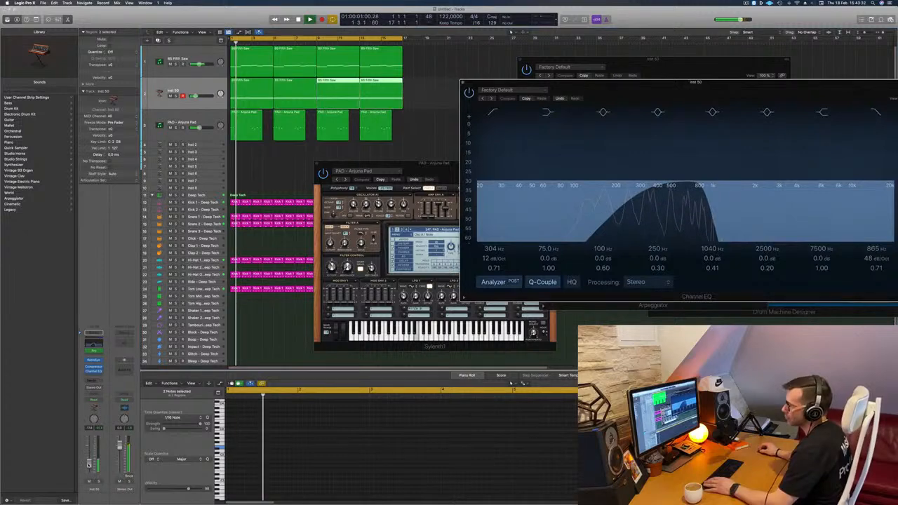
- Raise the Retro Synth track's volume slightly during playback and close the Channel EQ and Sylenth1 windows
left_click_drag(194, 96, 198, 96)
left_click_drag(694, 82, 591, 109)
key("space")
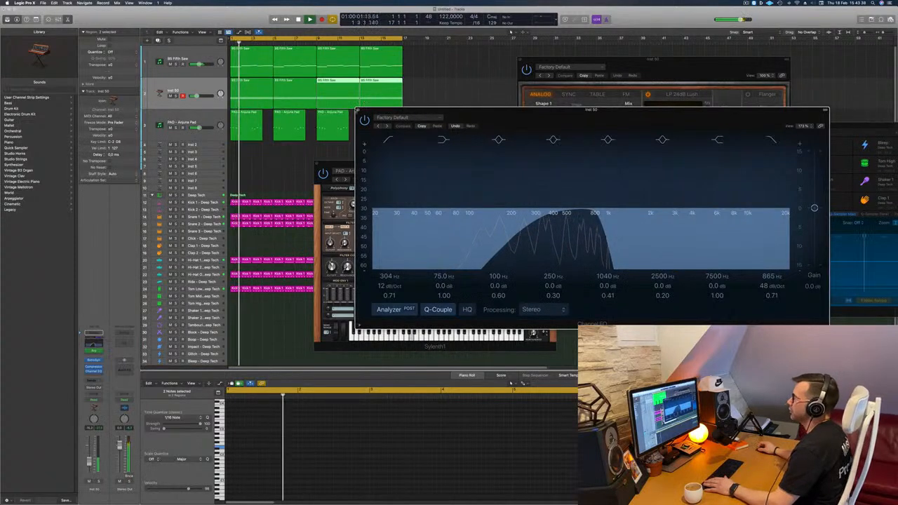
left_click(358, 110)
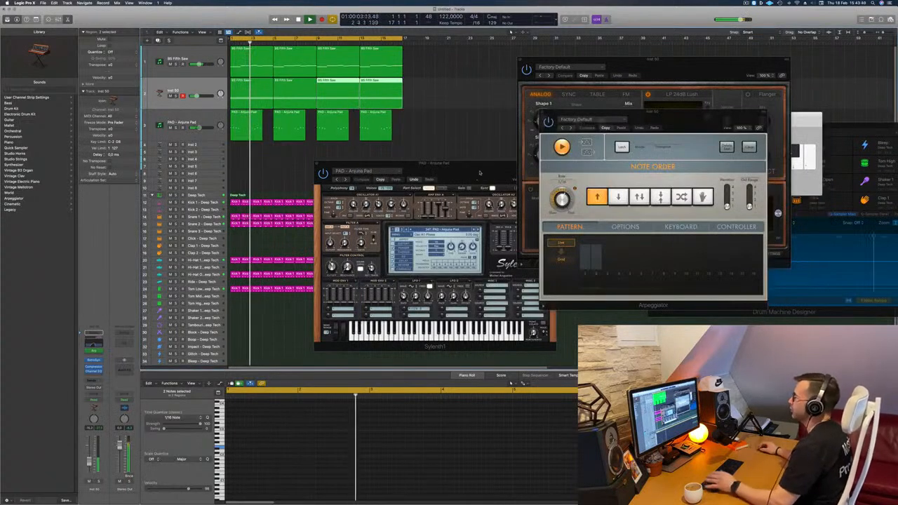
left_click_drag(339, 163, 323, 160)
left_click(302, 167)
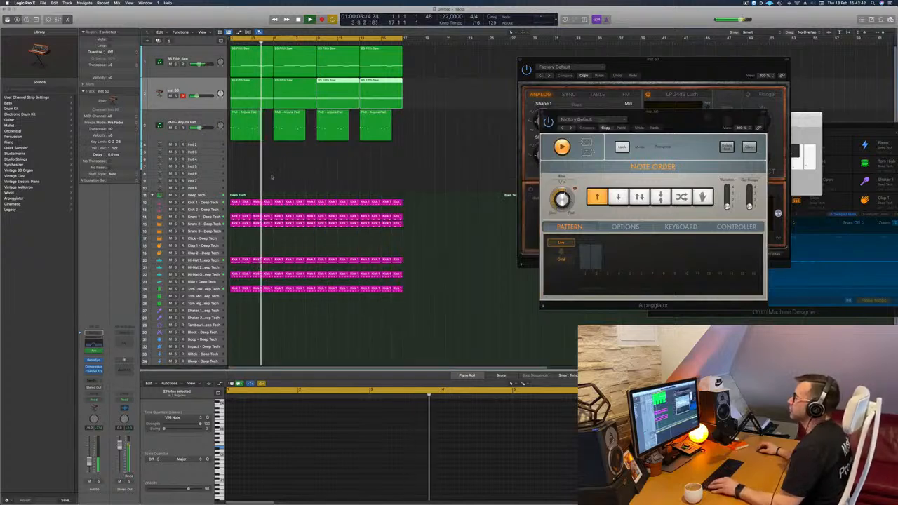
- Play the arrangement from the start and review the BS Fifth Saw, pad, empty instrument and tom tracks
scroll(278, 179, "up", 1)
scroll(279, 175, "up", 2)
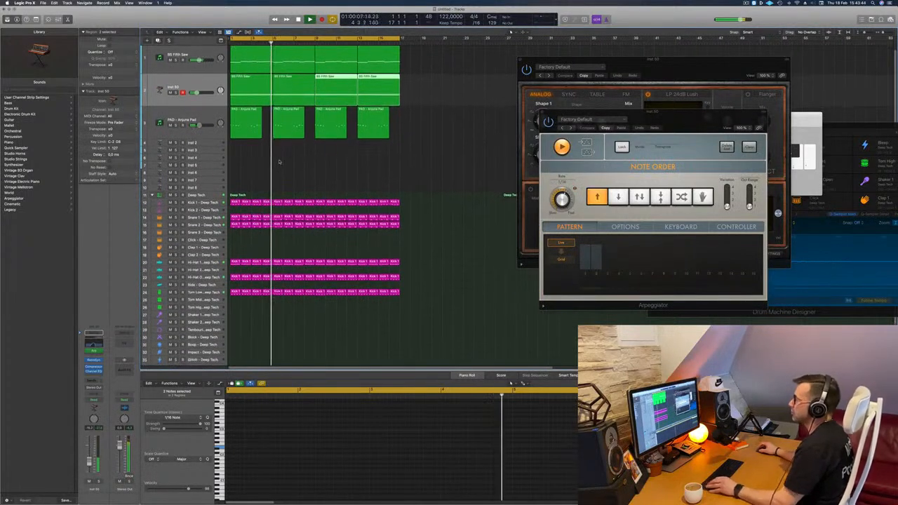
left_click(196, 56)
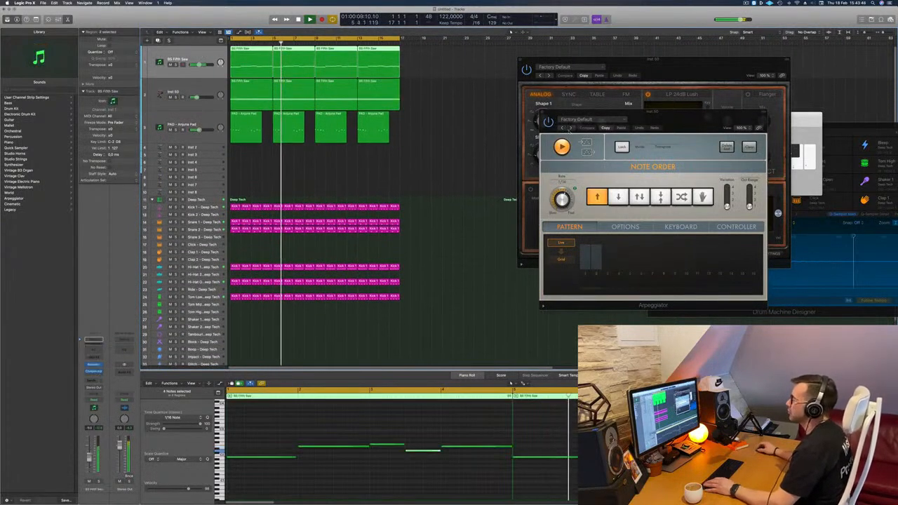
left_click(372, 167)
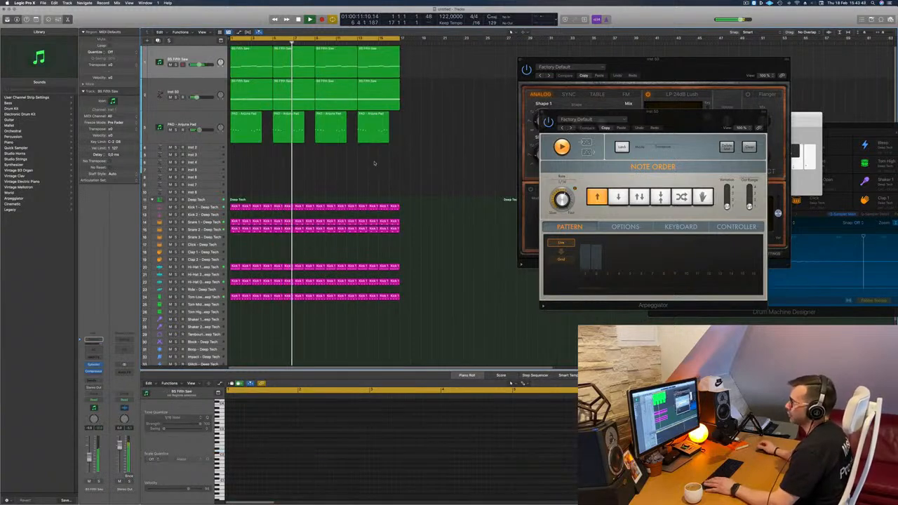
scroll(371, 164, "down", 1)
scroll(358, 162, "down", 2)
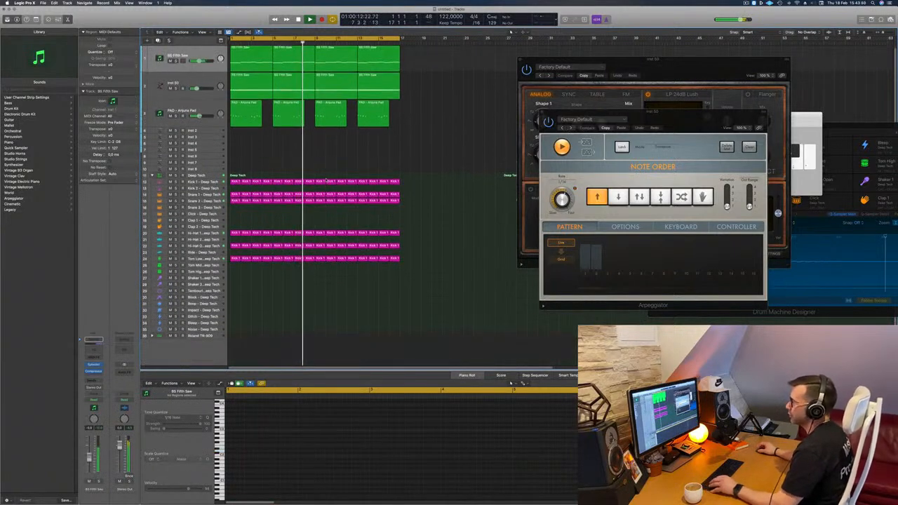
key("space")
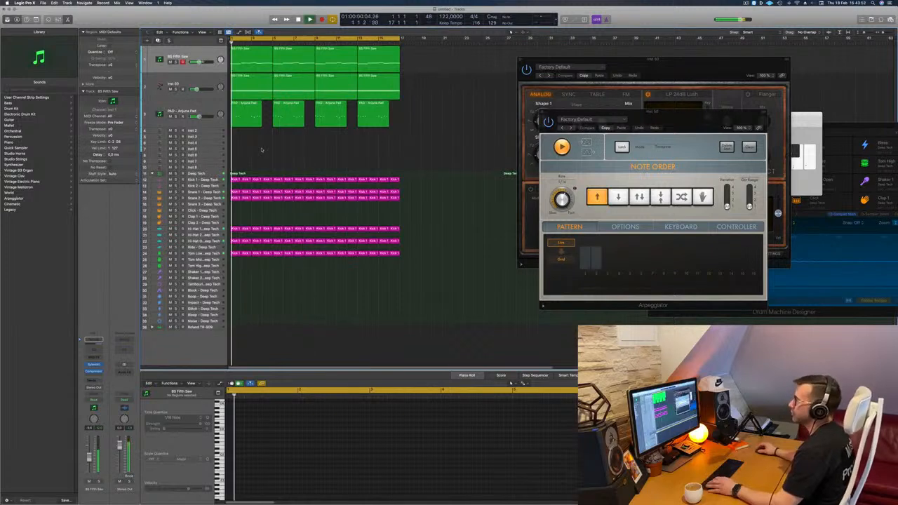
left_click(168, 121)
key("space")
key("space")
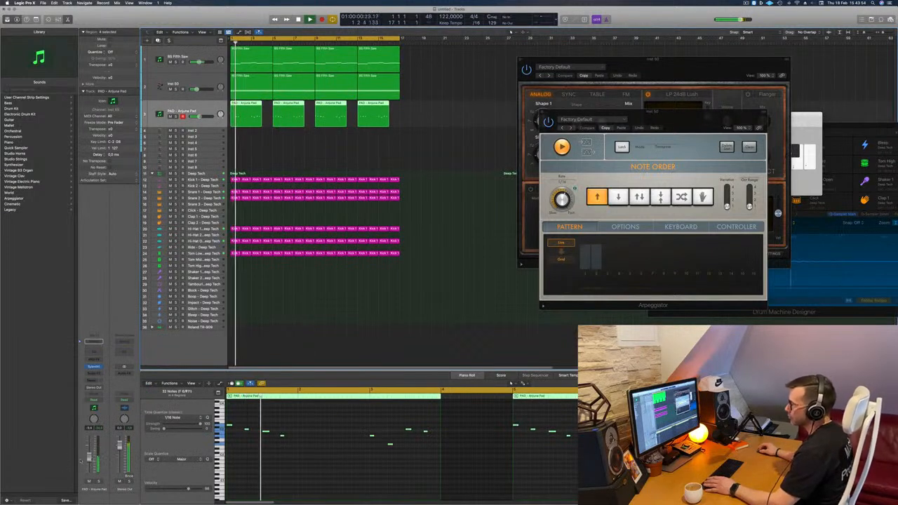
left_click(269, 152)
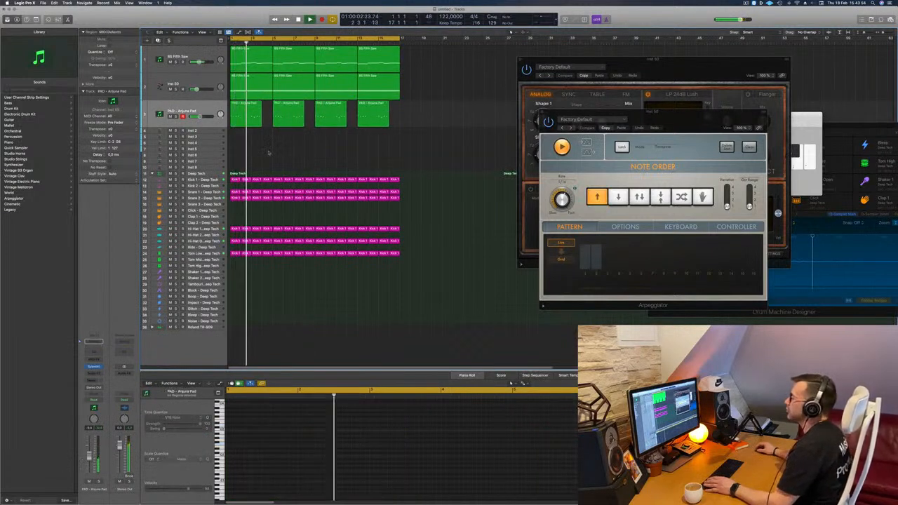
left_click(212, 132)
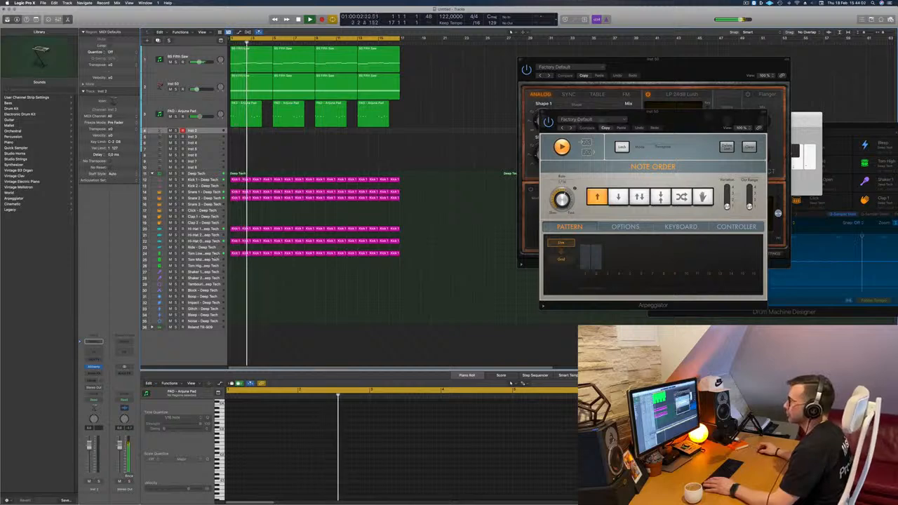
left_click(207, 253)
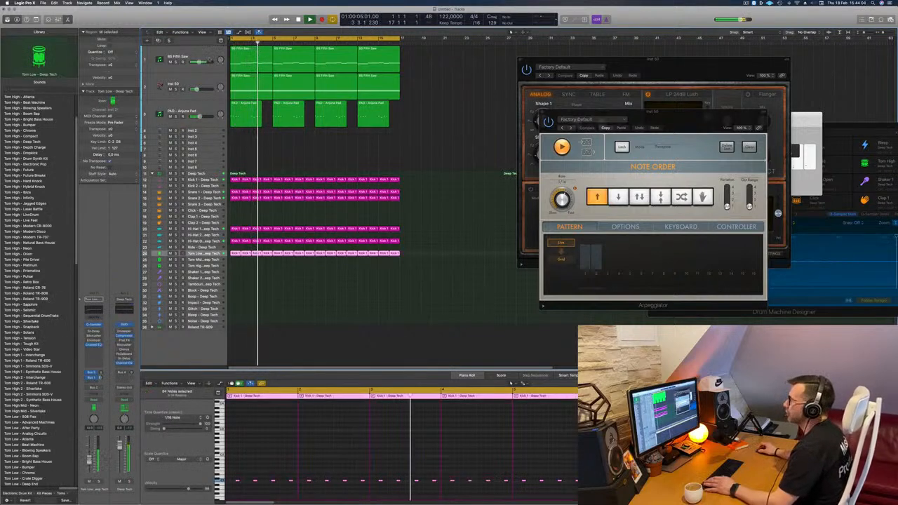
- Duplicate the BS Fifth Saw track and copy its regions to the new track, keeping only the first one at bar 1
left_click(206, 56)
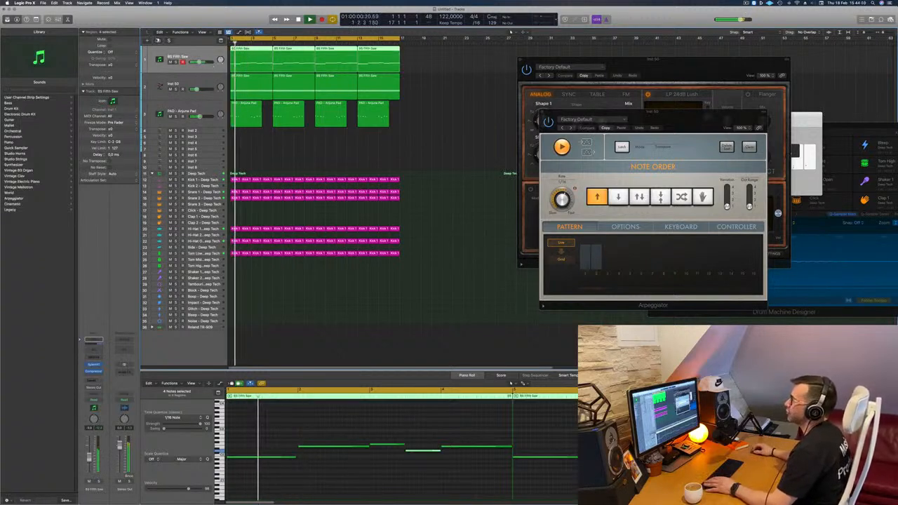
key("super+d")
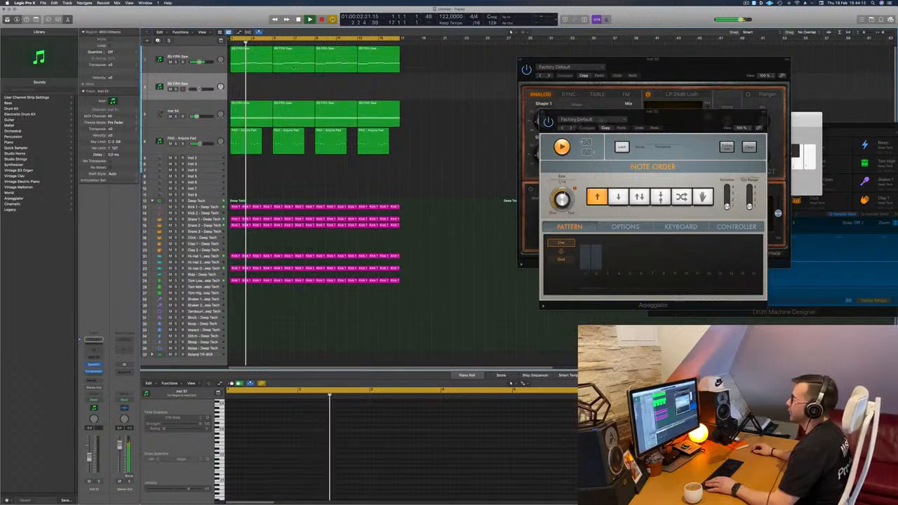
left_click(257, 67)
left_click_drag(257, 67, 257, 88)
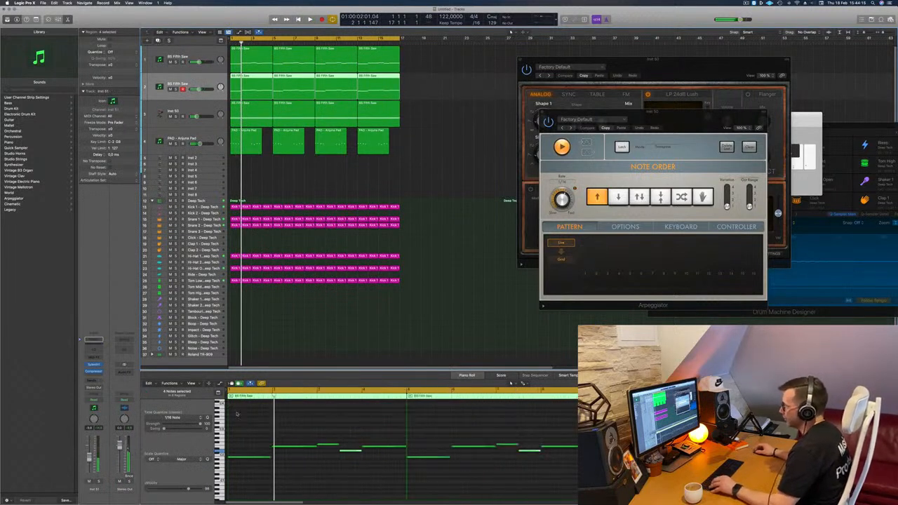
left_click_drag(450, 85, 296, 87)
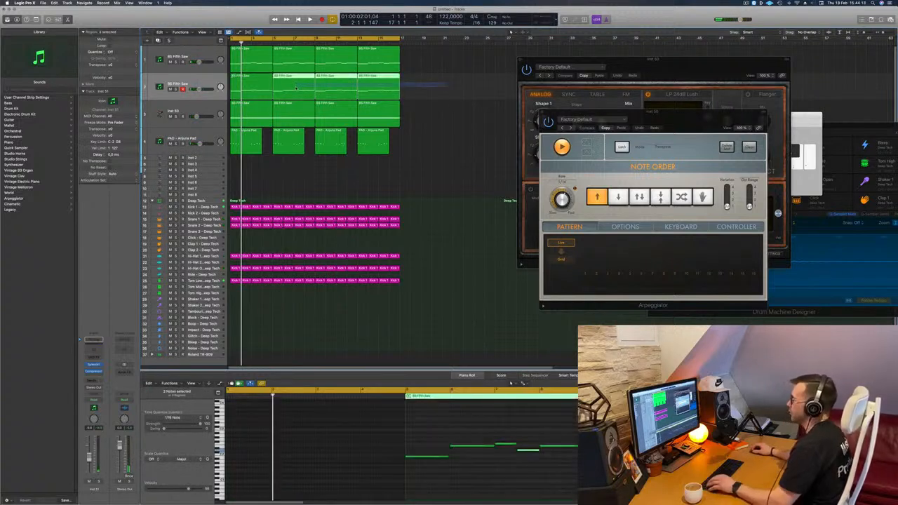
key("Delete")
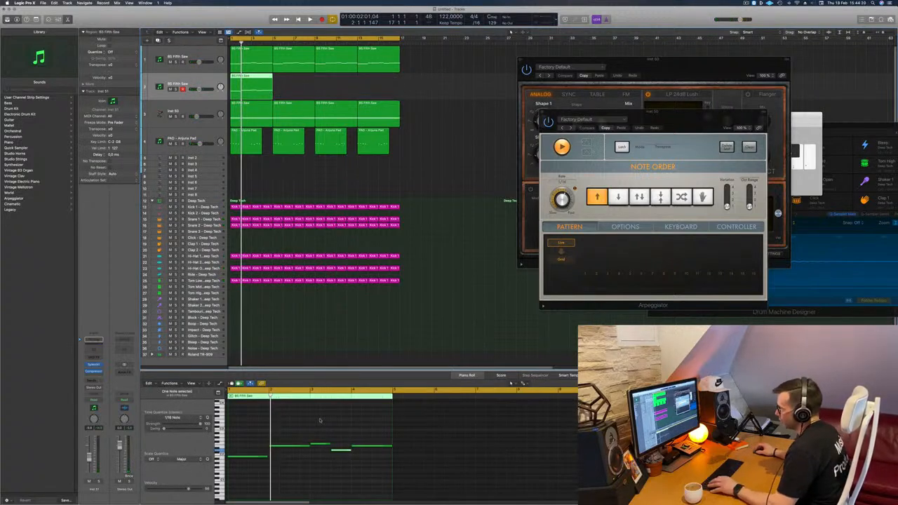
- Shorten all the long notes in the second BS Fifth Saw track's region into brief stabs and audition the result
left_click_drag(237, 435, 274, 471)
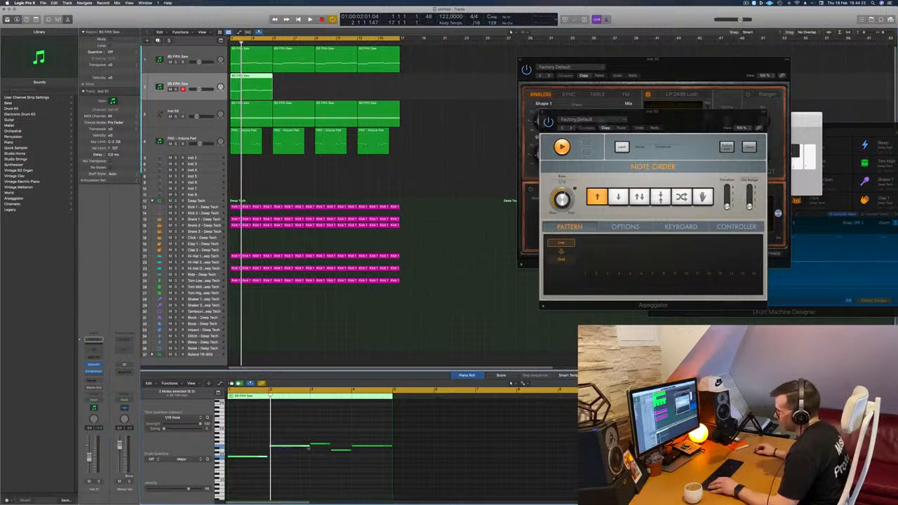
left_click_drag(308, 445, 274, 446)
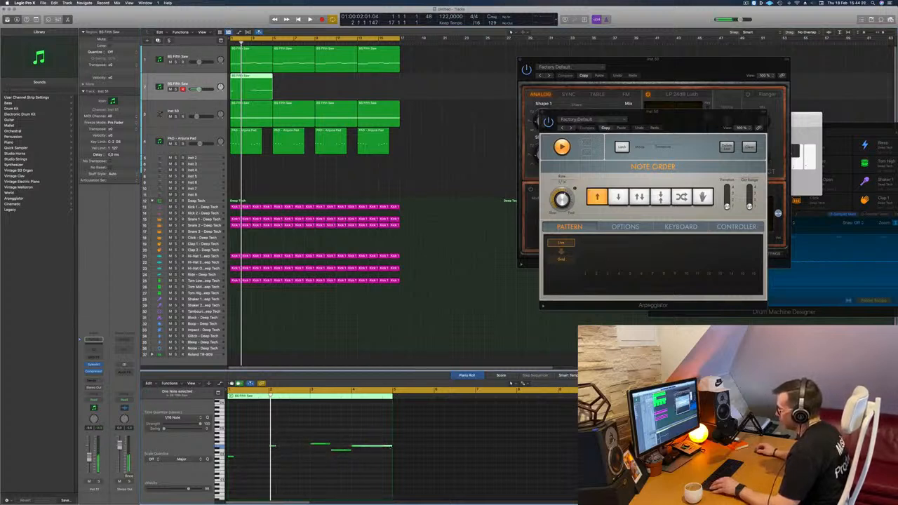
left_click_drag(392, 446, 357, 448)
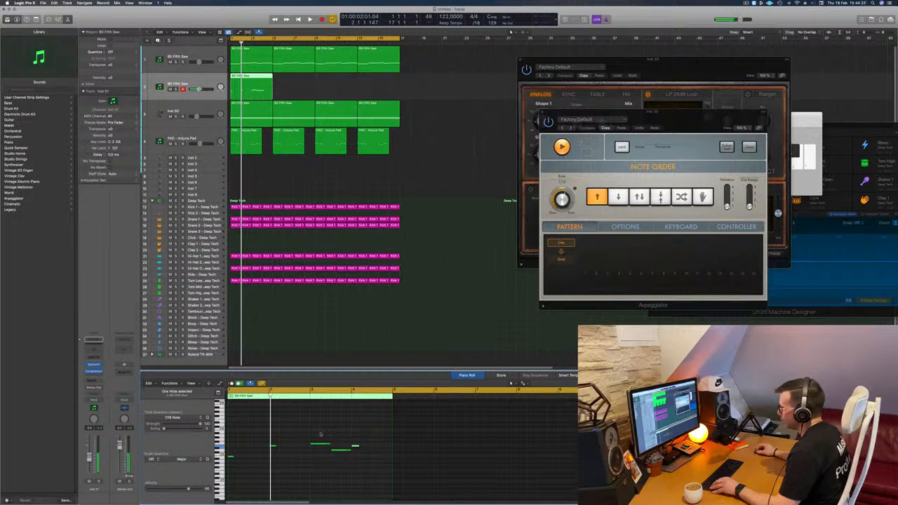
left_click_drag(350, 450, 333, 453)
key("space")
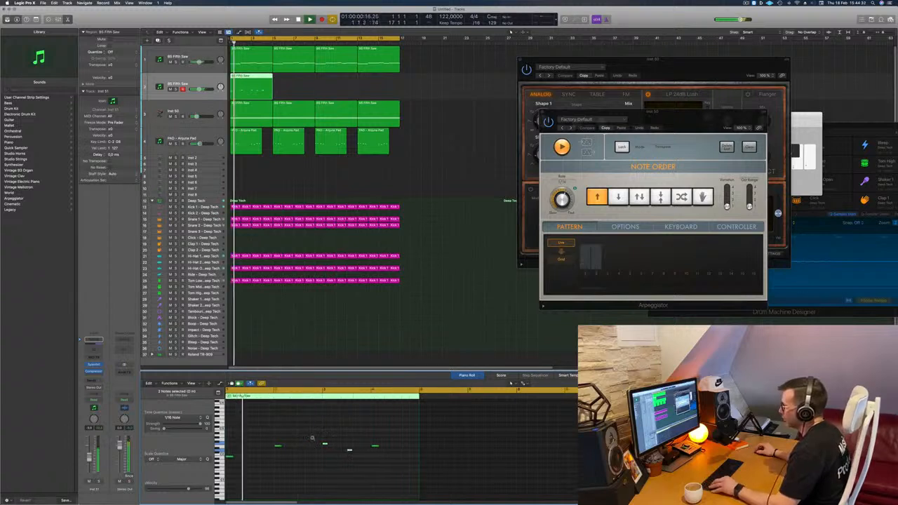
key("space")
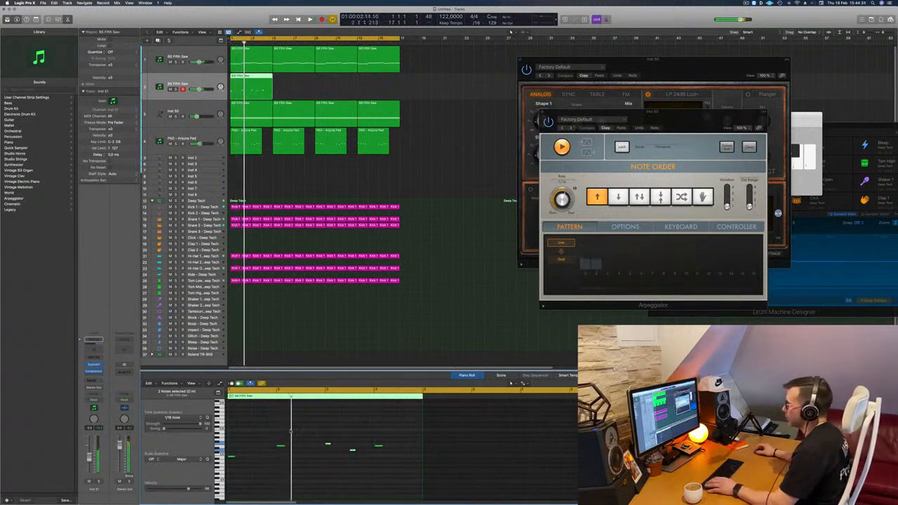
key("space")
key("space")
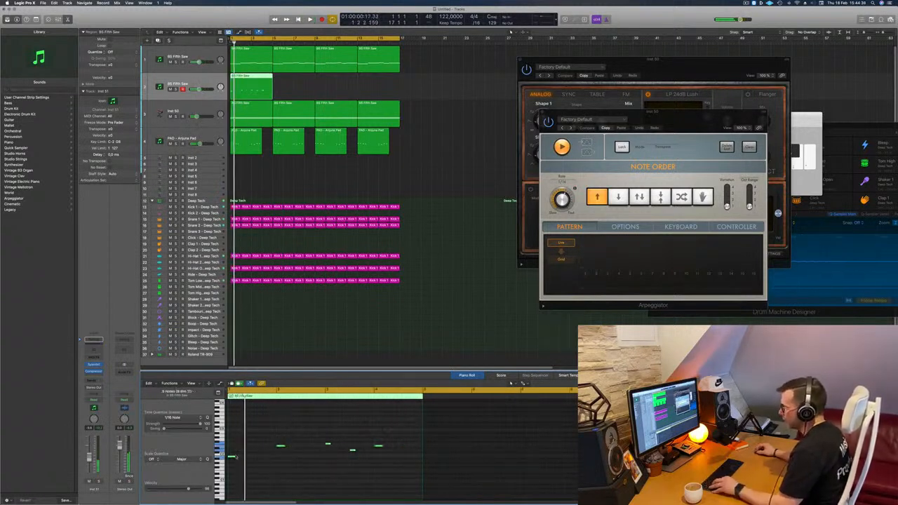
- Copy the shortened notes twice so that each one plays three times in a row
left_click_drag(237, 460, 244, 461)
key("super+Right")
key("super+Right")
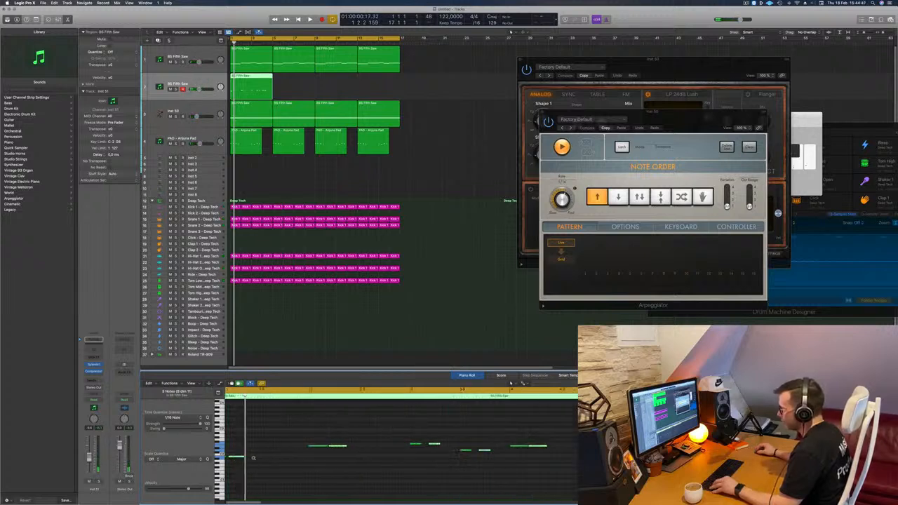
key("super+Left")
left_click_drag(242, 458, 262, 459)
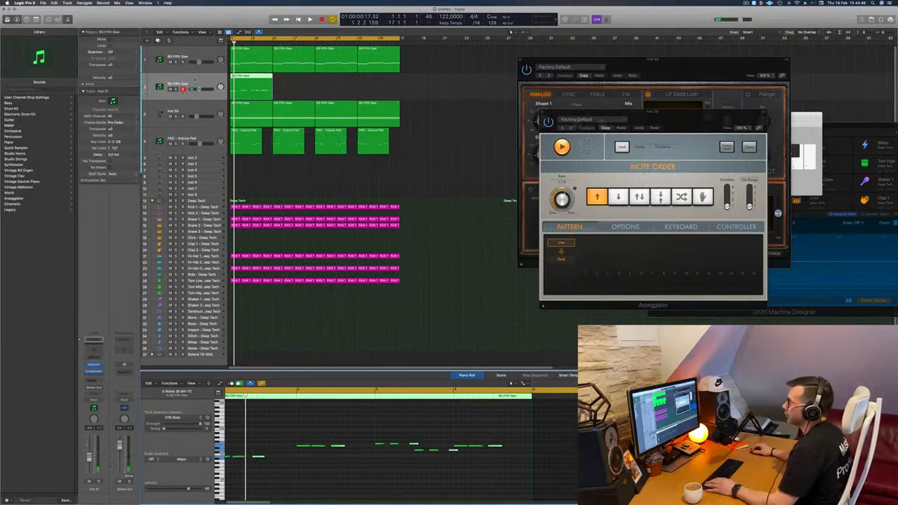
- Replace Sylenth1 on the second BS Fifth Saw track with Arturia's Modular V in stereo and reposition its window
left_click(101, 364)
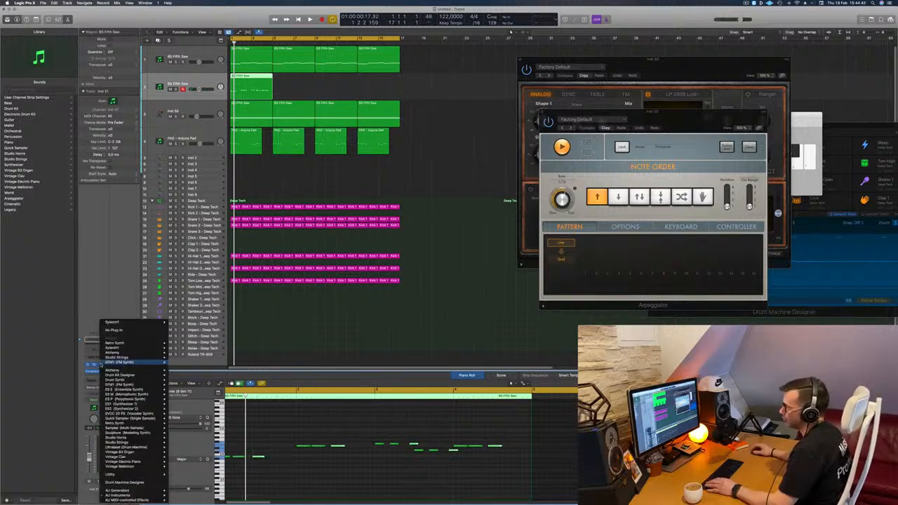
mouse_move(130, 496)
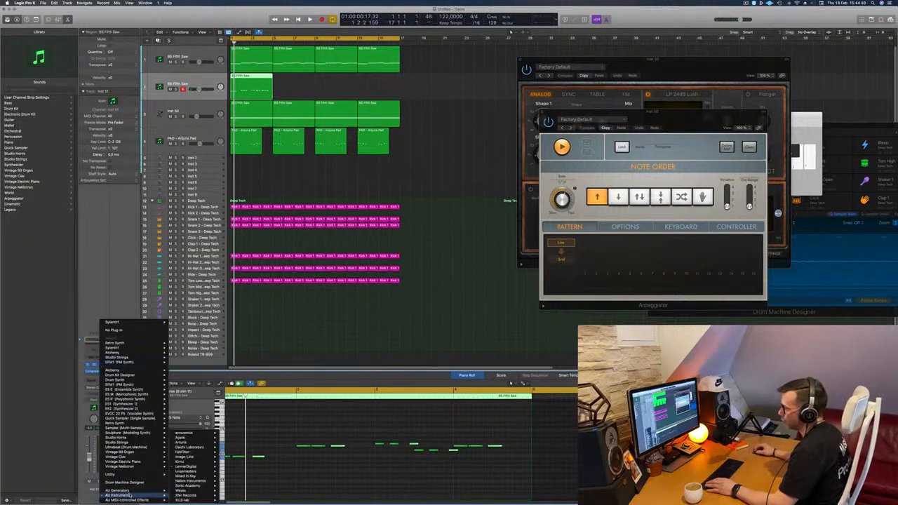
mouse_move(184, 442)
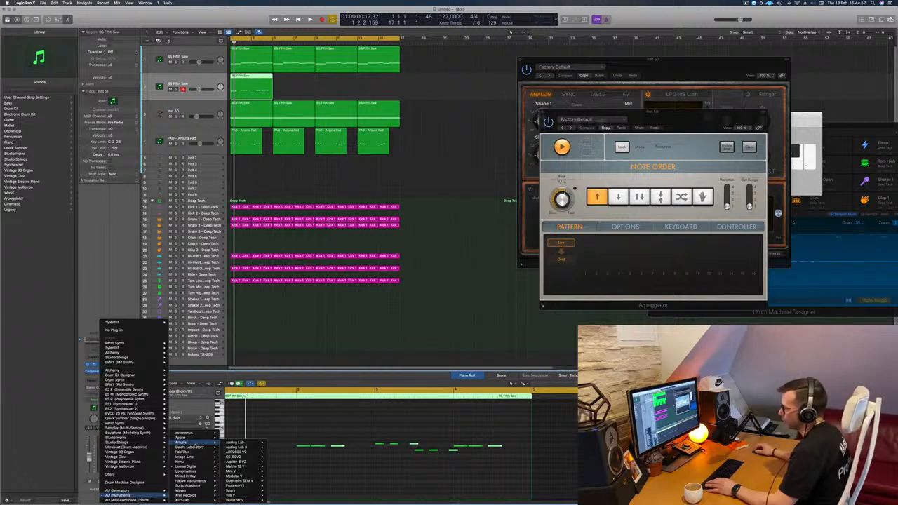
mouse_move(244, 458)
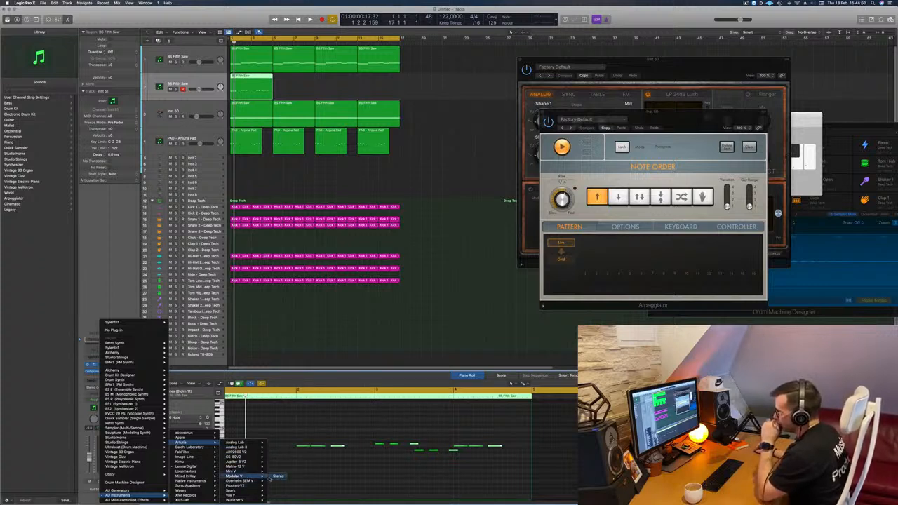
left_click(277, 476)
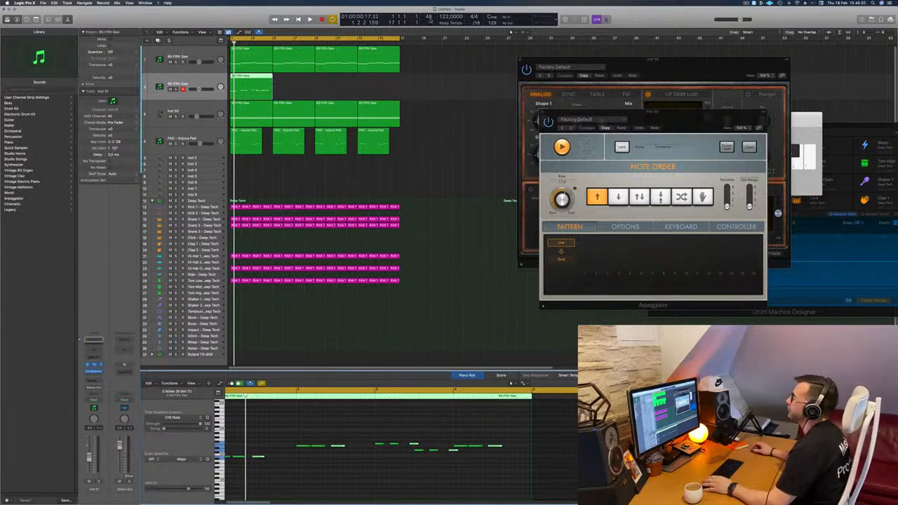
left_click_drag(432, 86, 552, 62)
- Play the arrangement, briefly solo the Modular V track, and mute the original BS Fifth Saw track
key("space")
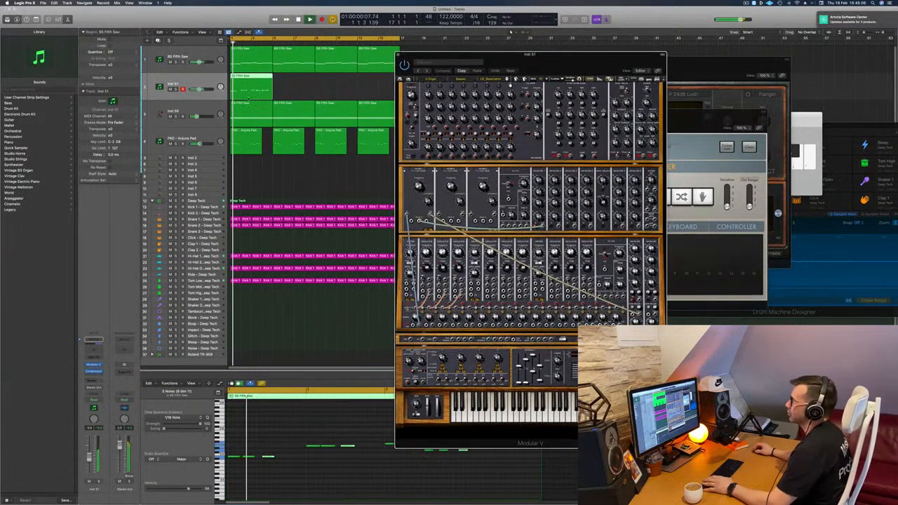
left_click(98, 481)
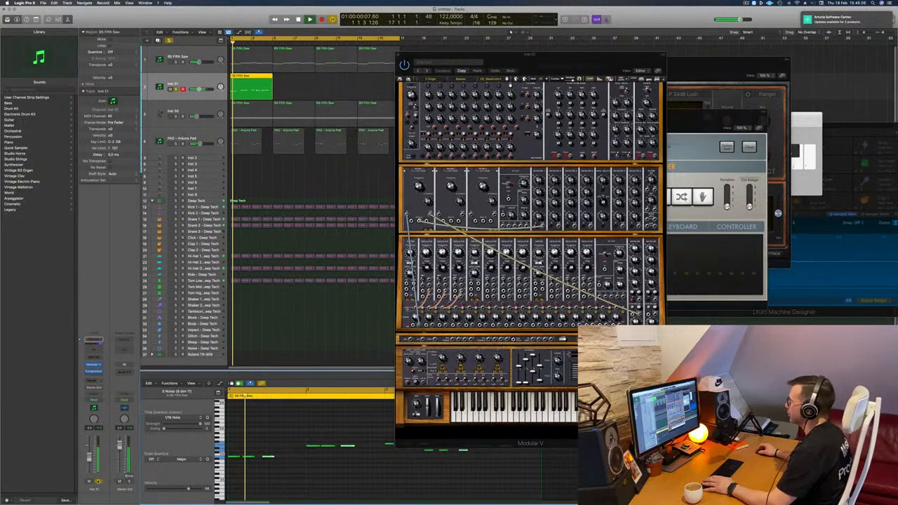
key("s")
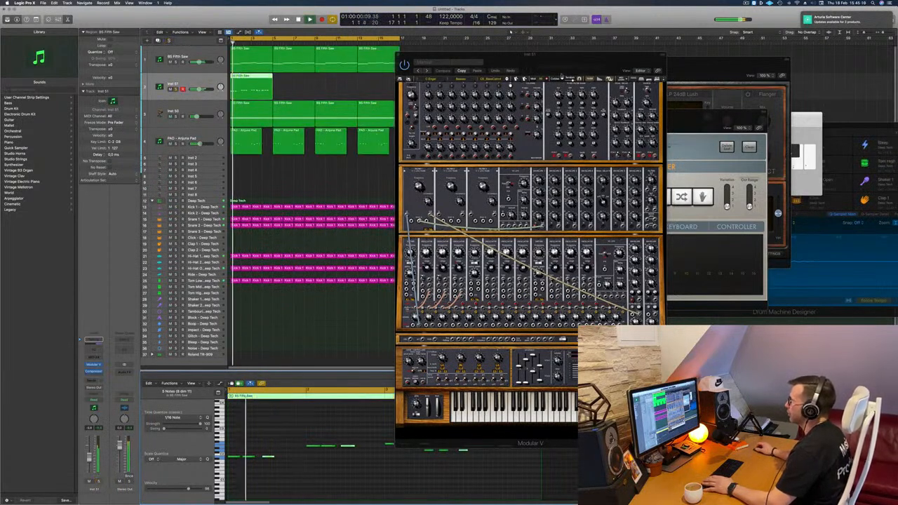
left_click_drag(569, 63, 551, 70)
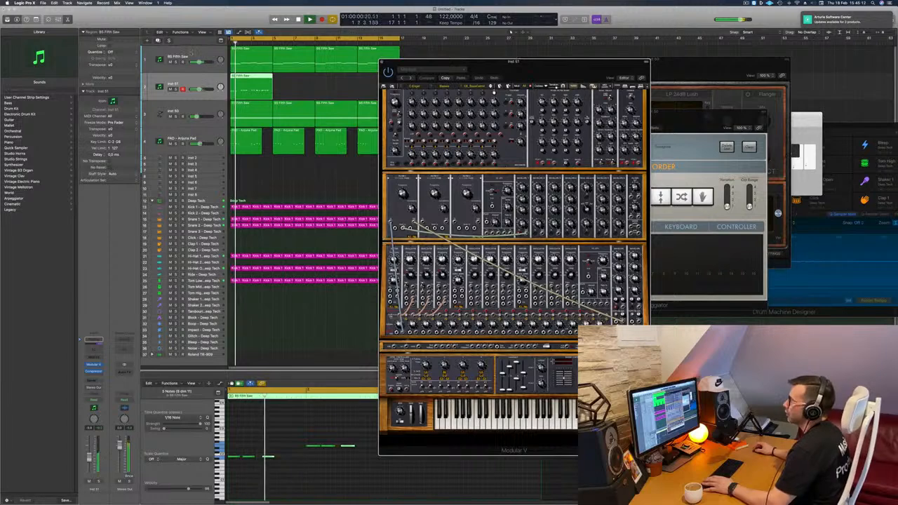
left_click(190, 55)
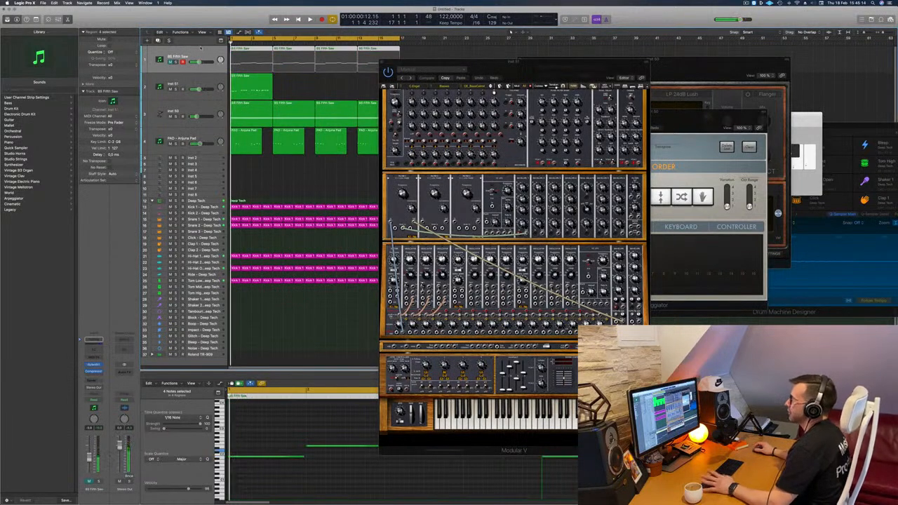
left_click_drag(463, 63, 430, 56)
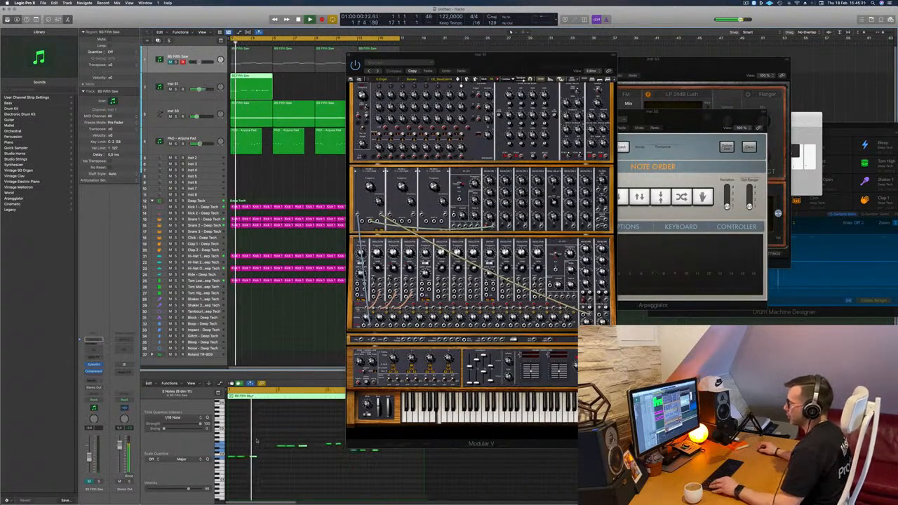
- Copy the three-note groups in the Modular V region directly after themselves to get six repeats of each note
scroll(257, 458, "up", 5)
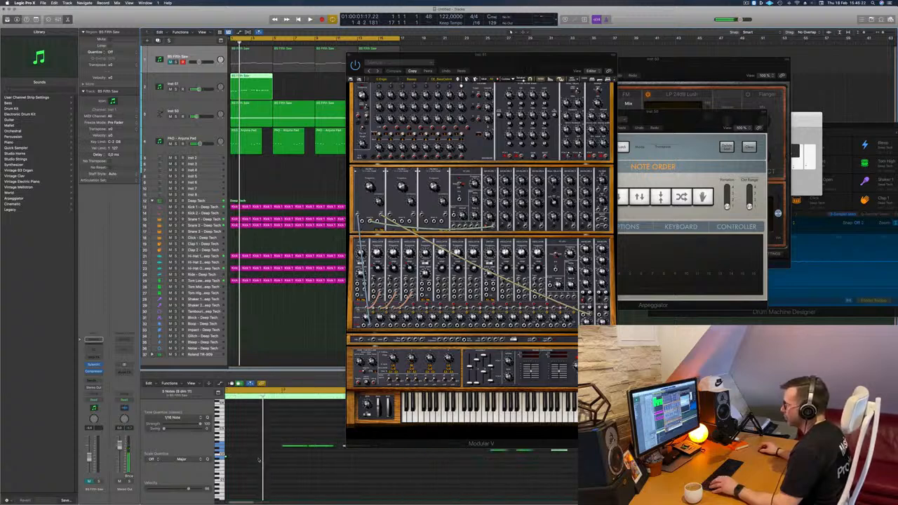
key("space")
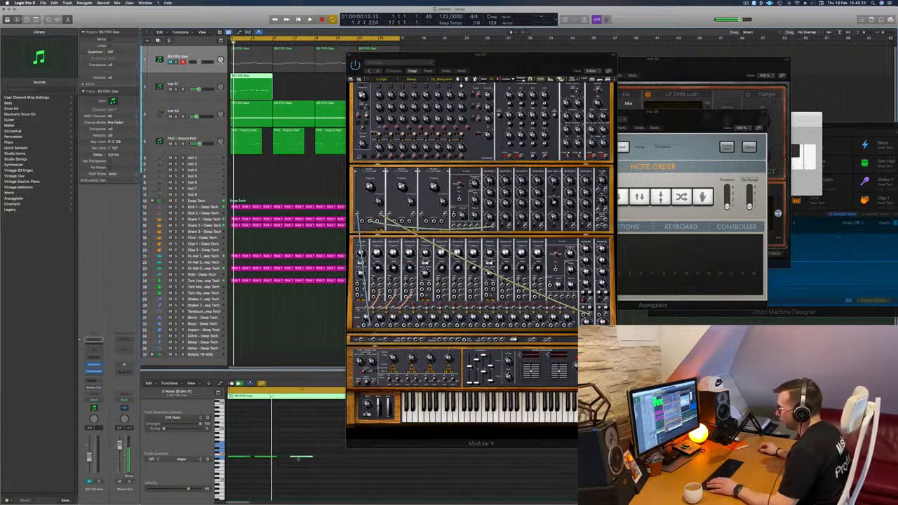
left_click(291, 459)
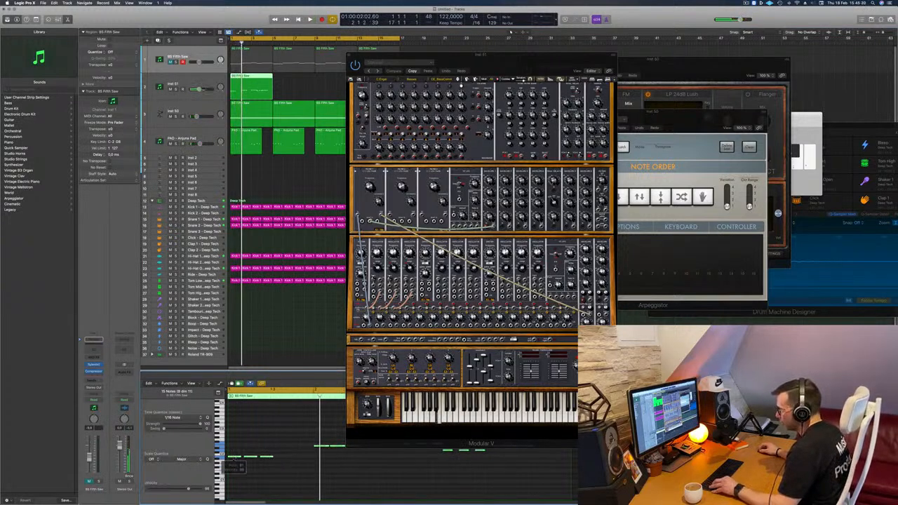
left_click(286, 460)
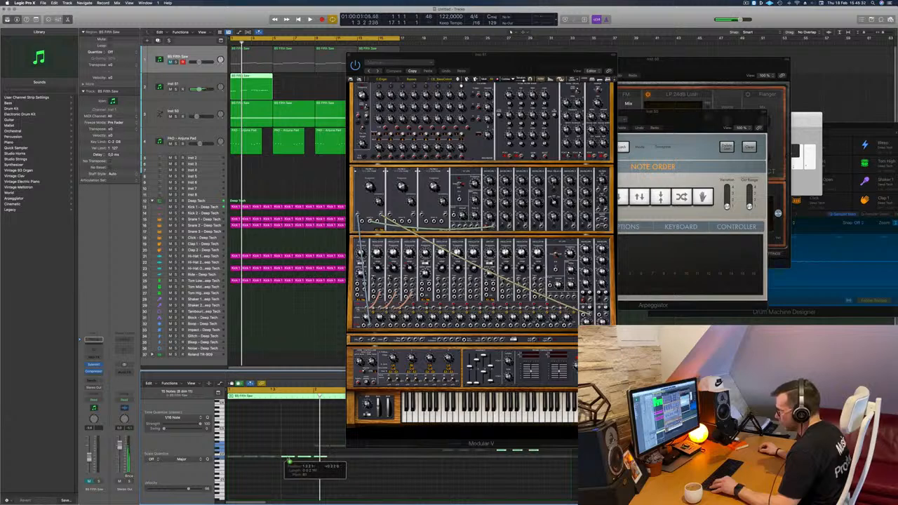
key("space")
scroll(316, 466, "left", 5)
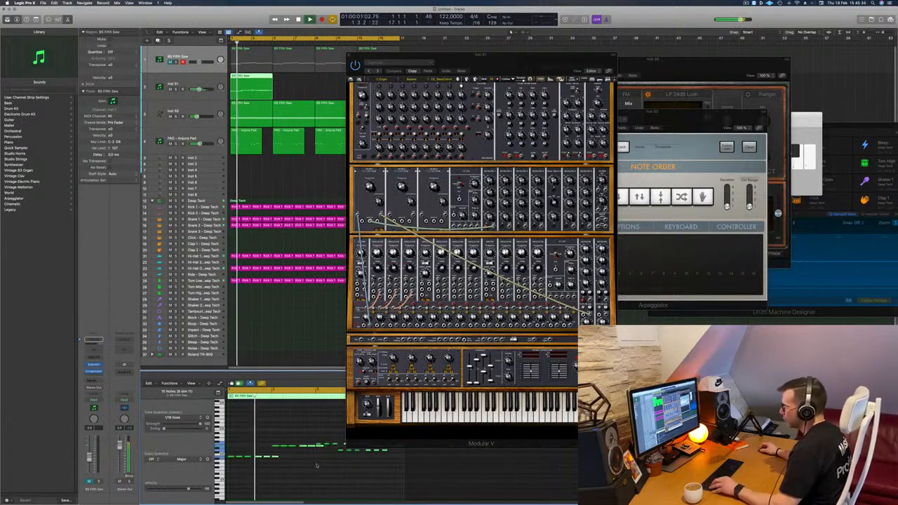
- Shift the copied note groups slightly earlier so they continue the rhythm evenly, and play the region to check
key("space")
key("space")
scroll(279, 466, "right", 5)
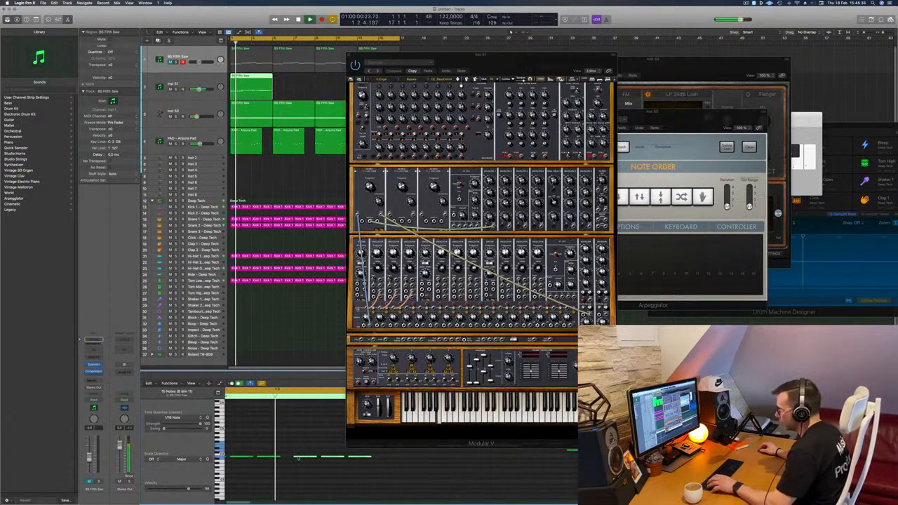
key("space")
left_click_drag(300, 456, 288, 459)
key("space")
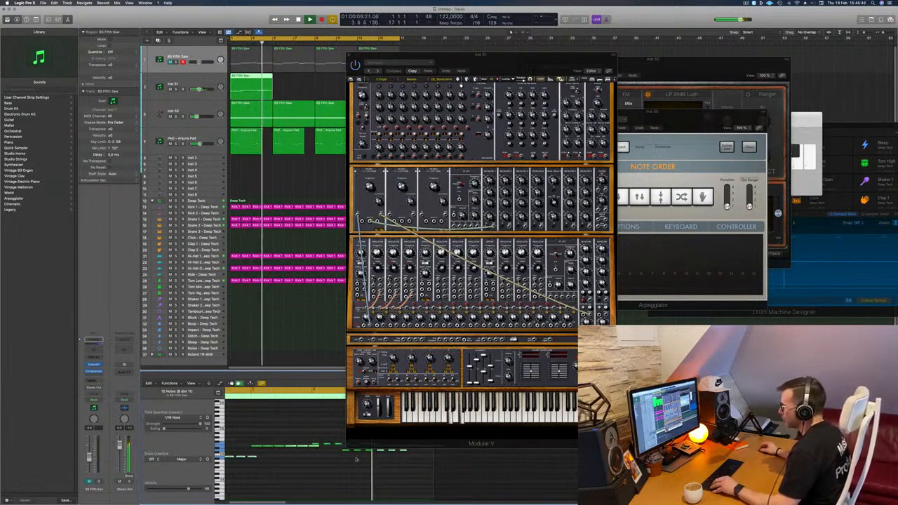
key("space")
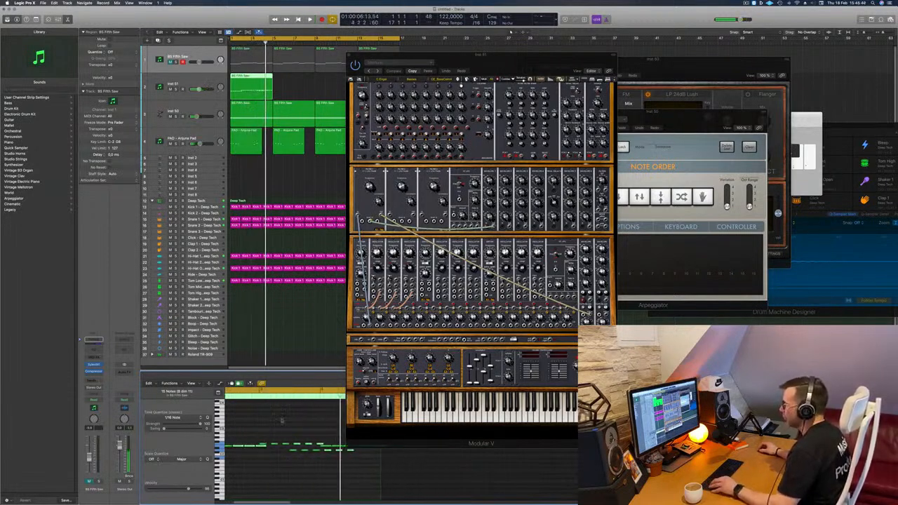
- Remove the overlapping repeated notes around bar 3 of the Modular V region and shorten the bar 4 notes
left_click_drag(515, 63, 717, 21)
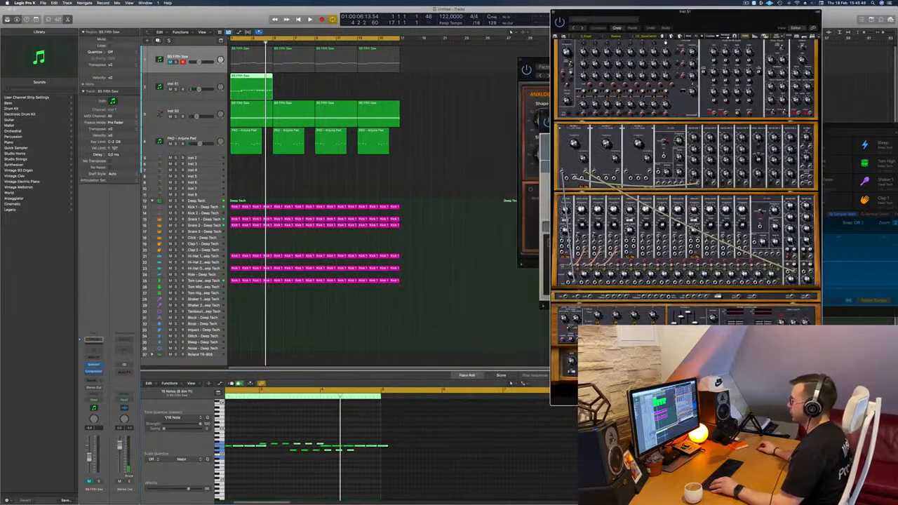
scroll(284, 424, "left", 3)
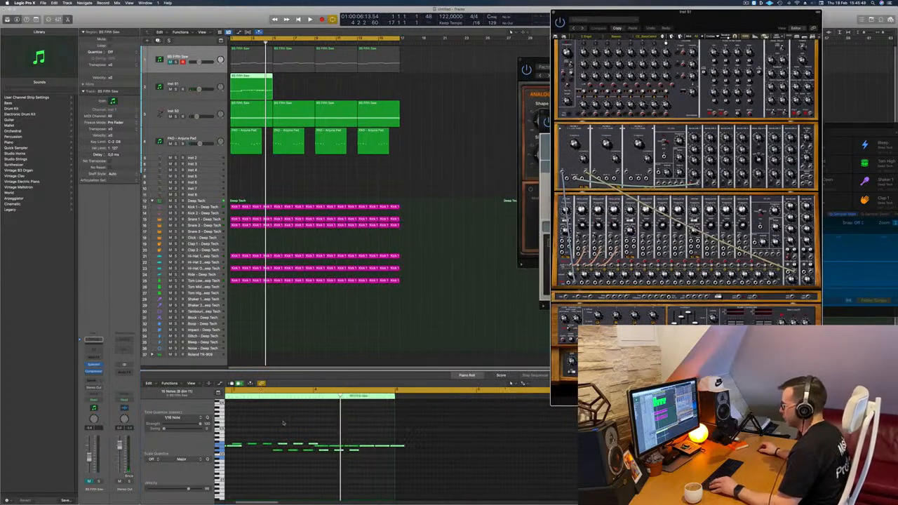
left_click(309, 463)
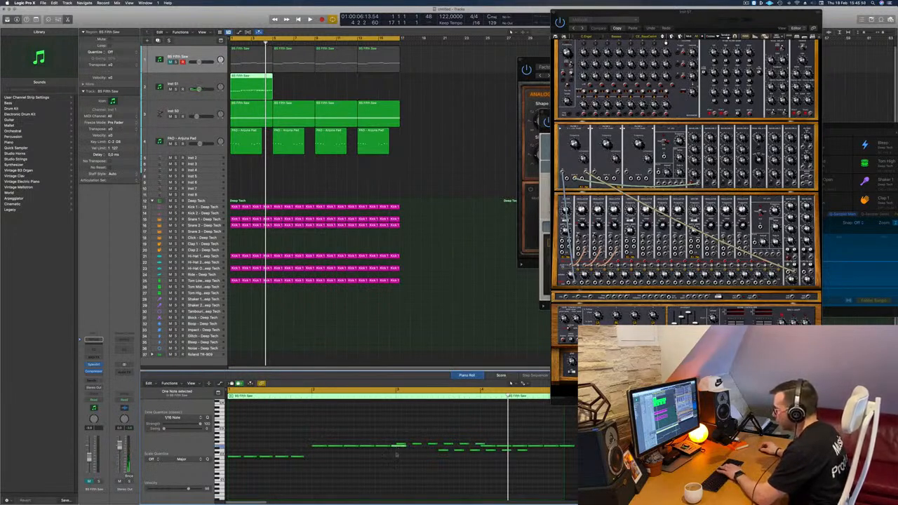
left_click_drag(310, 435, 385, 448)
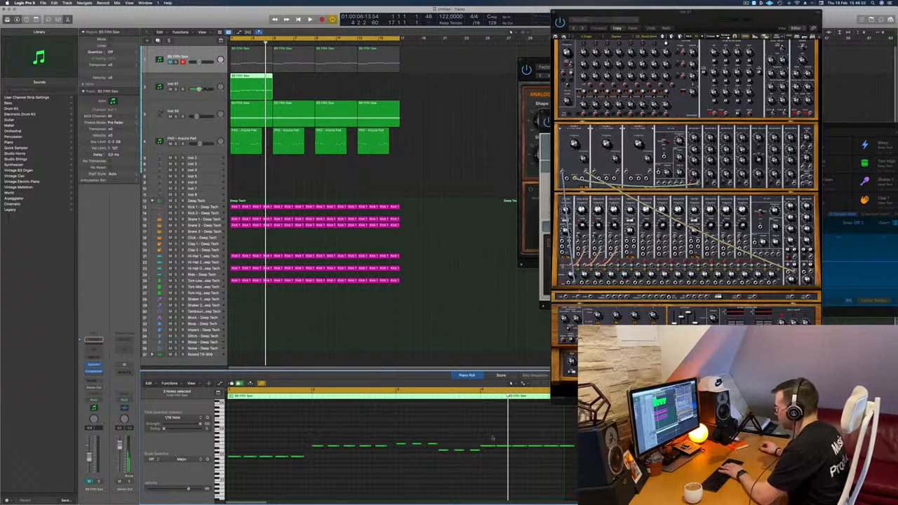
left_click_drag(492, 438, 576, 454)
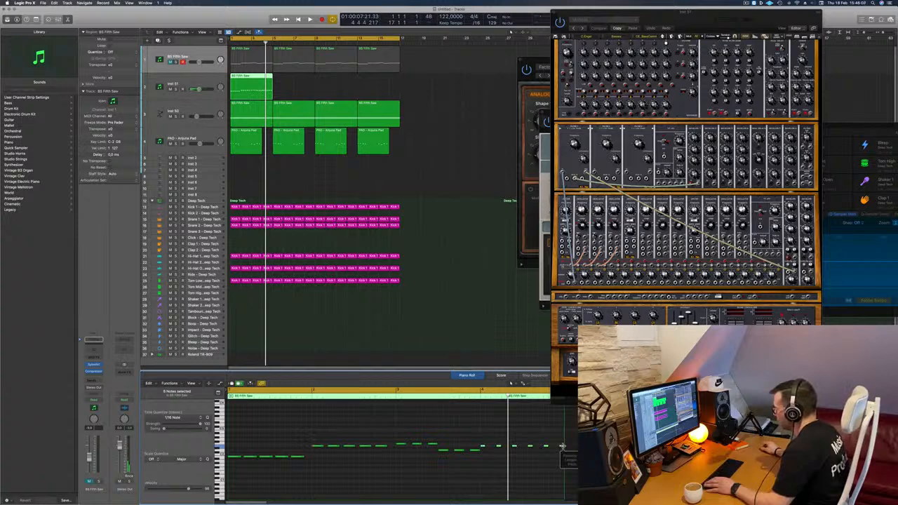
key("space")
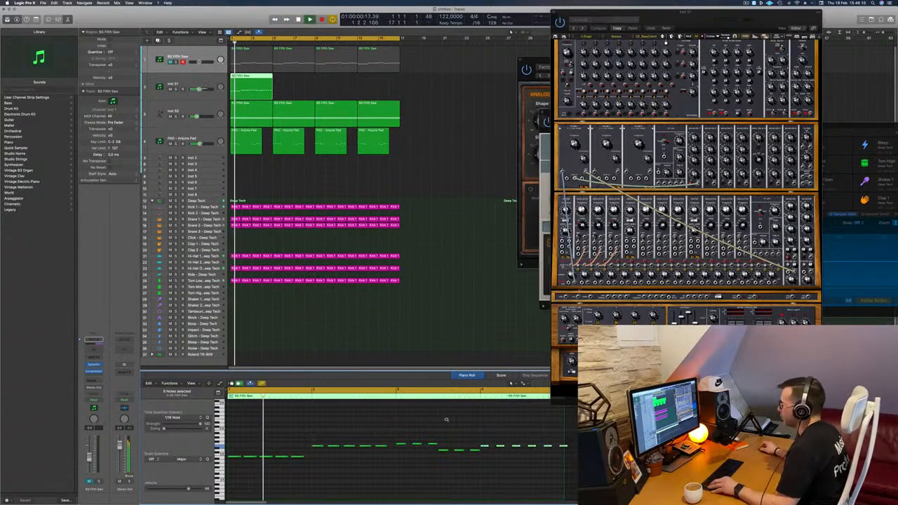
- Copy the Modular V region to bars 5, 9 and 13, and mute the Retro Synth track during playback
left_click_drag(260, 84, 345, 83)
left_click(264, 87, "shift")
key("Return")
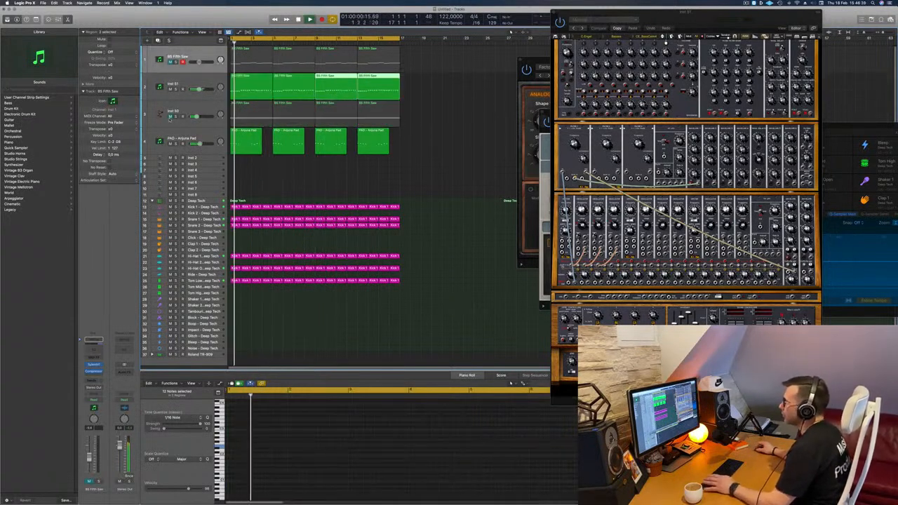
left_click_drag(529, 166, 555, 105)
key("space")
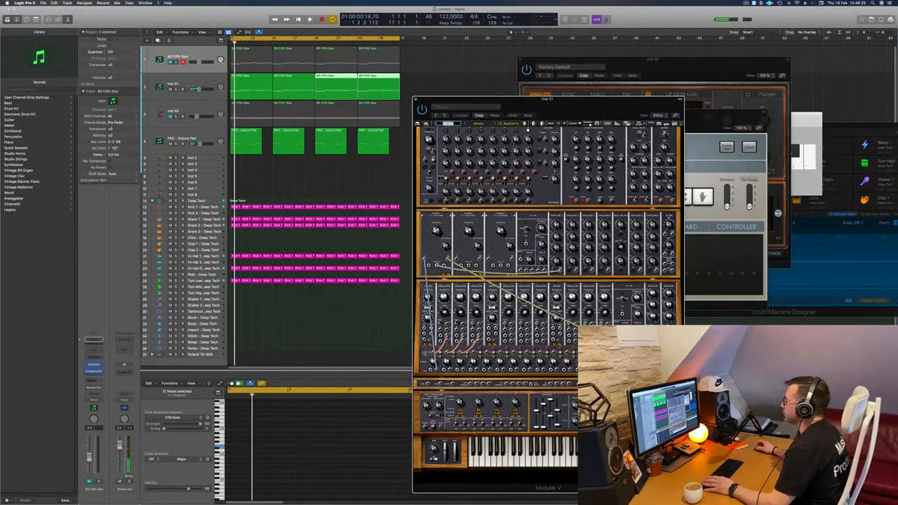
- Load the first preset from the Basses category of all Modular V banks, and play the track to hear it
left_click(447, 124)
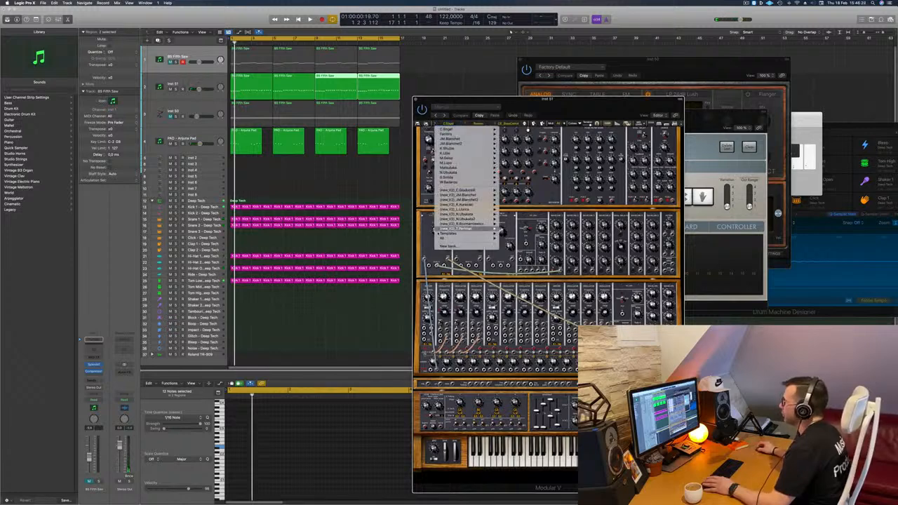
mouse_move(446, 240)
mouse_move(523, 240)
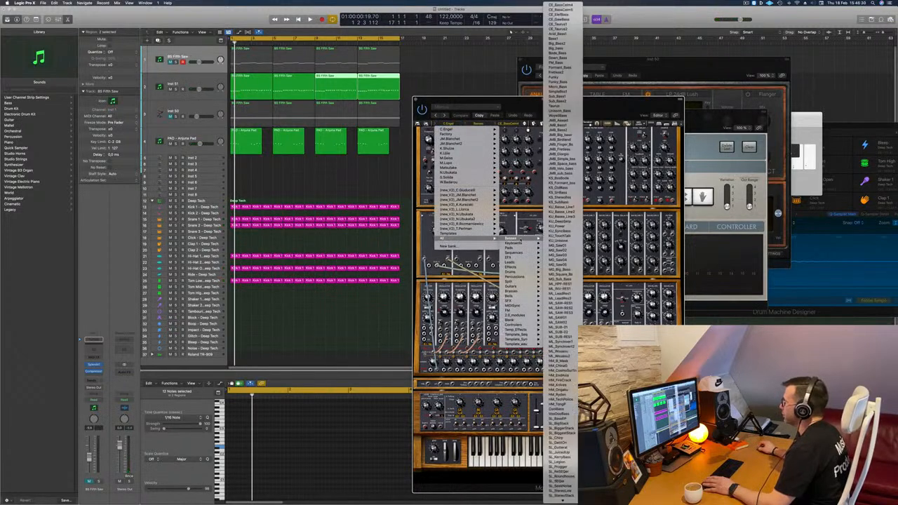
left_click(572, 5)
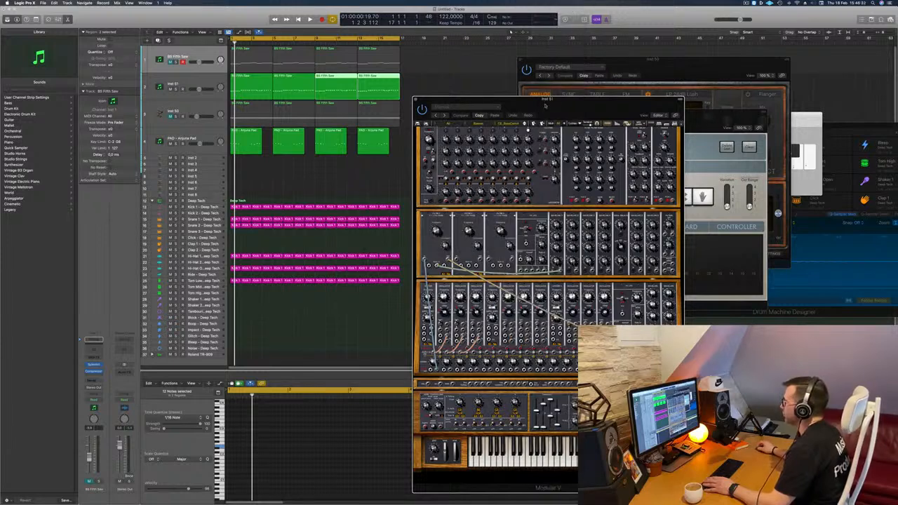
left_click_drag(556, 108, 563, 45)
key("space")
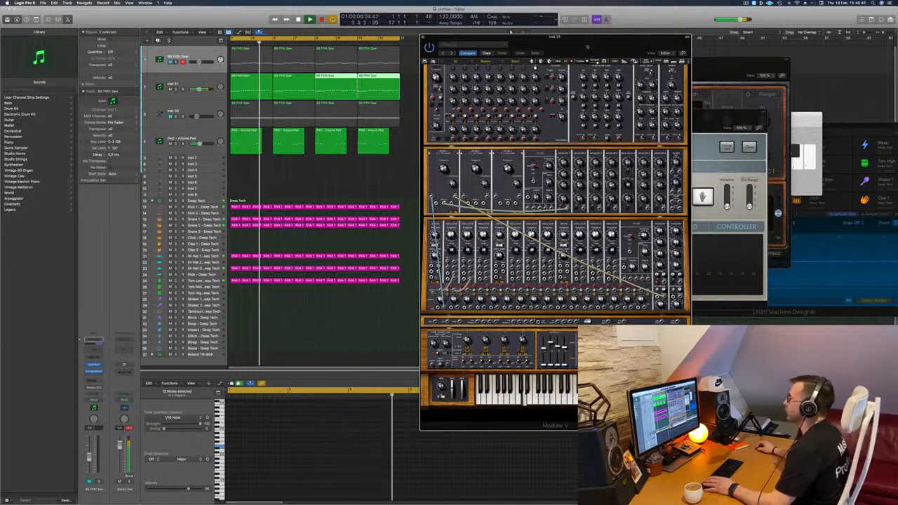
- Restart playback from the beginning and step forward through the following Modular V bass presets to compare their sounds in the track
left_click_drag(587, 47, 631, 58)
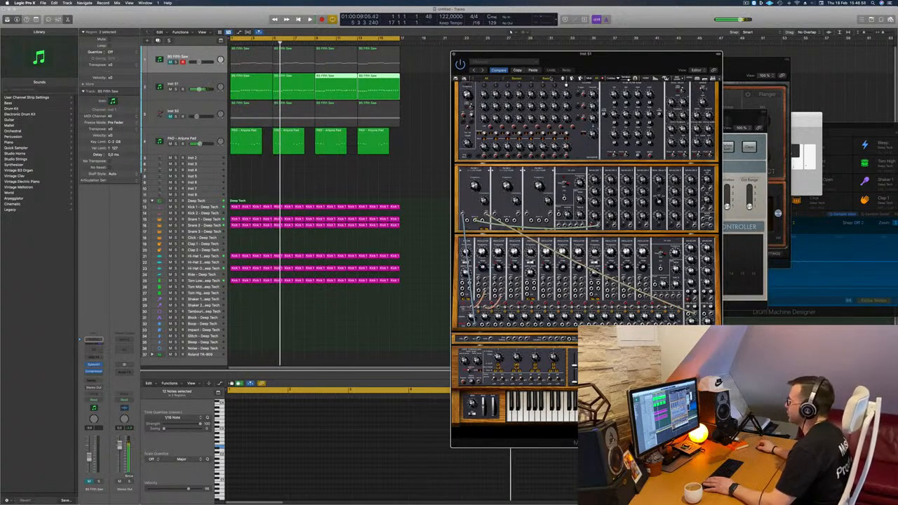
key("Return")
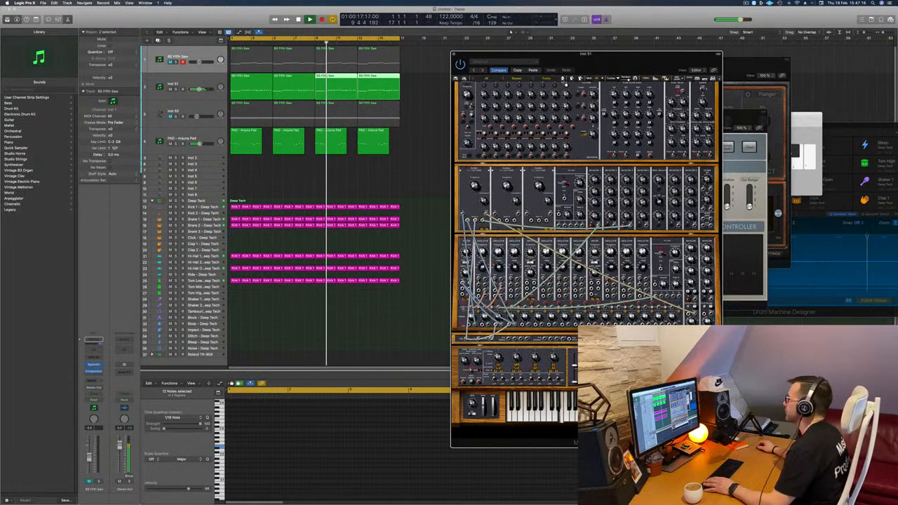
left_click(565, 81)
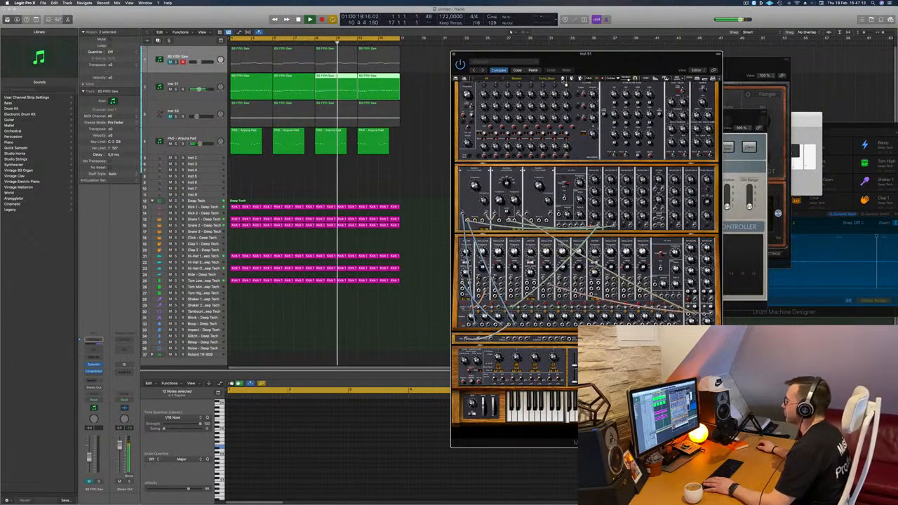
left_click(564, 80)
left_click(565, 81)
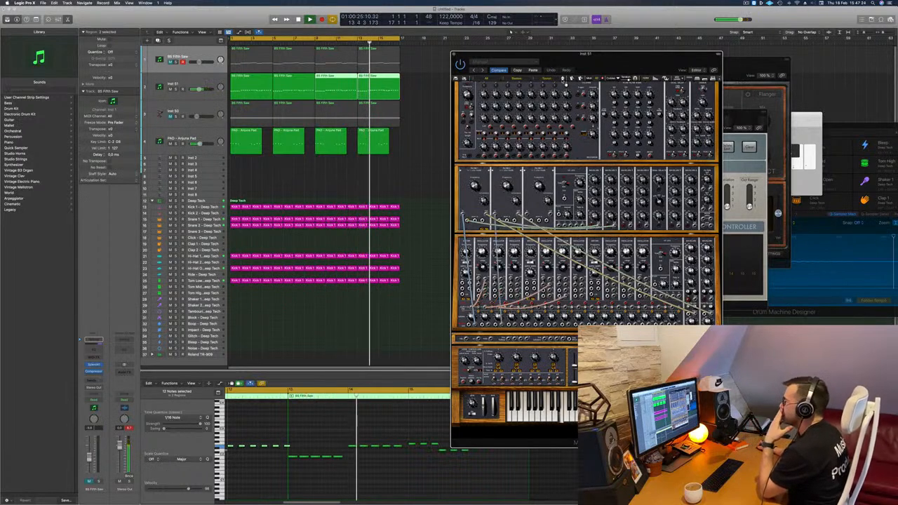
- Audition successive presets in the Modular V synth on the Inst 51 track, moving five presets forward during playback
left_click(564, 81)
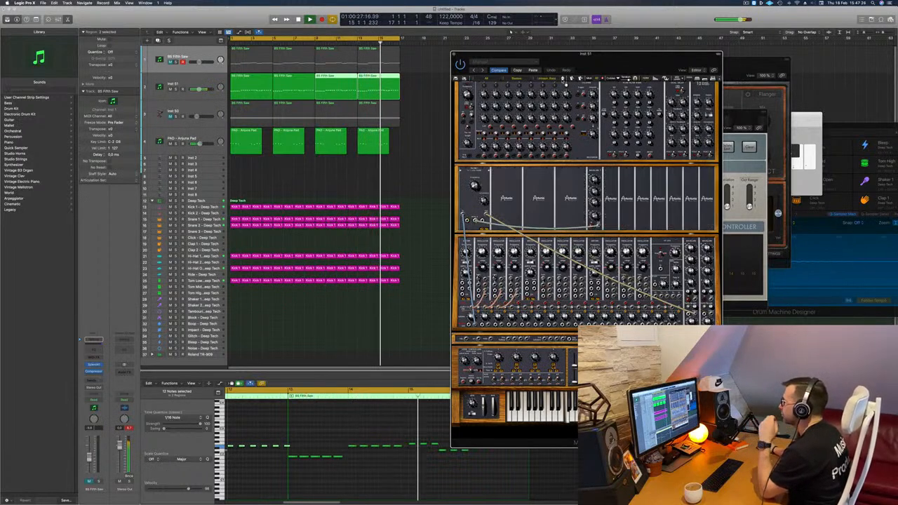
left_click(565, 82)
left_click(565, 82)
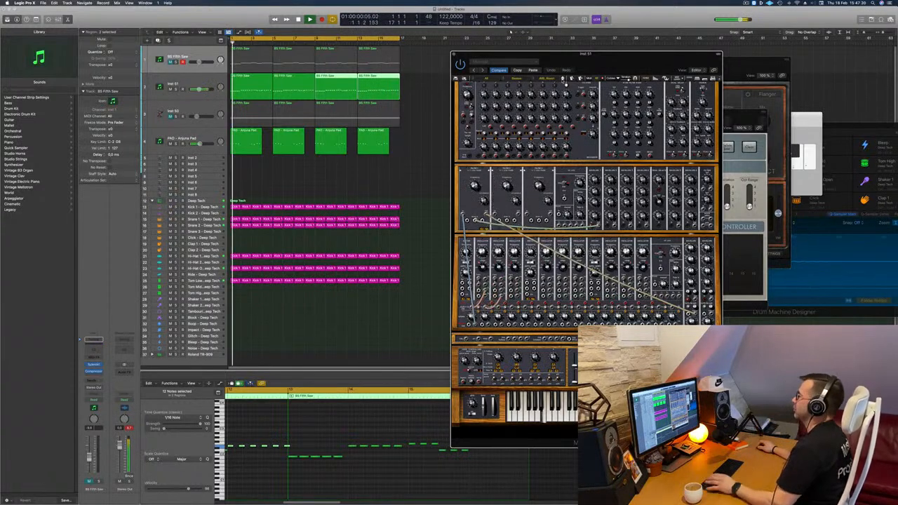
left_click(565, 81)
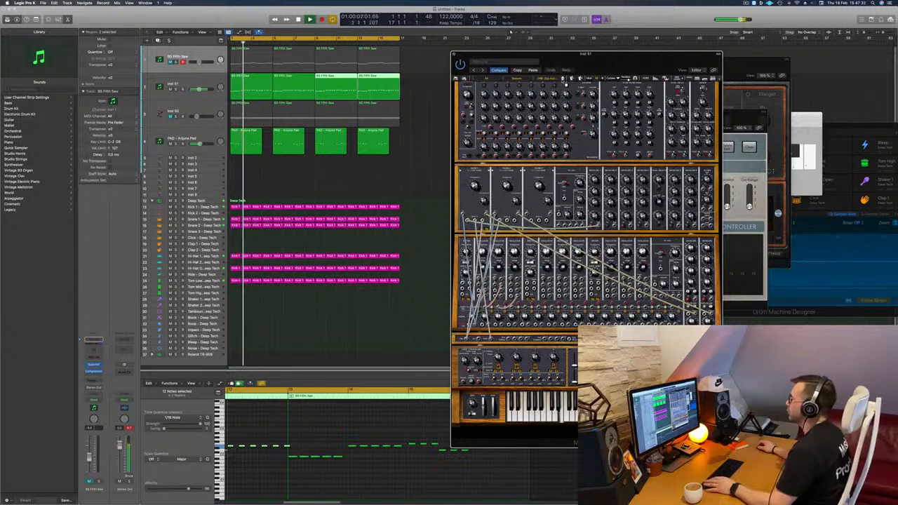
left_click(565, 81)
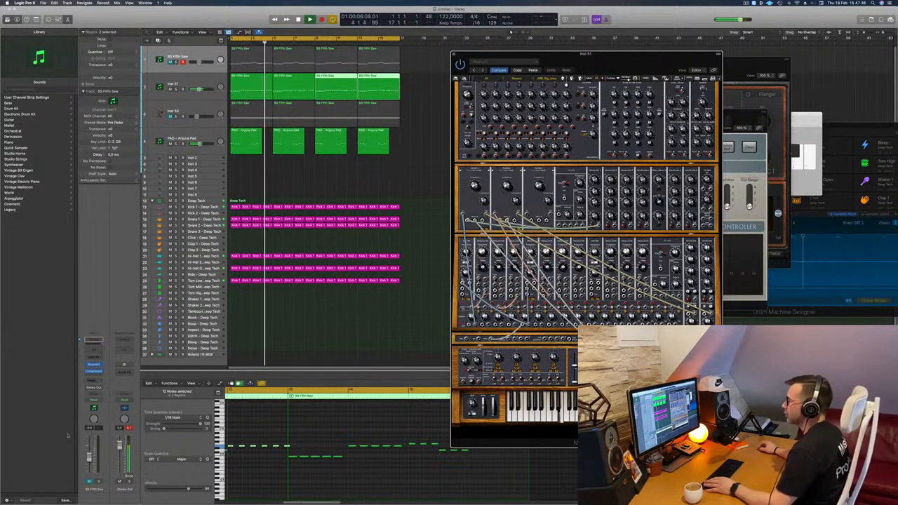
- Select the Inst 51 track, restart playback from the beginning and mute the Tom Low drum track
left_click(197, 83)
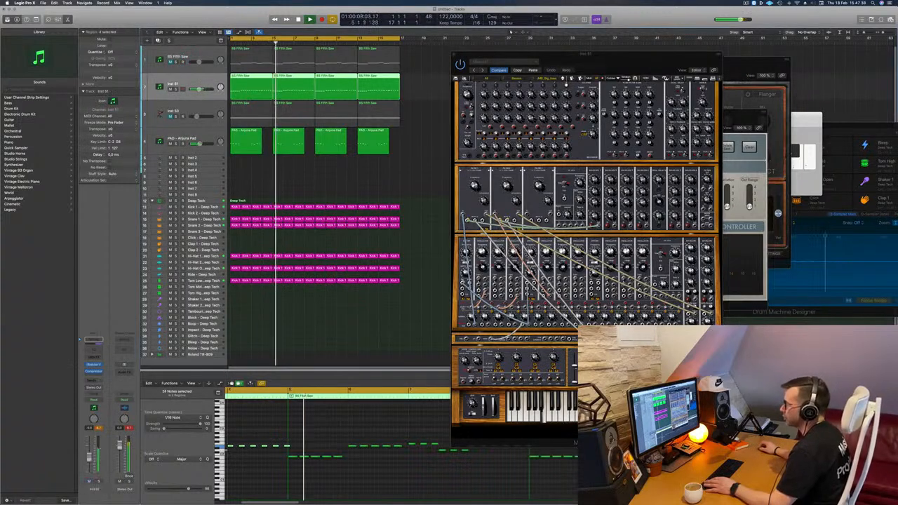
key("Return")
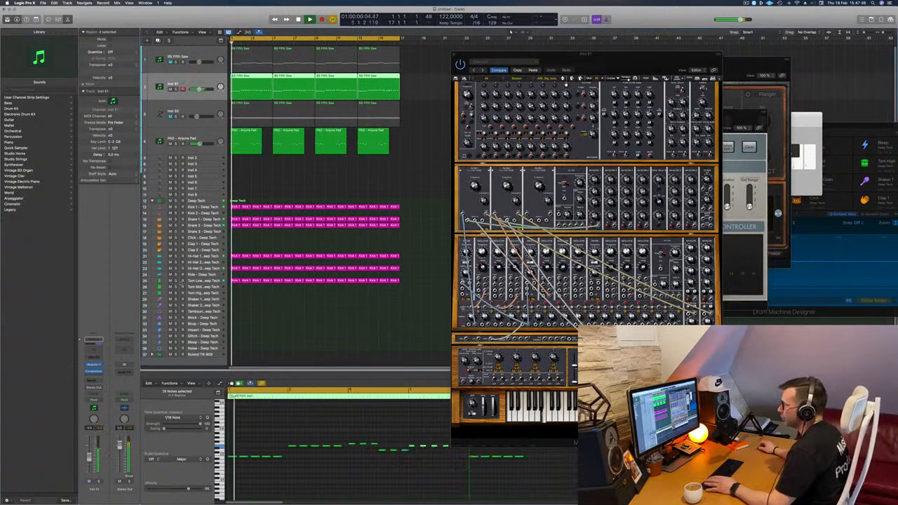
left_click(170, 280)
key("space")
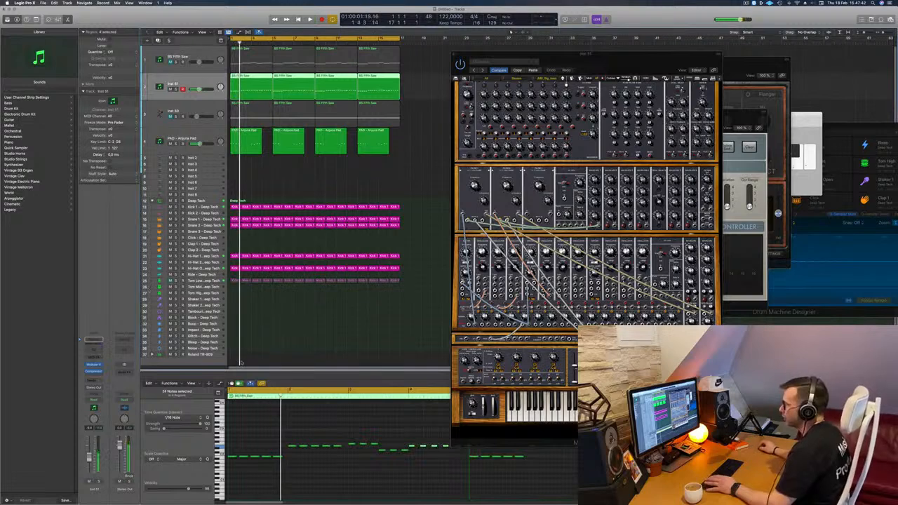
key("space")
- Bring up only the first Inst 51 region in the piano roll and display its note velocity lane
left_click(292, 182)
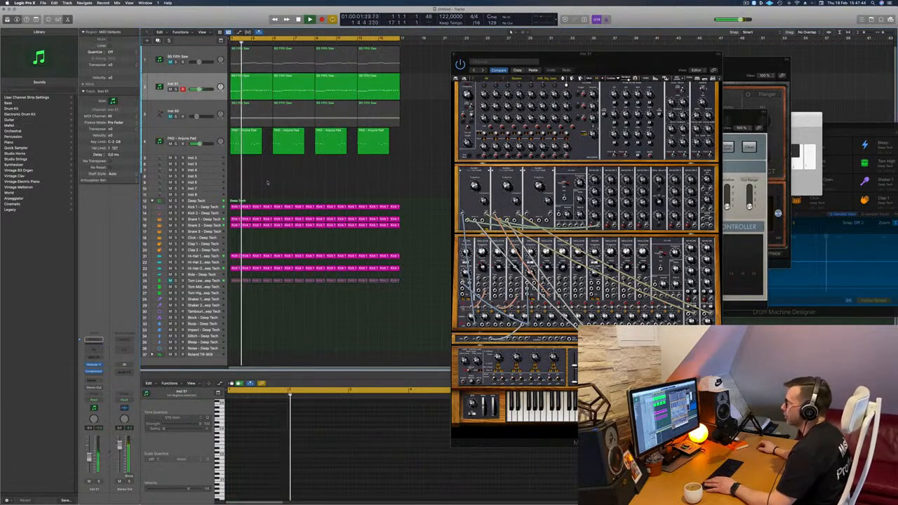
left_click(255, 90)
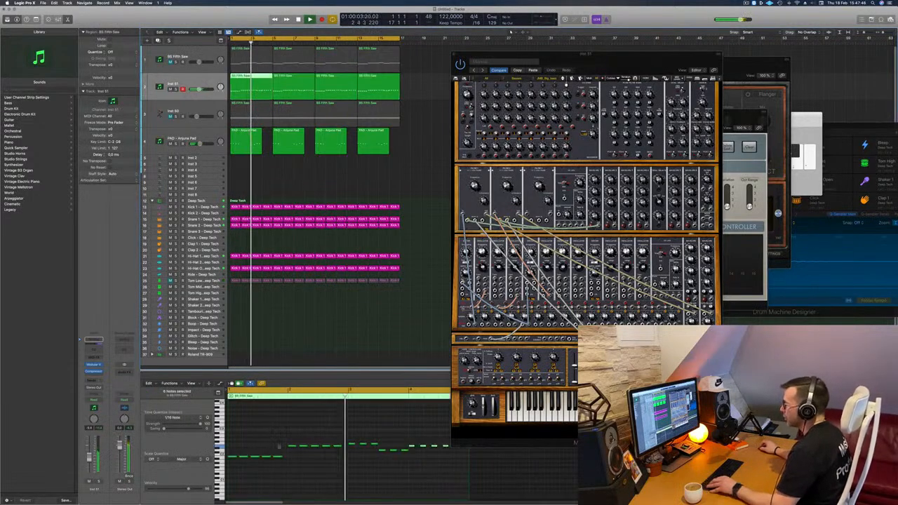
scroll(279, 445, "down", 5)
scroll(279, 445, "down", 2)
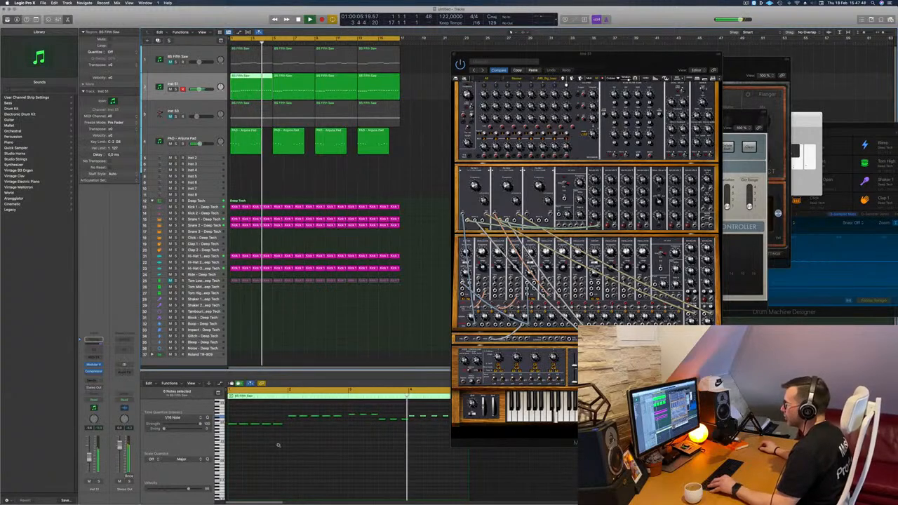
scroll(278, 445, "down", 4)
scroll(270, 441, "down", 1)
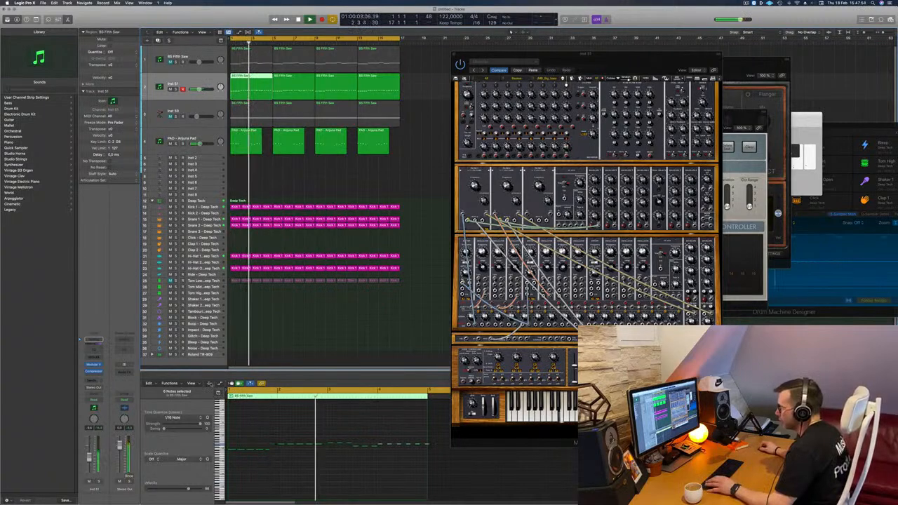
left_click(209, 384)
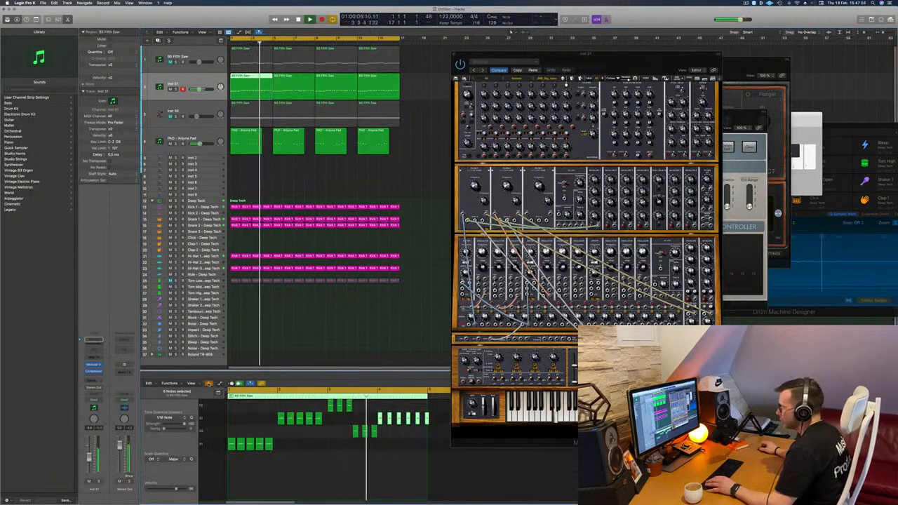
left_click(209, 384)
left_click(219, 384)
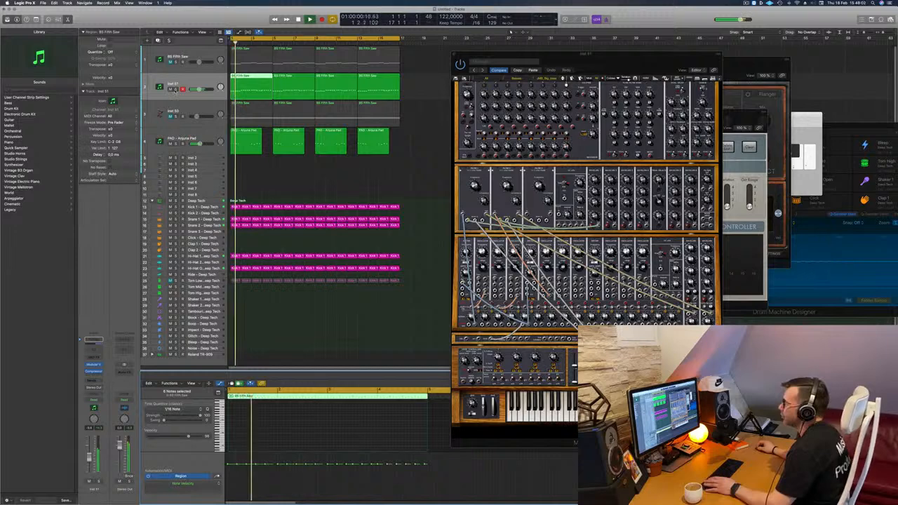
- Solo the Inst 51 track briefly to audition it, and unmute the BS Fifth Saw track
key("ctrl+s")
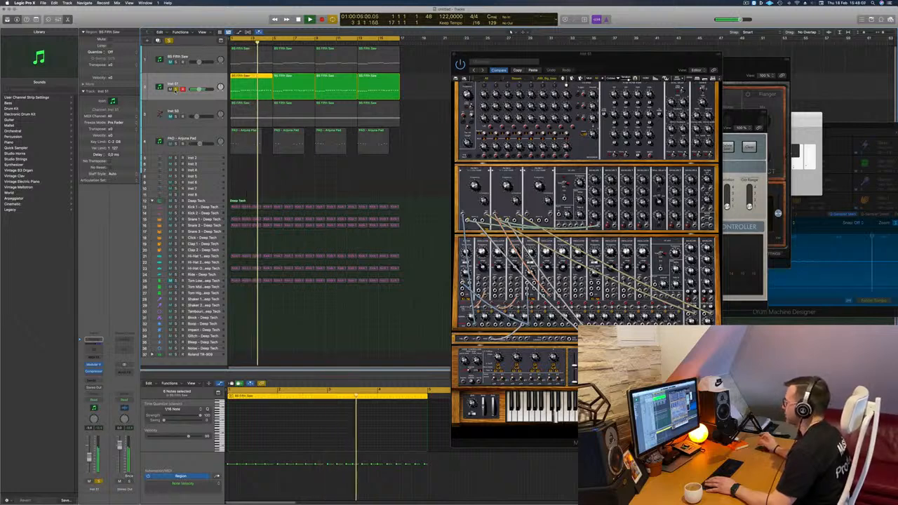
key("ctrl+s")
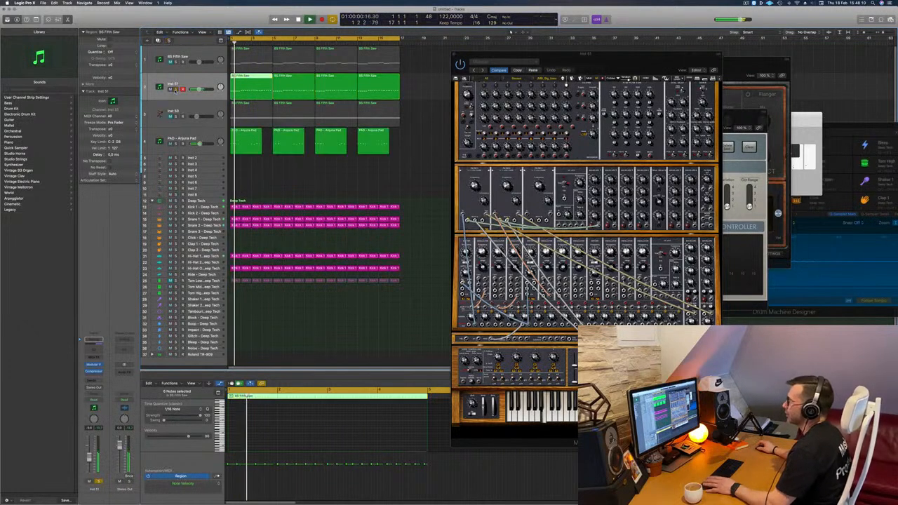
left_click(187, 85)
key("super+Left")
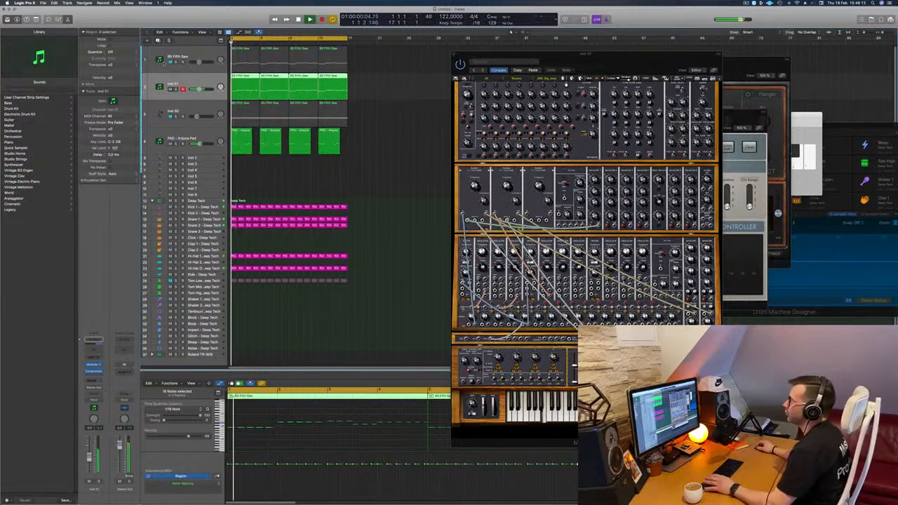
left_click(169, 62)
key("space")
key("super+Left")
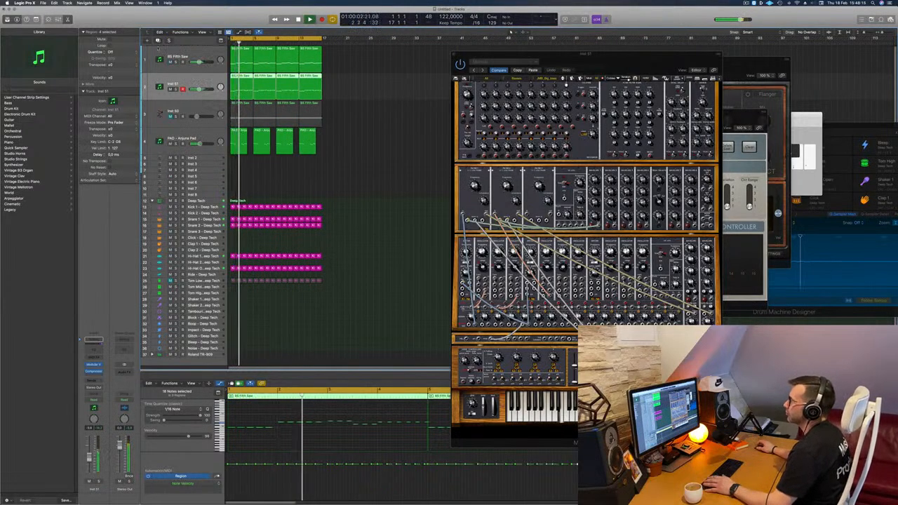
- Enable the low cut in the BS Fifth Saw track's Channel EQ and raise its cutoff to between 100 and 200 Hz
key("Up")
left_click(94, 341)
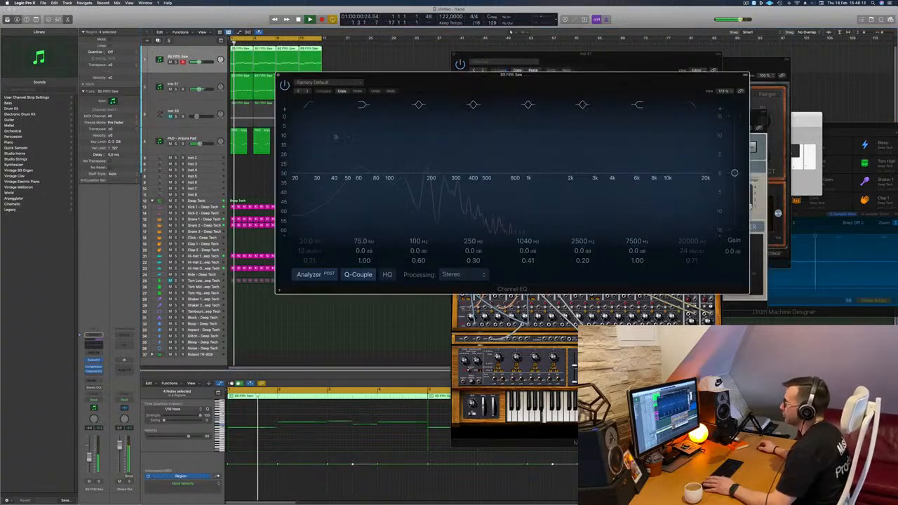
left_click(309, 105)
left_click_drag(346, 159, 421, 144)
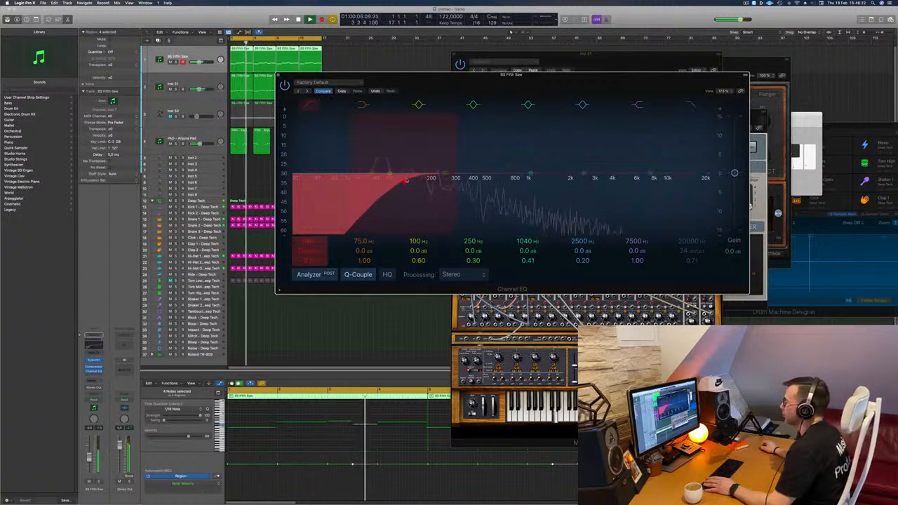
left_click_drag(402, 184, 412, 180)
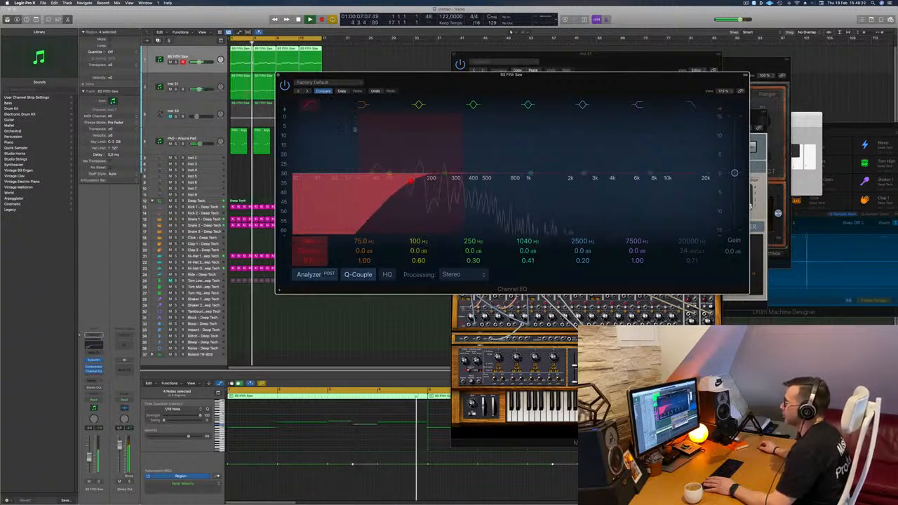
key("super+w")
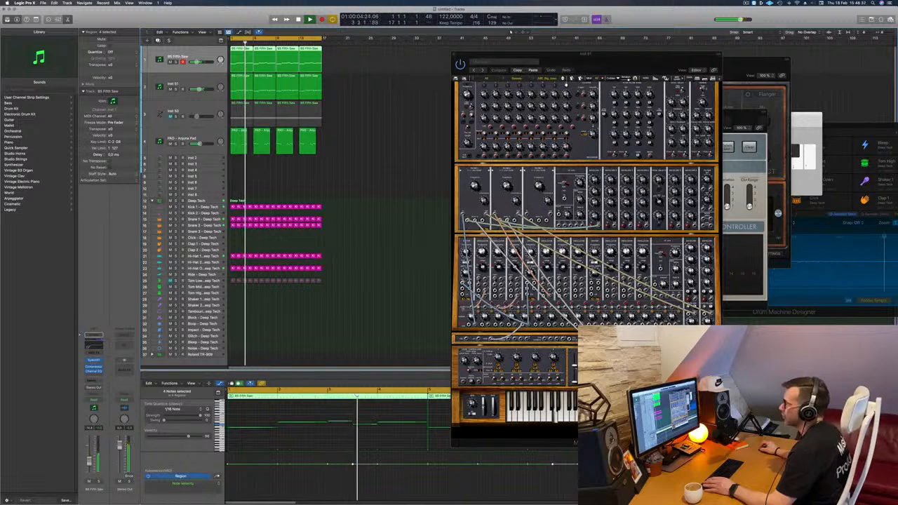
- Close the Modular V window, and unmute and select the Inst 50 track
left_click_drag(453, 57, 381, 66)
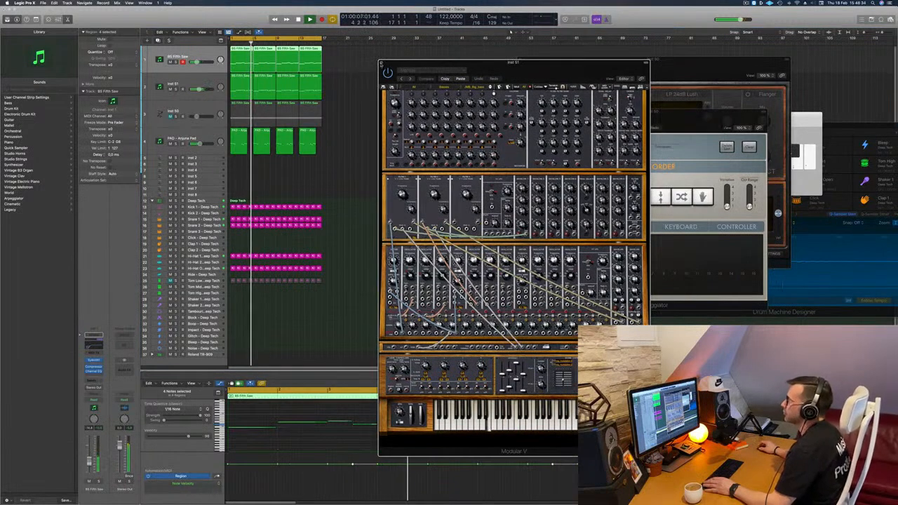
left_click(381, 63)
left_click(170, 117)
left_click(199, 111)
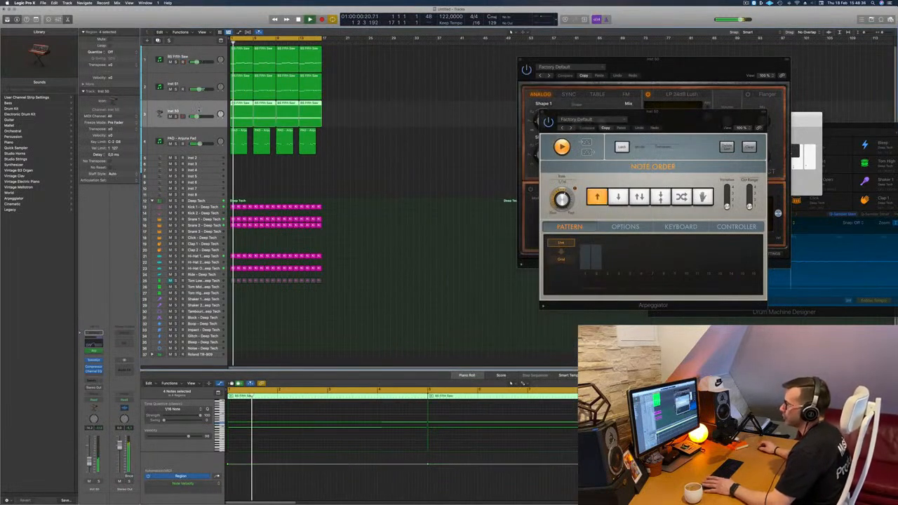
- Set the low cut in the Inst 50 track's Channel EQ to 200 Hz at 12 dB/Oct and lower the track volume slightly
left_click(98, 343)
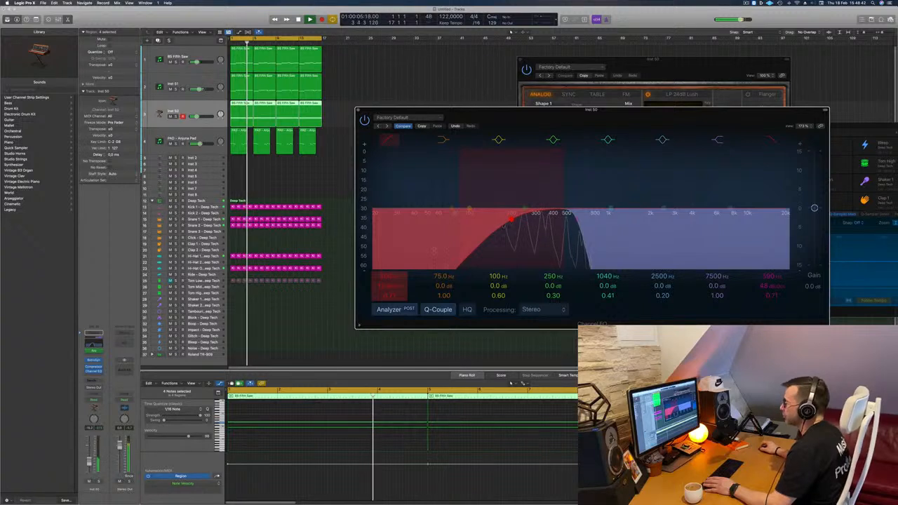
left_click(511, 219)
left_click_drag(89, 460, 89, 461)
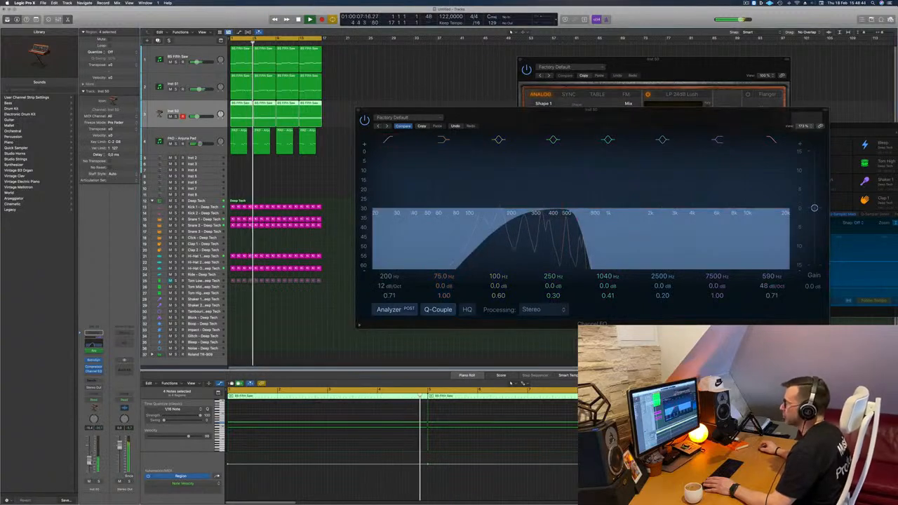
left_click(358, 110)
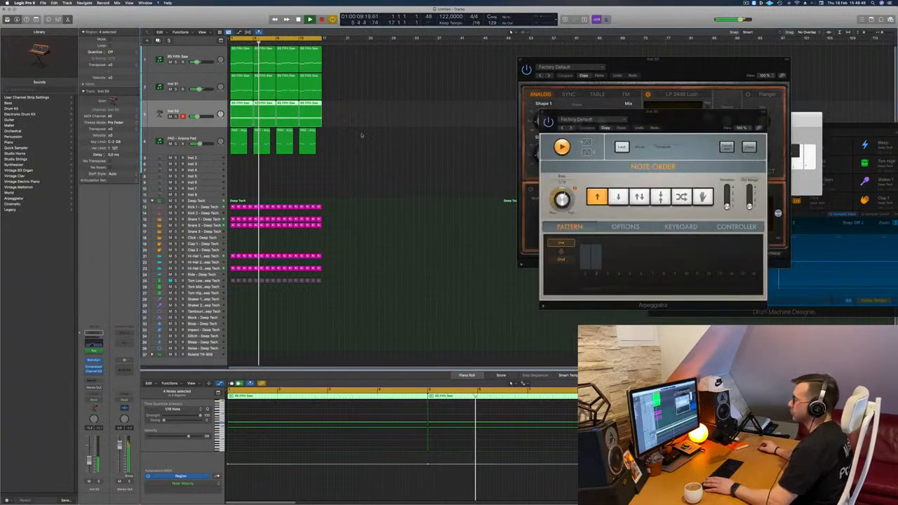
- Repeat all regions on every track three times and extend the cycle range over the whole arrangement
key("Return")
key("super+r")
key("super+r")
key("super+r")
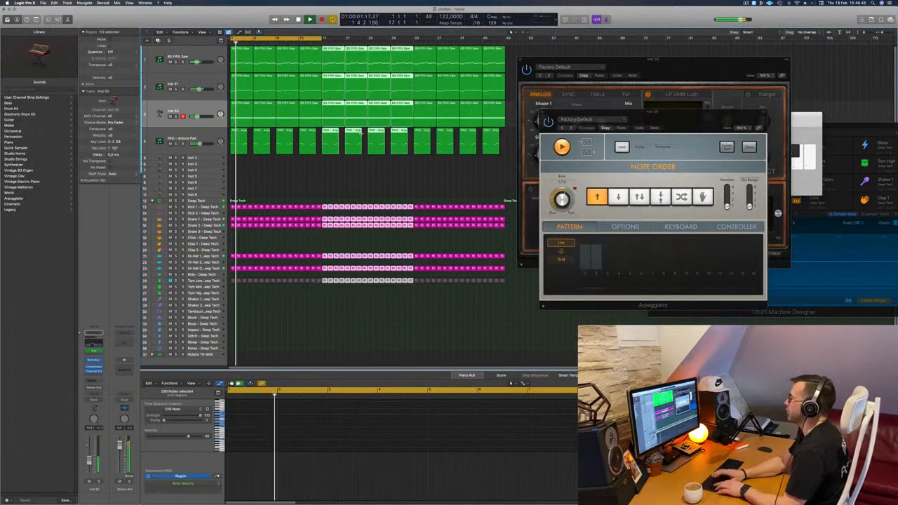
key("super+Left")
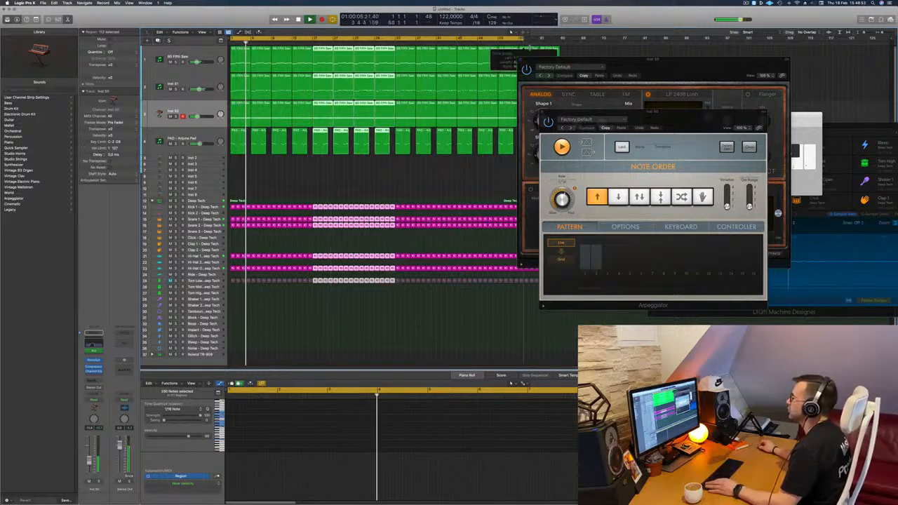
- Move the Retro Synth window clear of the arrangement and close the Arpeggiator window
left_click_drag(629, 66, 766, 98)
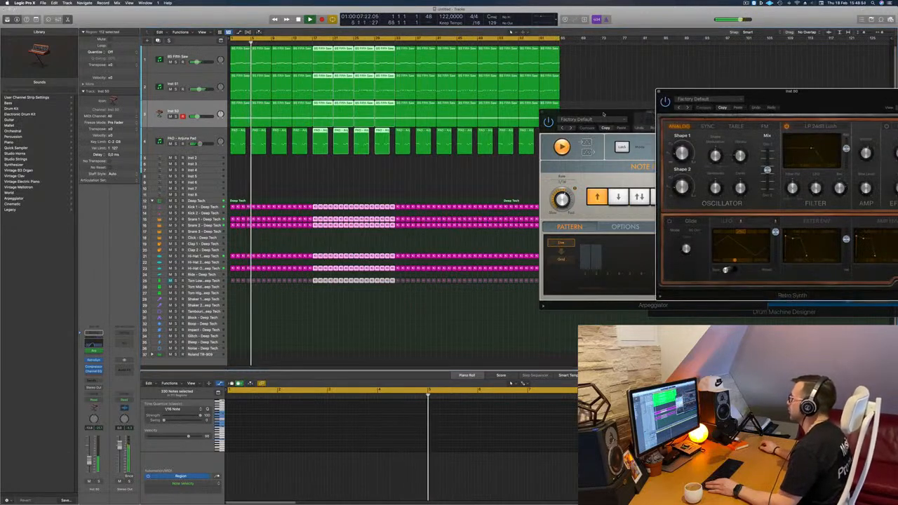
left_click_drag(604, 115, 498, 120)
left_click(437, 117)
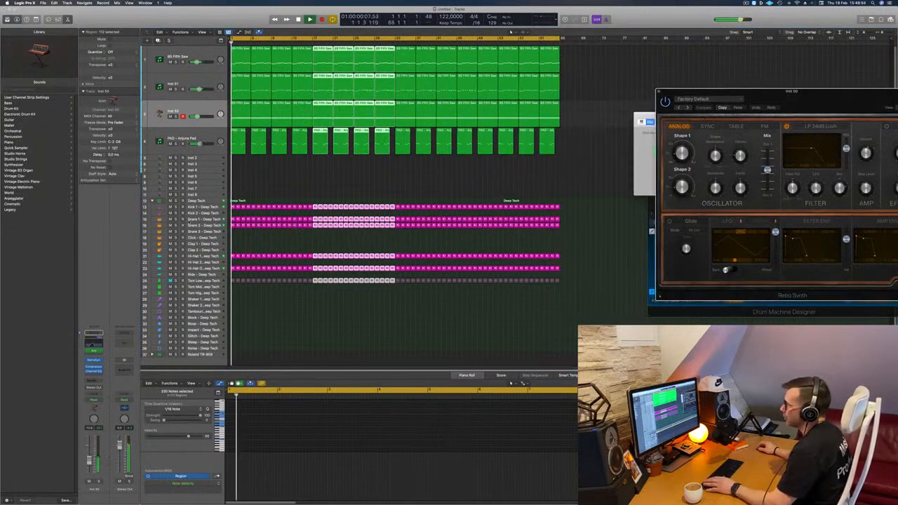
- Select the Snare 1 track, mute the Snare 2 track and clear the region selection
left_click(194, 220)
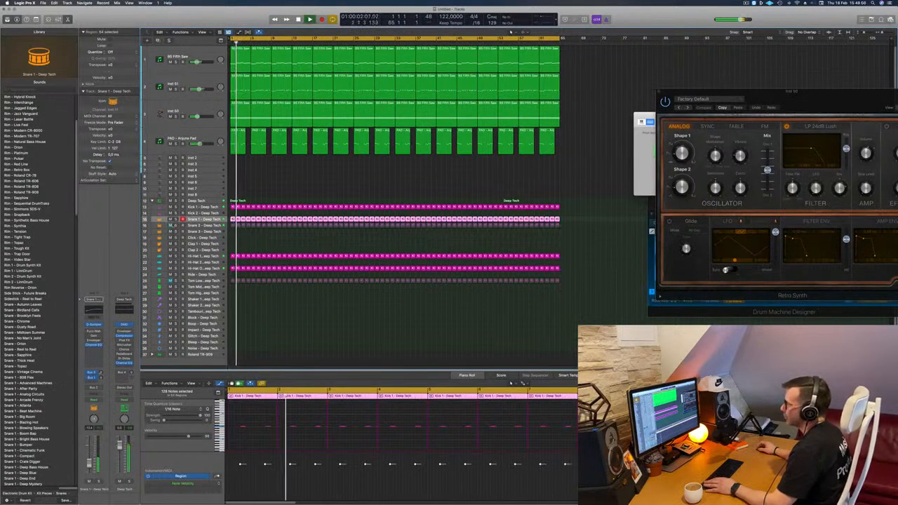
left_click(238, 237)
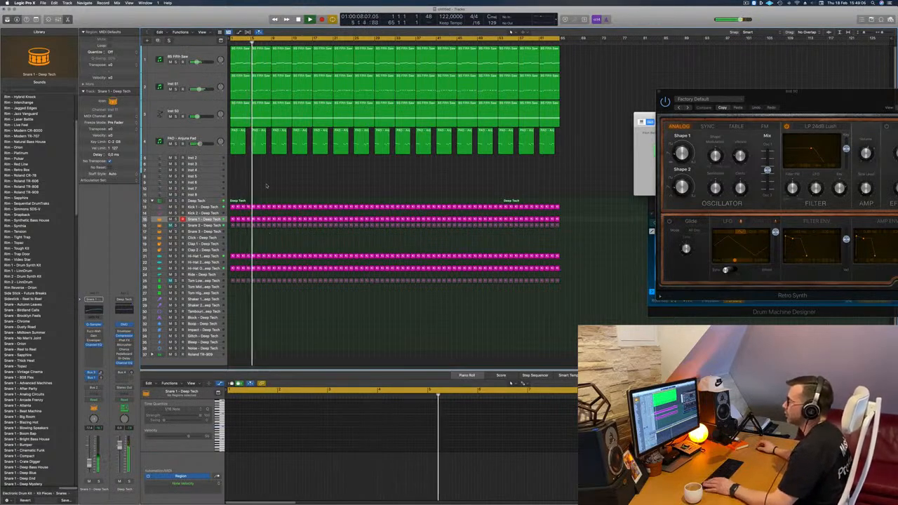
- Unmute the Tom Low track, set its Channel EQ low cut to 93.5 Hz and restart playback
left_click(205, 281)
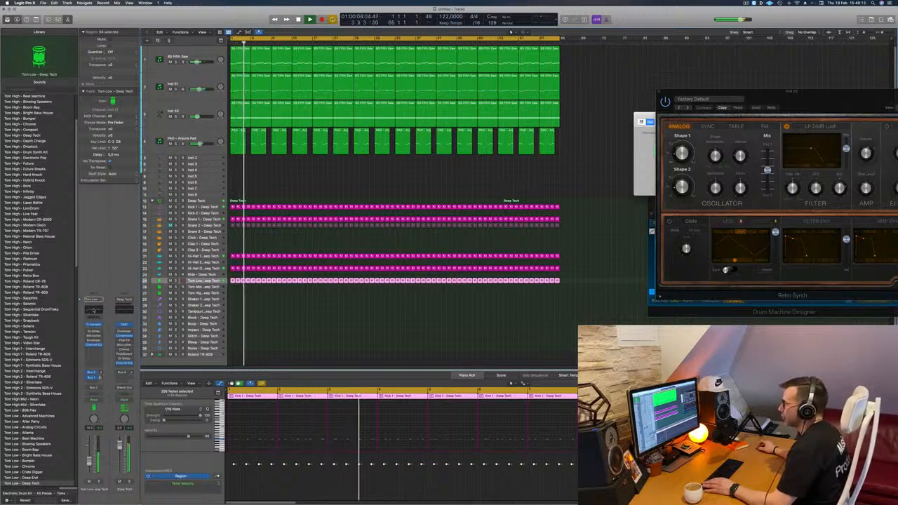
left_click(94, 309)
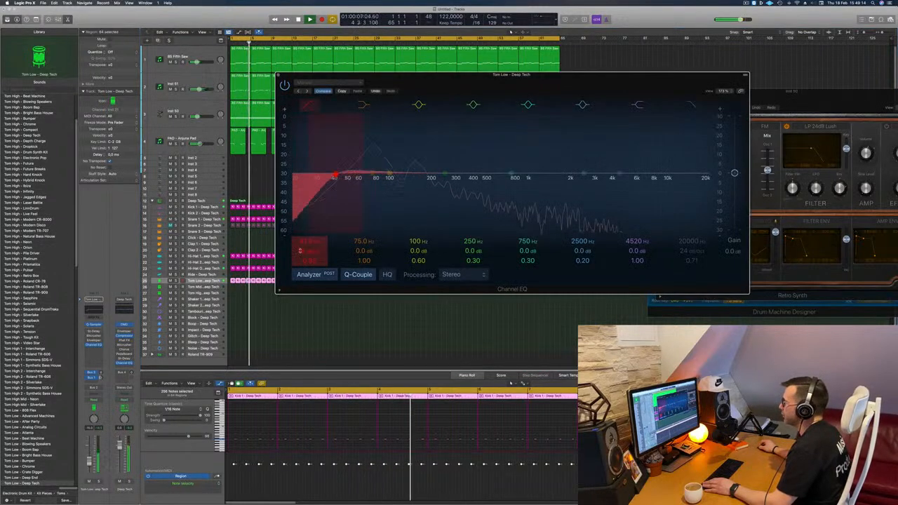
mouse_move(300, 250)
left_mouse_down()
mouse_move(299, 225)
mouse_move(300, 237)
left_mouse_up()
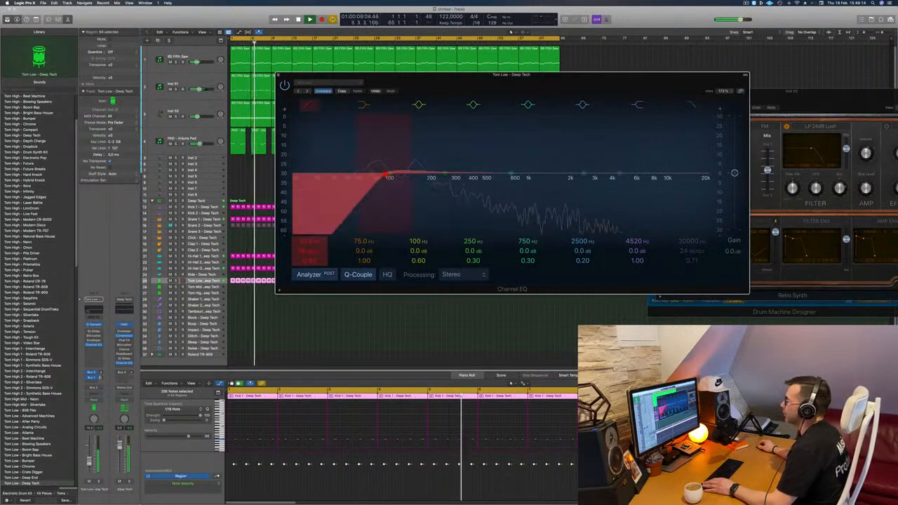
key("space")
key("space")
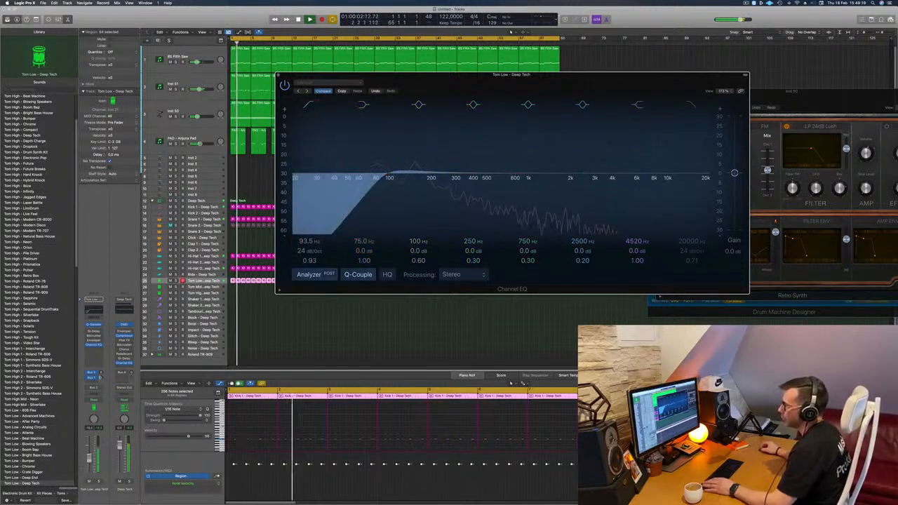
- Lower the Tom Low track's volume slightly, close its Channel EQ and clear the region selection
left_click_drag(89, 458, 90, 461)
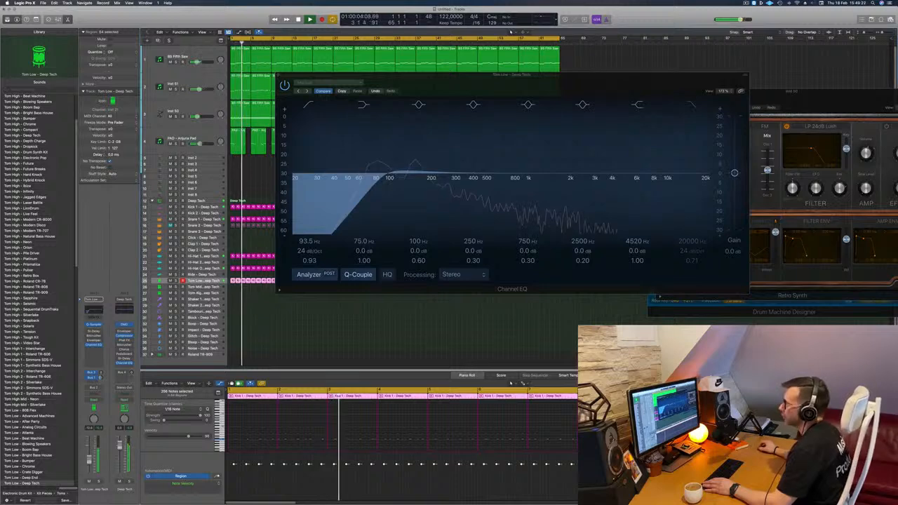
left_click(279, 75)
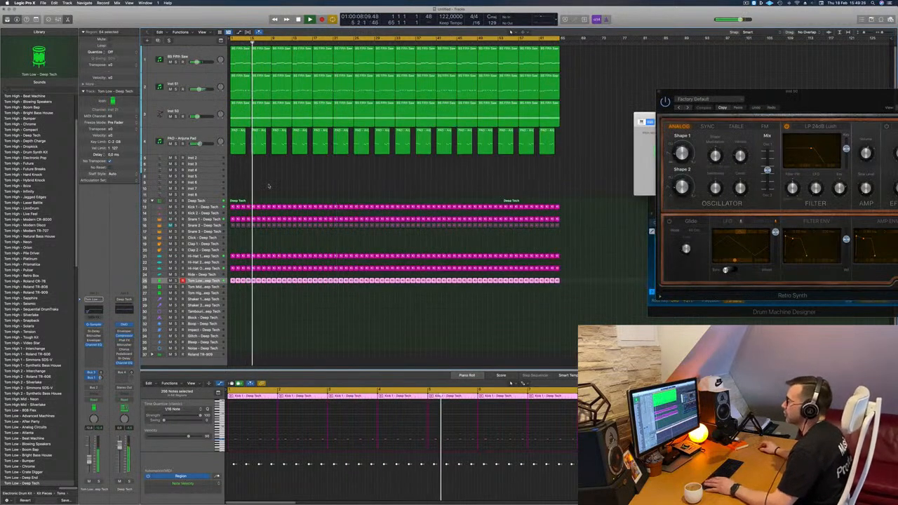
left_click(268, 186)
- Open Sylenth1 on the PAD - Anjuna Pad track, move its window higher and adjust the filter cutoff
left_click(215, 140)
key("Return")
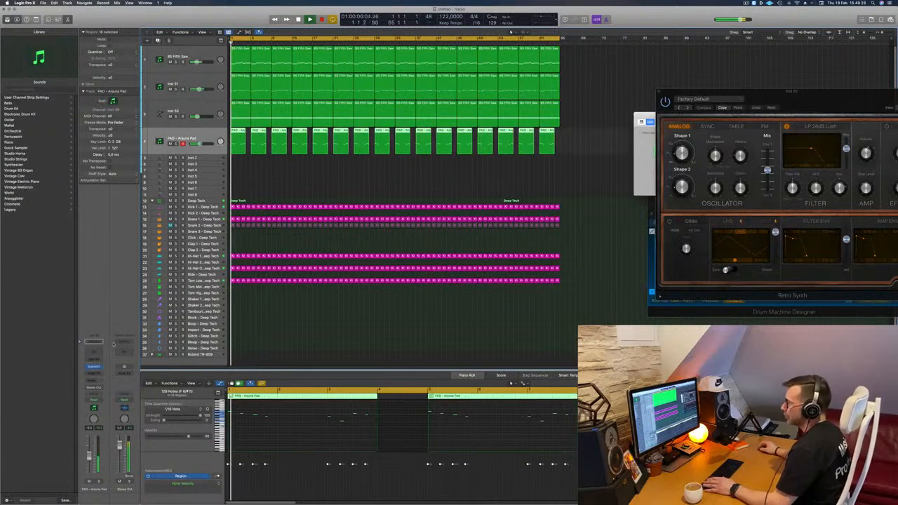
left_click(95, 367)
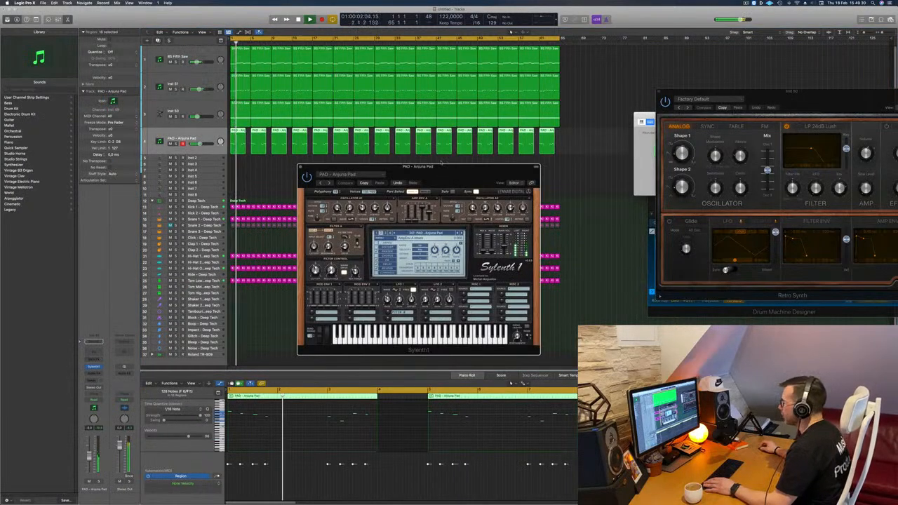
left_click_drag(442, 169, 438, 135)
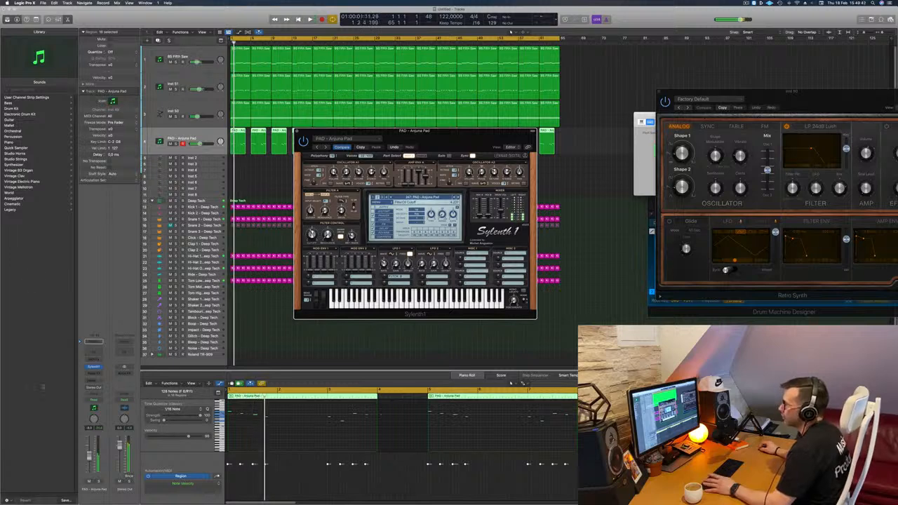
- Add a send from the pad track to a free bus and insert SilverVerb on the resulting aux channel
left_click(93, 342)
mouse_move(91, 388)
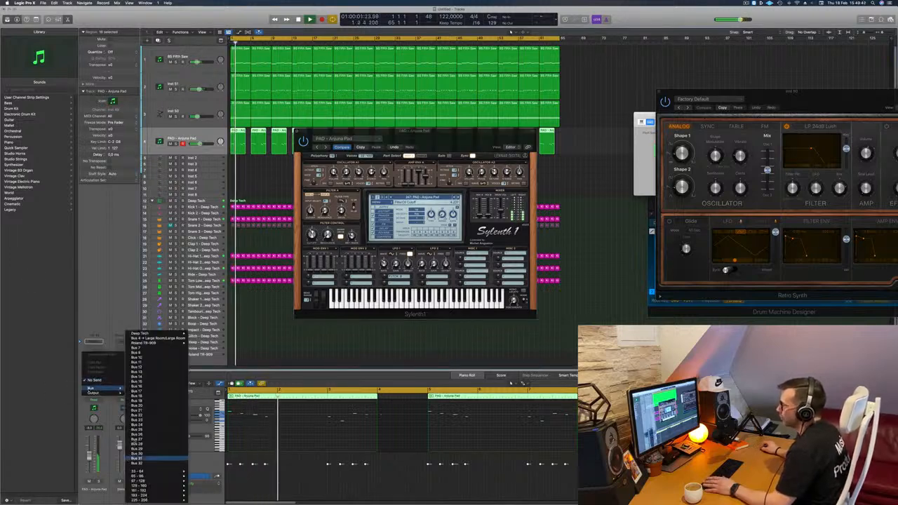
left_click(71, 306)
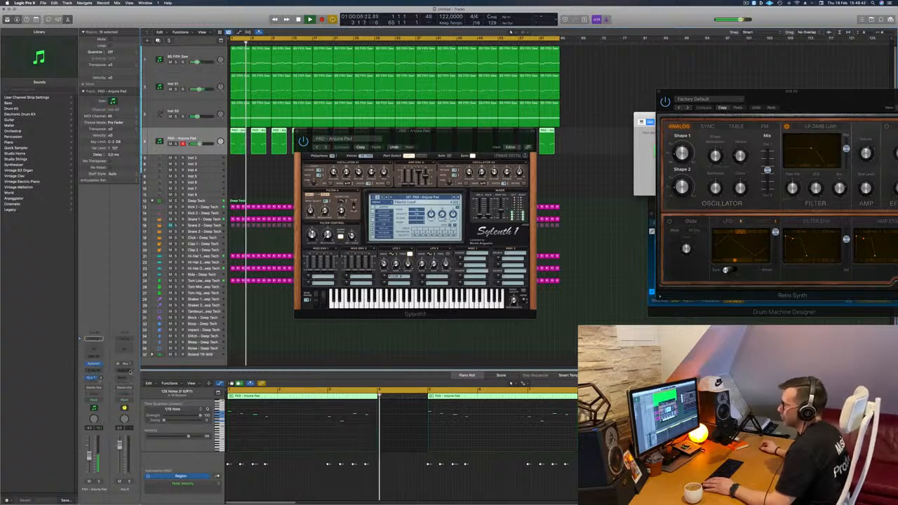
left_click(125, 365)
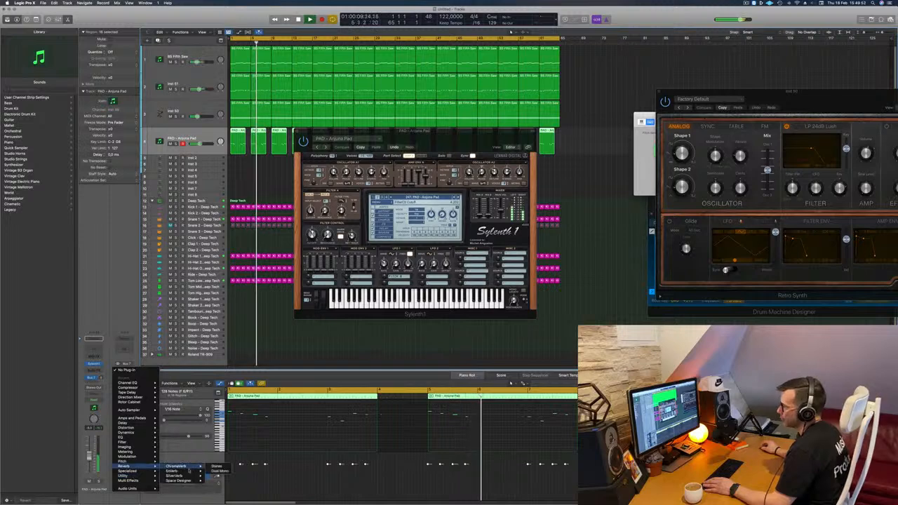
left_click(181, 476)
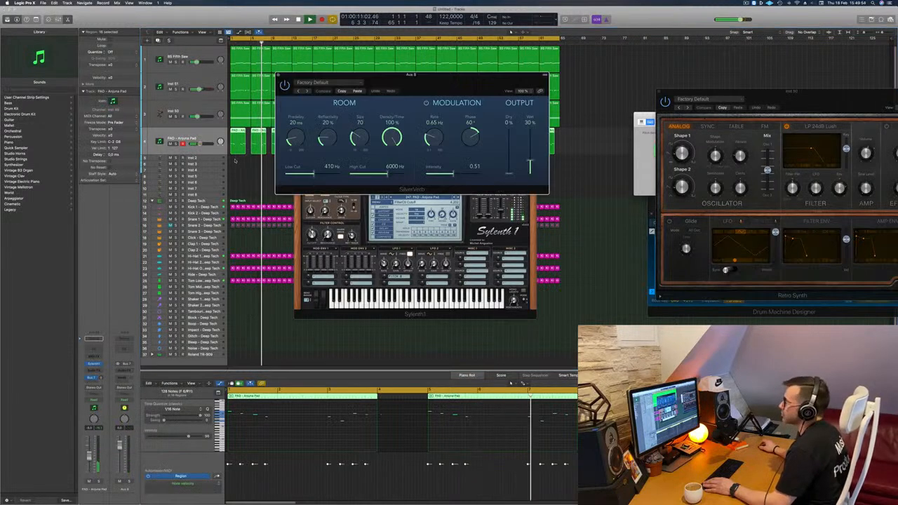
- Load the grandiose preset in SilverVerb, close its window and raise the pad track's send level while restarting playback
left_click(314, 83)
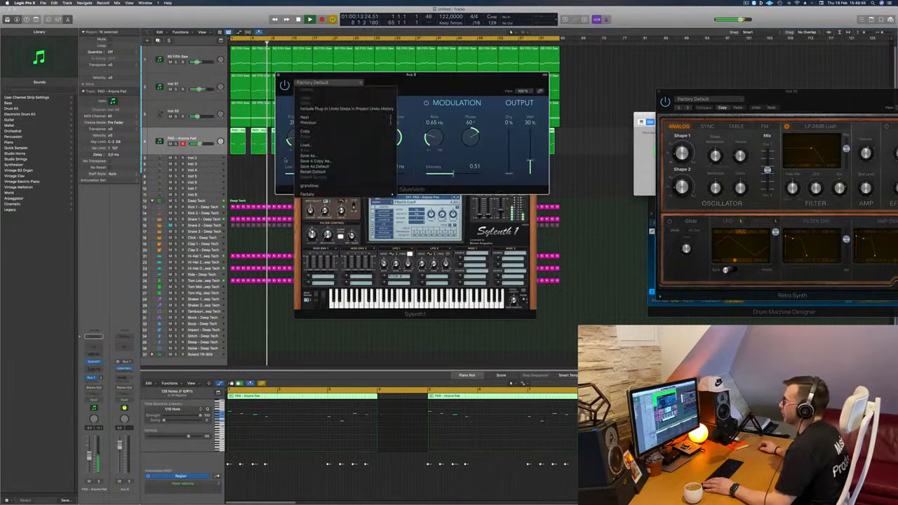
left_click(330, 185)
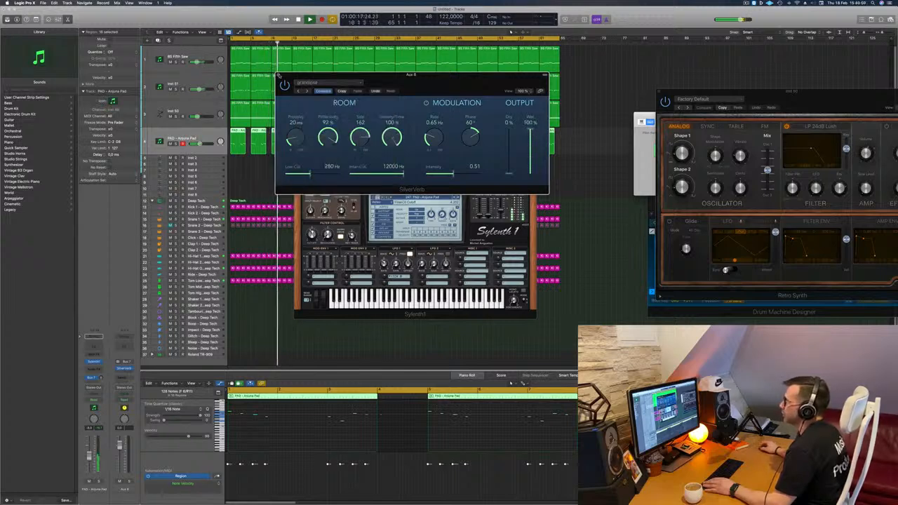
left_click(98, 370)
key("space")
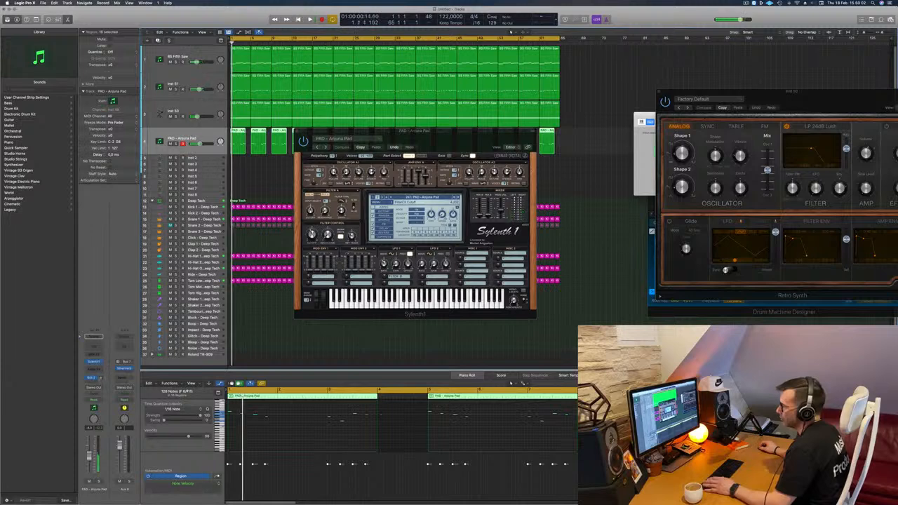
key("space")
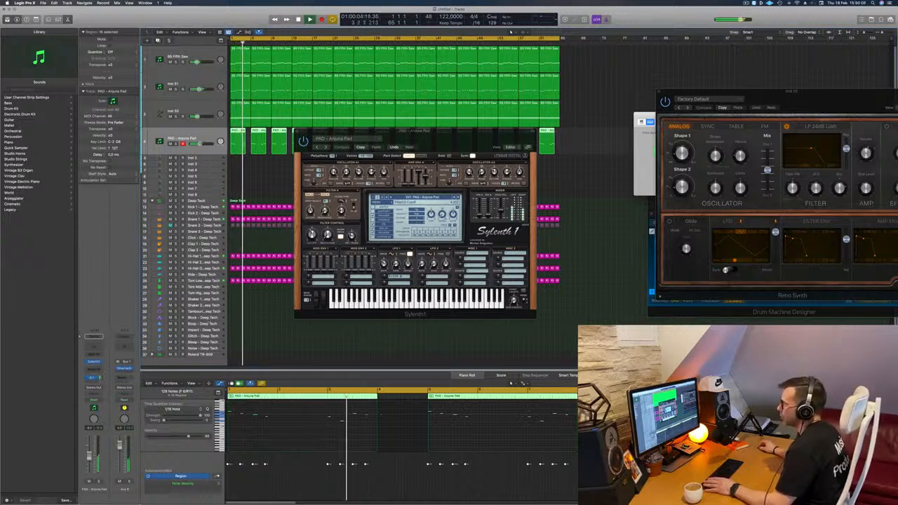
- Move the pad's Sylenth1 window off its regions, close it and clear the region selection
left_click_drag(437, 135, 416, 212)
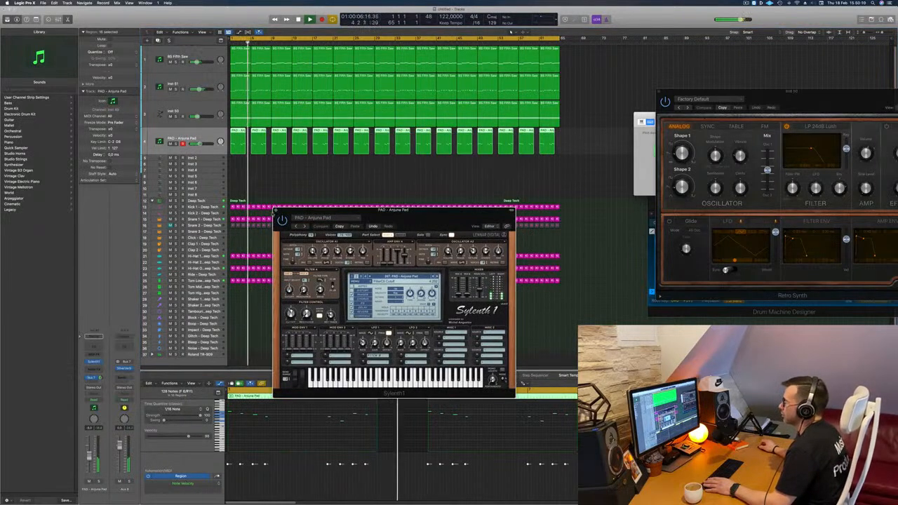
left_click(275, 209)
left_click(273, 181)
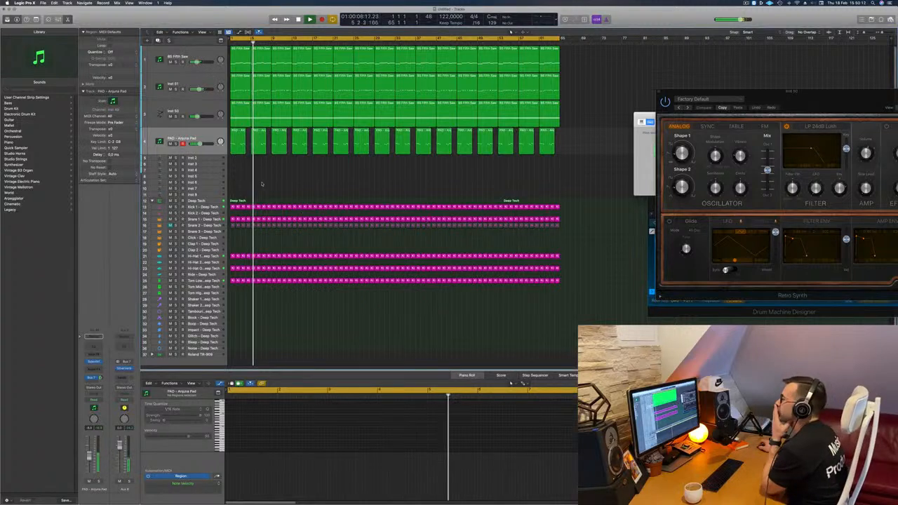
- Lower the Inst 50 track's volume slightly and clear its region selection
left_click(206, 106)
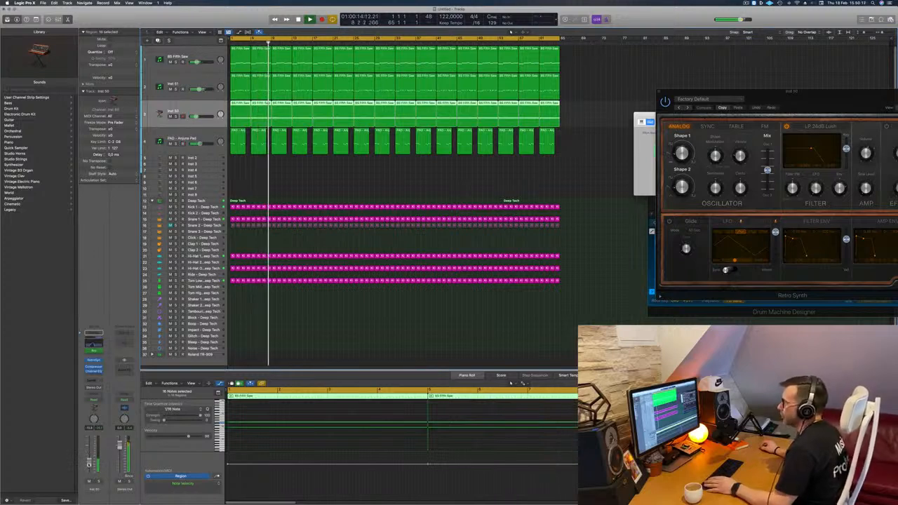
left_click(295, 187)
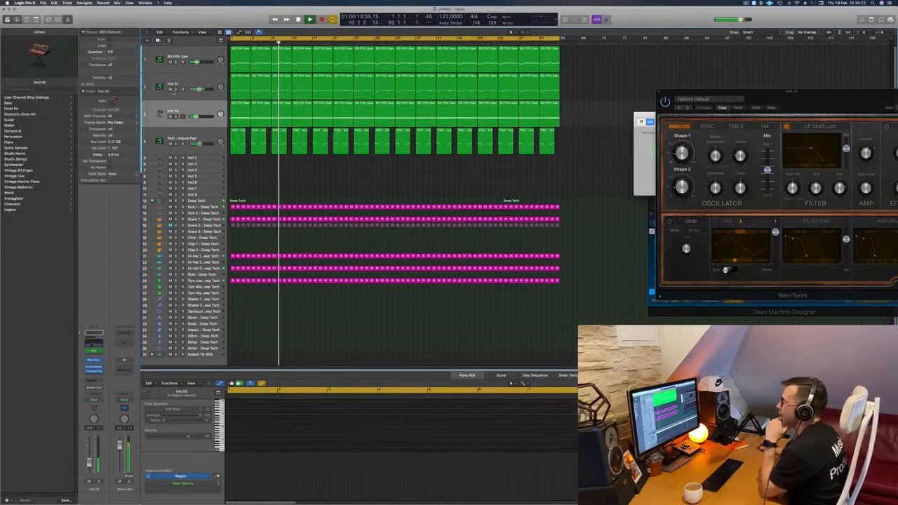
- Solo the Inst 51 track briefly, open its Modular V synth and adjust the Filter 1 cutoff
left_click(181, 84)
left_click(176, 89)
left_click(177, 89)
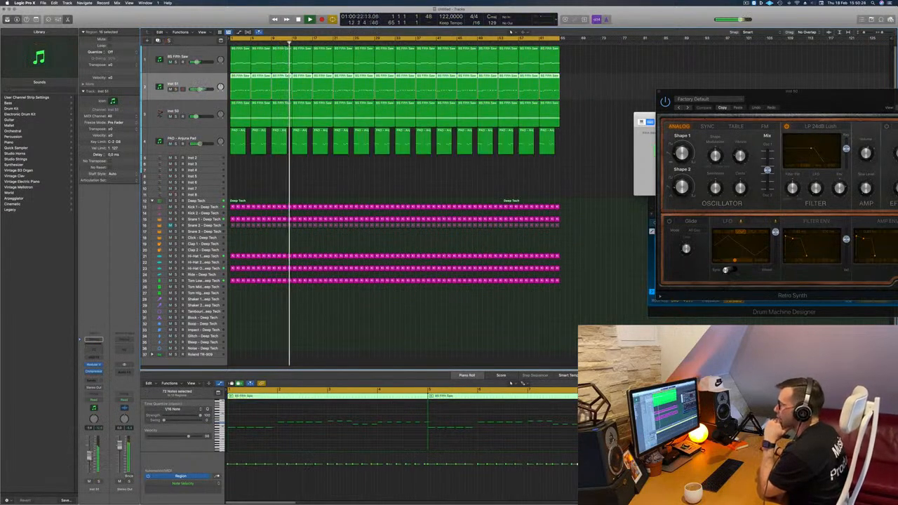
left_click(96, 365)
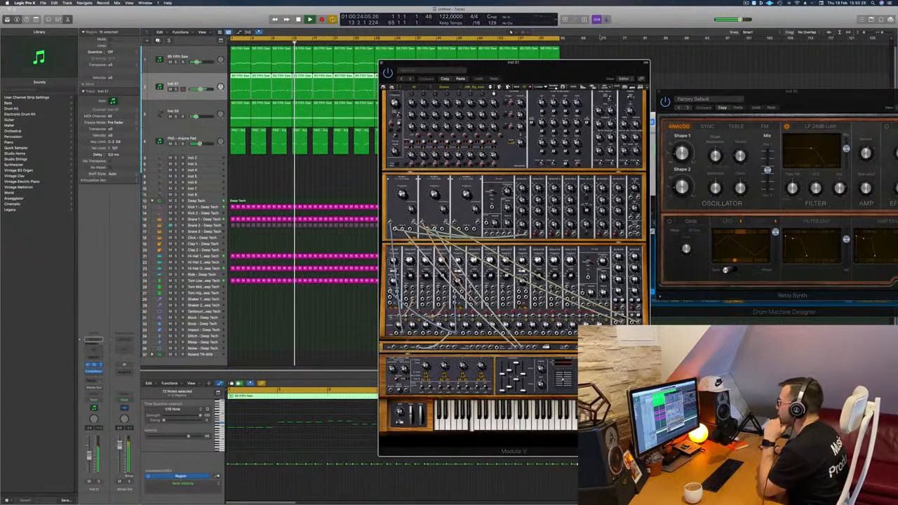
left_click_drag(585, 73, 480, 34)
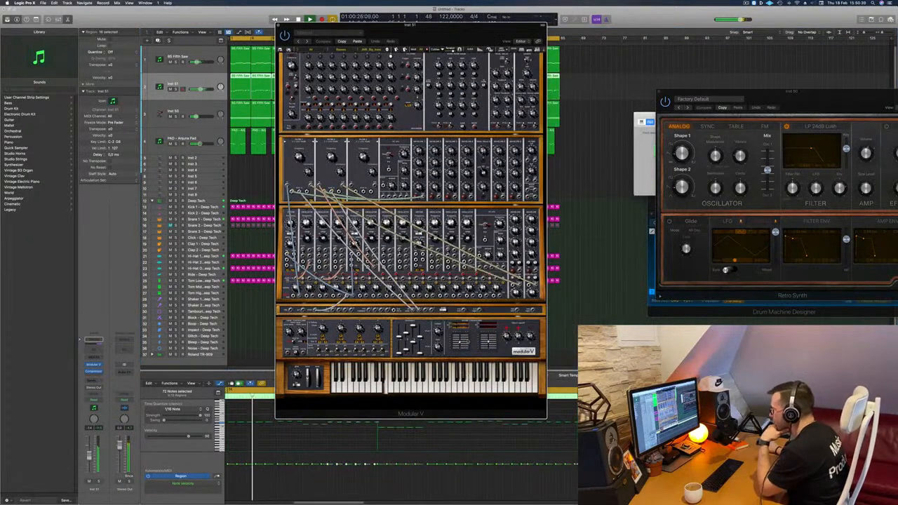
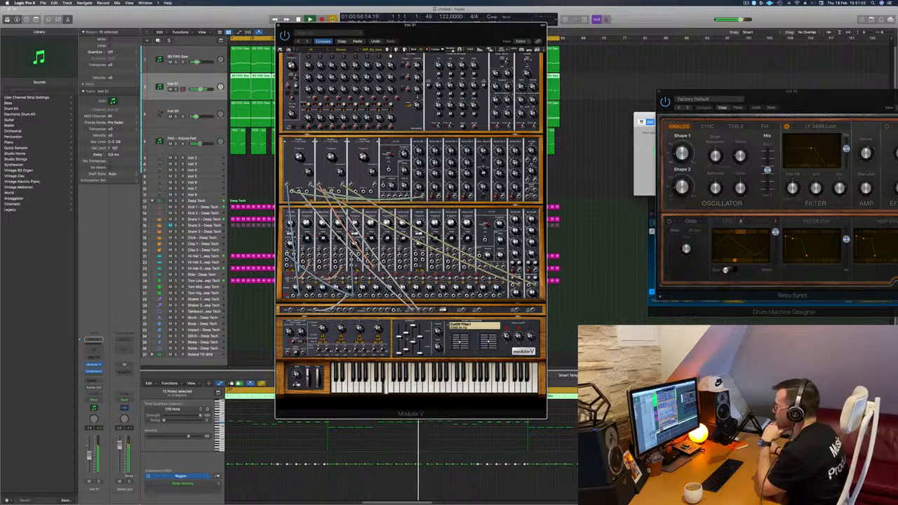
- Shift the Modular V window aside, restart playback and compare Inst 51 in solo with the full mix
left_click_drag(431, 29, 538, 30)
key("space")
key("space")
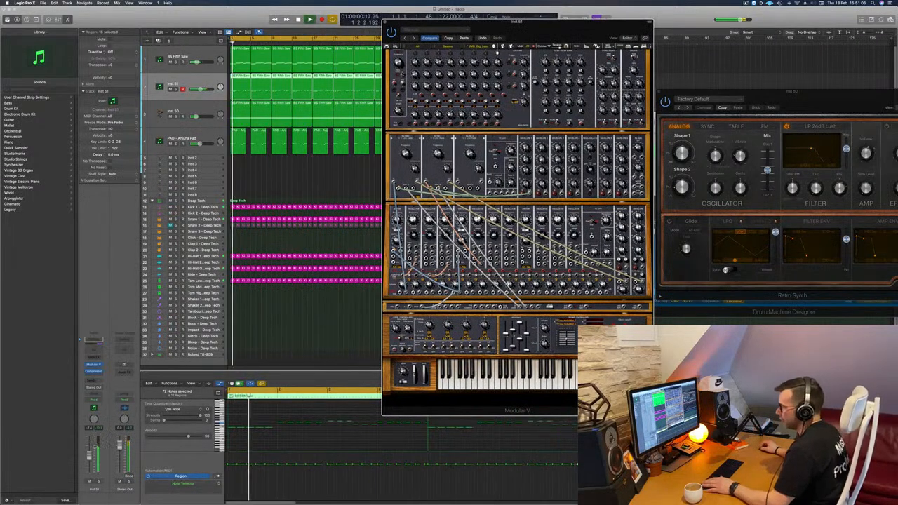
left_click(99, 482)
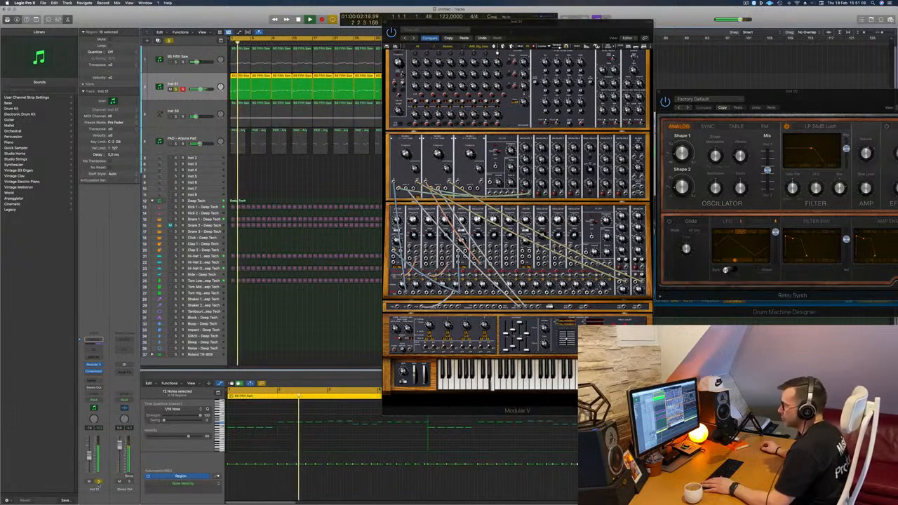
left_click(99, 482)
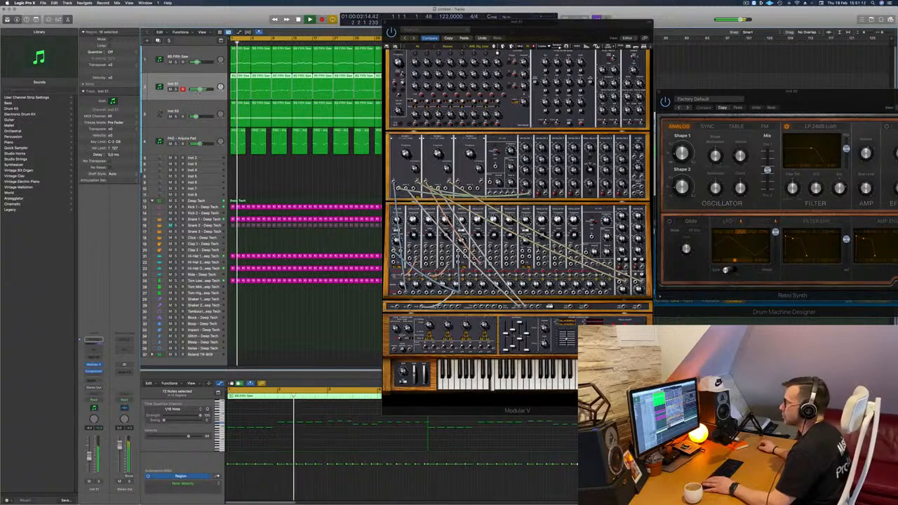
- Mute the PAD - Anjuna Pad and Inst 50 tracks
left_click(170, 144)
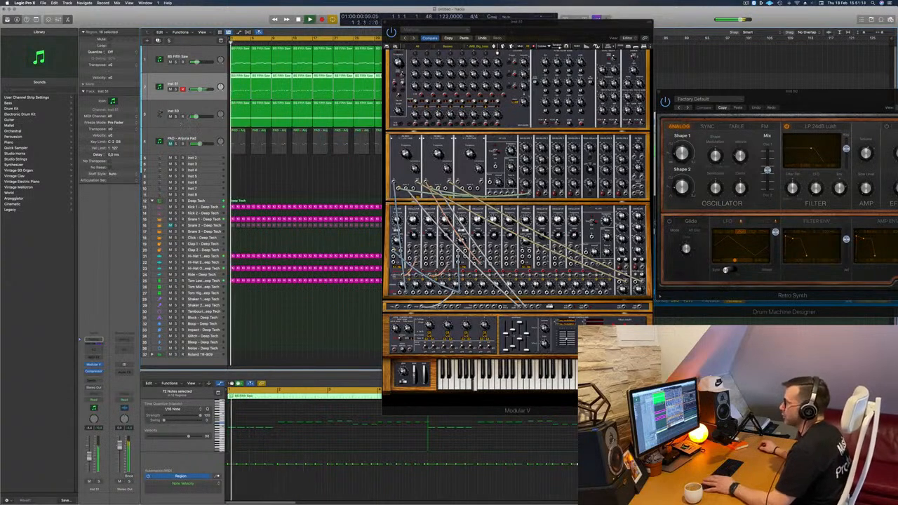
left_click(170, 116)
- Move the Modular V window clear of the arrangement and lower the Inst 51 track's volume slightly
left_click_drag(437, 23, 591, 55)
left_click(383, 177)
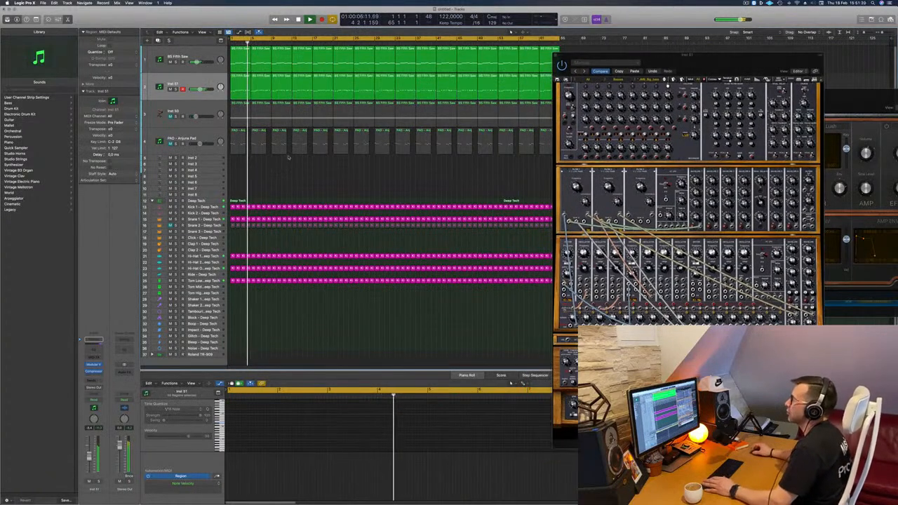
left_click_drag(185, 89, 185, 89)
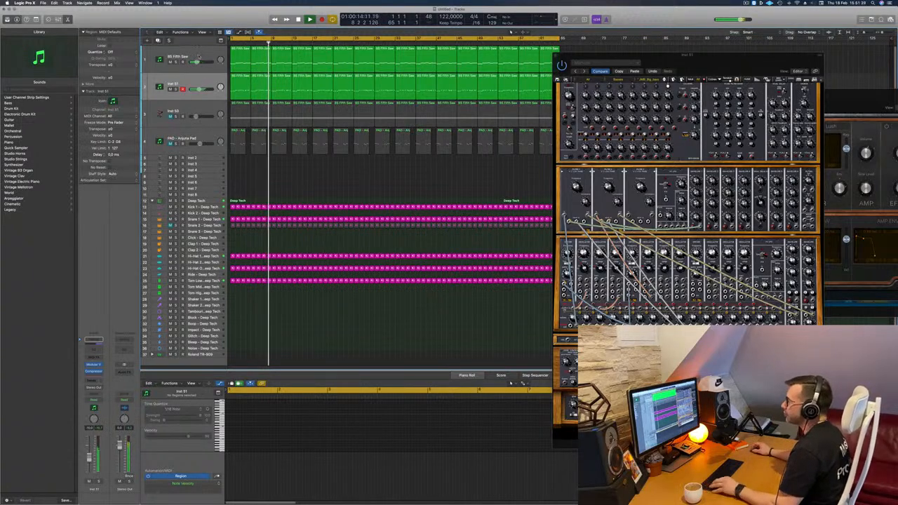
- Duplicate the BS Fifth Saw track with its regions below the Inst 2 track and audition the copy in solo
left_click_drag(197, 58, 197, 165)
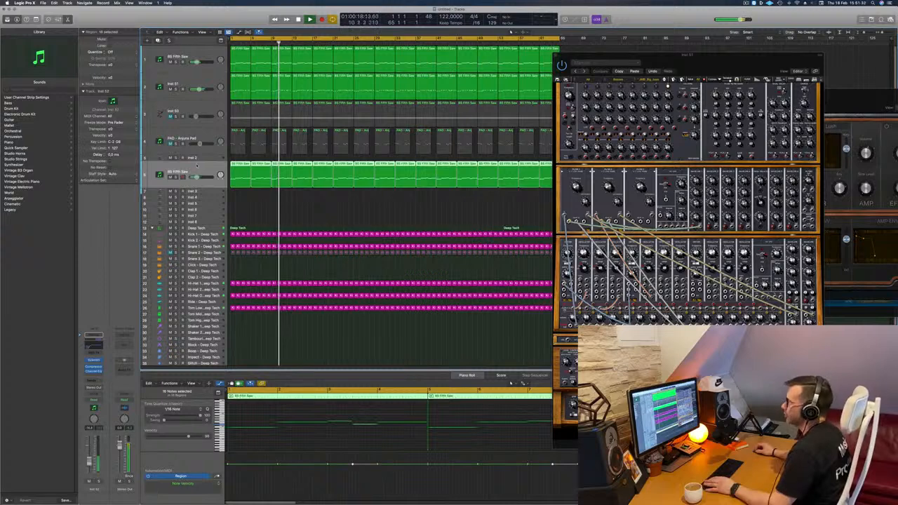
left_click(176, 178)
left_click(176, 178)
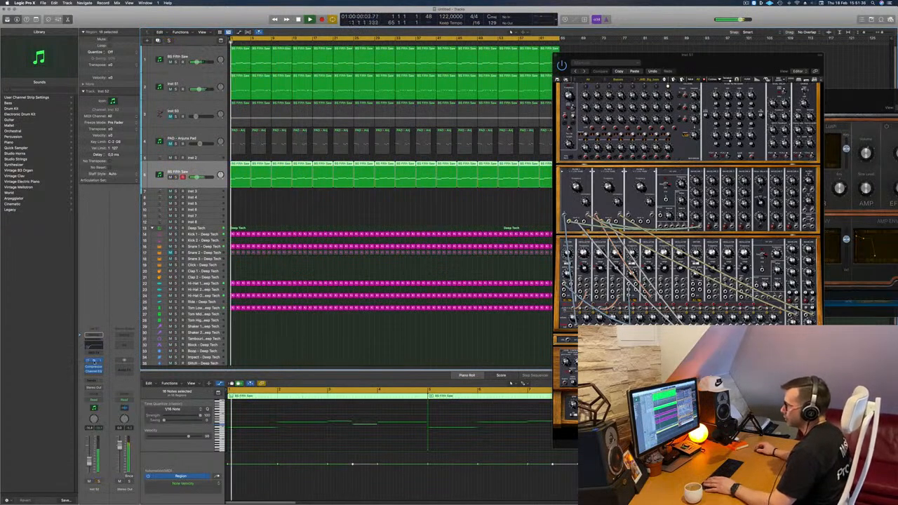
- Replace the duplicated track's instrument with stereo Alchemy and add a send to Bus 7
left_click(93, 335)
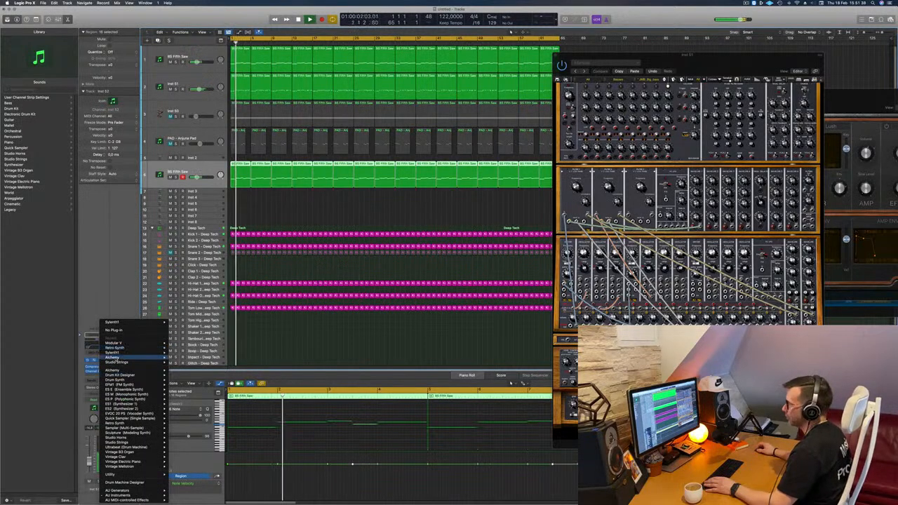
mouse_move(114, 357)
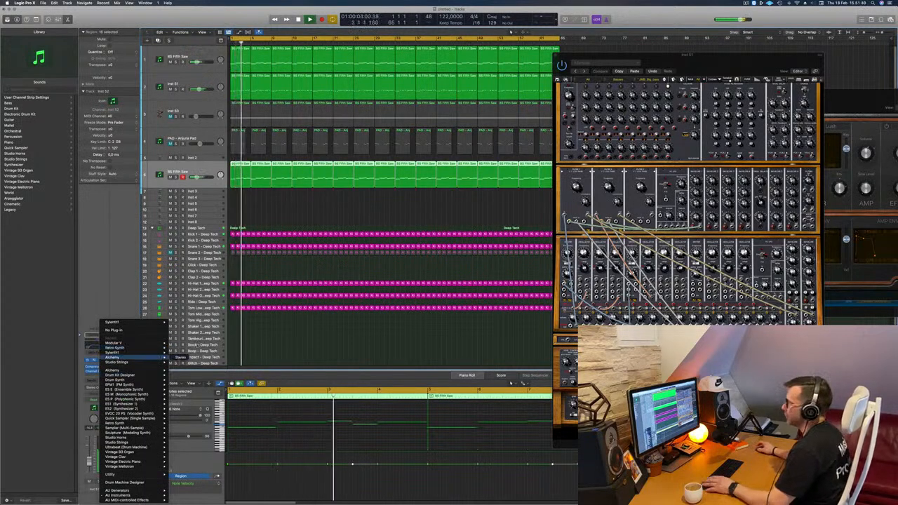
left_click(180, 357)
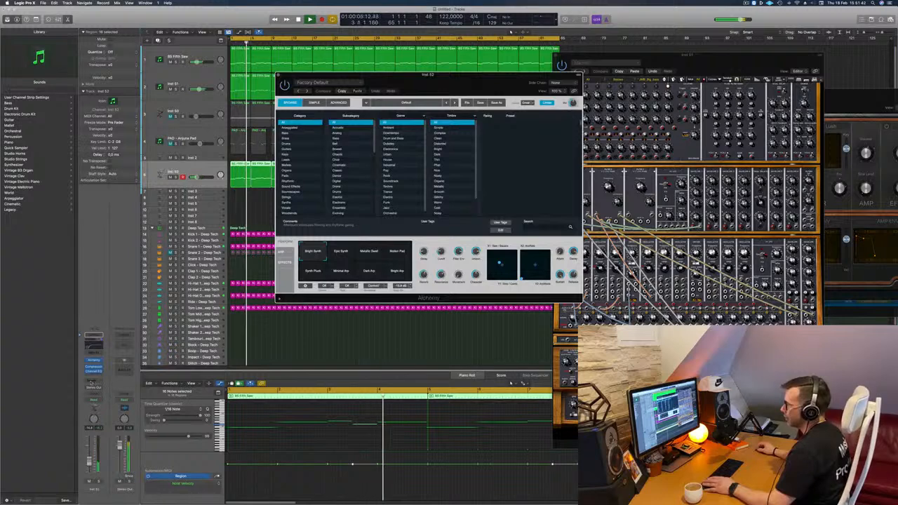
left_click(92, 384)
mouse_move(106, 388)
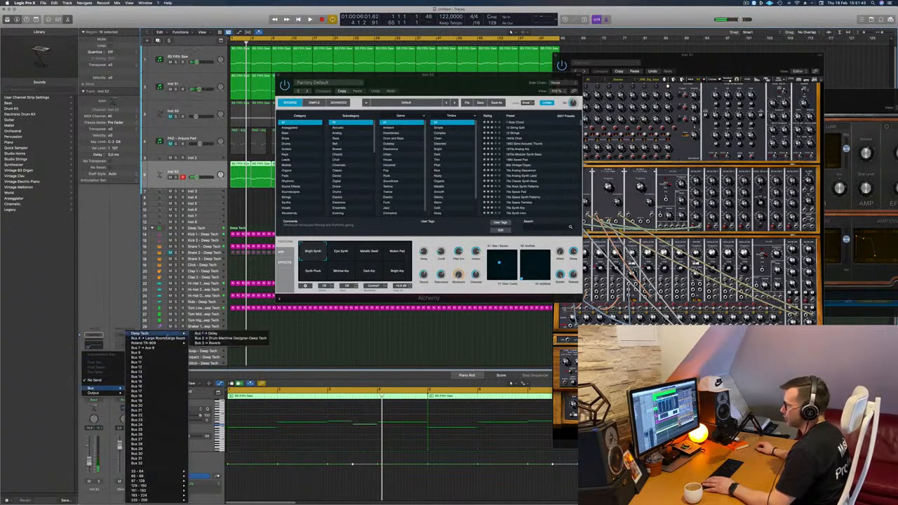
left_click(160, 348)
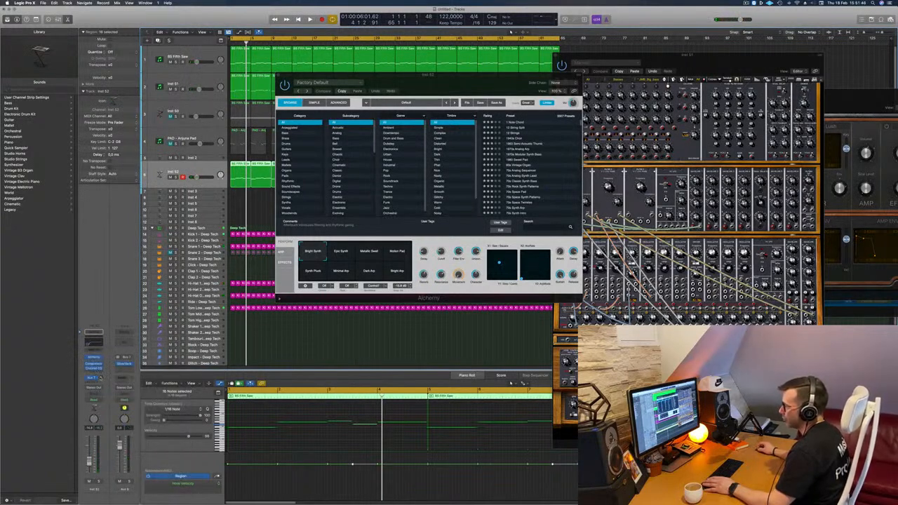
- Audition the Motion Pad snapshot in Alchemy during playback and reposition the plug-in window
key("space")
left_click_drag(392, 75, 522, 80)
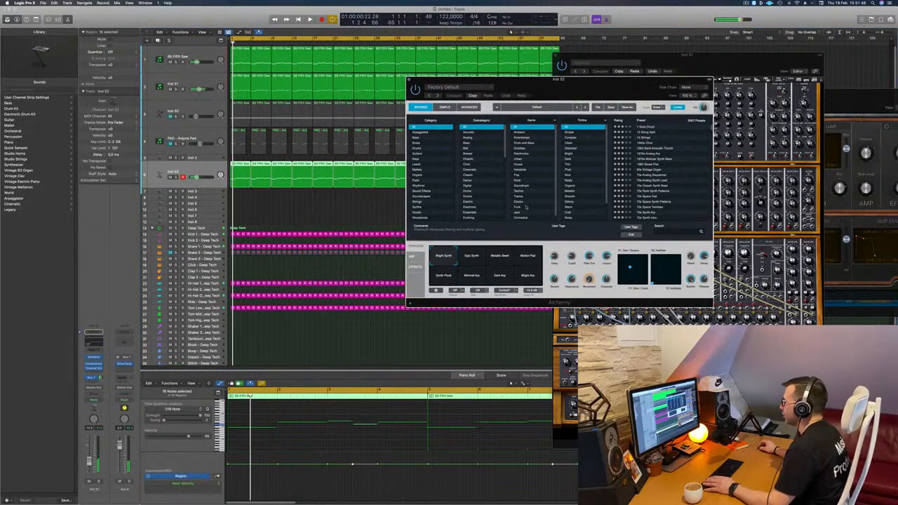
left_click(527, 257)
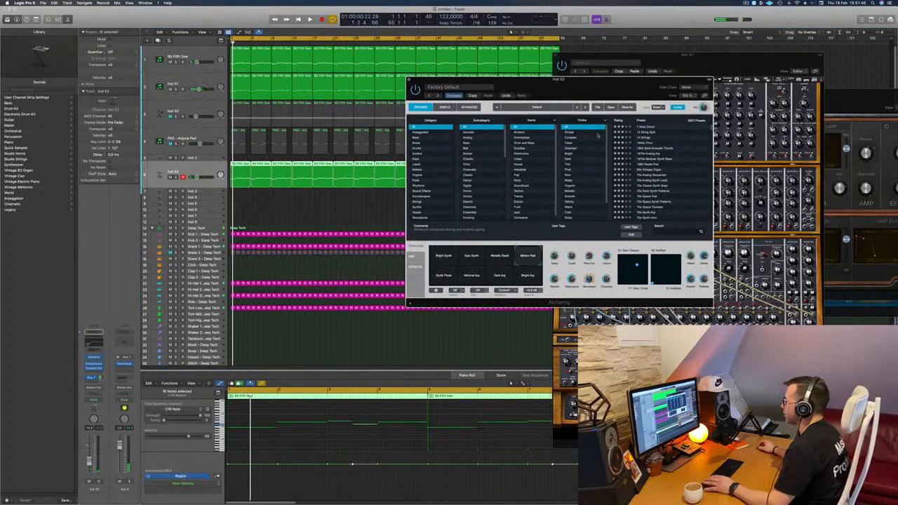
left_click_drag(561, 79, 640, 45)
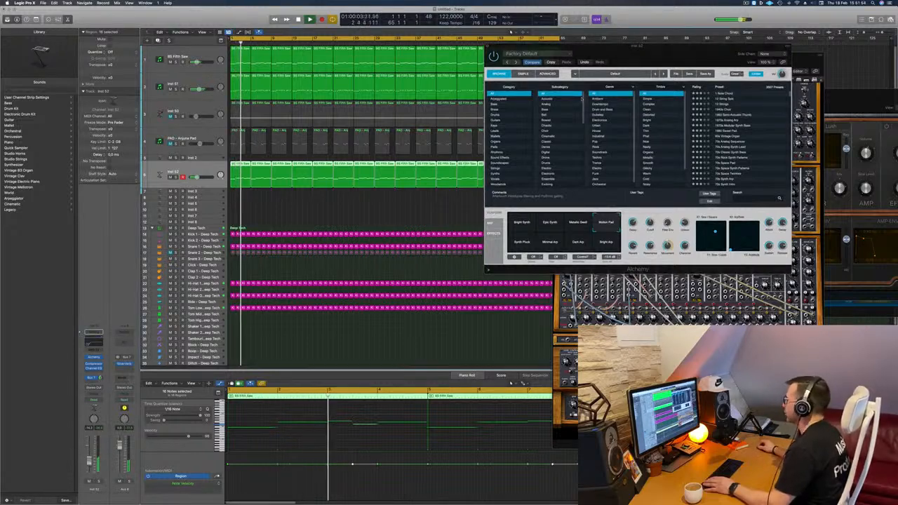
left_click_drag(656, 56, 477, 135)
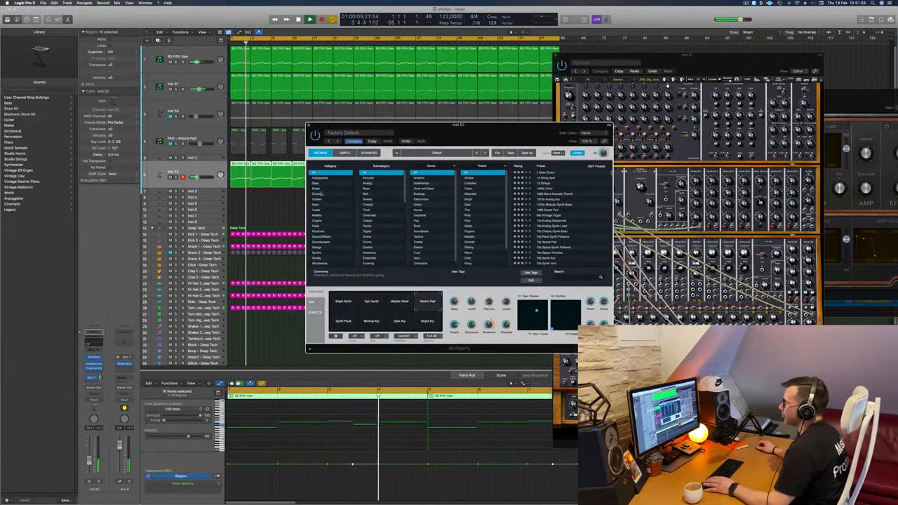
- Load the Alpha Pad preset from Alchemy's Pads category and audition it with the track
left_click(320, 226)
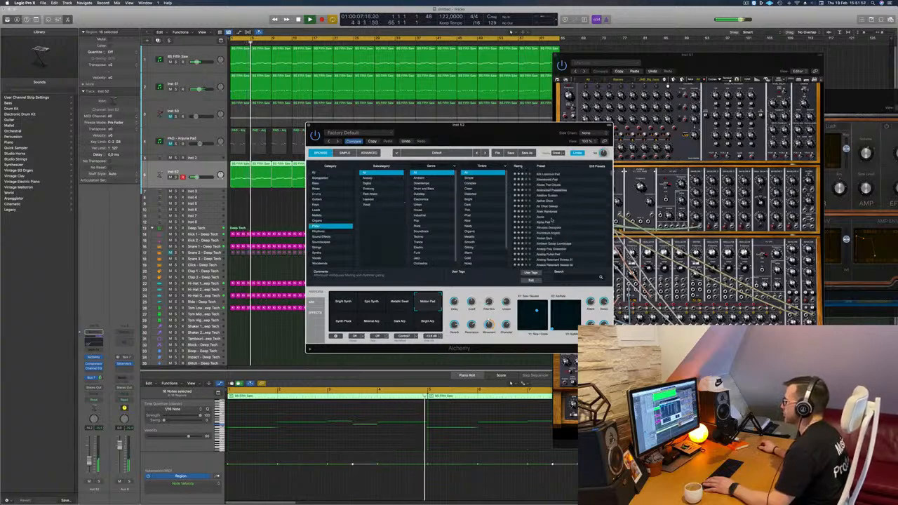
left_click(544, 223)
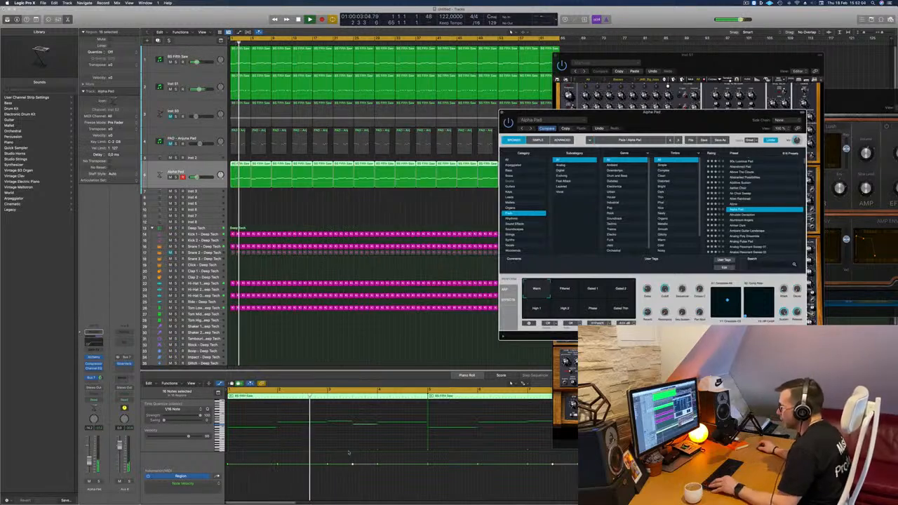
left_click(271, 440)
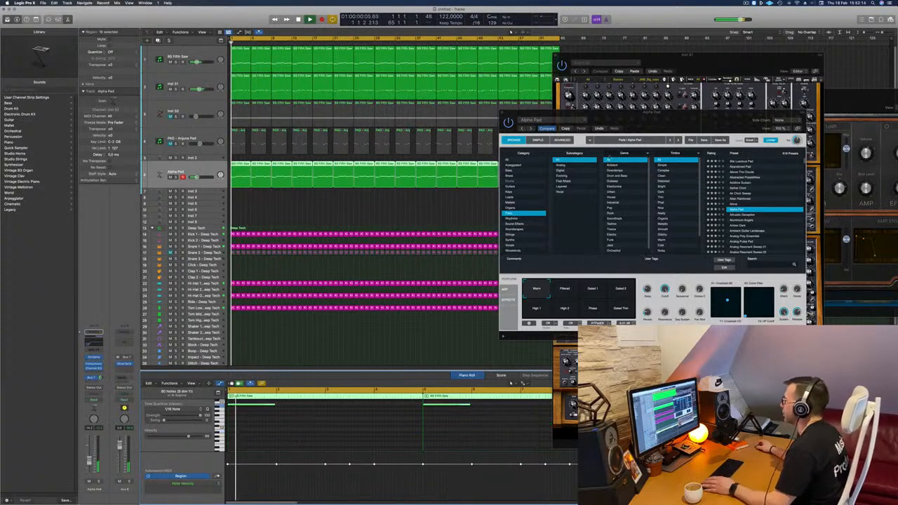
left_click_drag(700, 120, 615, 141)
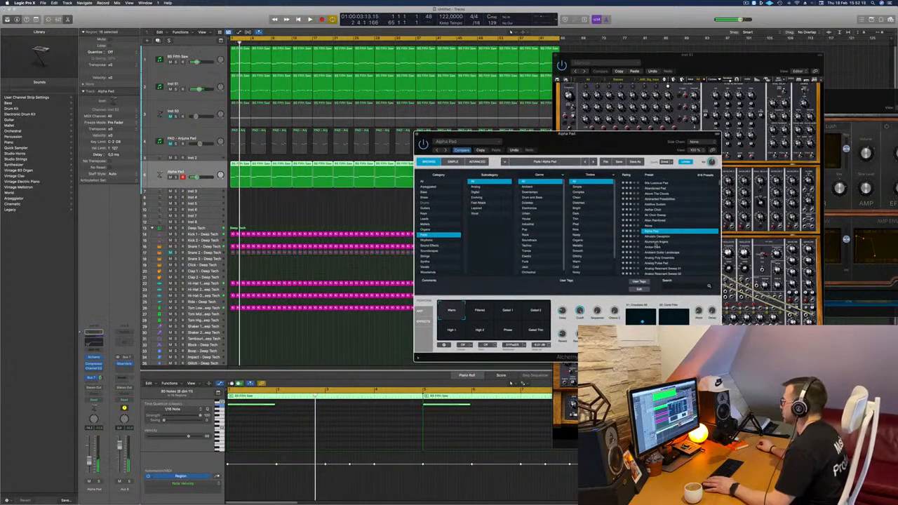
- Load the Aluminium Angels pad preset and restart playback with the Alchemy window moved aside
left_click(655, 243)
key("space")
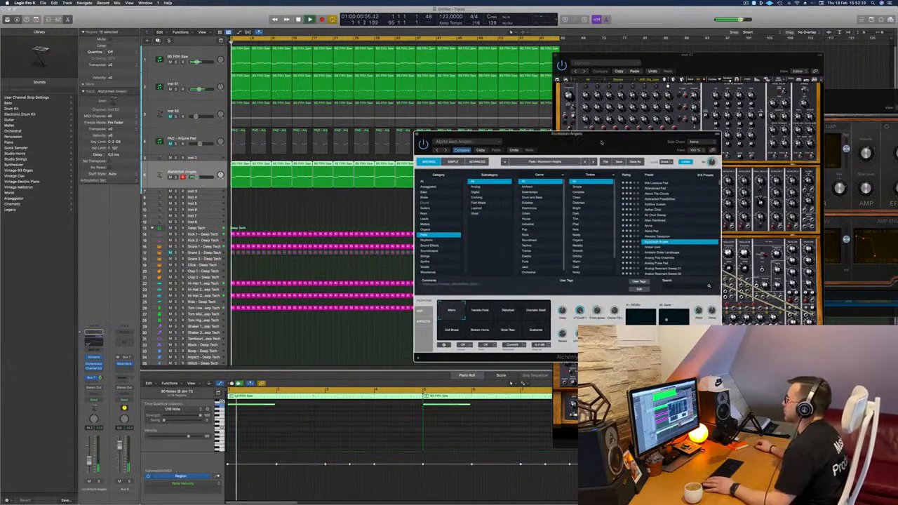
left_click_drag(507, 133, 539, 89)
left_click_drag(634, 98, 587, 97)
scroll(656, 182, "down", 2)
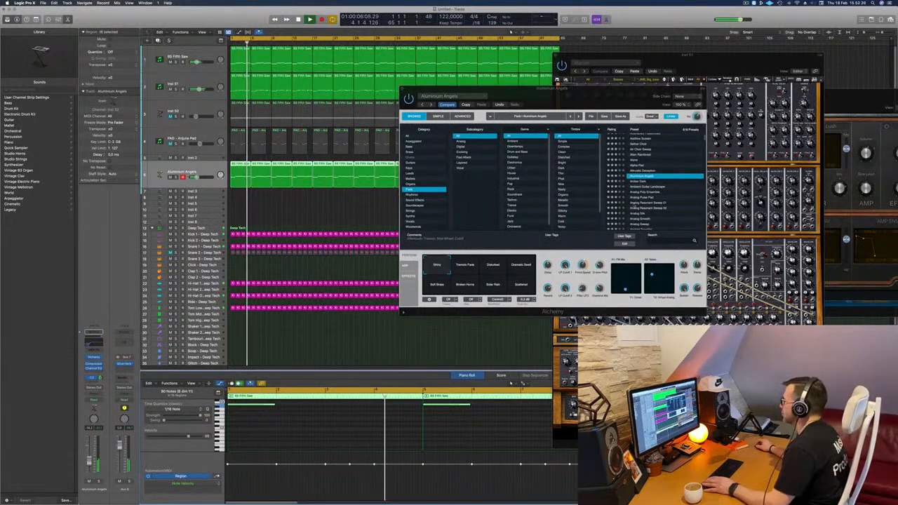
- Audition the Aluminium Angels snapshots, including Dramatic Swell, Soft Brass, Solar Rain and Scattered
left_click_drag(612, 96, 557, 95)
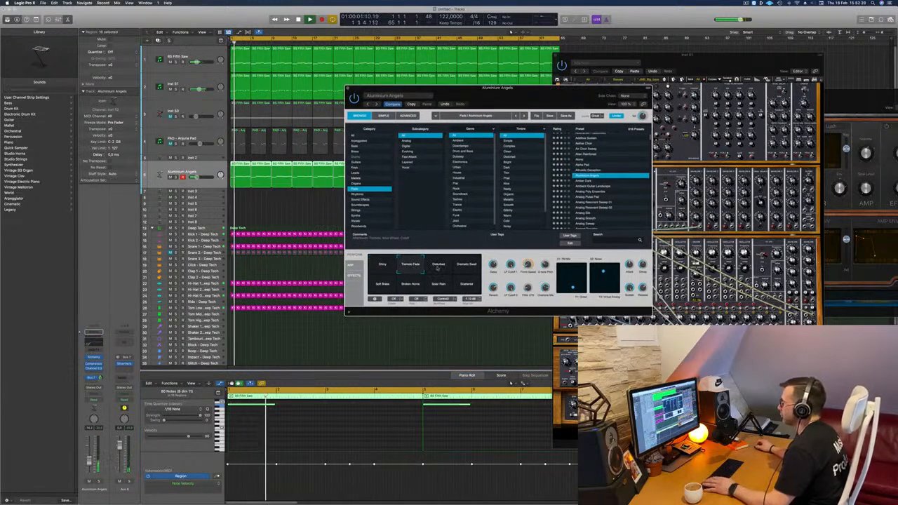
left_click(438, 266)
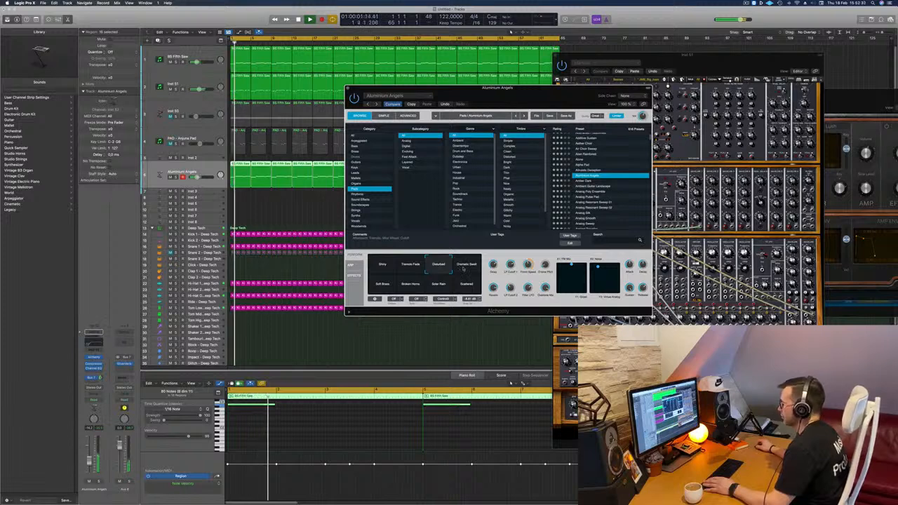
left_click(463, 267)
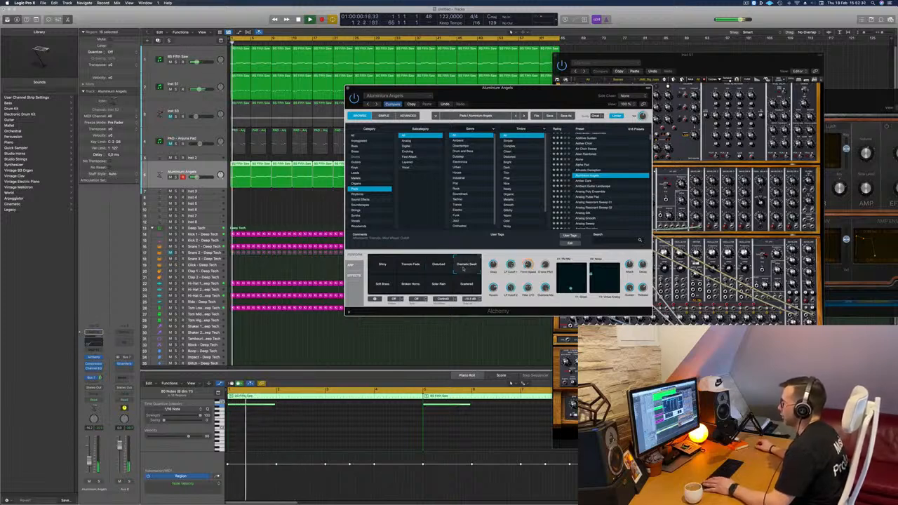
left_click(383, 285)
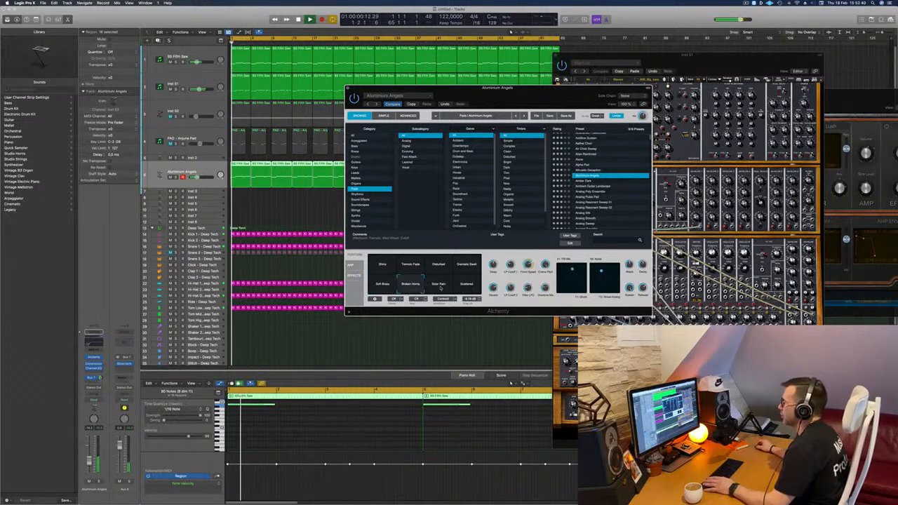
left_click(440, 285)
left_click(462, 288)
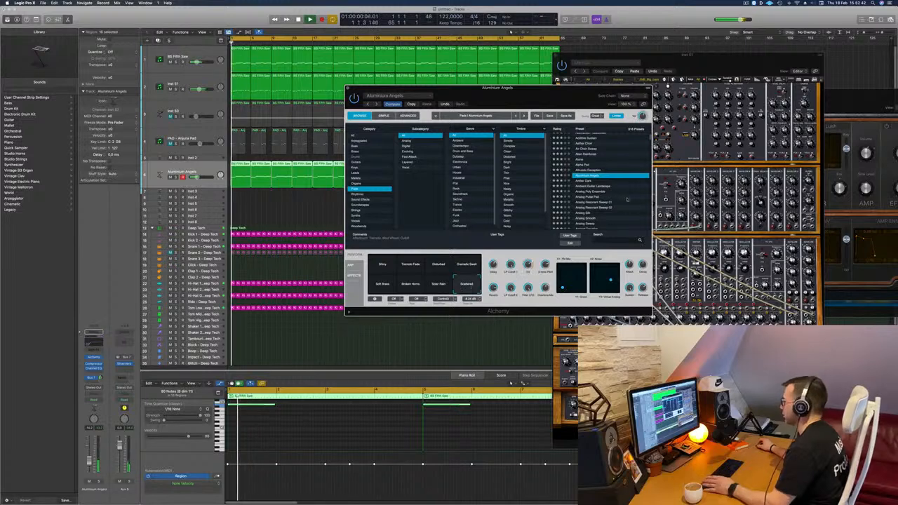
- Browse further through the pad presets and audition Artificial and Ashes Of Time
scroll(623, 199, "down", 3)
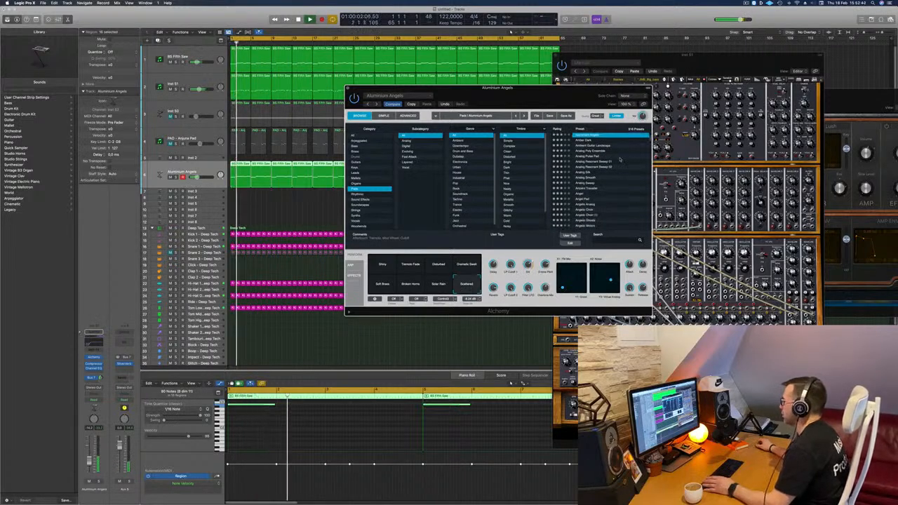
scroll(621, 188, "down", 4)
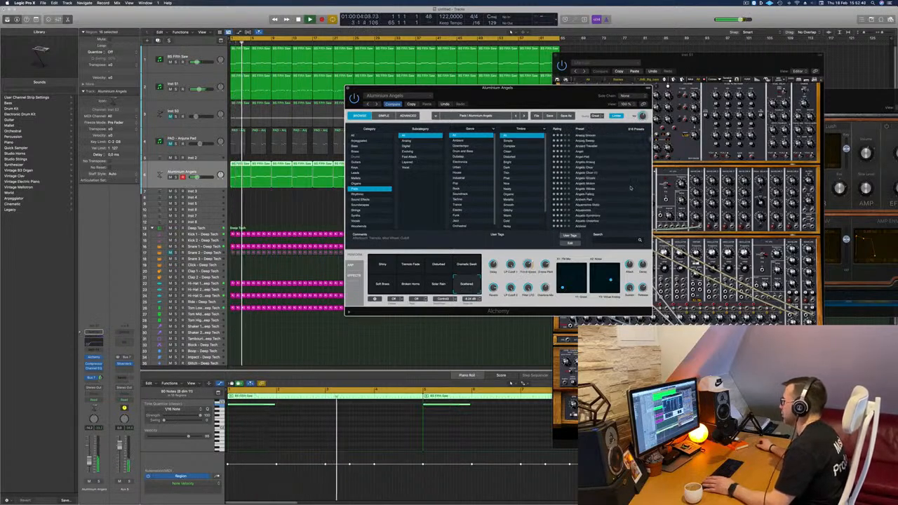
scroll(630, 188, "down", 2)
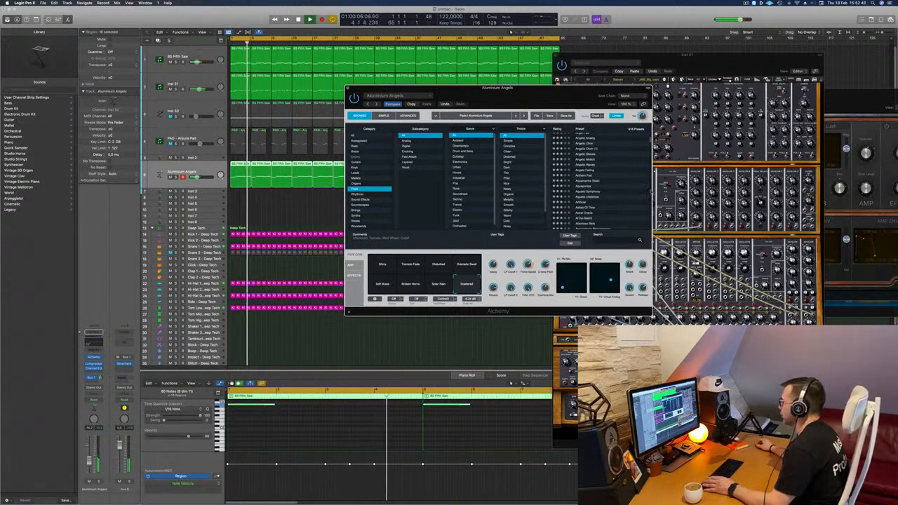
scroll(597, 183, "down", 2)
scroll(626, 194, "down", 1)
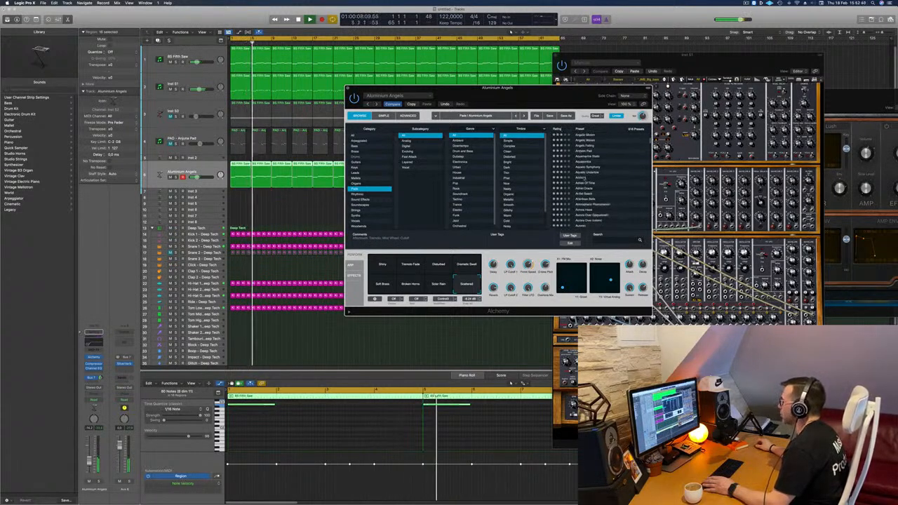
left_click(581, 178)
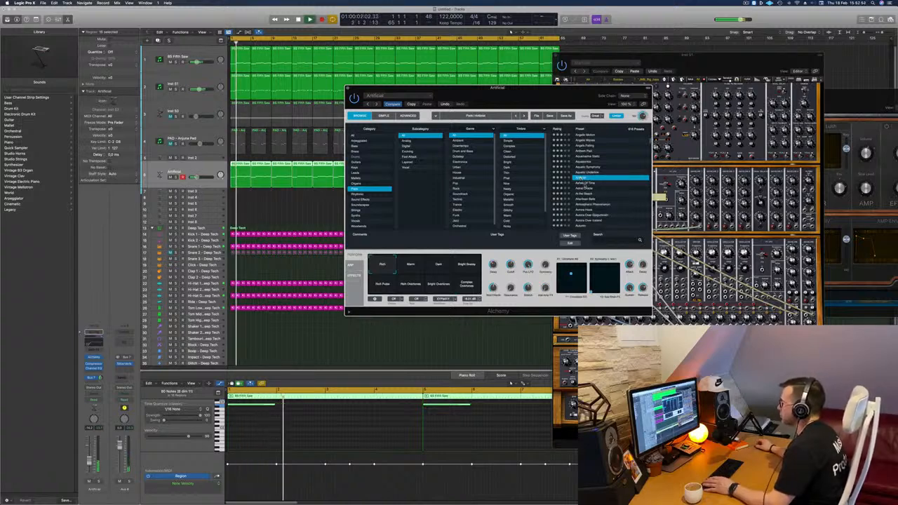
left_click(585, 184)
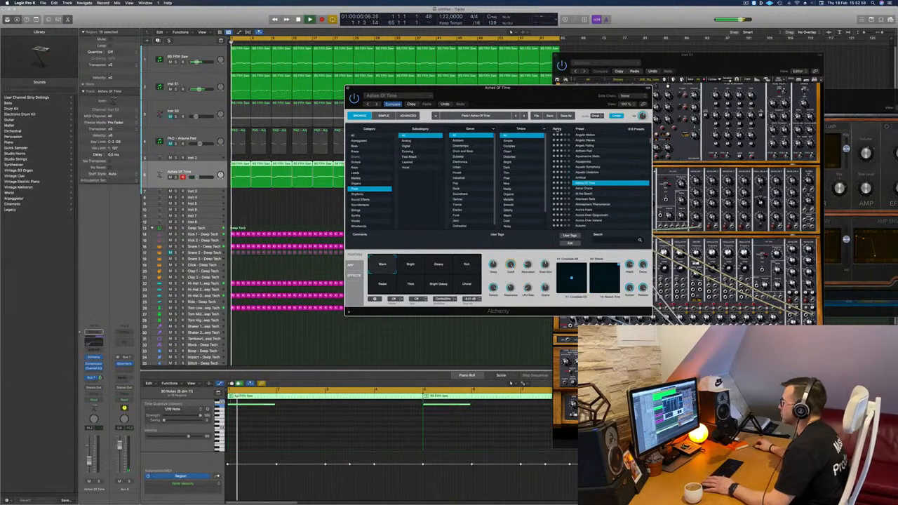
- Load the Astral Oracle pad preset and audition its Thick, Warm, Bright and Thin snapshots
left_click_drag(574, 89, 555, 114)
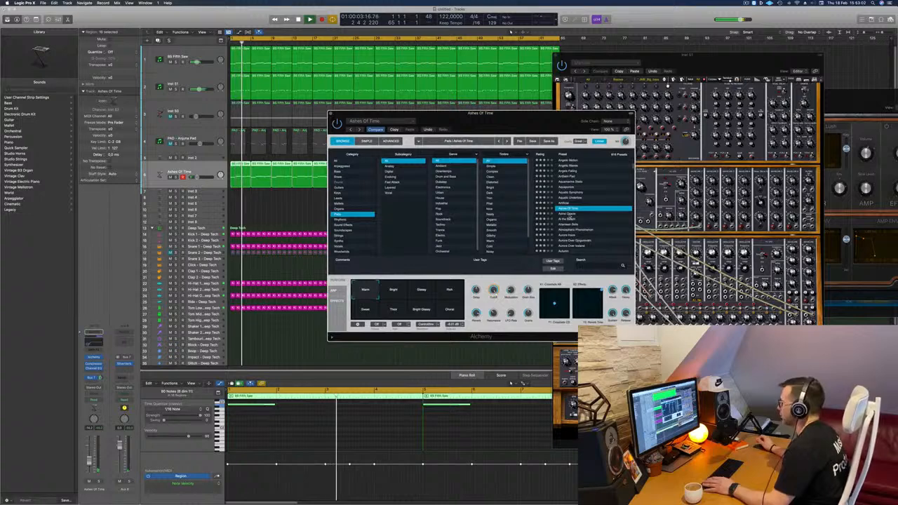
left_click(570, 215)
key("space")
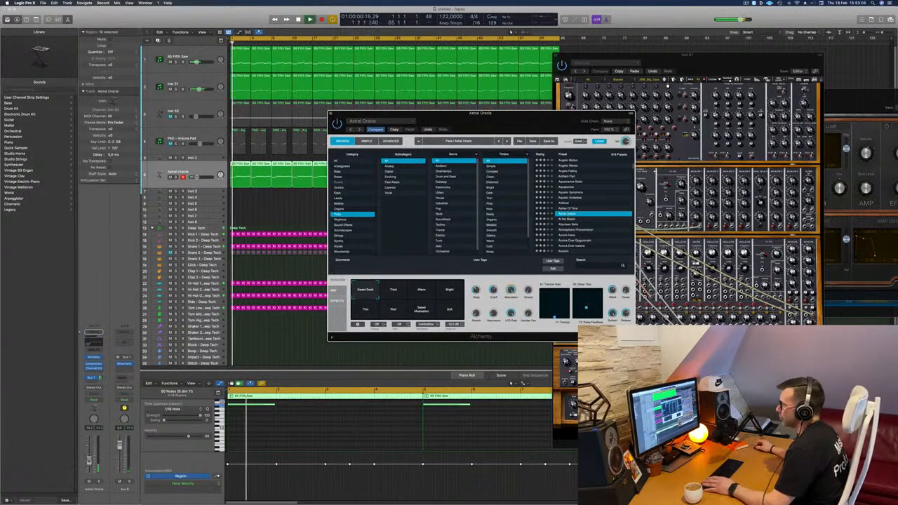
key("super+w")
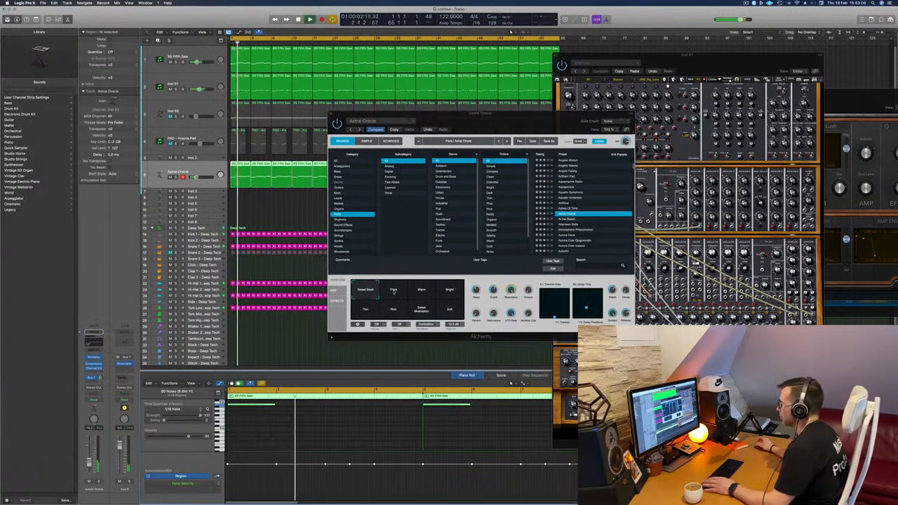
left_click(393, 292)
left_click(422, 290)
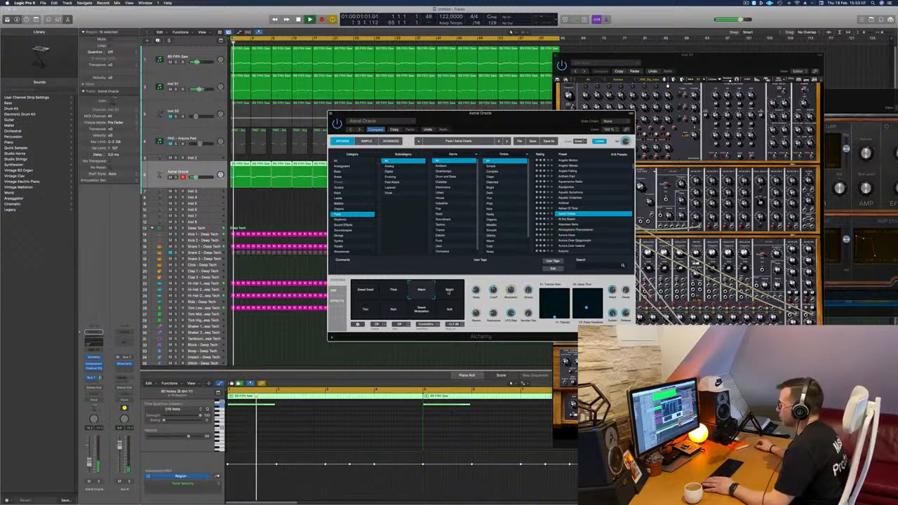
left_click(449, 290)
left_click(366, 310)
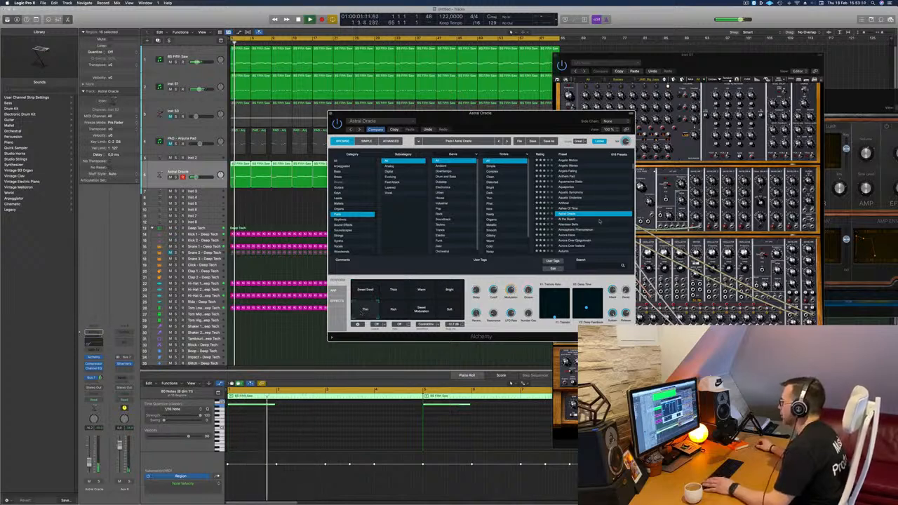
- Load the Aurora pad preset listed directly above Aurora Over Iceland
scroll(600, 222, "down", 2)
left_click(577, 222)
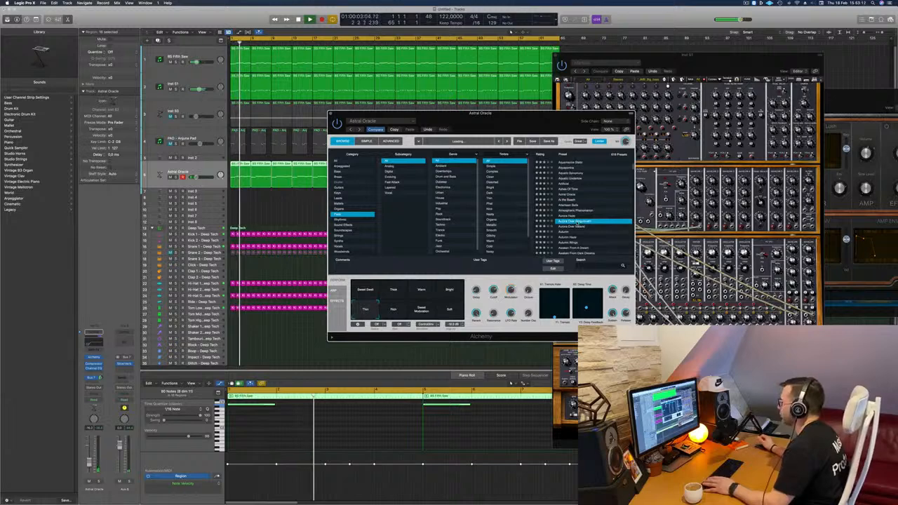
scroll(593, 219, "down", 2)
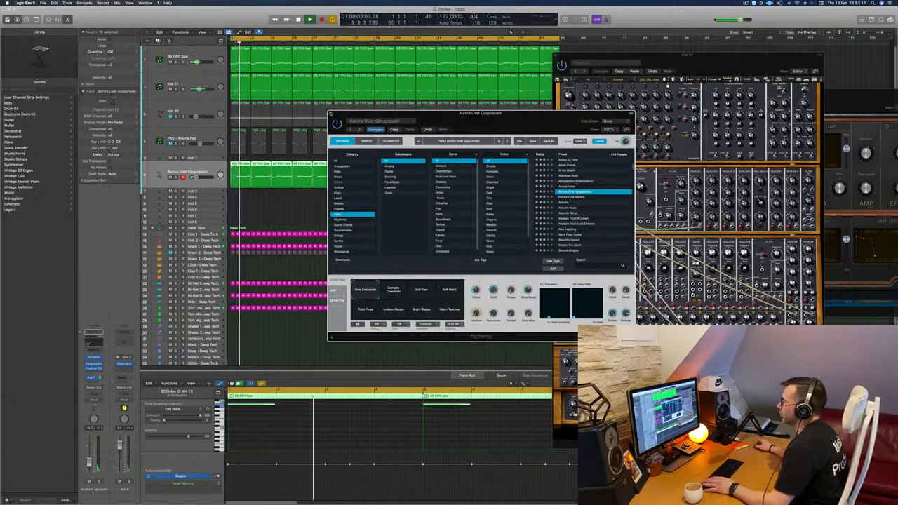
- Stop playback, close the Alchemy window and replace that track's instrument with a stereo Arturia CS-80V2
left_click(331, 113)
key("space")
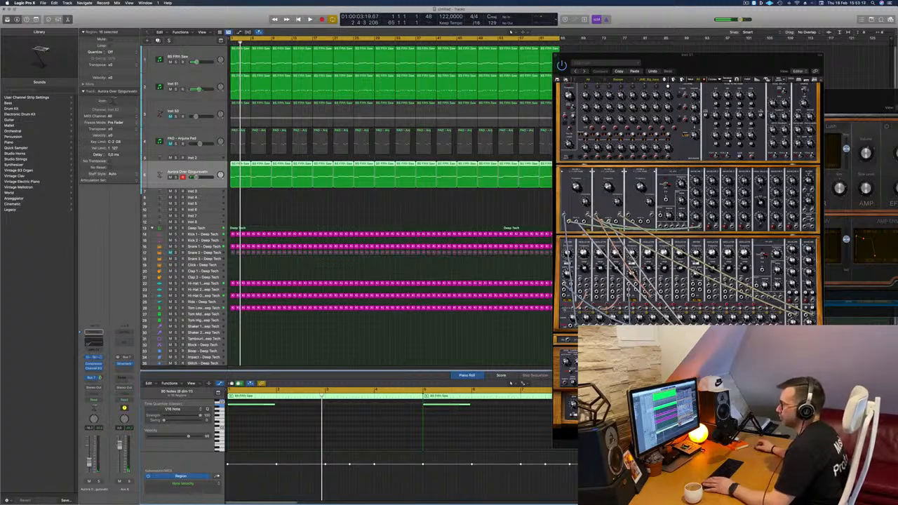
left_click(94, 358)
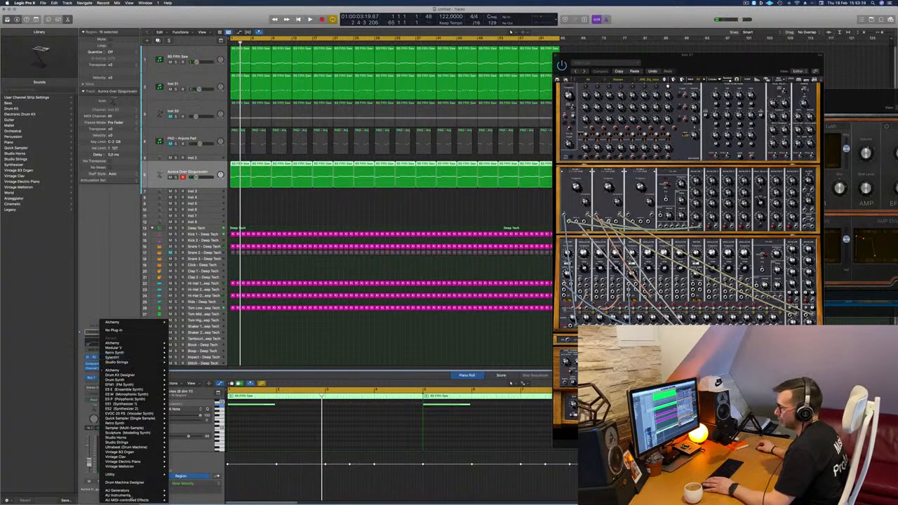
mouse_move(127, 495)
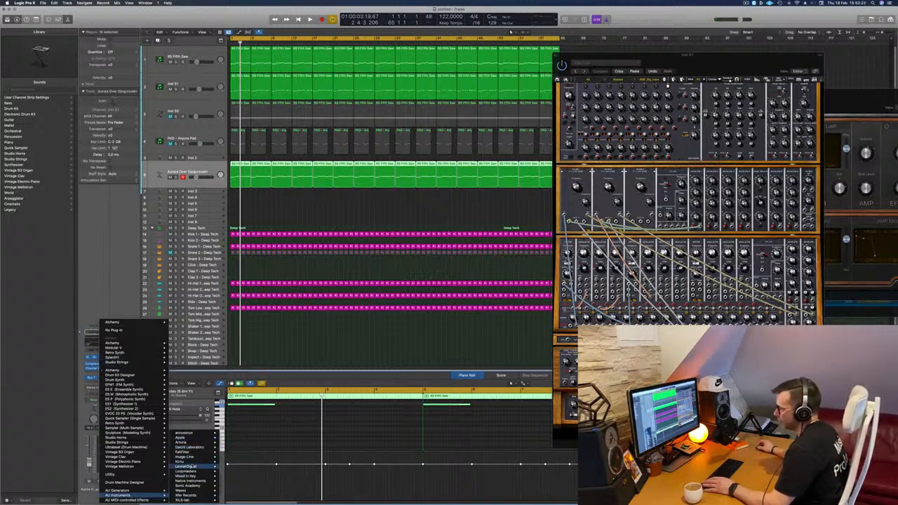
mouse_move(195, 461)
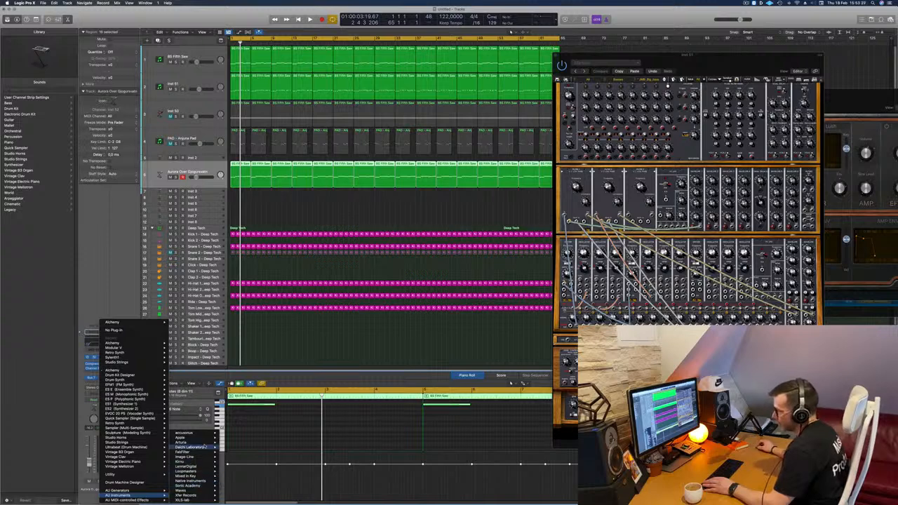
mouse_move(186, 442)
mouse_move(244, 457)
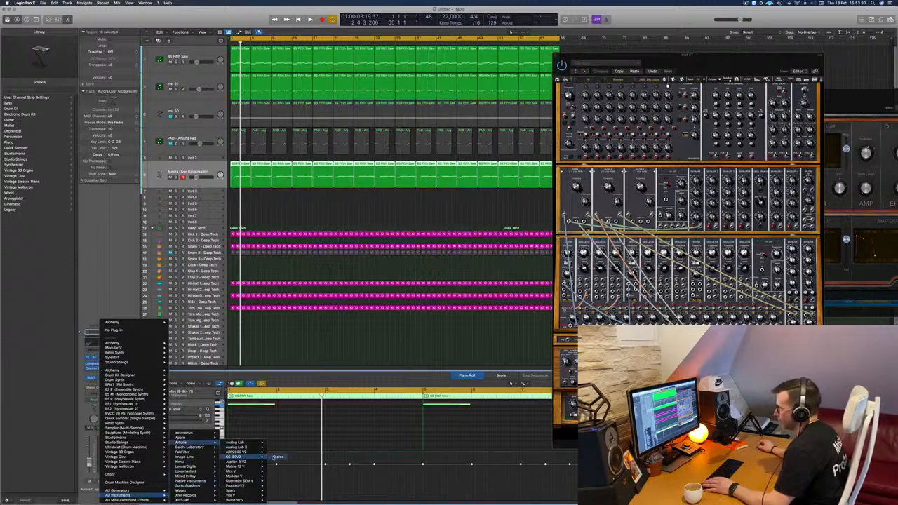
left_click(278, 457)
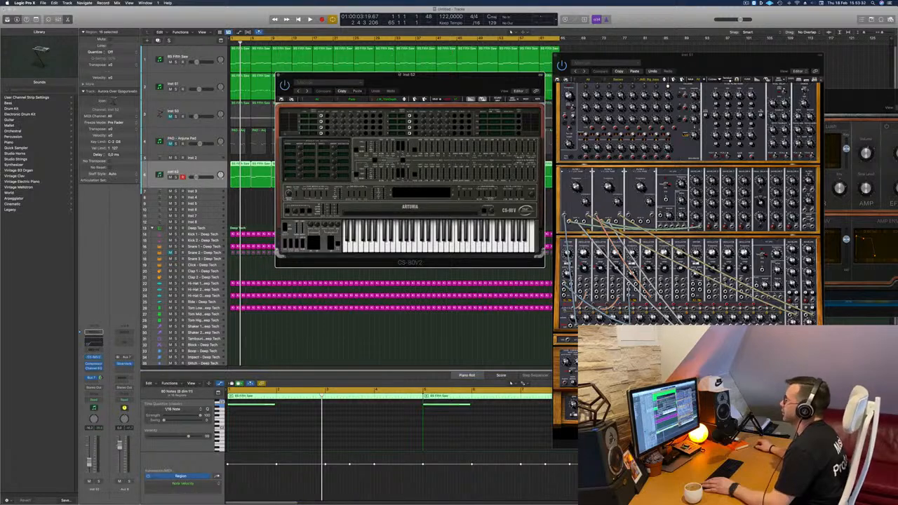
- Load the D.D_Creep preset from the Pads category across all CS-80V2 banks and play the track with it
left_click_drag(338, 76, 372, 82)
left_click(372, 91)
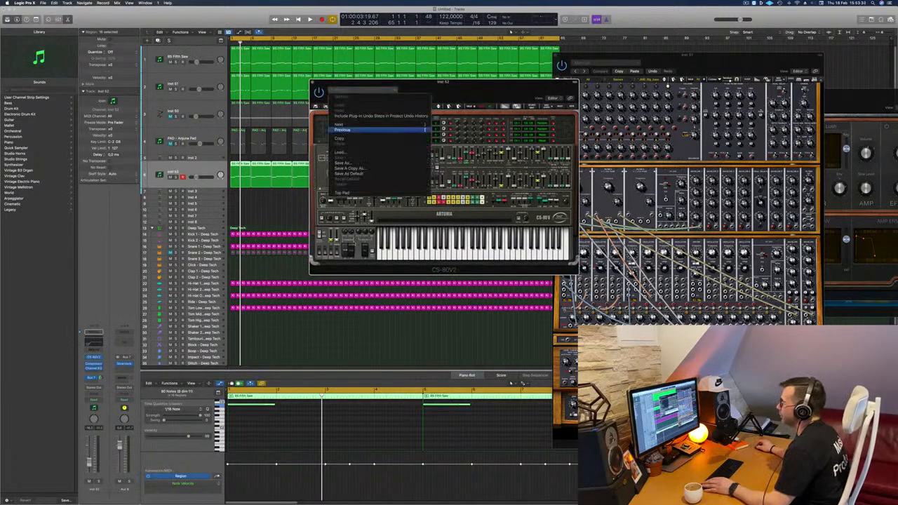
left_click(341, 99)
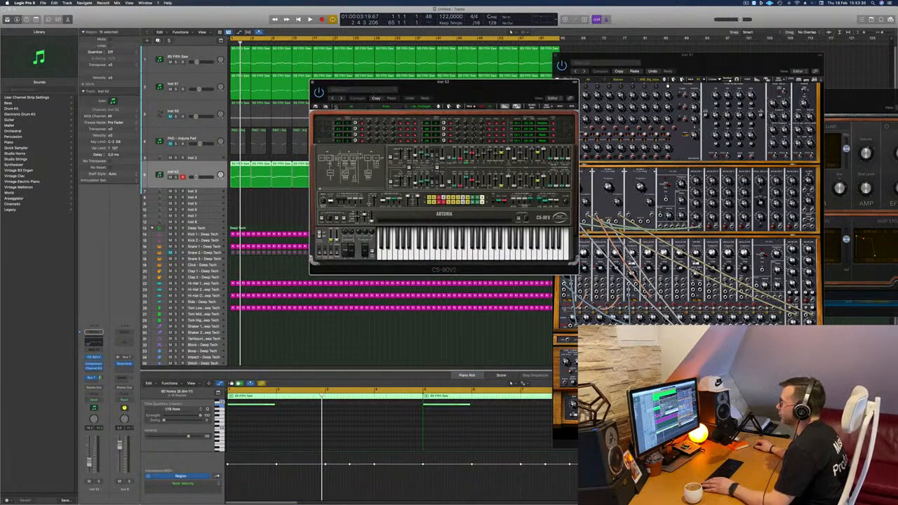
left_click(337, 106)
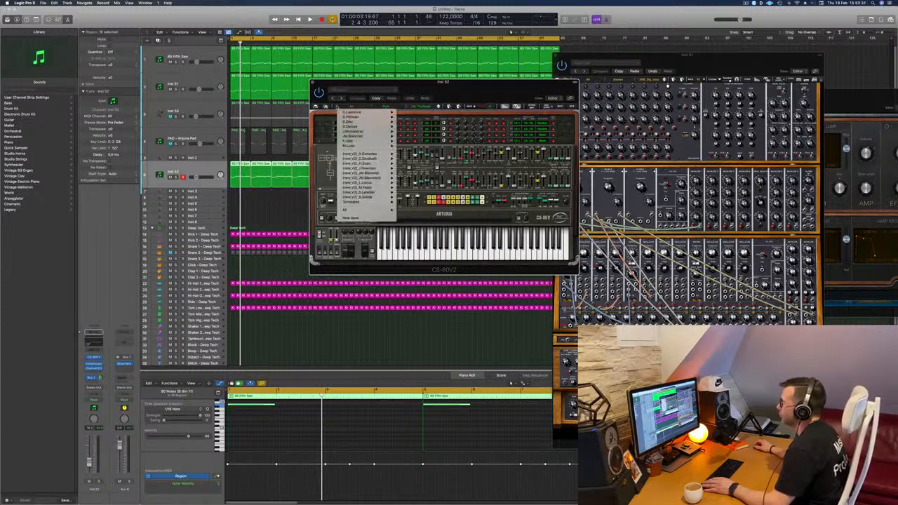
mouse_move(358, 211)
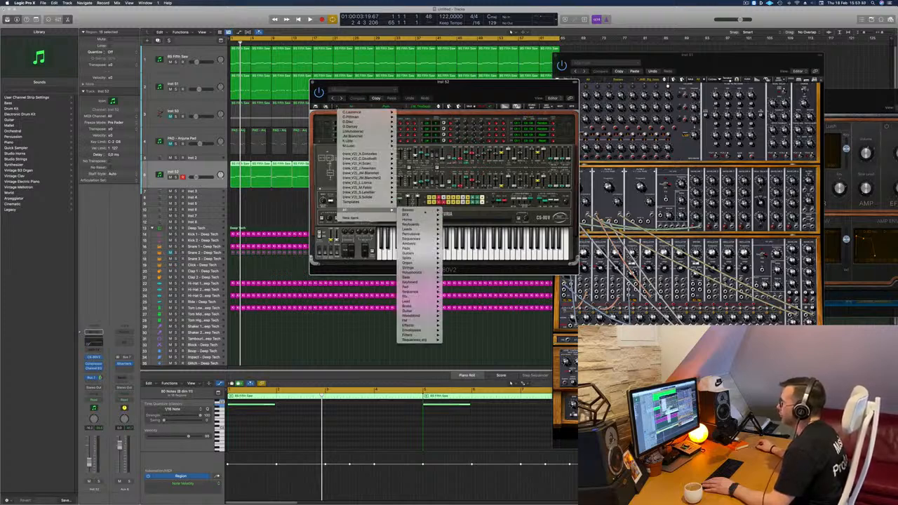
mouse_move(413, 230)
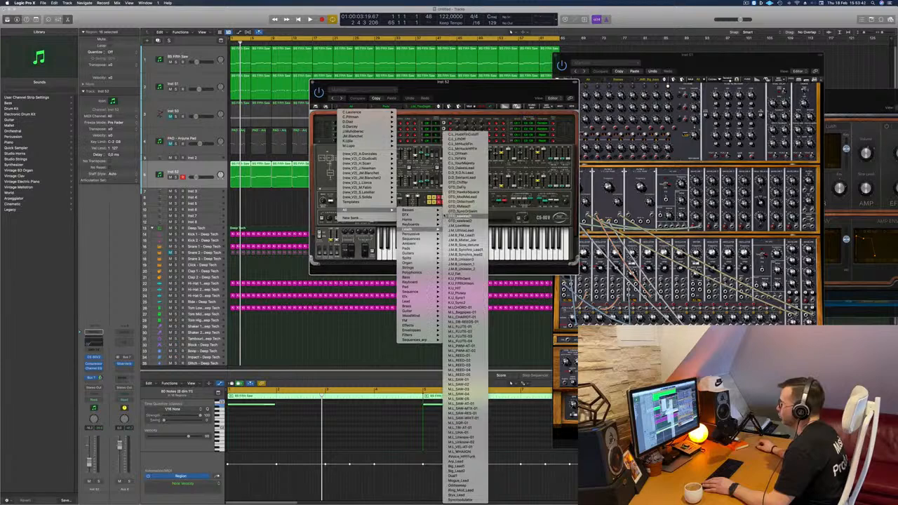
mouse_move(418, 269)
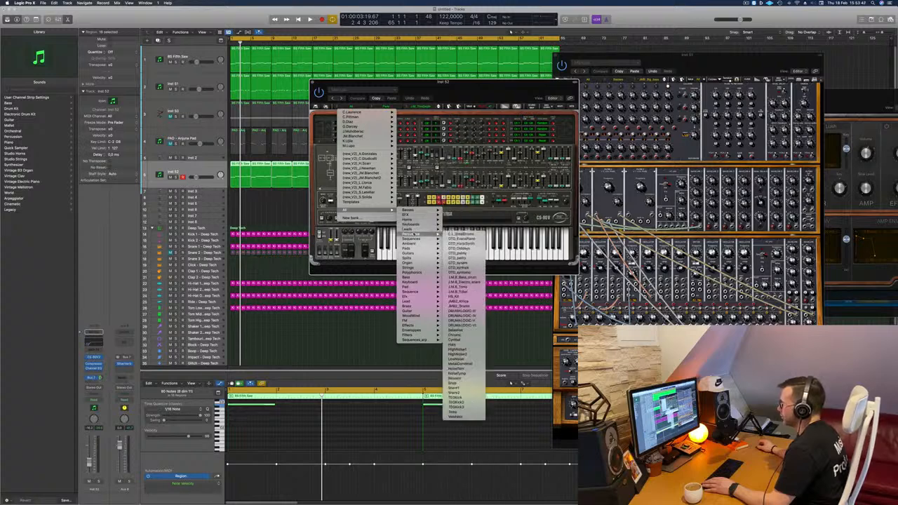
mouse_move(419, 250)
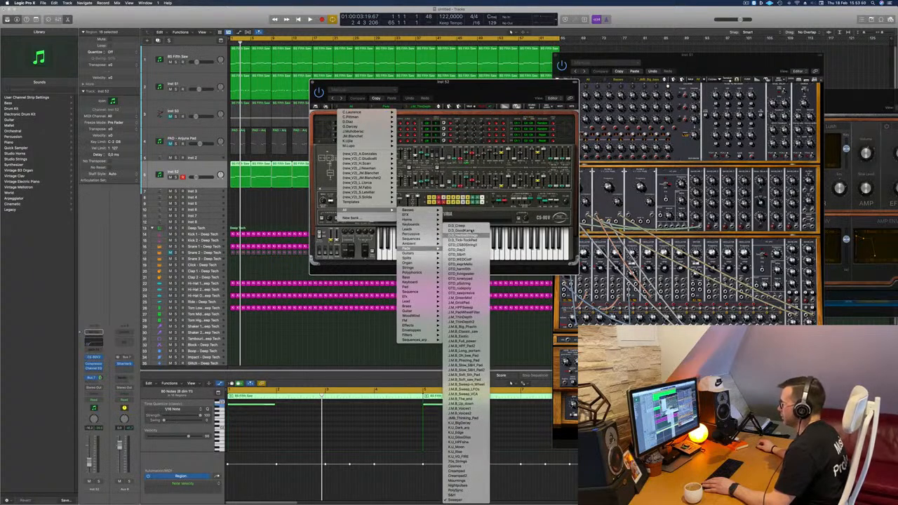
left_click(469, 227)
left_click_drag(474, 73, 498, 144)
key("space")
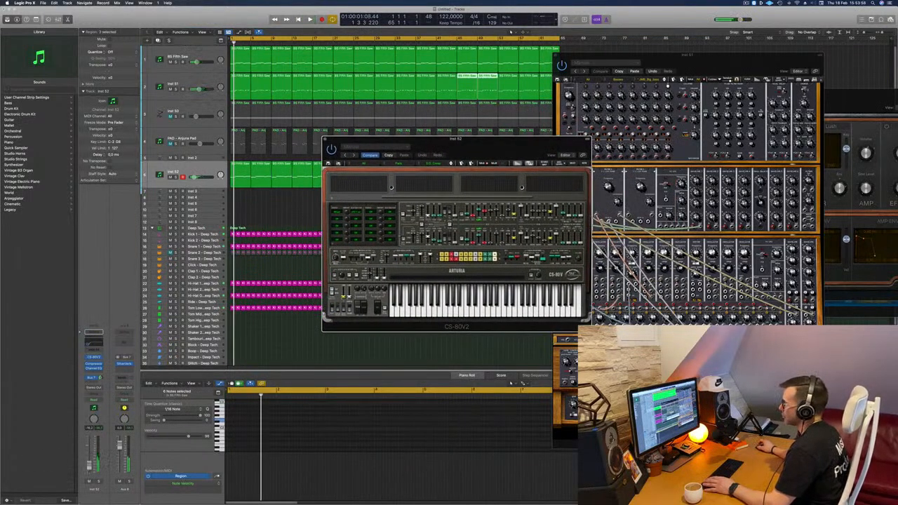
- Advance through the two CS-80V2 pad presets that follow D.D_Creep, restarting playback to audition each
key("space")
key("space")
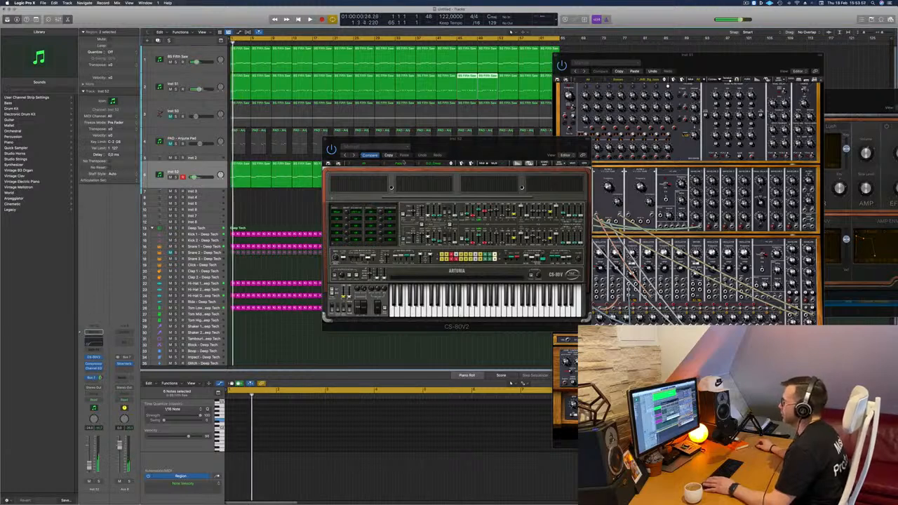
left_click(452, 164)
key("space")
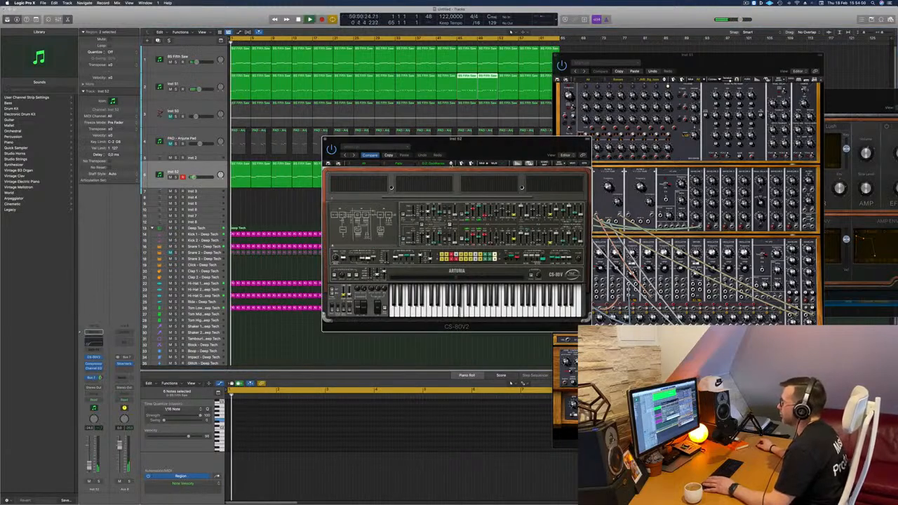
left_click_drag(456, 161, 472, 158)
left_click(467, 161)
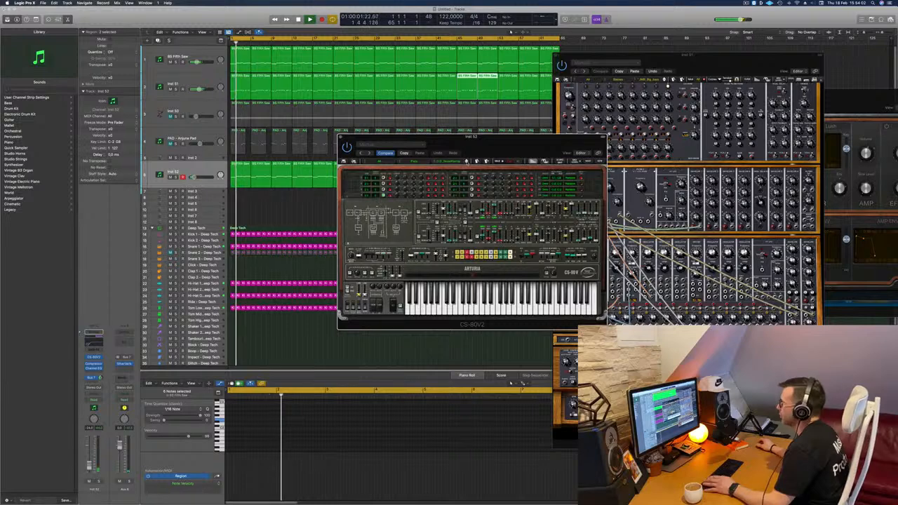
key("space")
key("space")
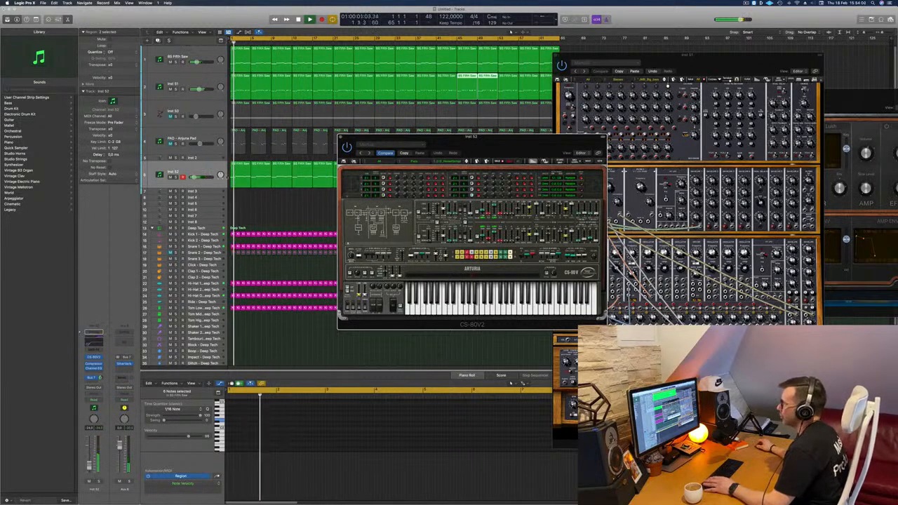
- Select the Inst 52 track and audition the D.D_Tick-TockPad preset with its regions
left_click(205, 171)
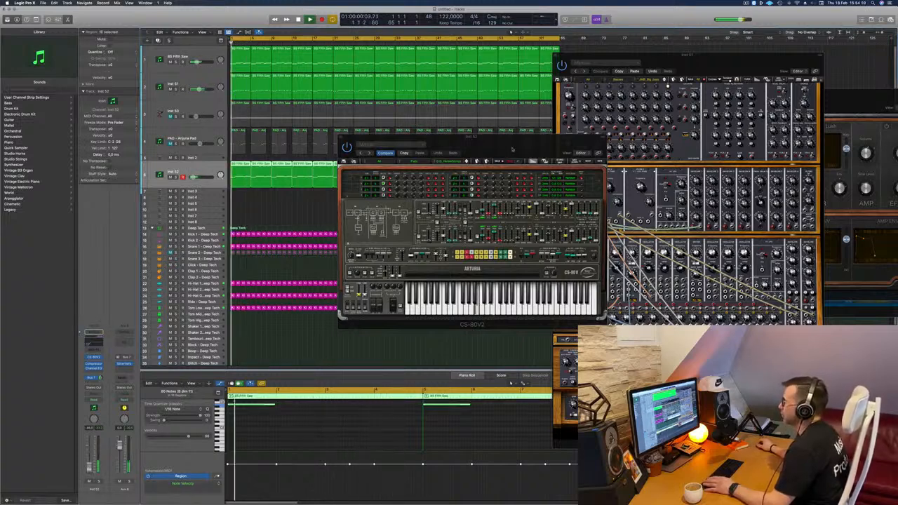
left_click_drag(454, 155, 414, 180)
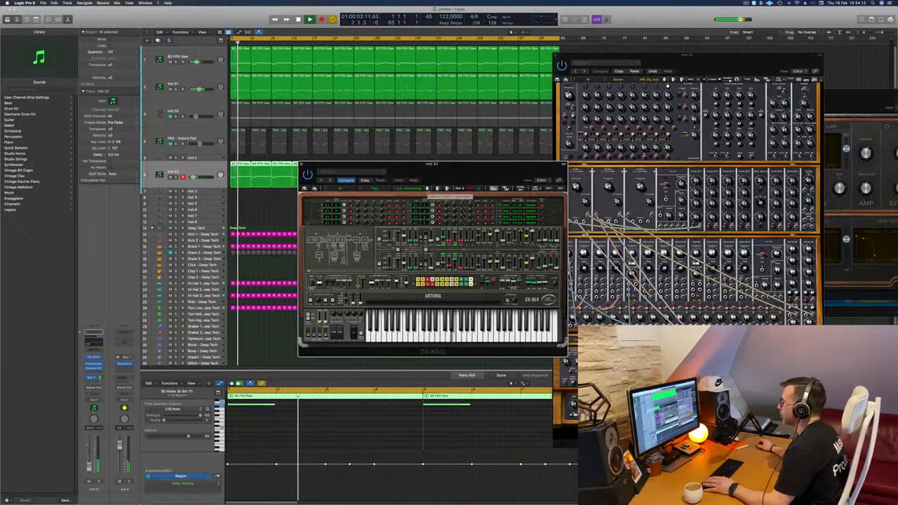
left_click(435, 189)
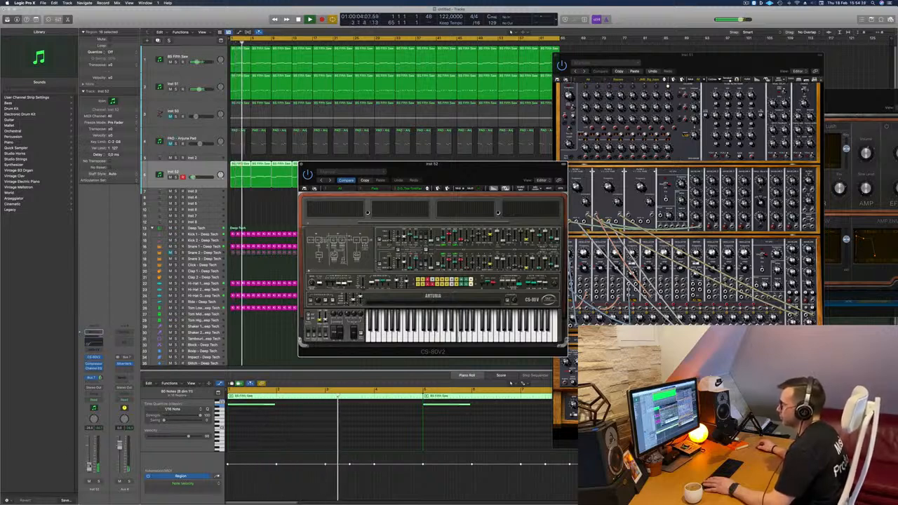
left_click_drag(467, 175, 464, 175)
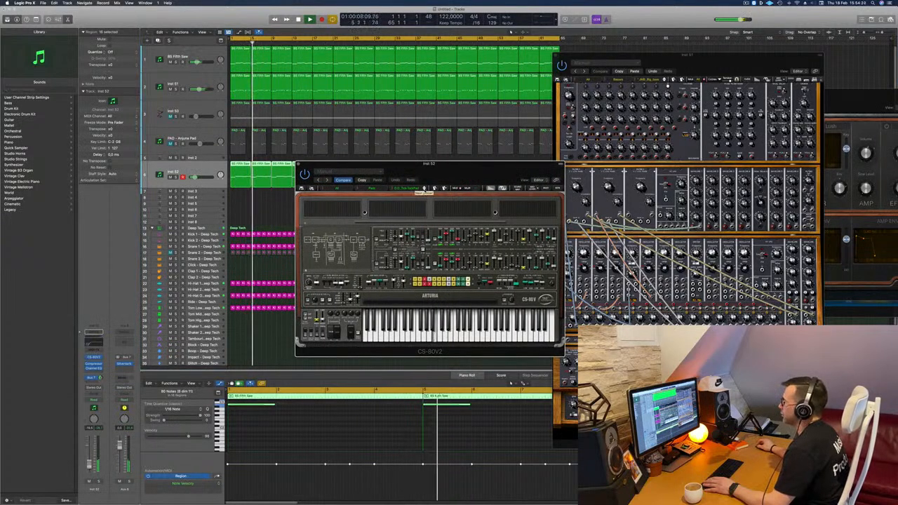
- Audition the CS-80V2's OTD pad presets one after another, continuing into the J.M pads
left_click(424, 188)
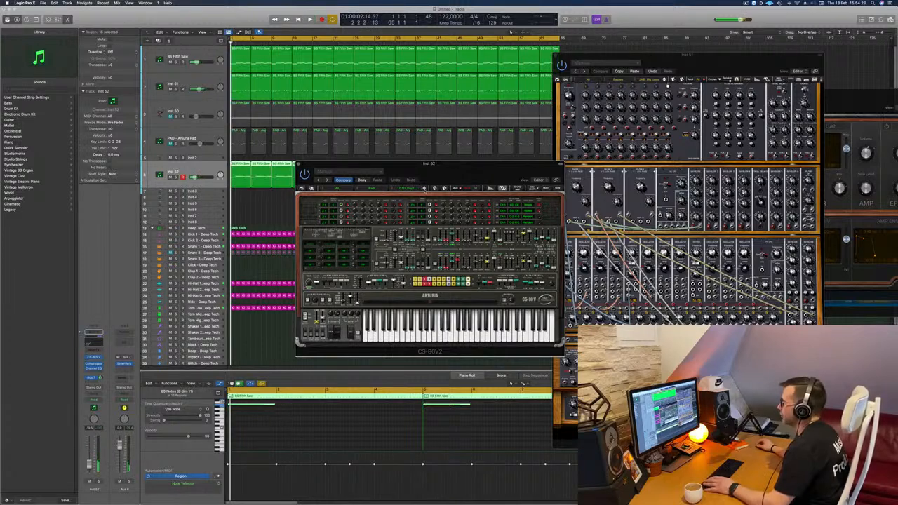
left_click(424, 188)
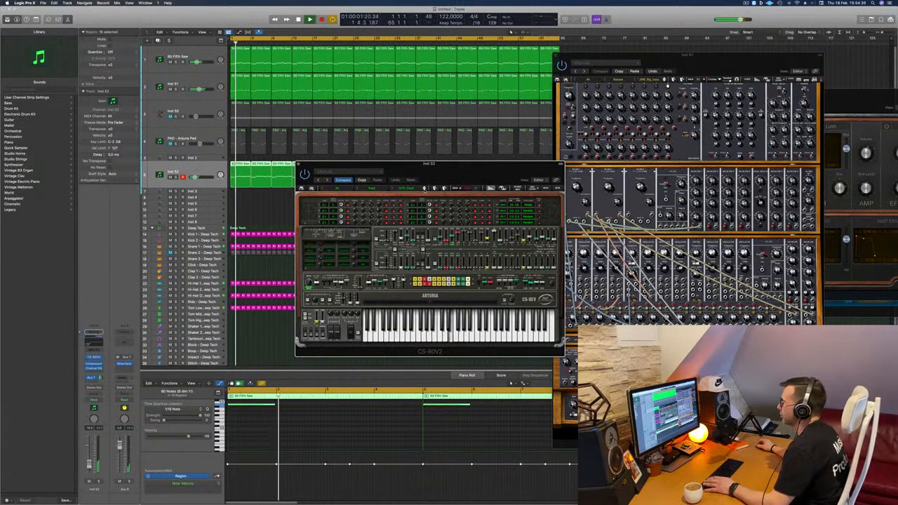
left_click(424, 188)
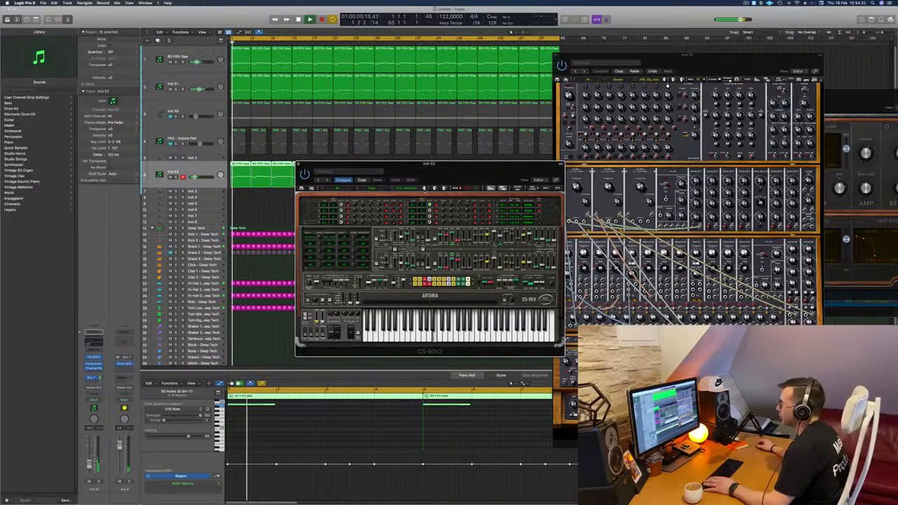
left_click(424, 188)
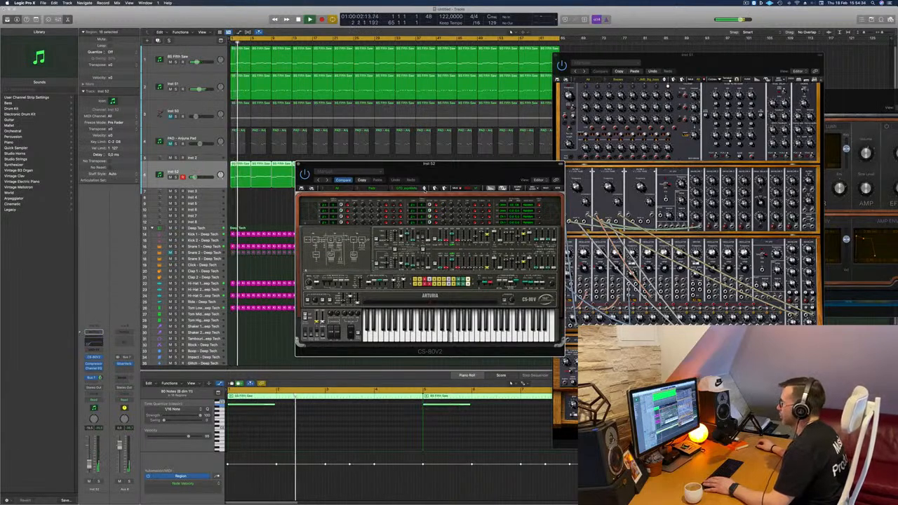
left_click(425, 188)
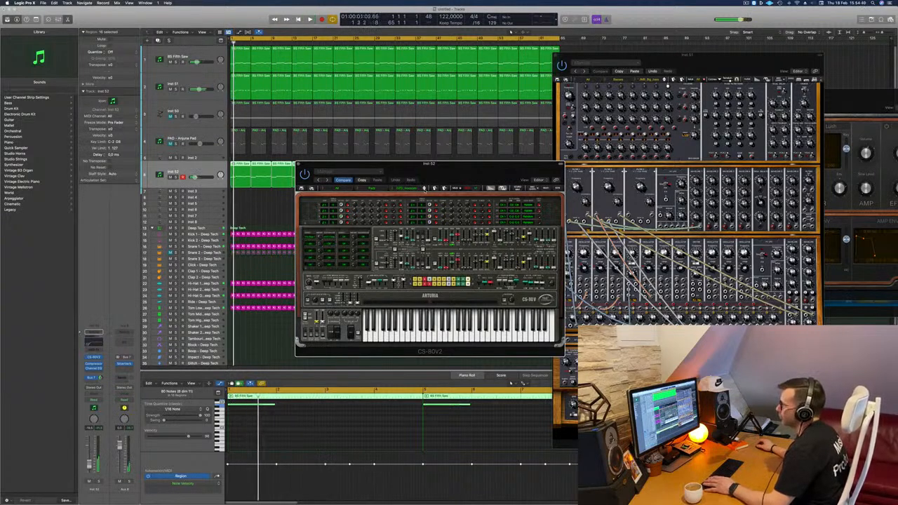
left_click(424, 188)
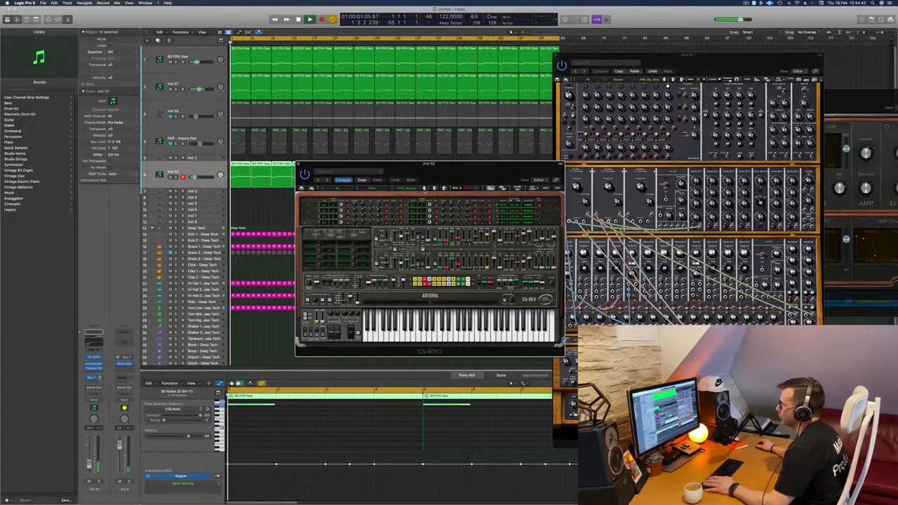
left_click(424, 189)
left_click(425, 189)
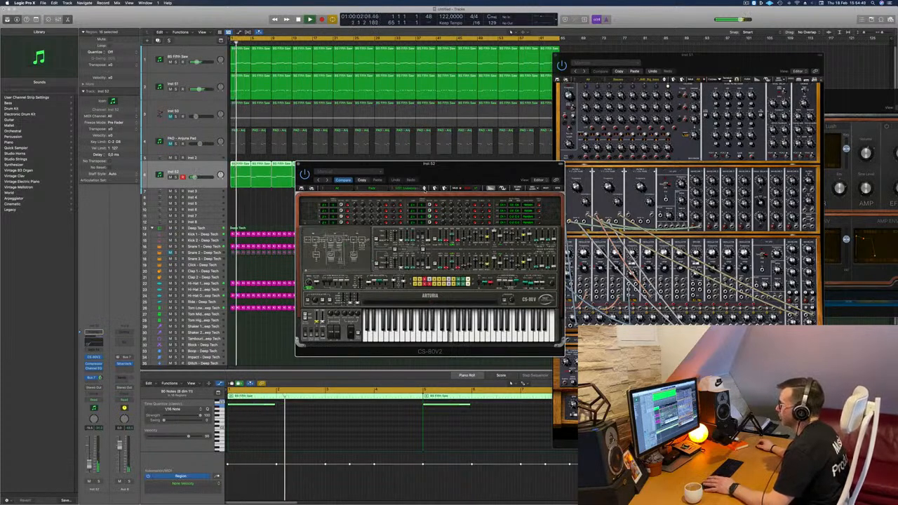
left_click(425, 188)
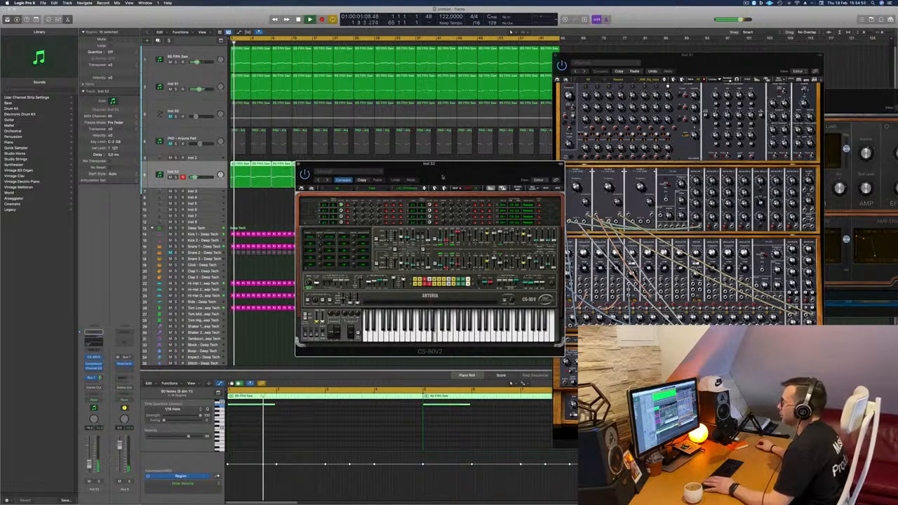
- Advance past the J.M_ThinDepth pads to the J.M.B_Big preset listed below them and audition it from the start
mouse_move(443, 177)
left_mouse_down()
mouse_move(479, 174)
mouse_move(449, 188)
left_mouse_up()
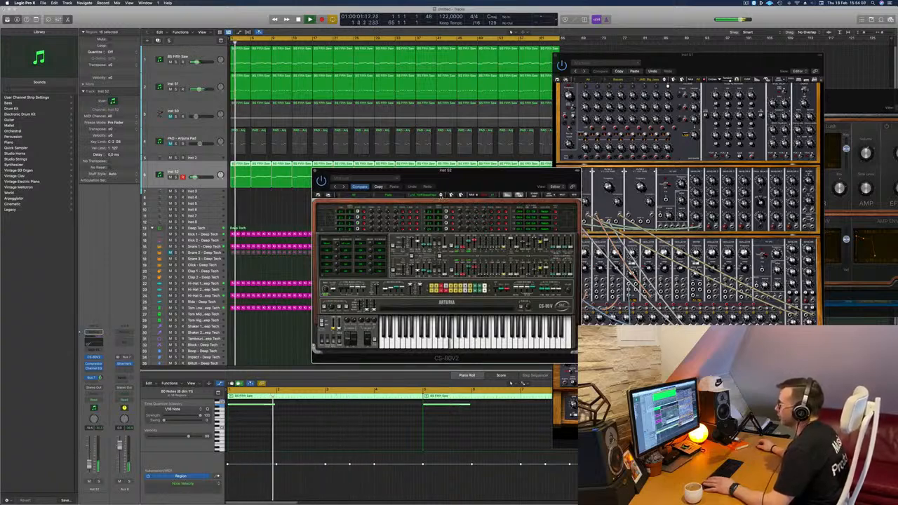
left_click(442, 196)
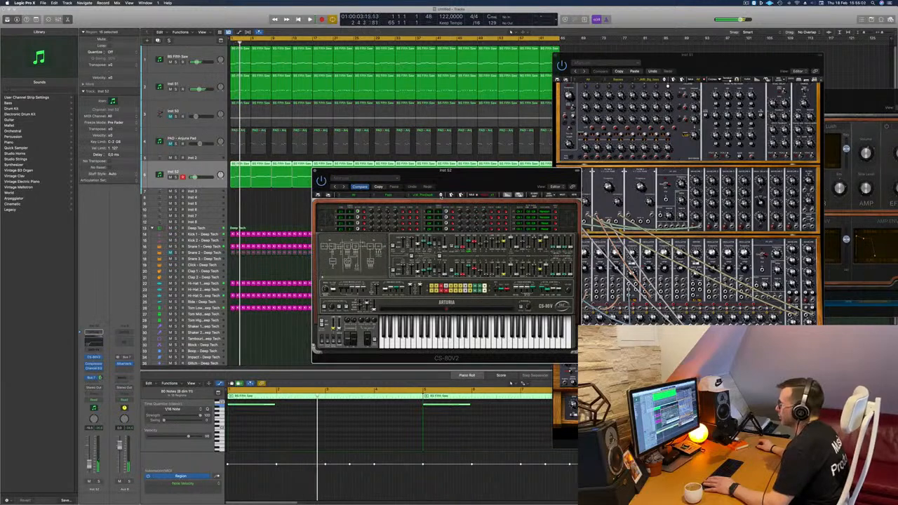
key("Return")
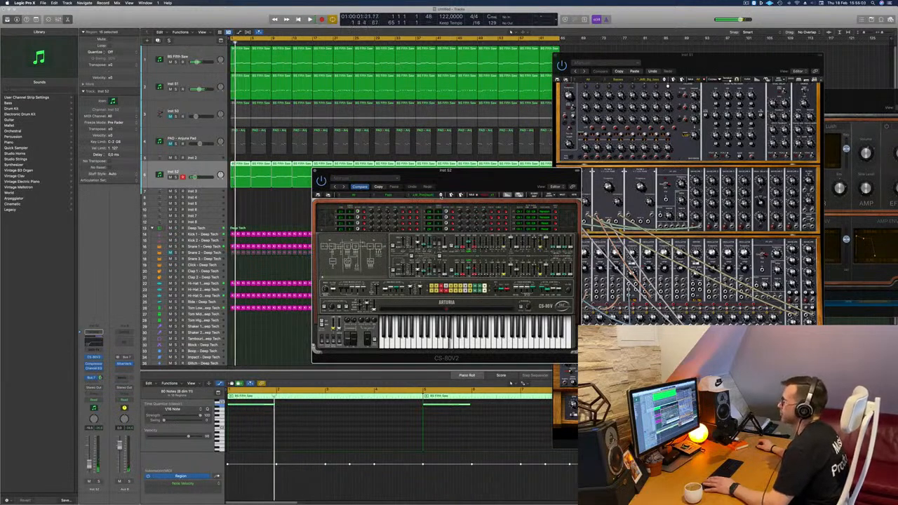
left_click(442, 195)
key("space")
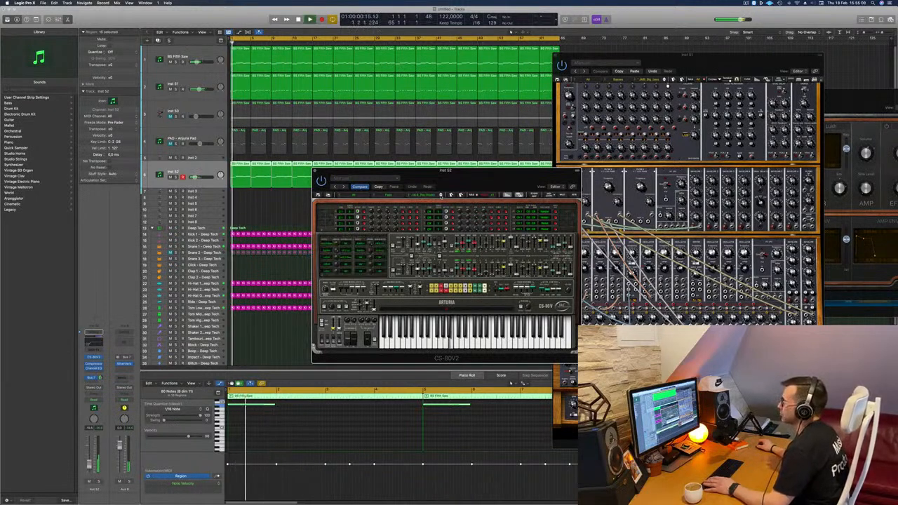
left_click_drag(471, 182, 519, 187)
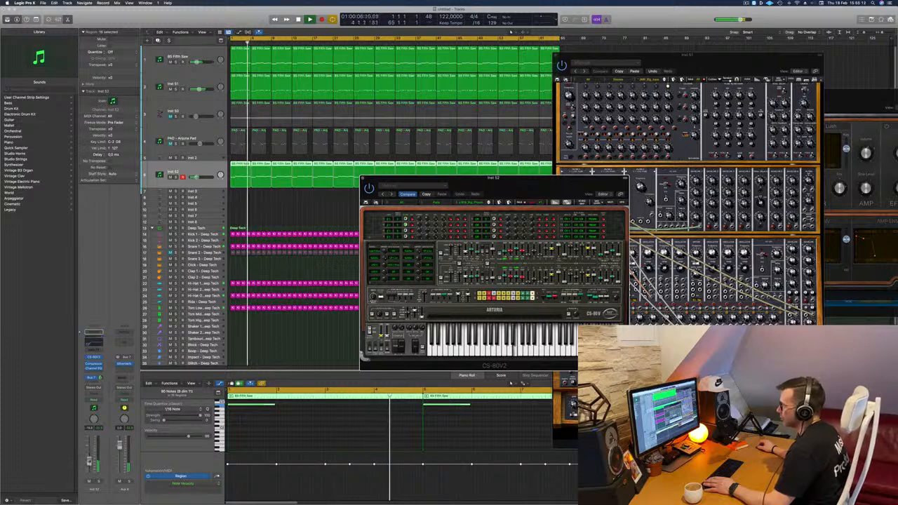
- Raise Inst 52's channel volume slightly, then close the CS-80V2 window
left_click_drag(90, 465, 90, 461)
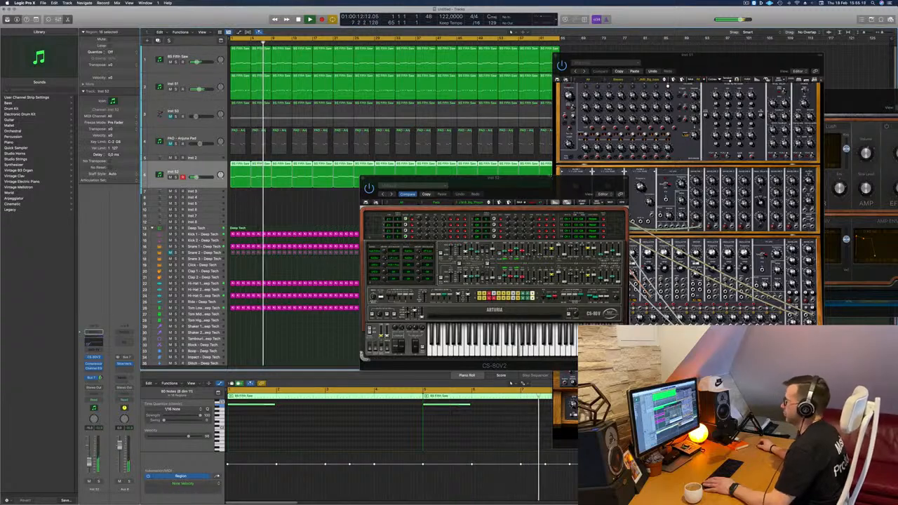
mouse_move(543, 184)
left_mouse_down()
mouse_move(536, 178)
mouse_move(593, 165)
mouse_move(591, 178)
mouse_move(537, 197)
left_mouse_up()
left_click_drag(455, 209, 468, 209)
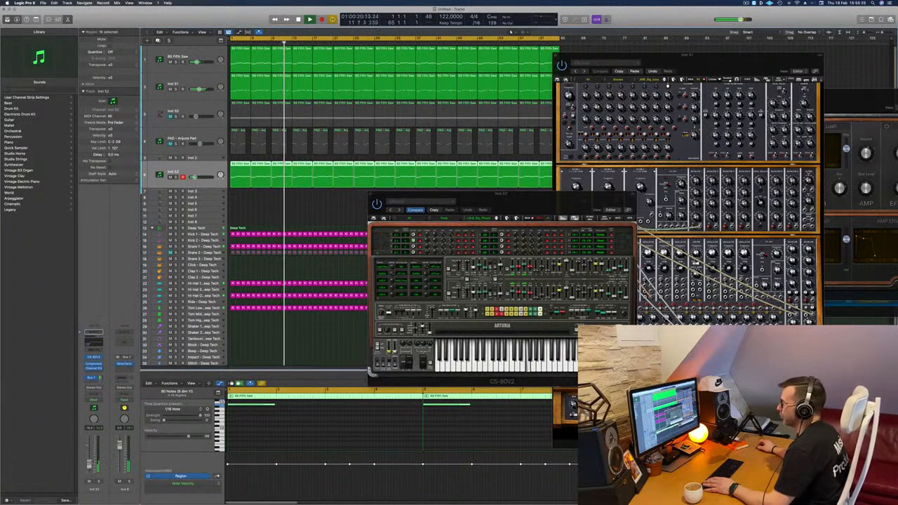
left_click(515, 201)
left_click_drag(516, 201, 475, 202)
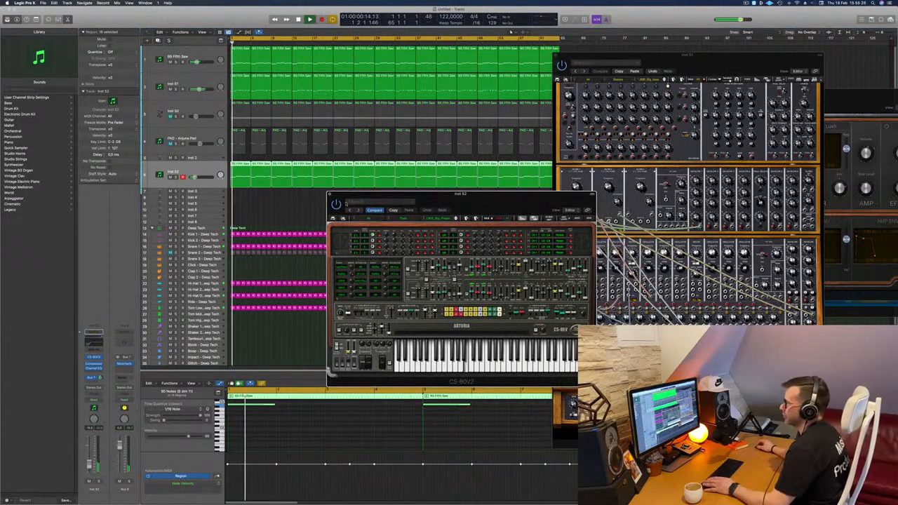
left_click(330, 195)
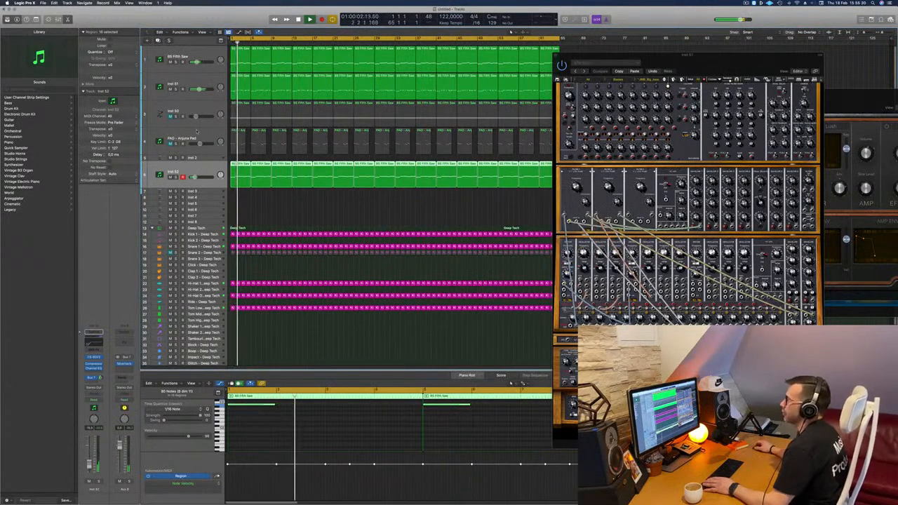
- Unmute the PAD - Anjuna Pad and Inst 50 tracks and restart playback from the beginning
left_click(198, 137)
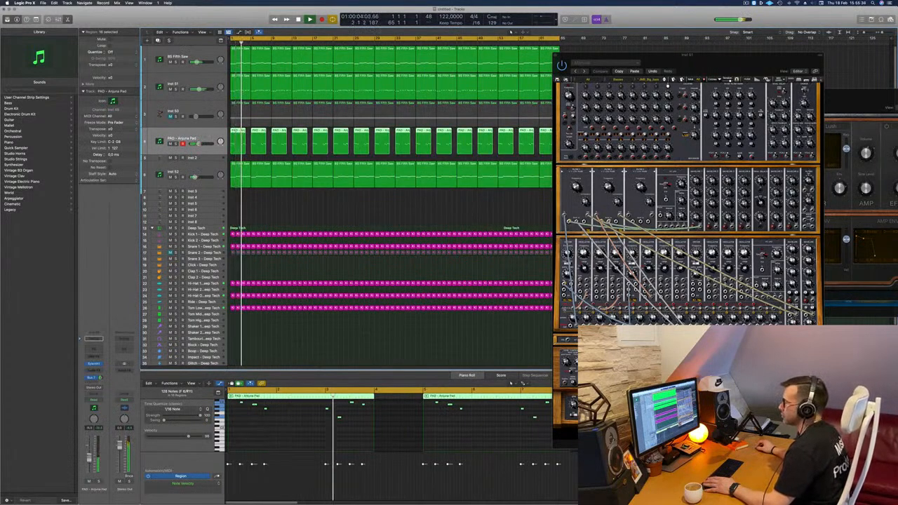
key("Up")
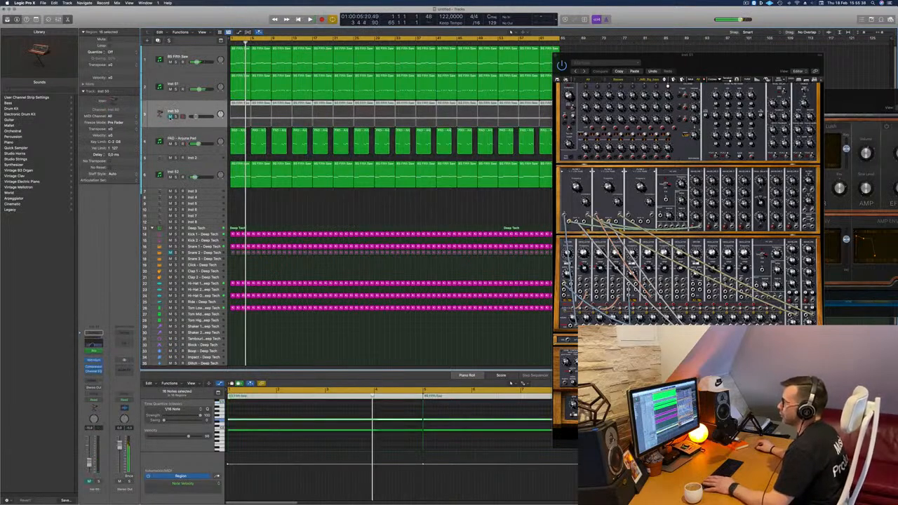
left_click(170, 117)
key("Return")
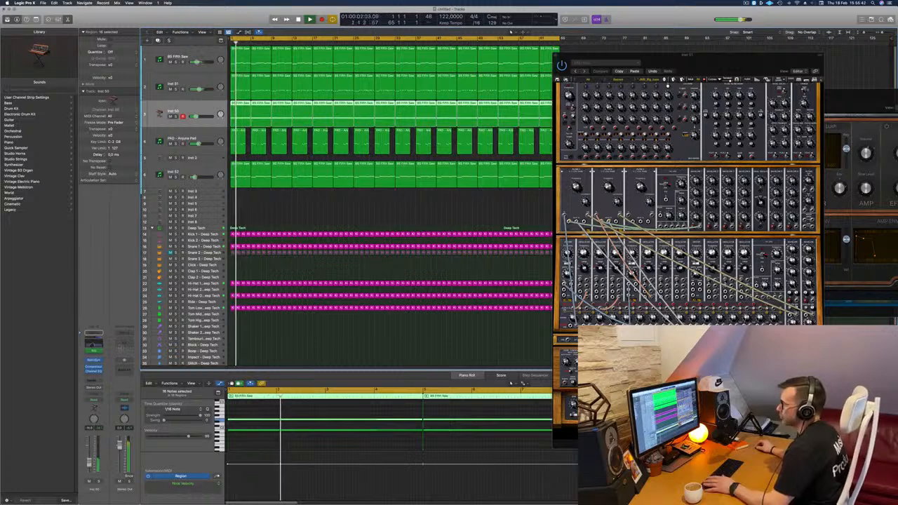
- Close the Inst 51 synth window and briefly solo Inst 52 to check it against the full mix
left_click_drag(675, 67, 575, 74)
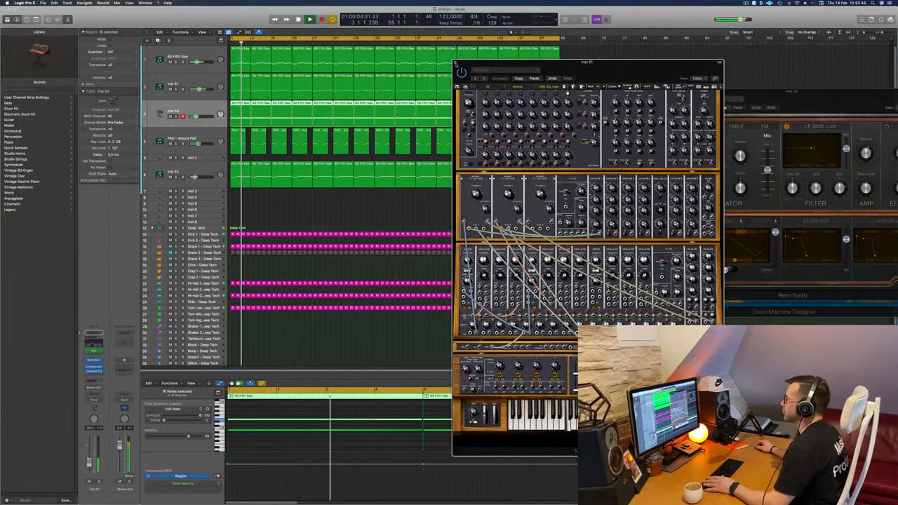
left_click(455, 62)
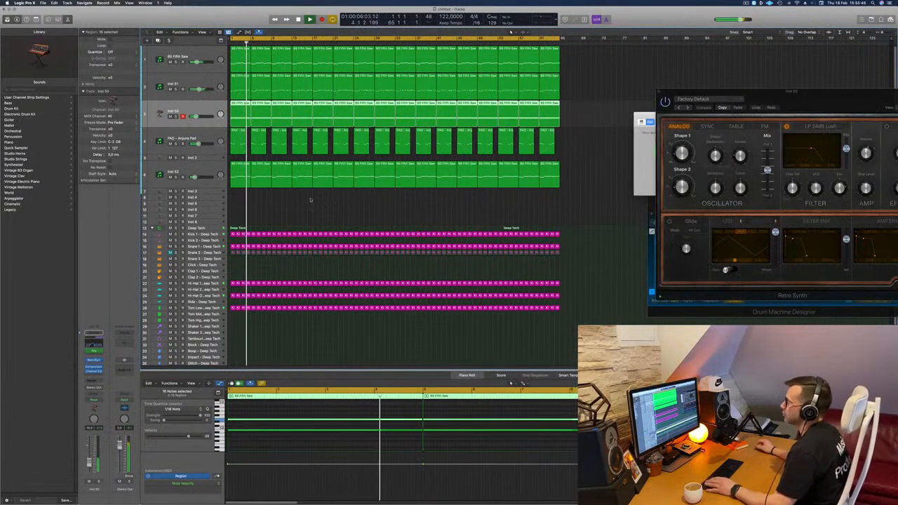
left_click(176, 177)
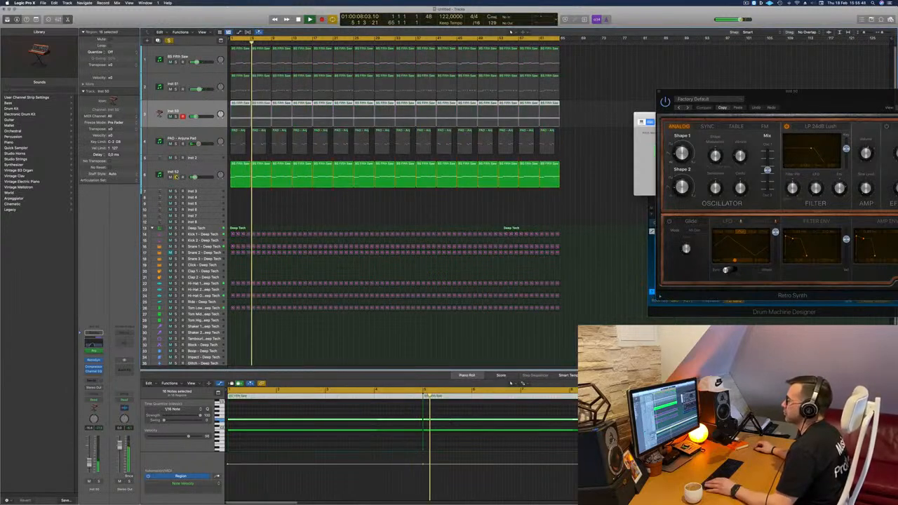
left_click(176, 177)
left_click(177, 170)
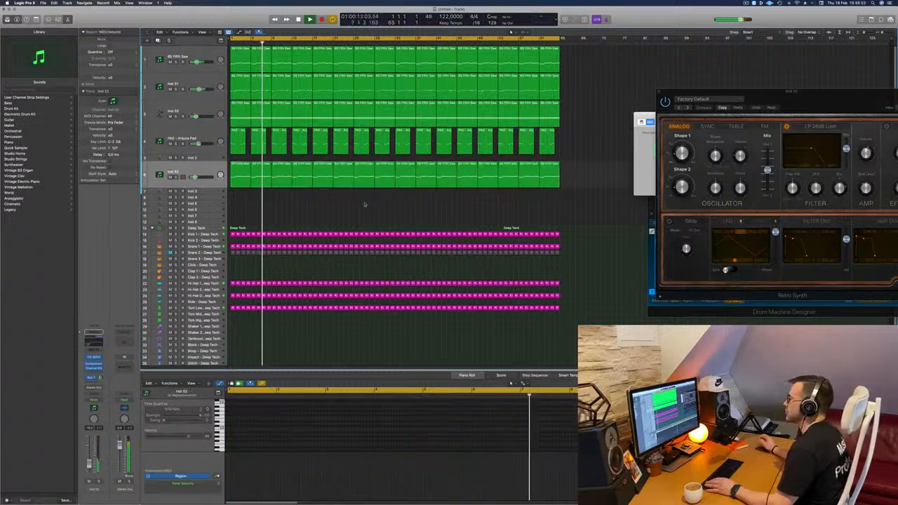
left_click(329, 214)
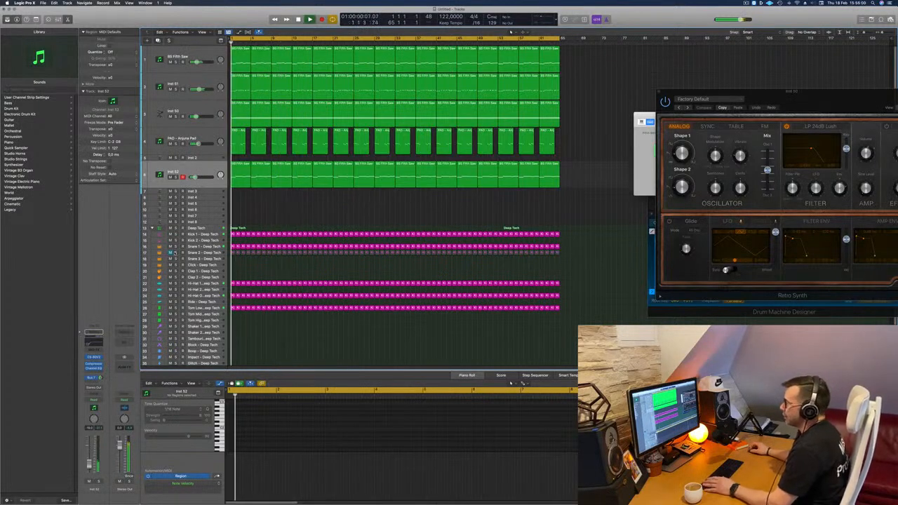
- Unmute the Snare 2 - Deep Tech track and briefly solo B5 Fifth Saw to hear it alone
left_click(204, 253)
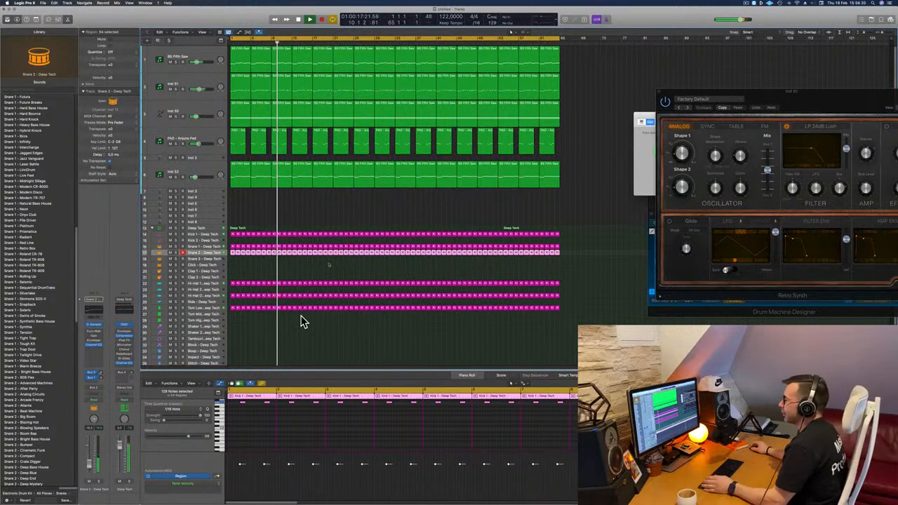
left_click(374, 207)
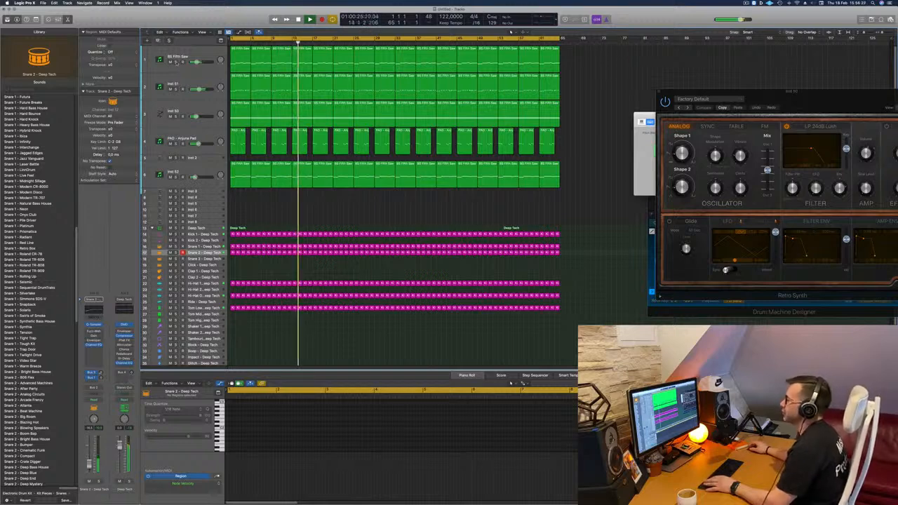
left_click(176, 62)
left_click(176, 62)
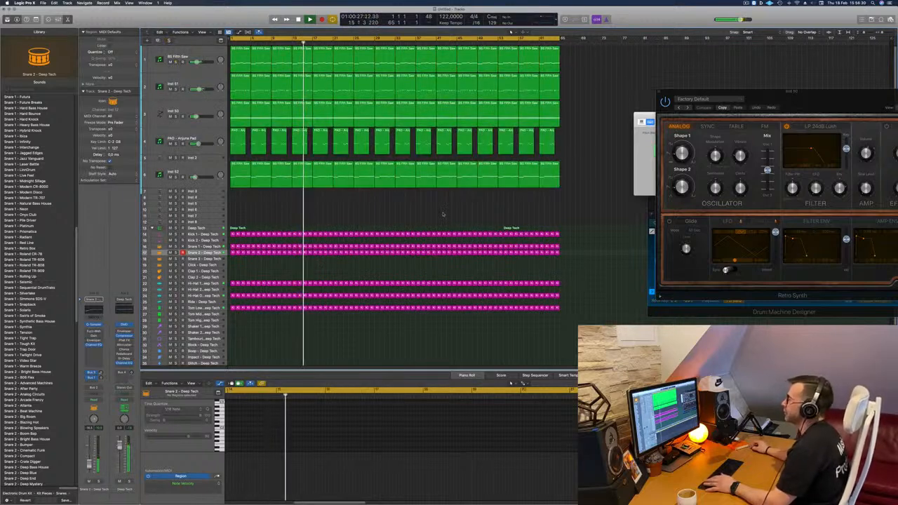
- Replay the opening of the track several times to listen to the full mix
key("Return")
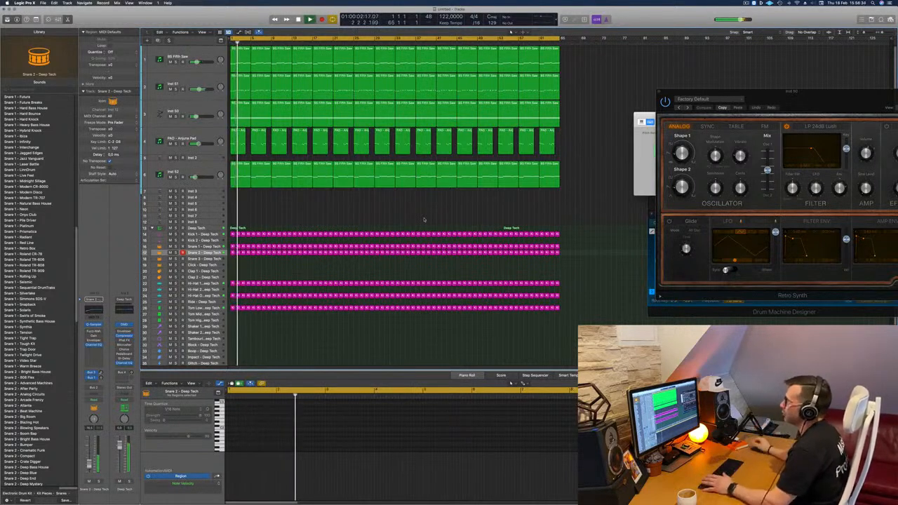
key("Return")
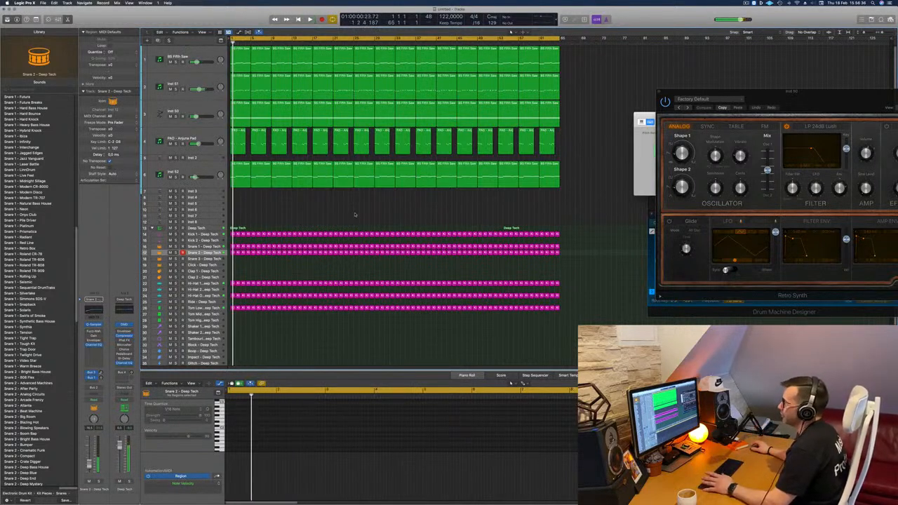
key("Return")
key("Return")
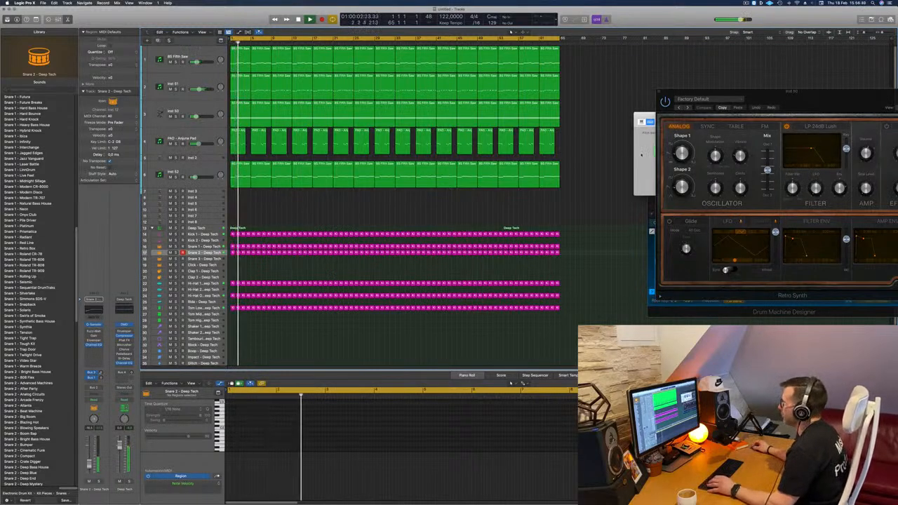
key("super+k")
key("super+k")
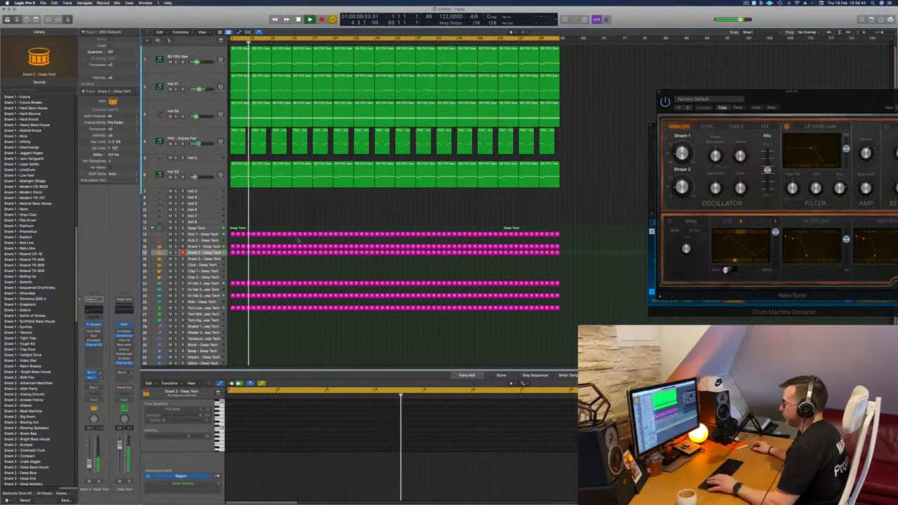
- Open the Mixer and pull the faders of the synth channels from B5 Fifth Saw through Inst 52 all the way down
key("x")
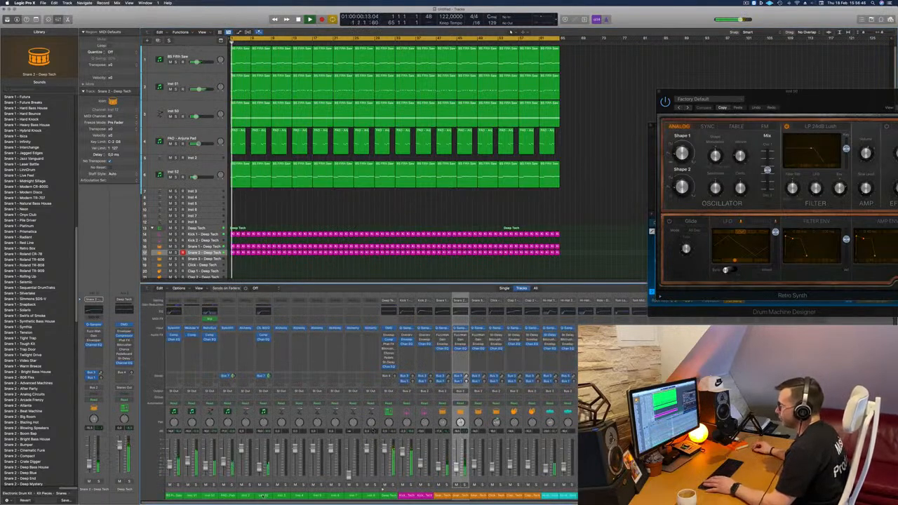
left_click_drag(263, 496, 175, 495)
left_click(168, 466)
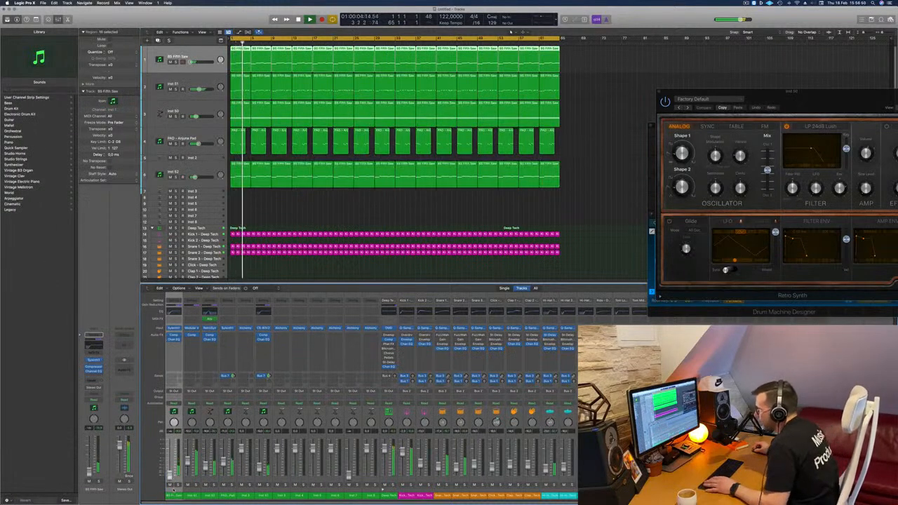
left_click(258, 496, "shift")
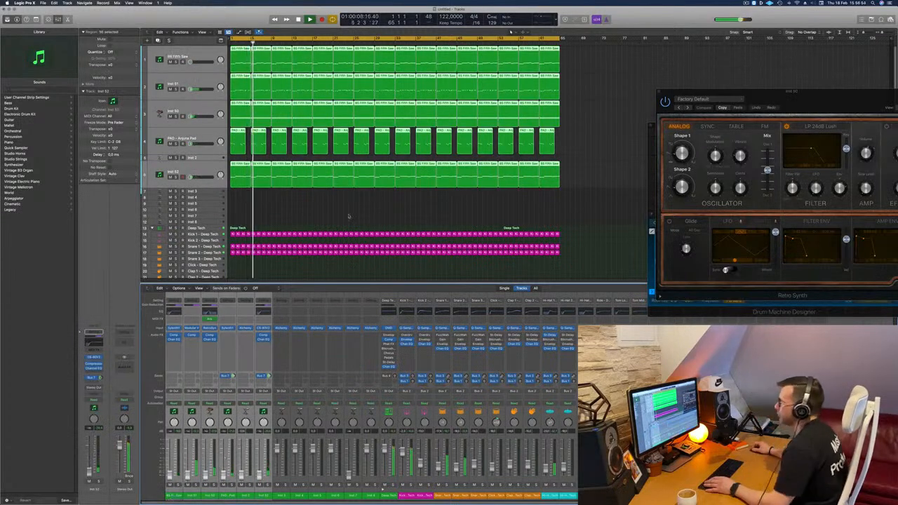
- Listen to the drums alone, go through the Deep Tech drum tracks, and lower the Deep Tech kit's overall volume slightly
scroll(348, 217, "down", 3)
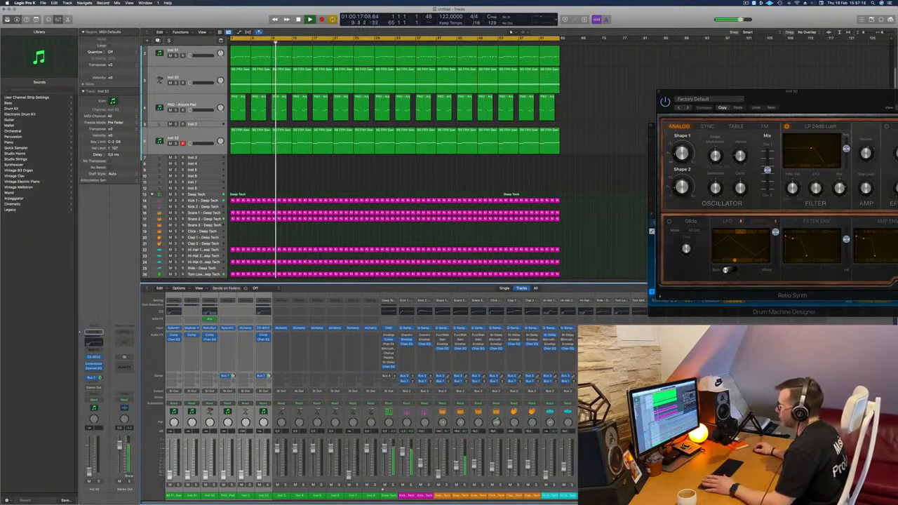
key("Down")
key("Down")
key("Down")
key("Down")
key("Down")
key("Down")
key("Down")
key("Down")
key("Down")
key("Down")
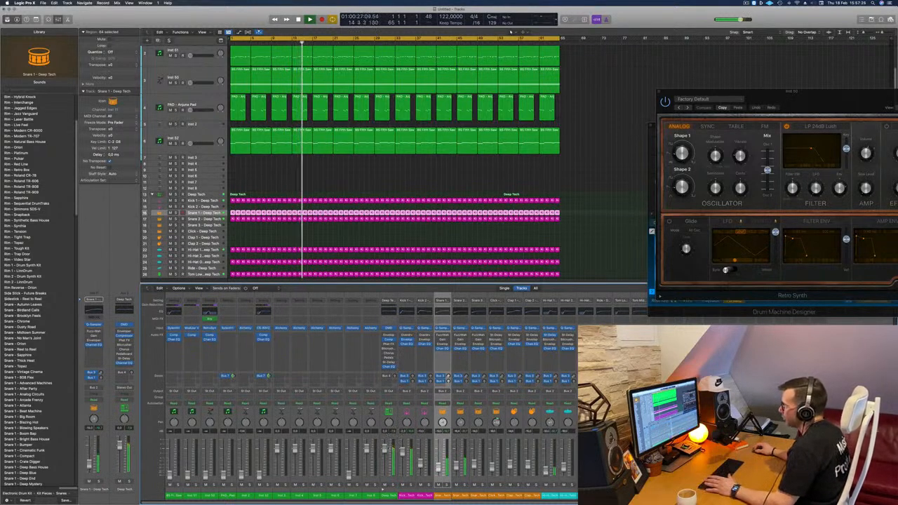
left_click_drag(384, 448, 384, 449)
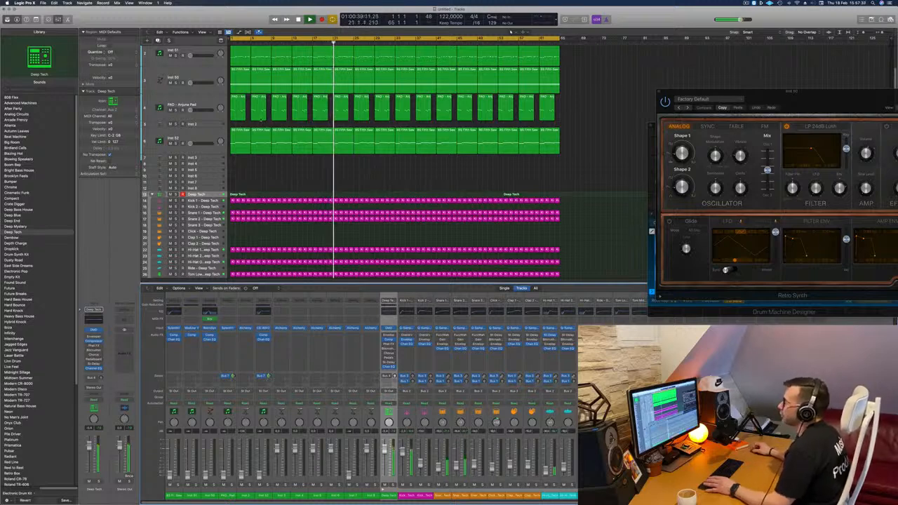
- Bring the volumes of Inst 51 and B5 Fifth Saw back up to balance them against the drums
scroll(260, 122, "up", 5)
left_click(188, 84)
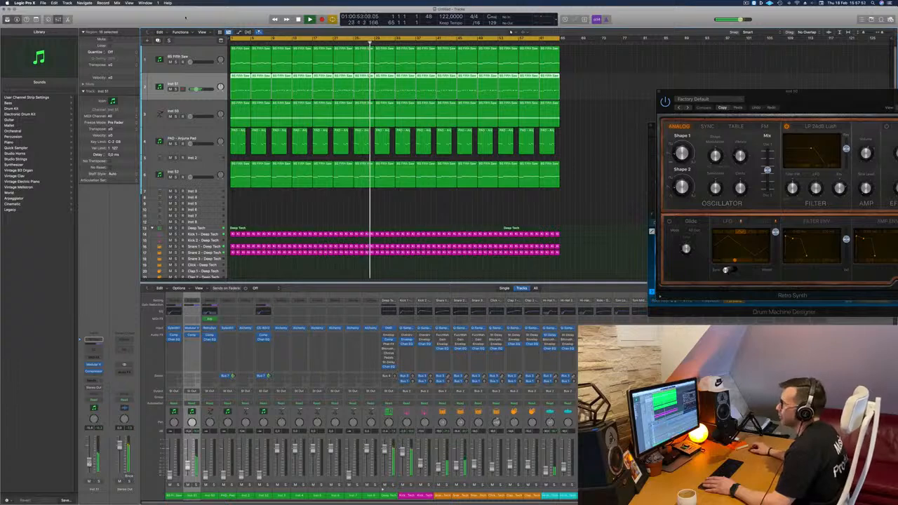
key("Up")
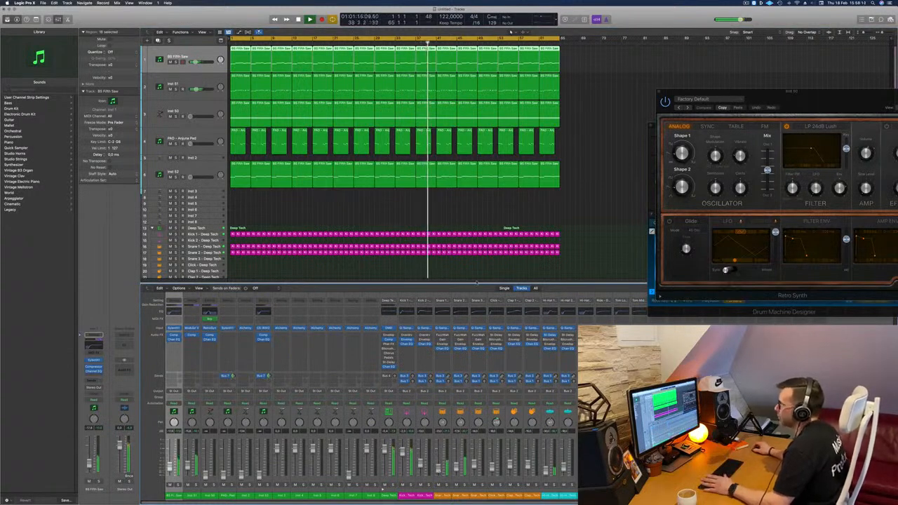
- Compare Inst 51 and B5 Fifth Saw by soloing each in turn, and raise Inst 51's volume slightly
left_click(164, 85)
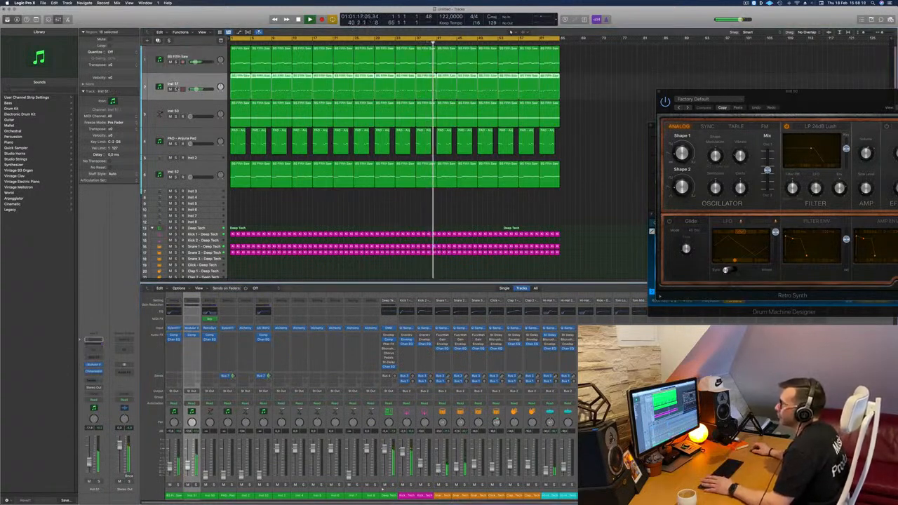
left_click(175, 89)
left_click(175, 90)
left_click(176, 61)
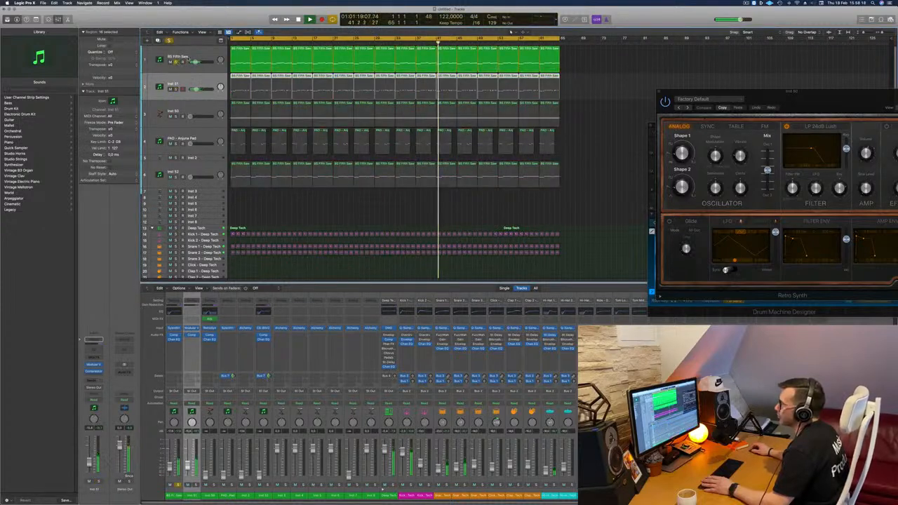
left_click(175, 62)
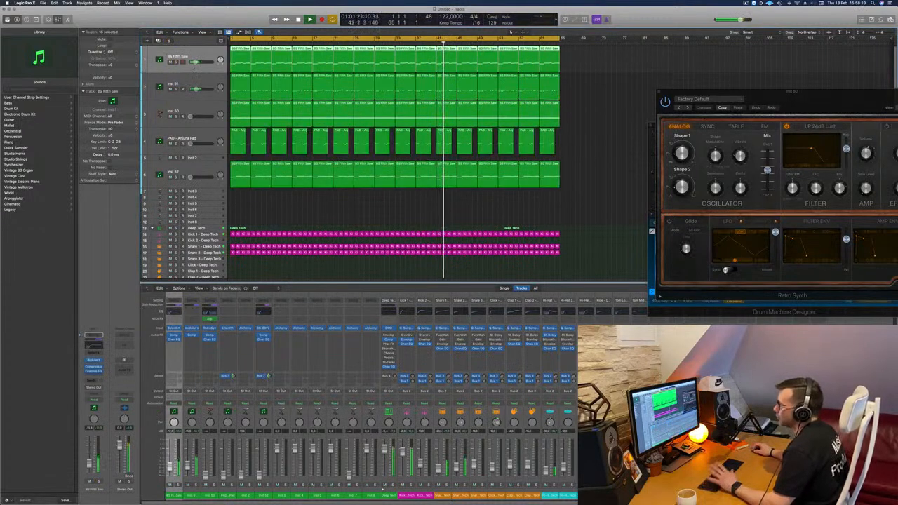
left_click(185, 82)
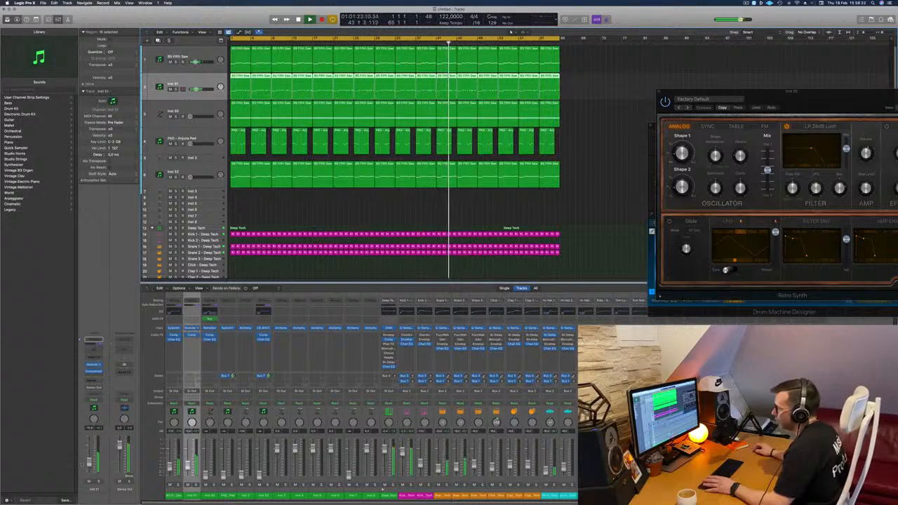
left_click(176, 89)
left_click(176, 89)
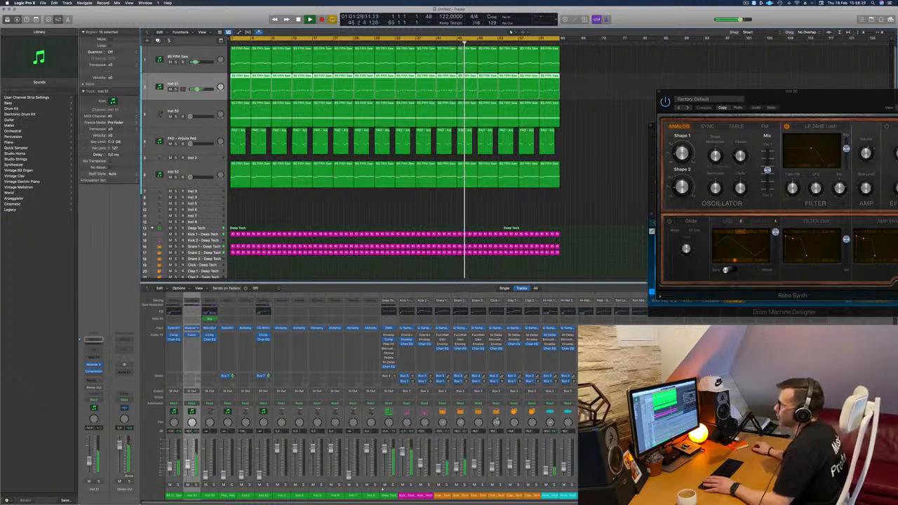
- Open the Sylenth1 instrument on B5 Fifth Saw to check its settings, then close it
left_click(214, 54)
left_click(94, 360)
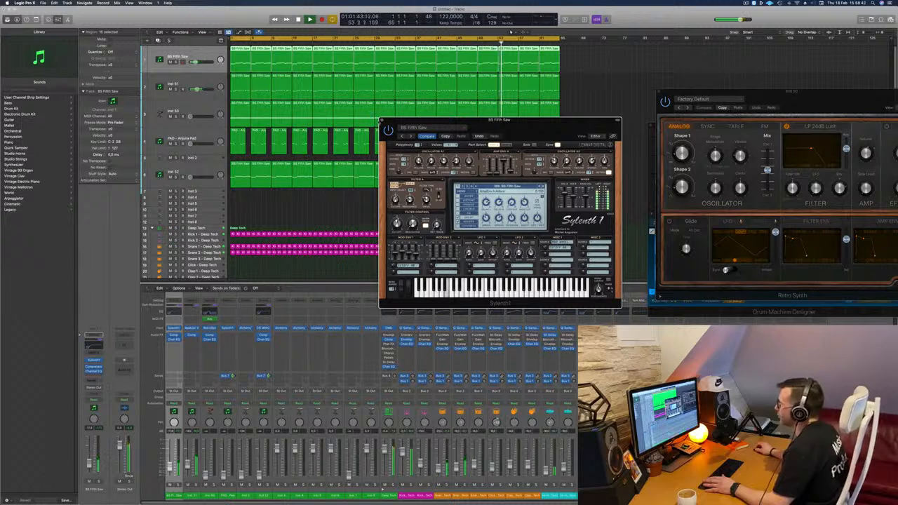
left_click(383, 120)
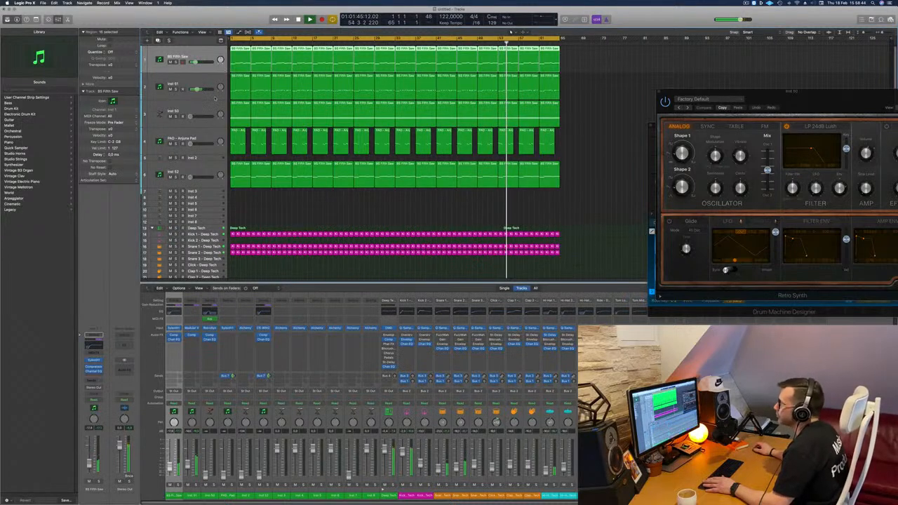
- Bring Inst 50's volume back up in the mix and open its Retro Synth instrument
left_click(194, 169)
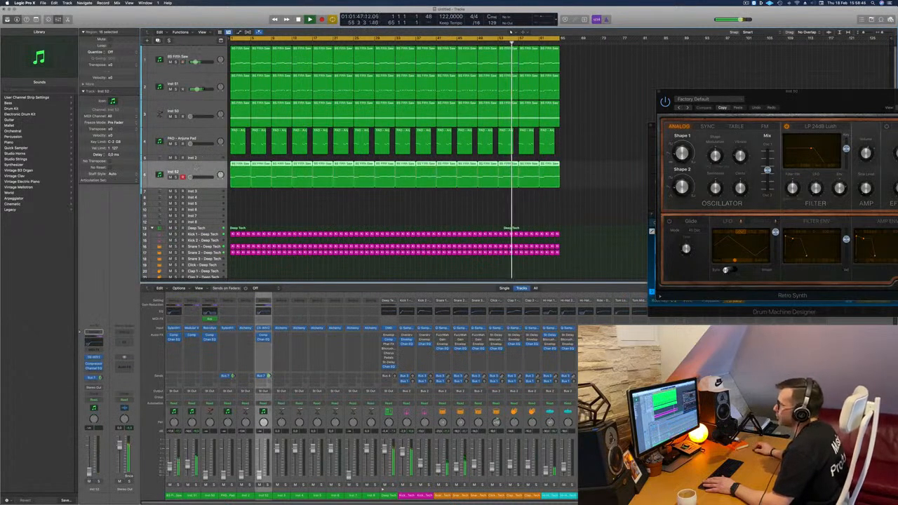
left_click(187, 106)
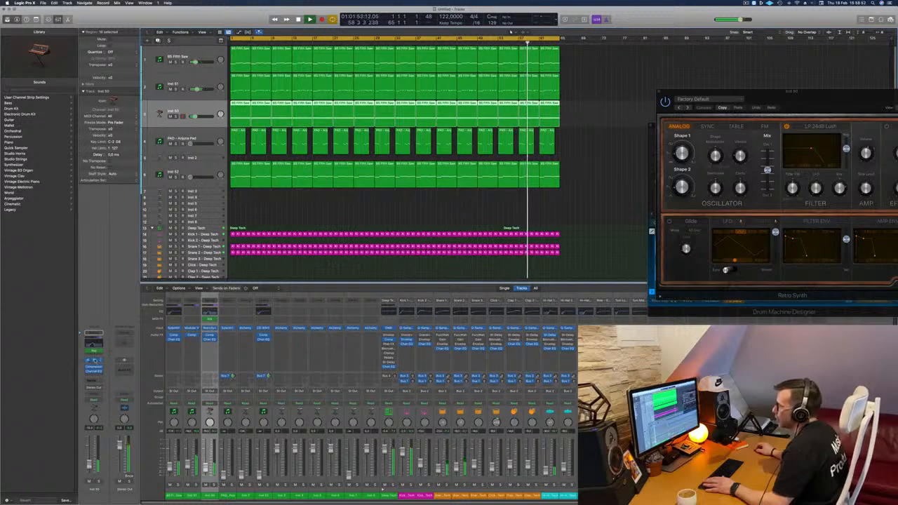
left_click(95, 361)
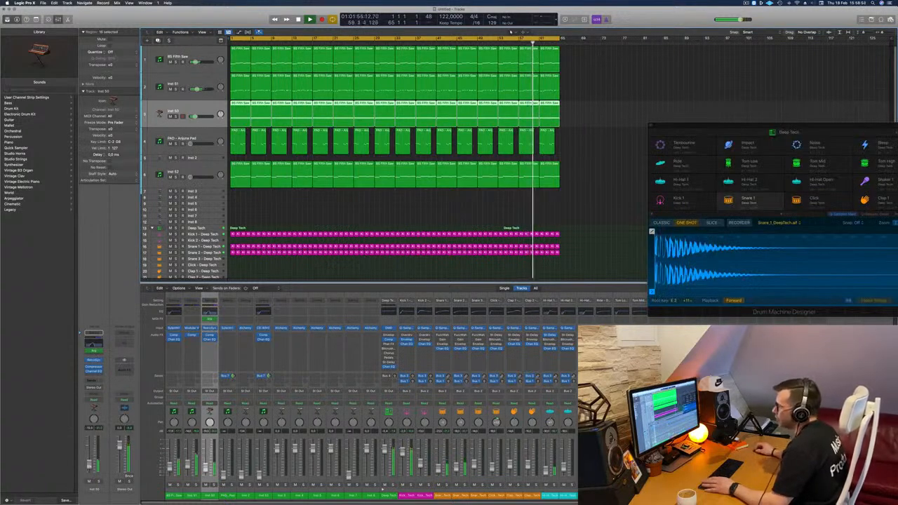
left_click(94, 361)
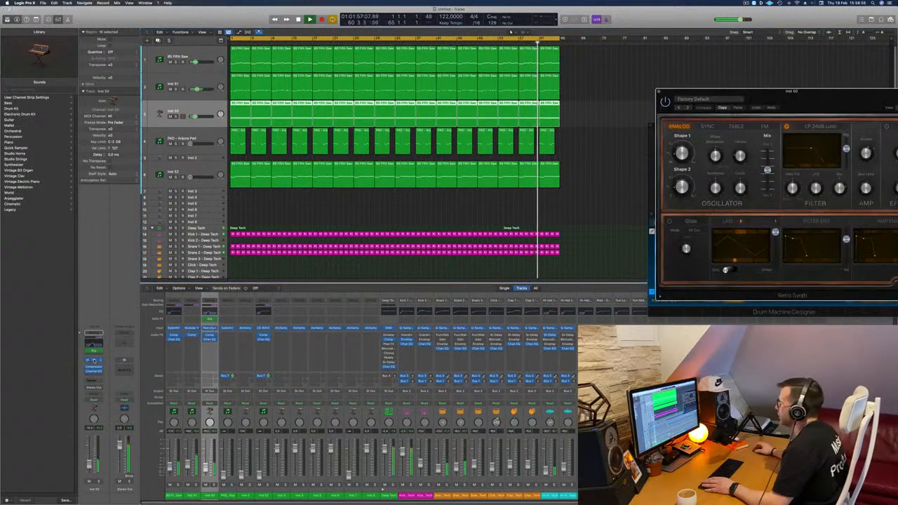
left_click_drag(688, 91, 463, 110)
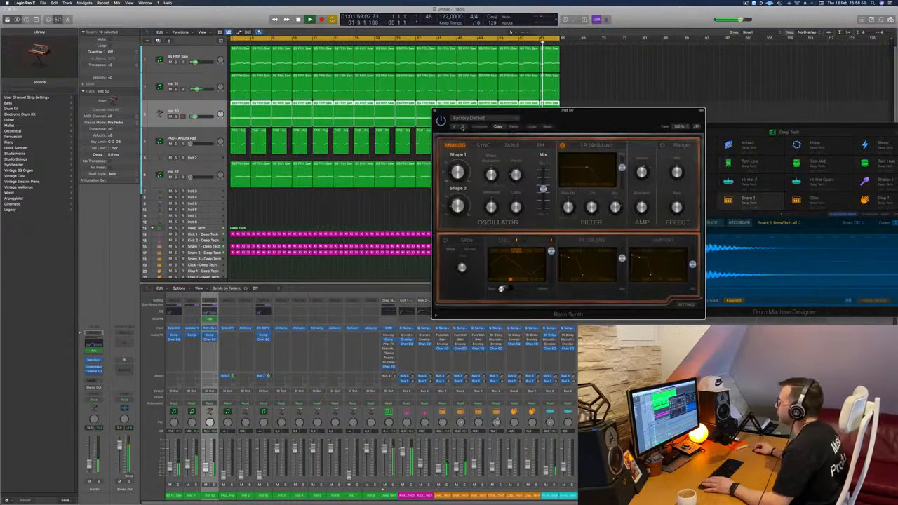
- Audition Retro Synth lead presets on Inst 50, stepping forward through Bright Cycle, Cheerful Melody and Deep Sigh to Digicream
left_click(463, 127)
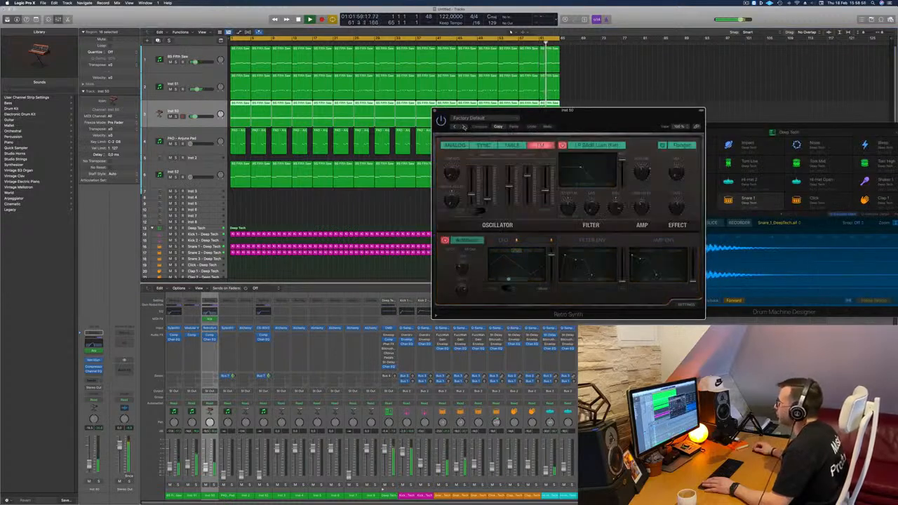
left_click(463, 127)
left_click(463, 127)
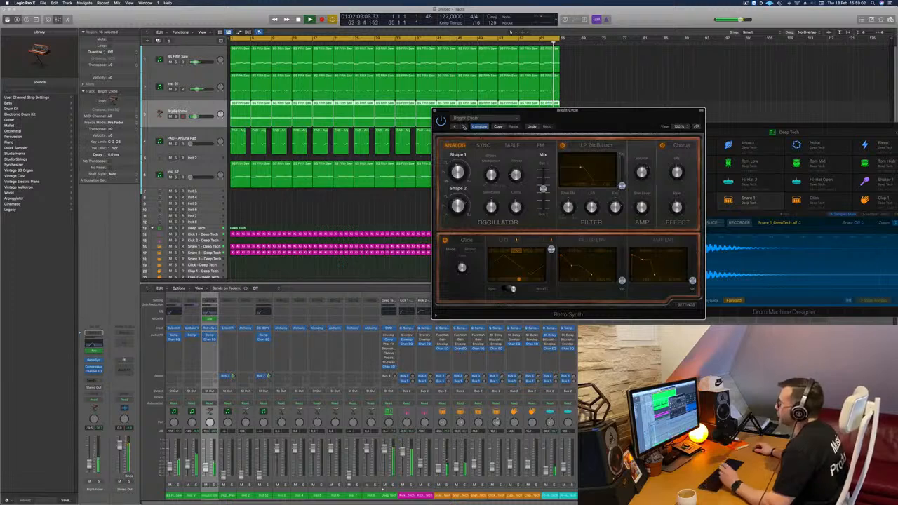
left_click(463, 127)
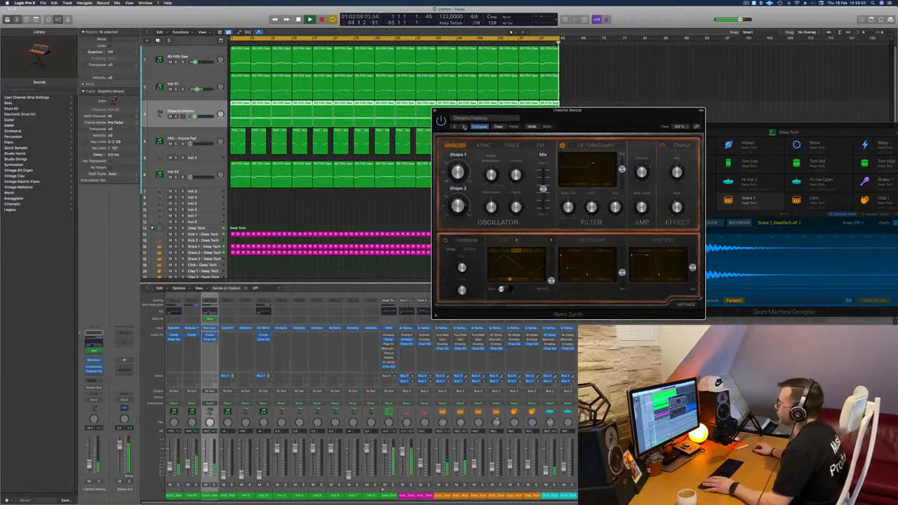
left_click(463, 127)
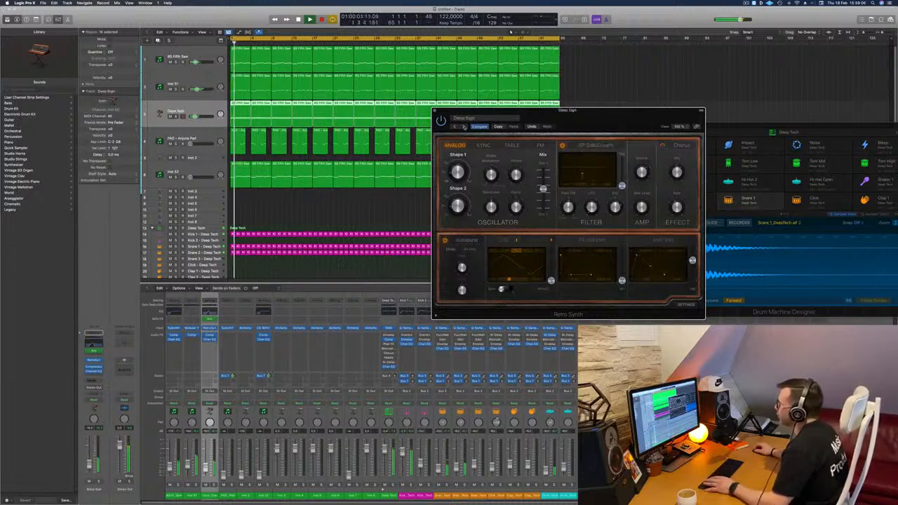
left_click(463, 127)
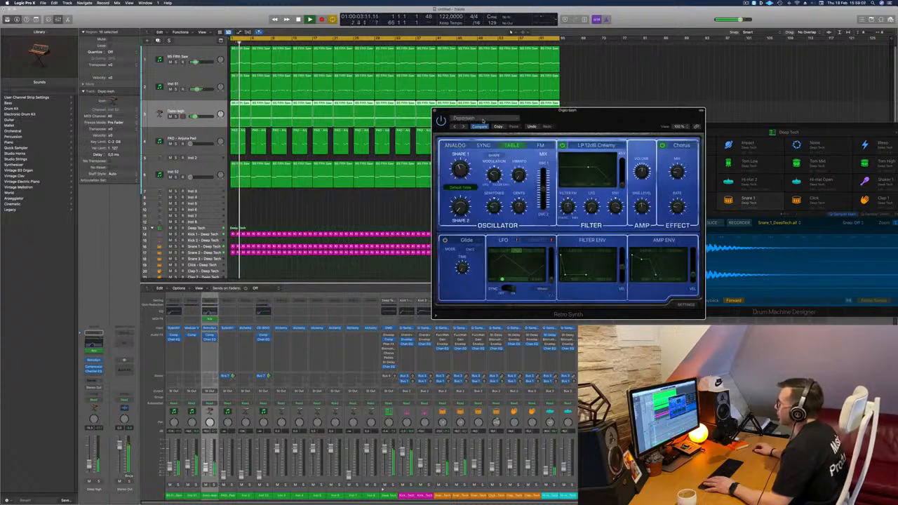
- Try Retro Synth presets from the 03 Synth Bass category, going through Analog Funk to Big Tooth Bass
left_click(482, 120)
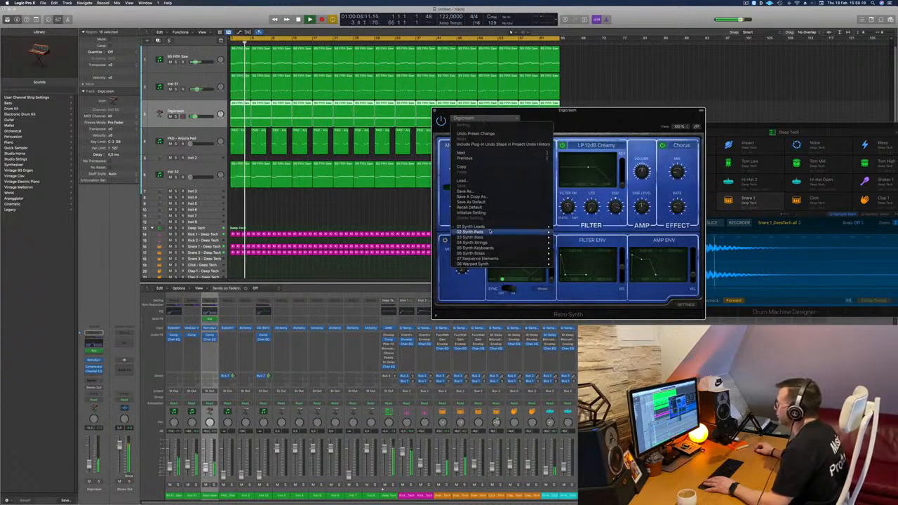
mouse_move(492, 238)
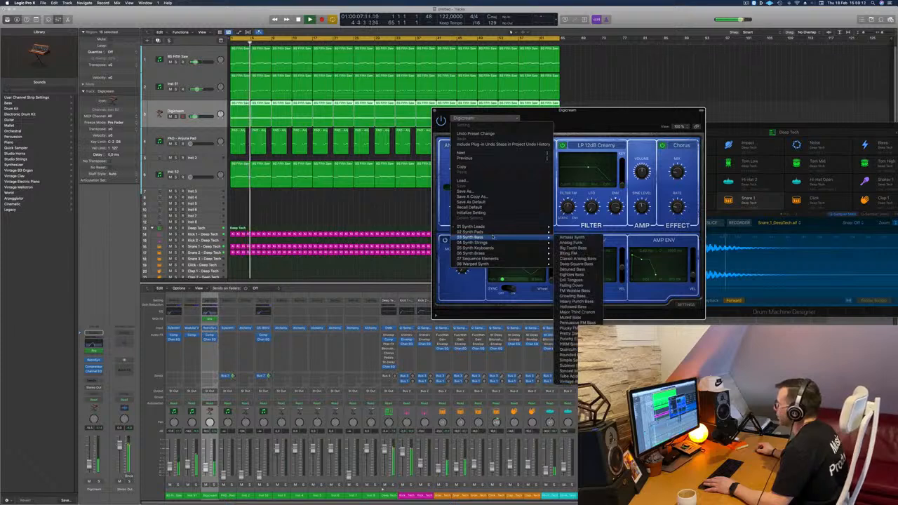
left_click(577, 238)
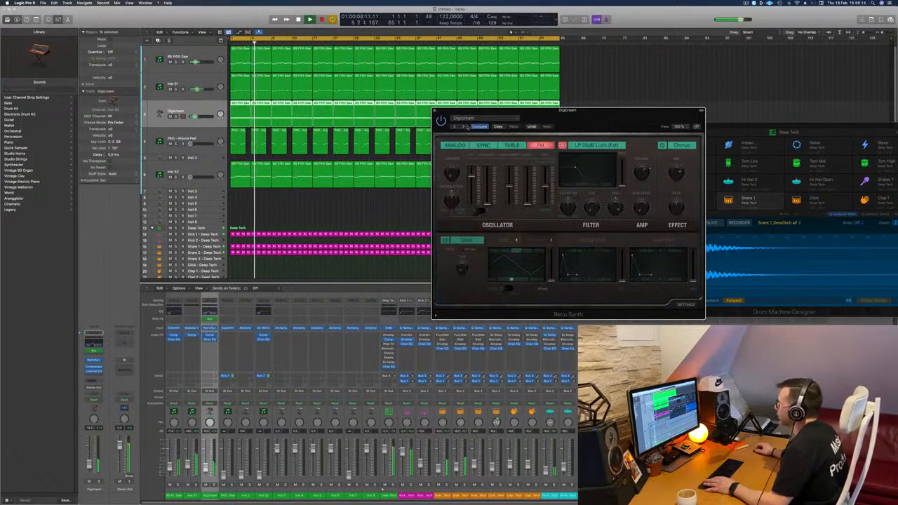
left_click(462, 126)
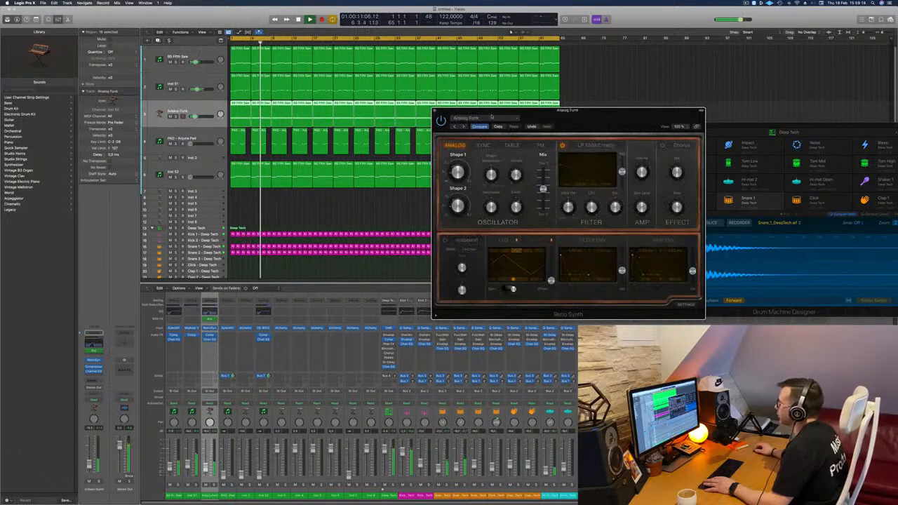
- Try presets from the 05 Synth Keyboards category, from Calming Bells through FM Bells to Harmonic Waves
left_click(491, 117)
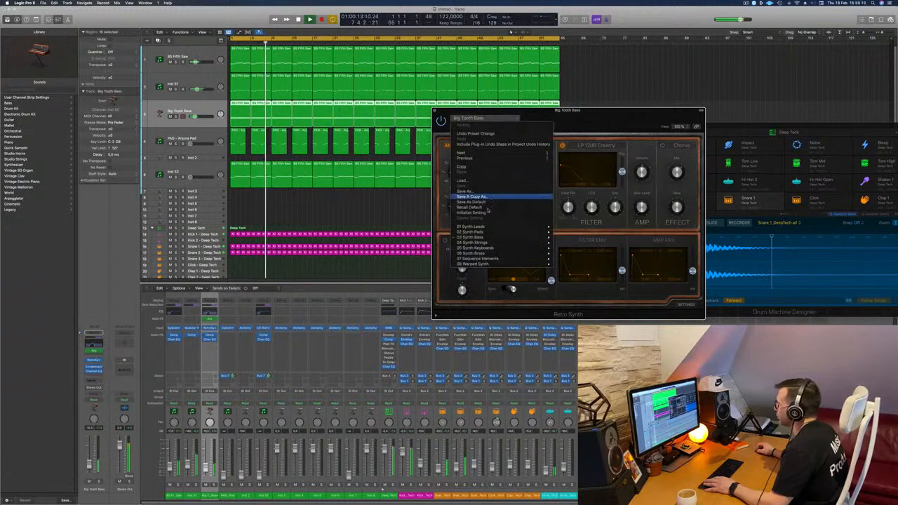
mouse_move(485, 249)
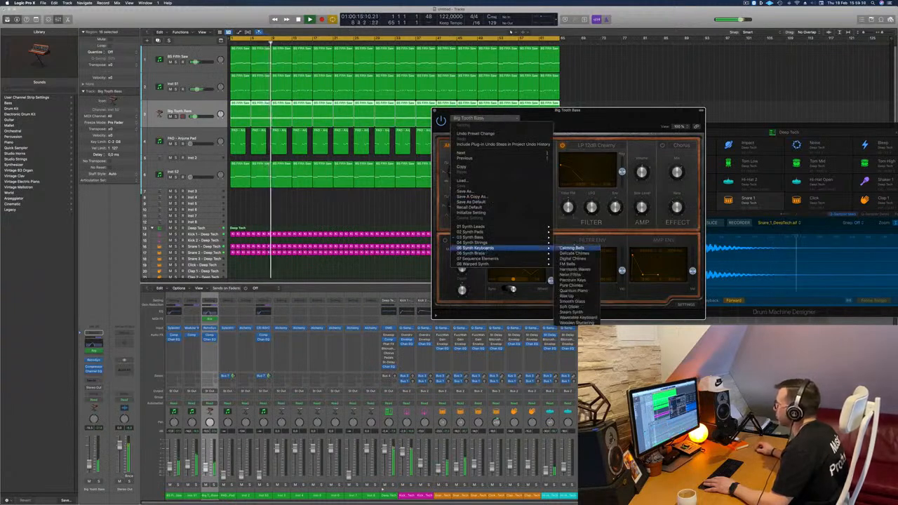
left_click(571, 248)
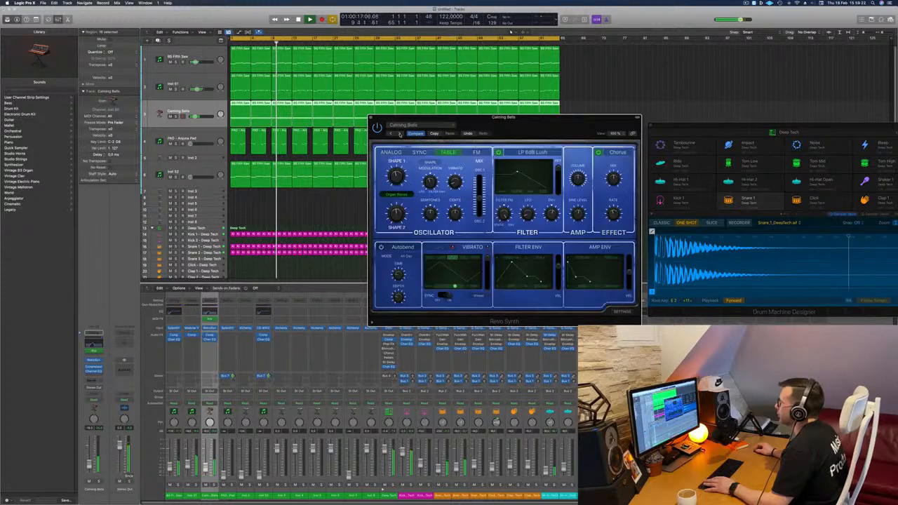
left_click(398, 133)
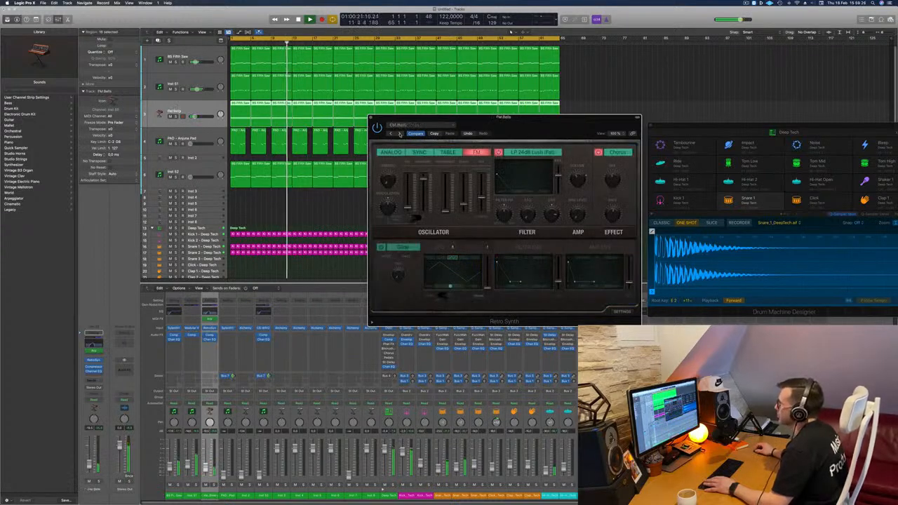
left_click(399, 134)
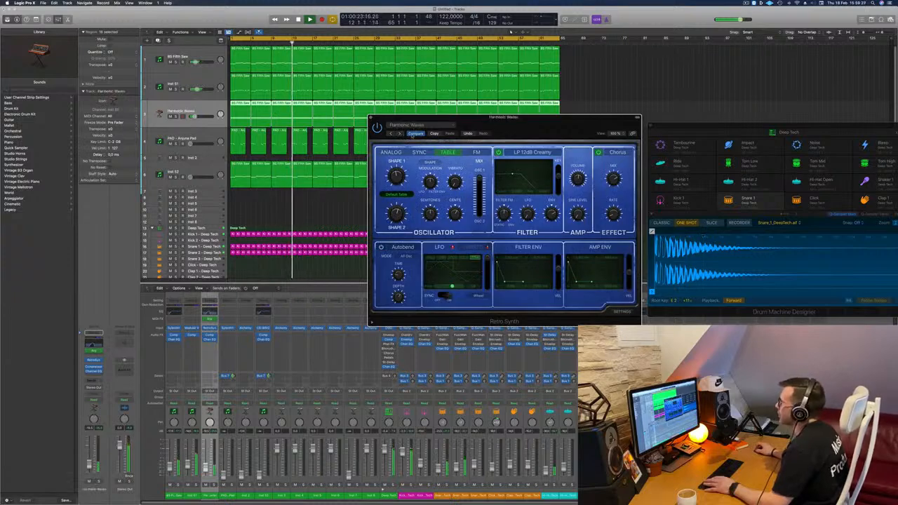
- Load the Wormhole Lead preset and audition the Synth Leads backwards through Tempo Maker, Synthesized Voice and Simple Analog Lead to Electricity Lead
left_click(418, 125)
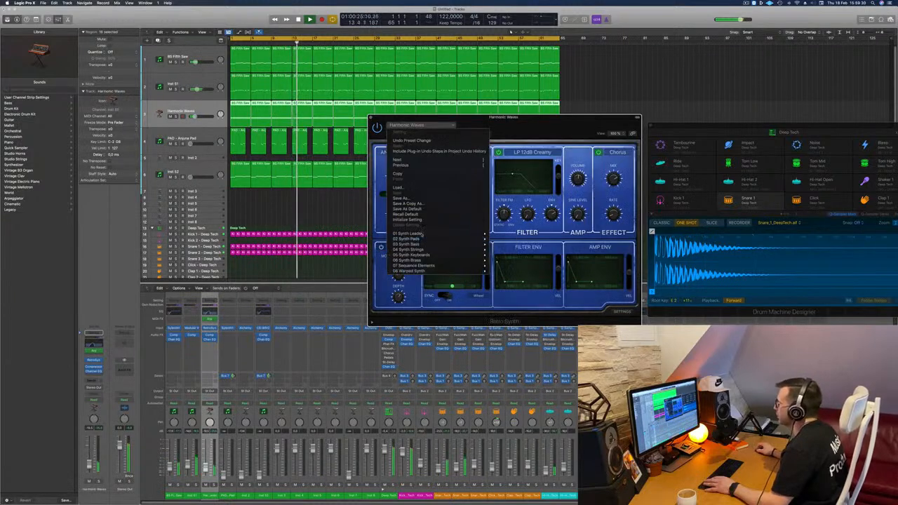
mouse_move(433, 234)
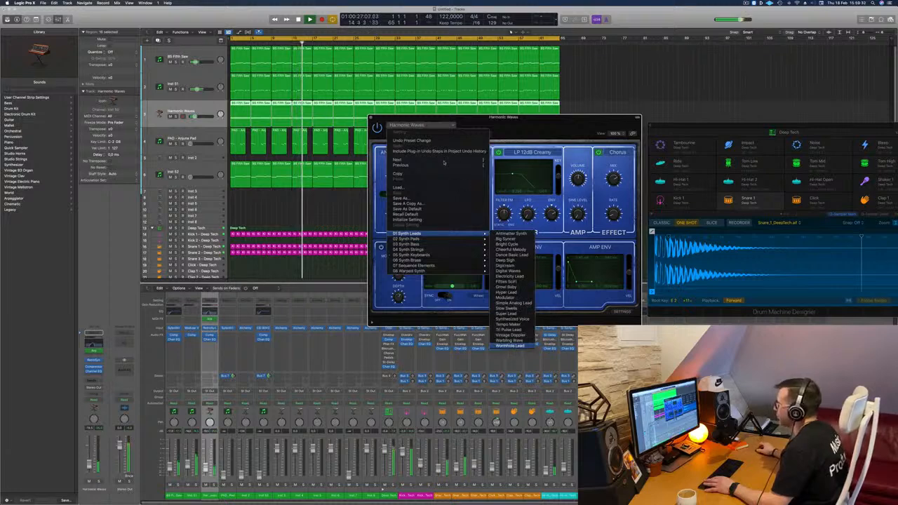
left_click(393, 138)
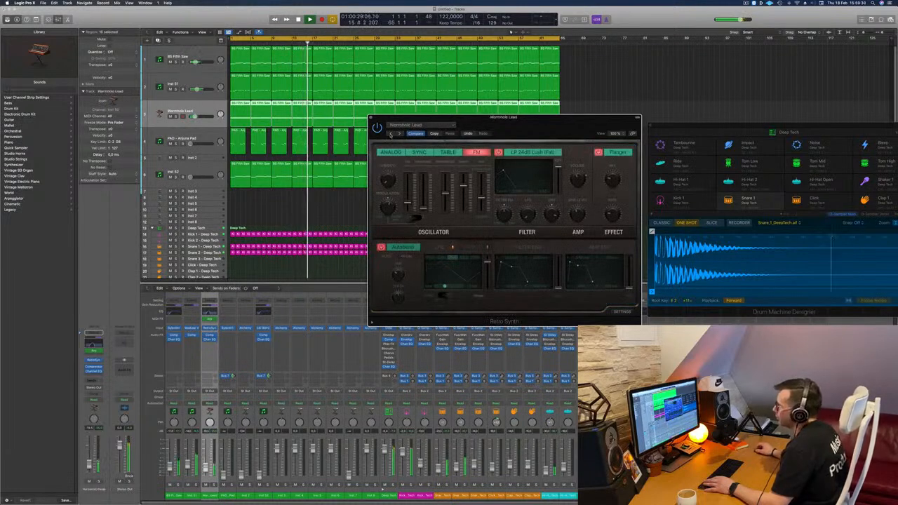
left_click(391, 134)
left_click(390, 134)
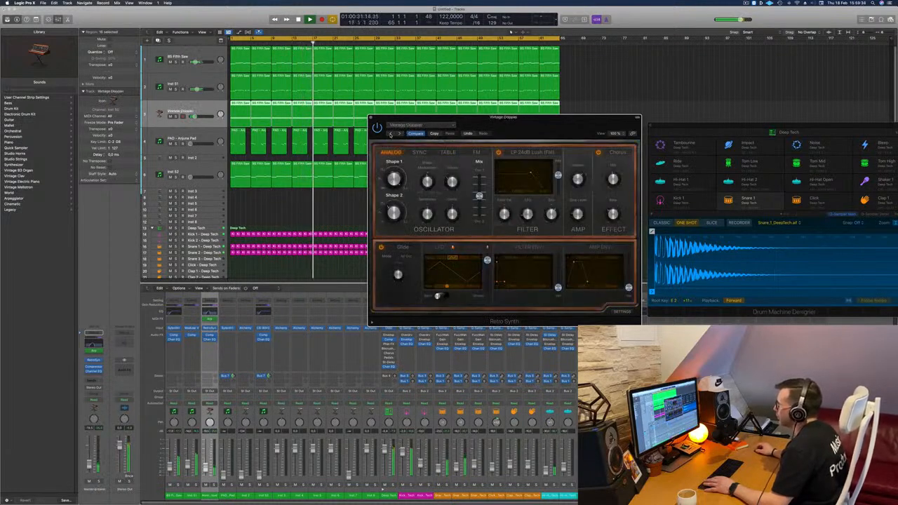
left_click(390, 134)
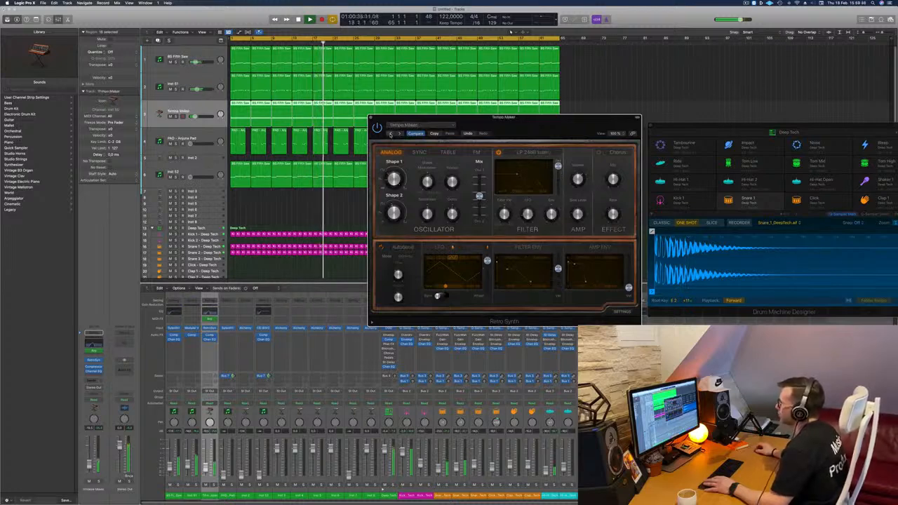
left_click(391, 134)
left_click(391, 134)
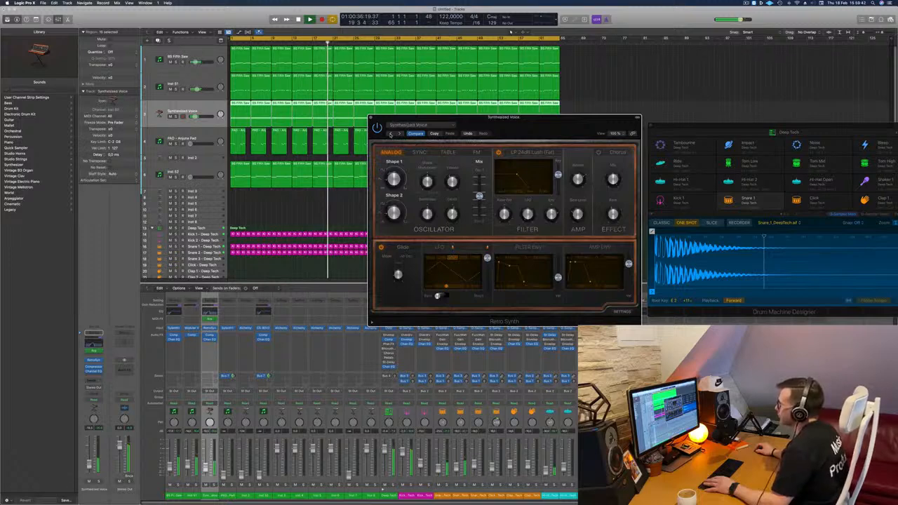
left_click(391, 134)
left_click(391, 134)
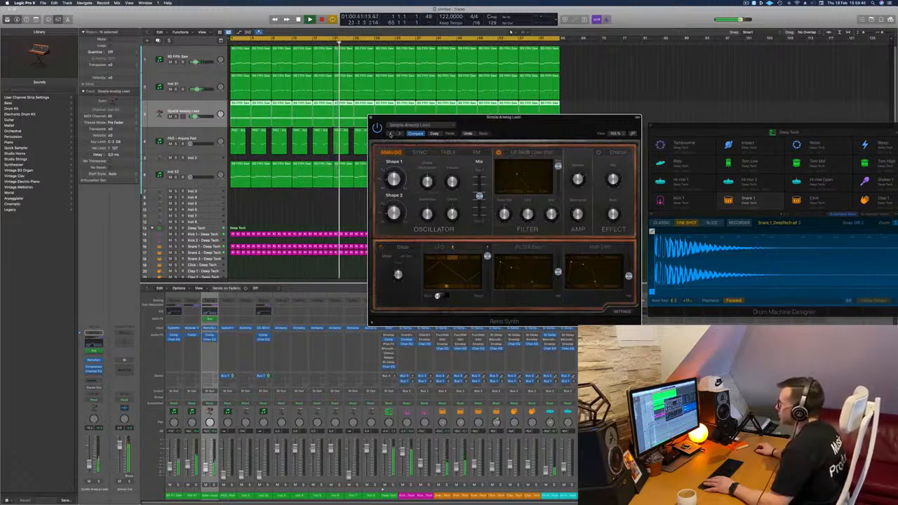
left_click(391, 134)
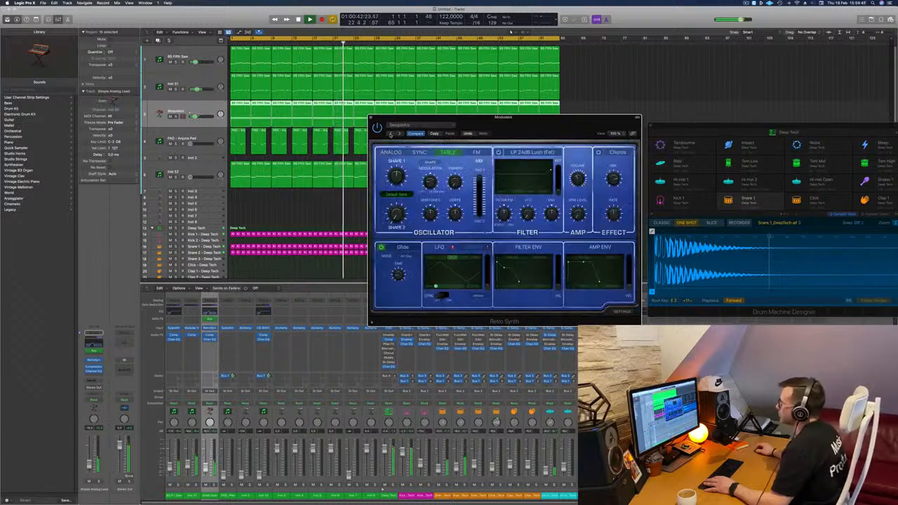
left_click(391, 134)
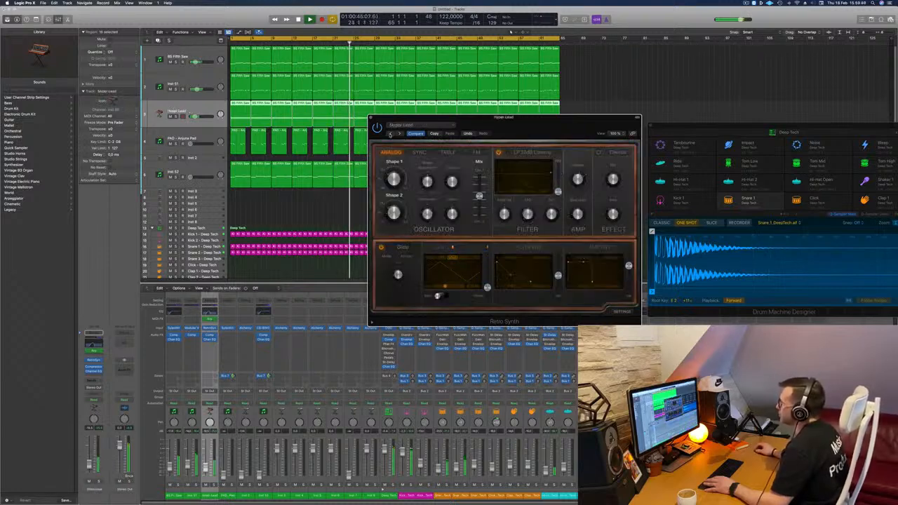
left_click(391, 133)
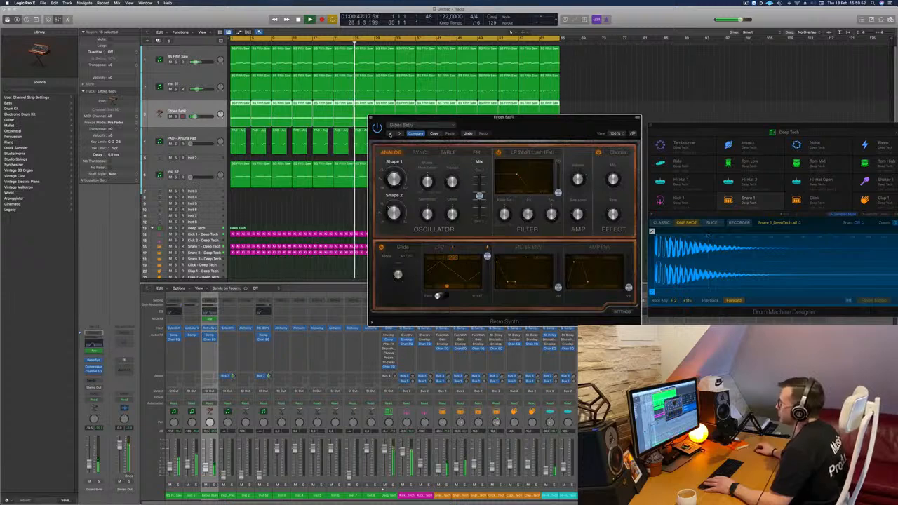
left_click(391, 133)
- Recall Retro Synth's default setting on the third track and close the instrument window
left_click(405, 124)
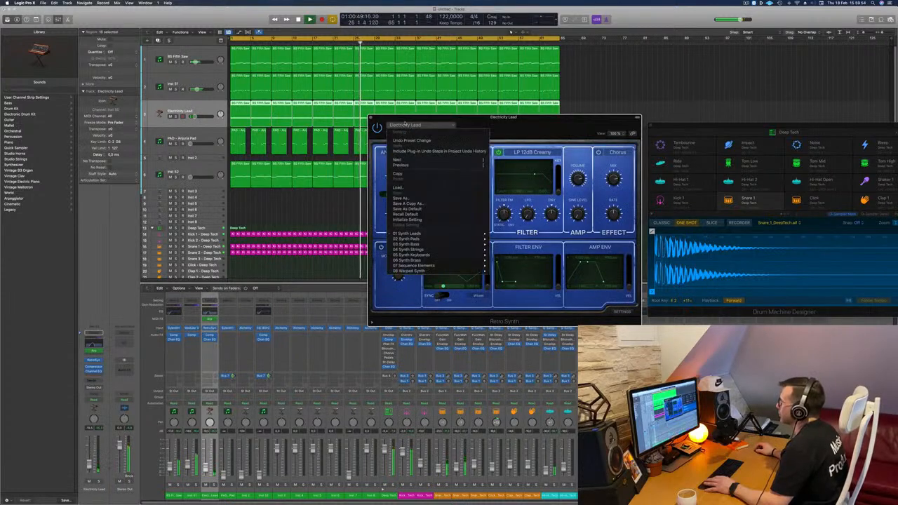
left_click(496, 125)
key("bracketleft")
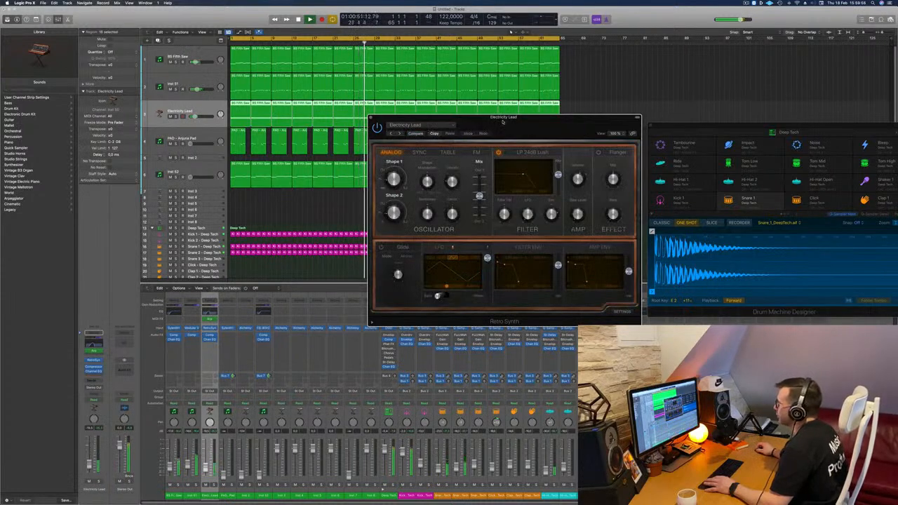
left_click_drag(502, 122, 452, 121)
left_click(354, 127)
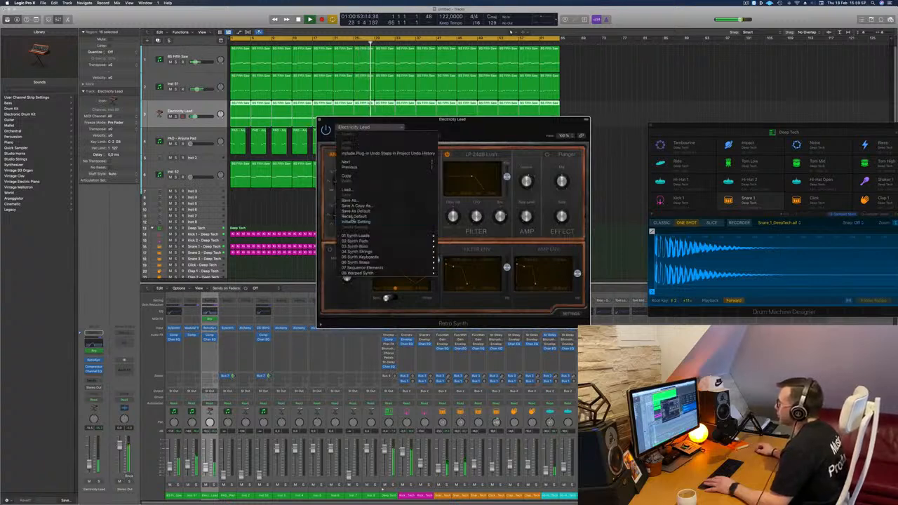
left_click(354, 216)
left_click_drag(475, 131, 507, 121)
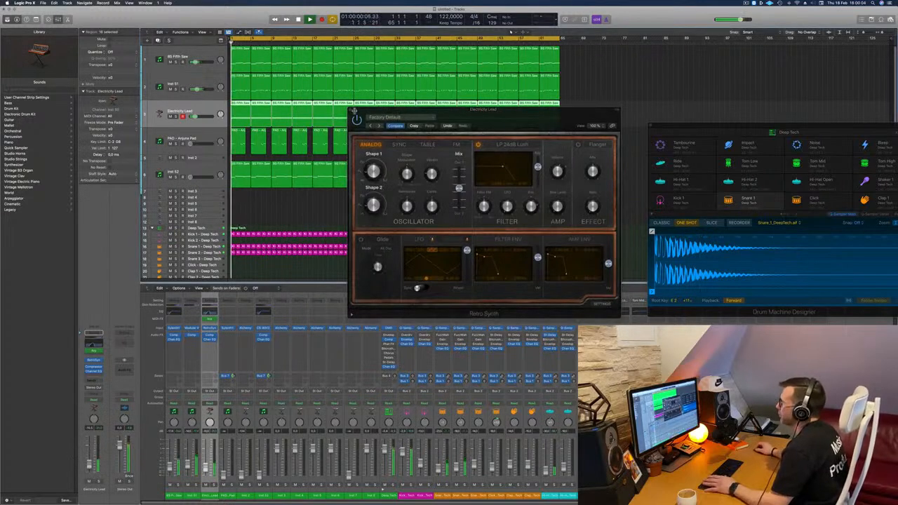
left_click(351, 110)
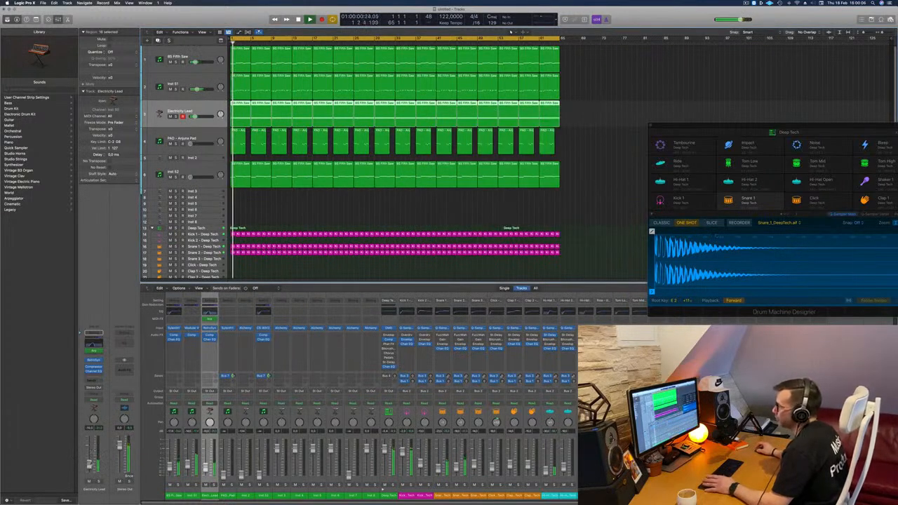
- Bring the Inst 52 track's volume back up and check it against the mix from the start of the song
left_click(193, 169)
key("space")
key("space")
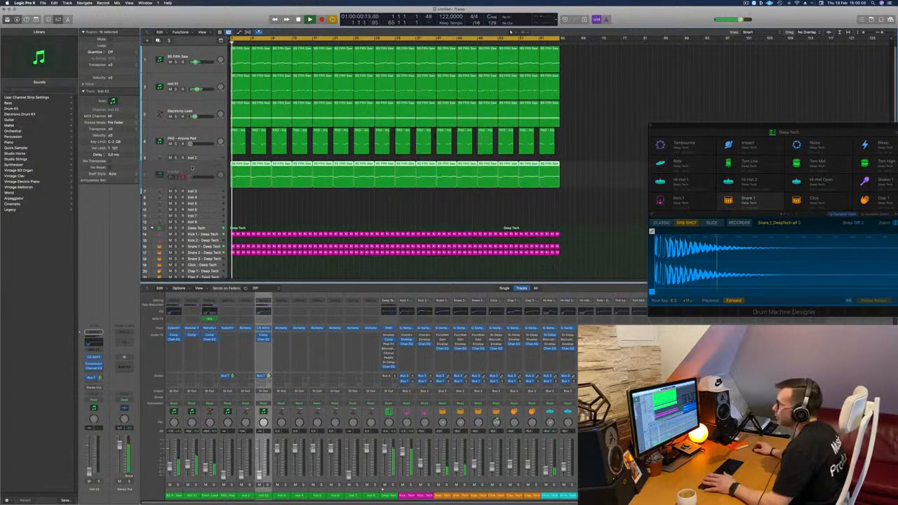
key("space")
key("space")
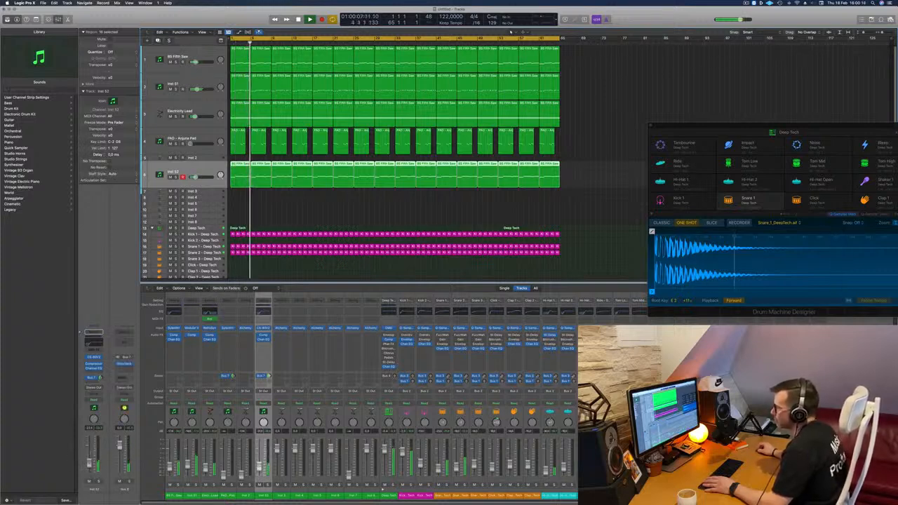
- Move the empty Inst 2 track down among the unused instrument tracks and bring up the PAD - Anjuna Pad volume
left_click(211, 138)
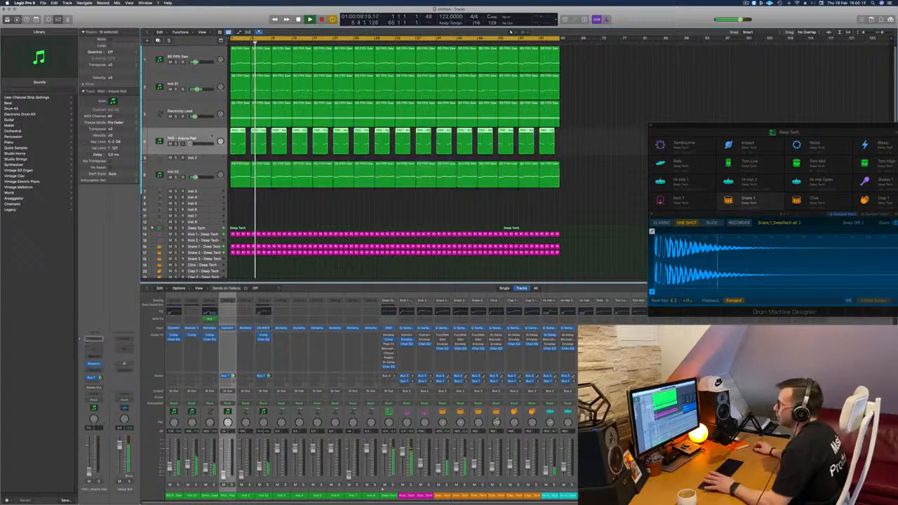
left_click_drag(209, 160, 209, 199)
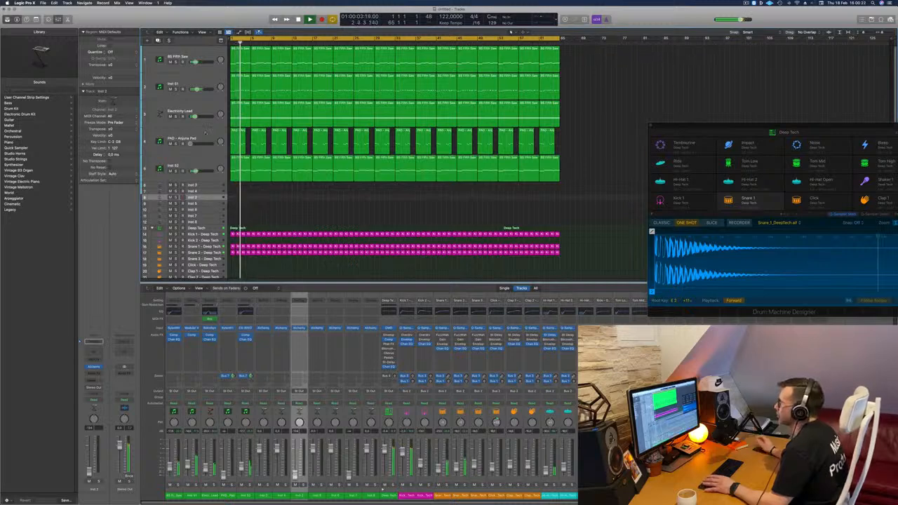
left_click(206, 132)
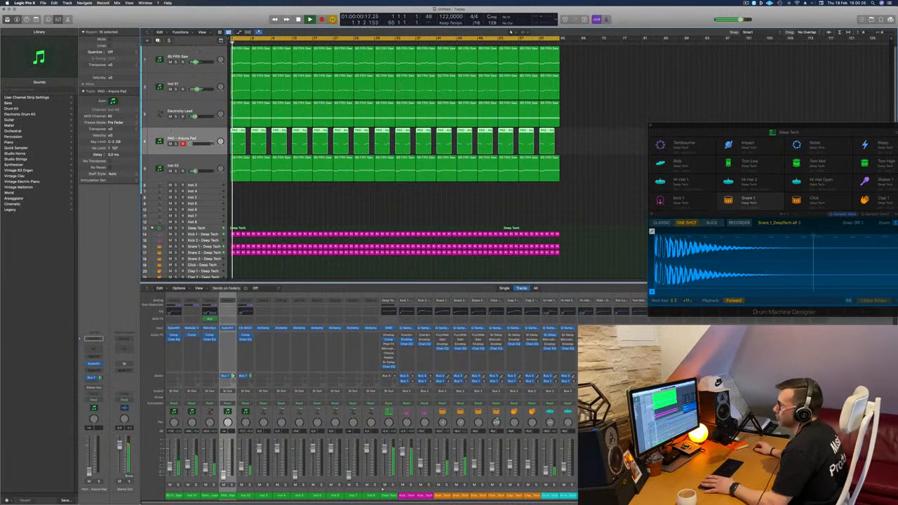
key("space")
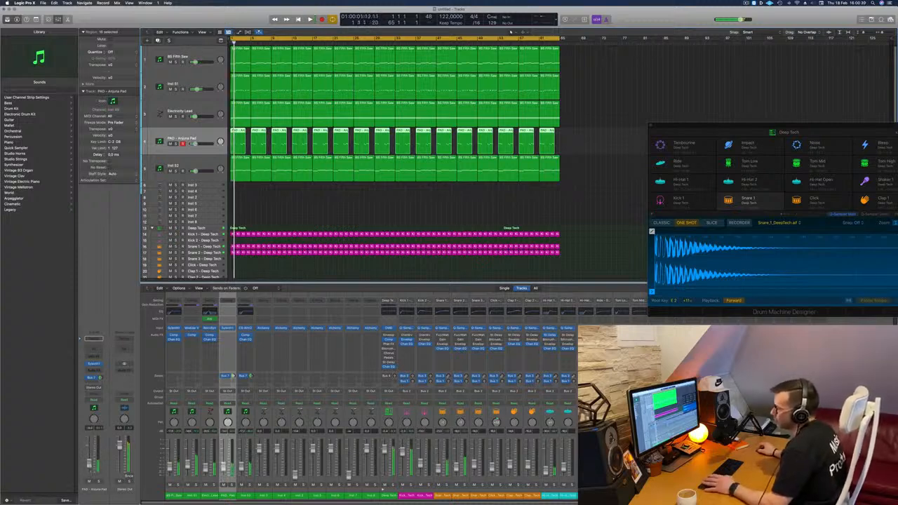
- Add a Channel EQ to the PAD - Anjuna Pad track with a 12 dB/Oct low cut at 214 Hz and check it in playback
left_click(94, 340)
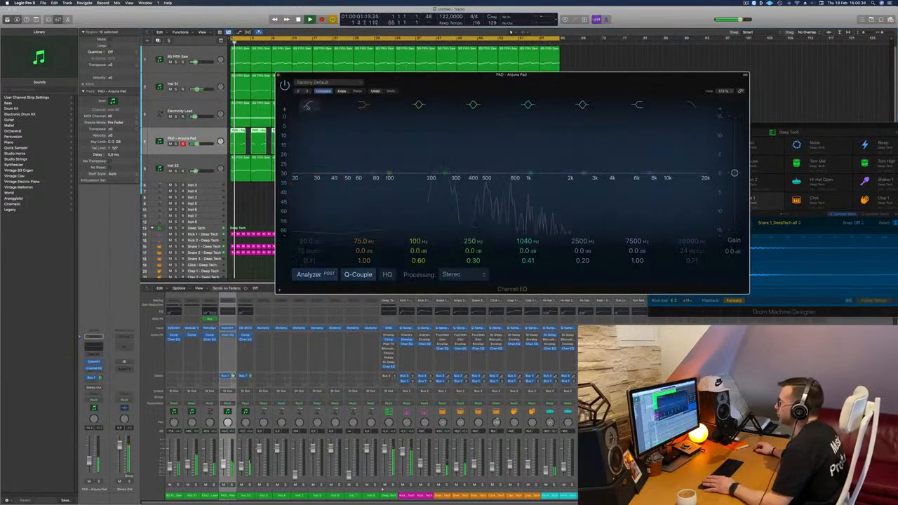
left_click_drag(295, 181, 437, 172)
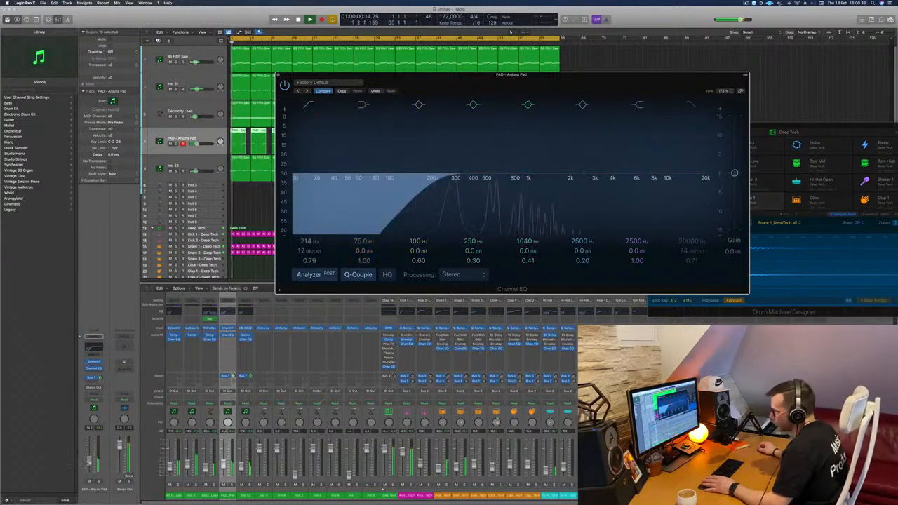
left_click(310, 20)
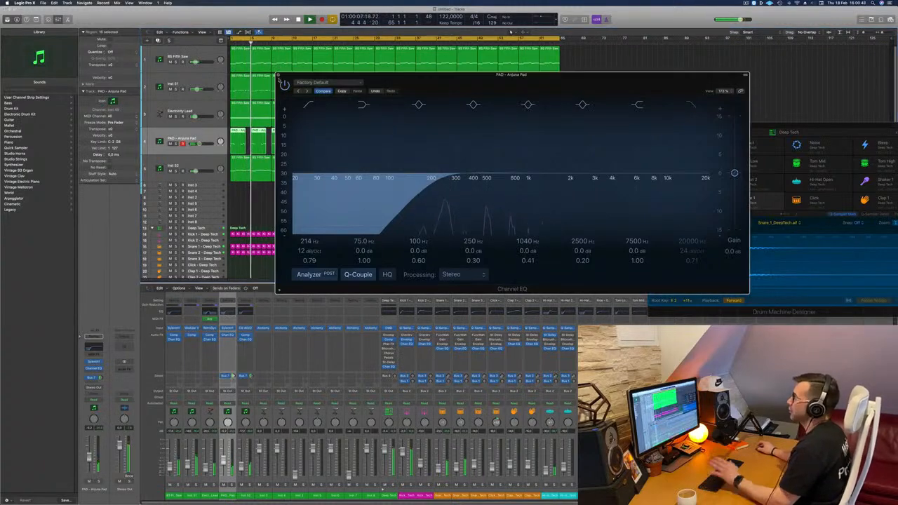
left_click(280, 77)
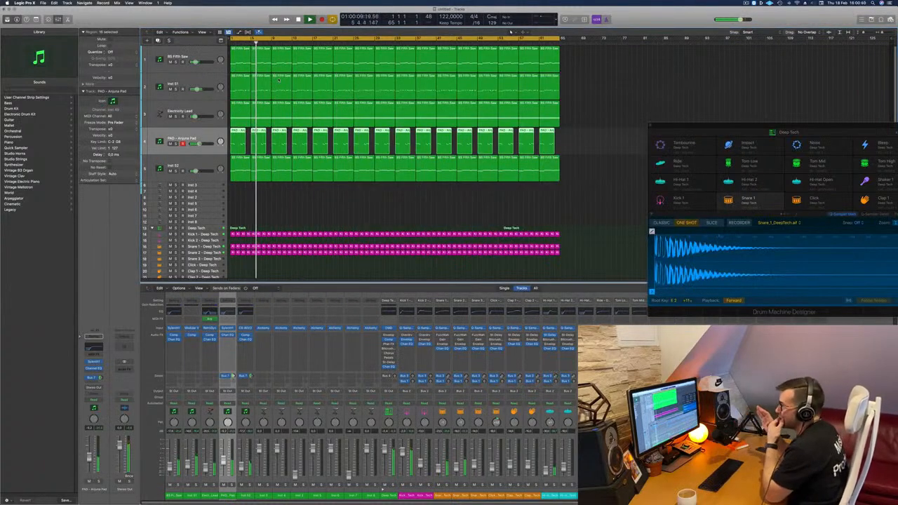